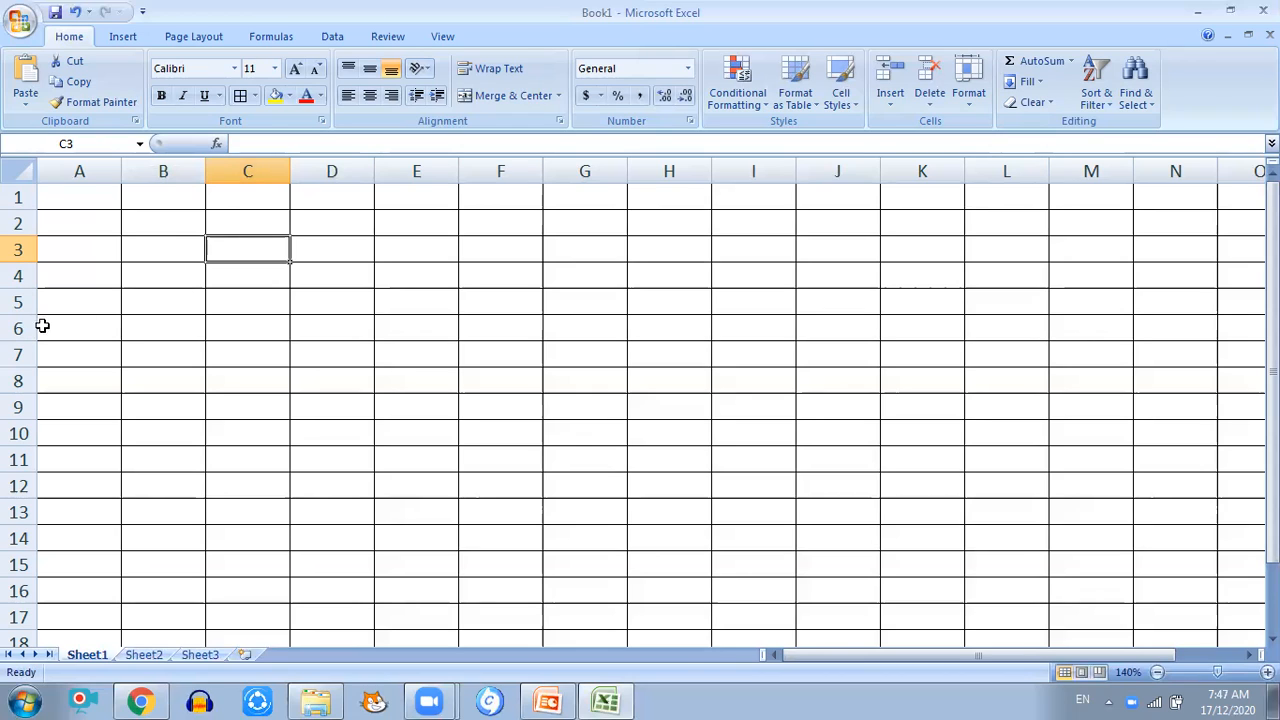
# - Enter the text D3 in cell D3
pyautogui.click(364, 255)
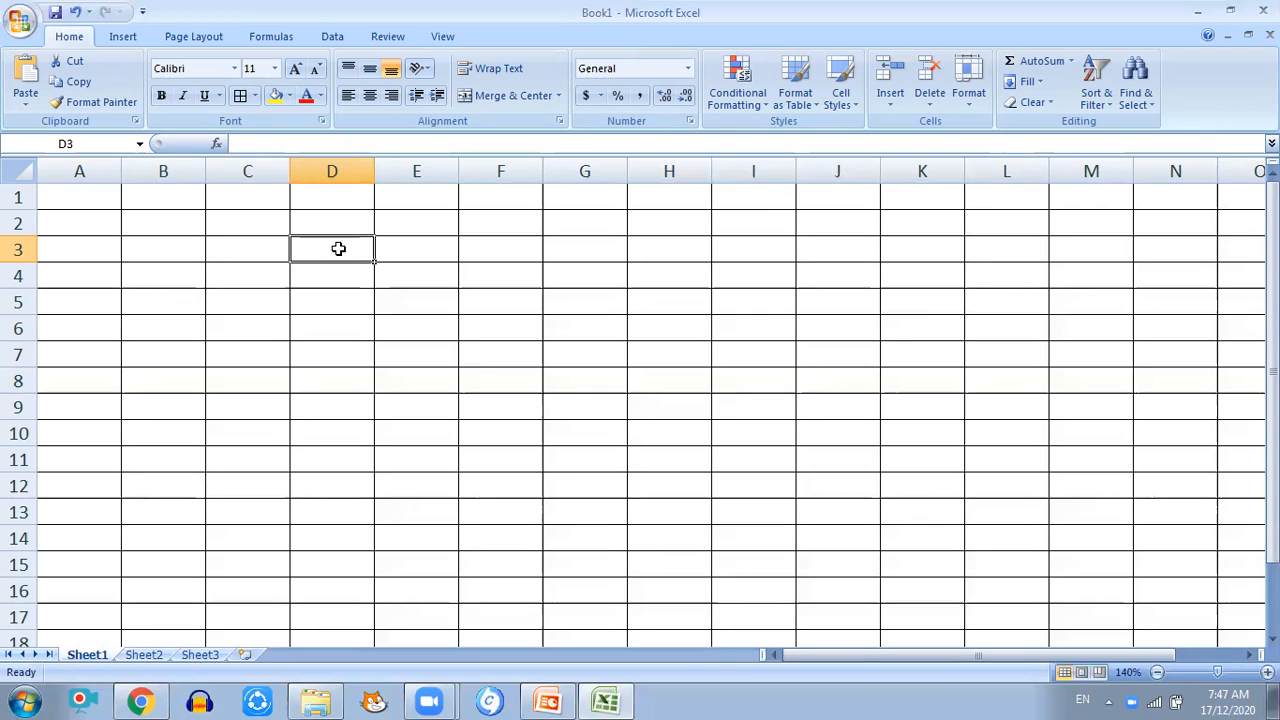
pyautogui.write('D3')
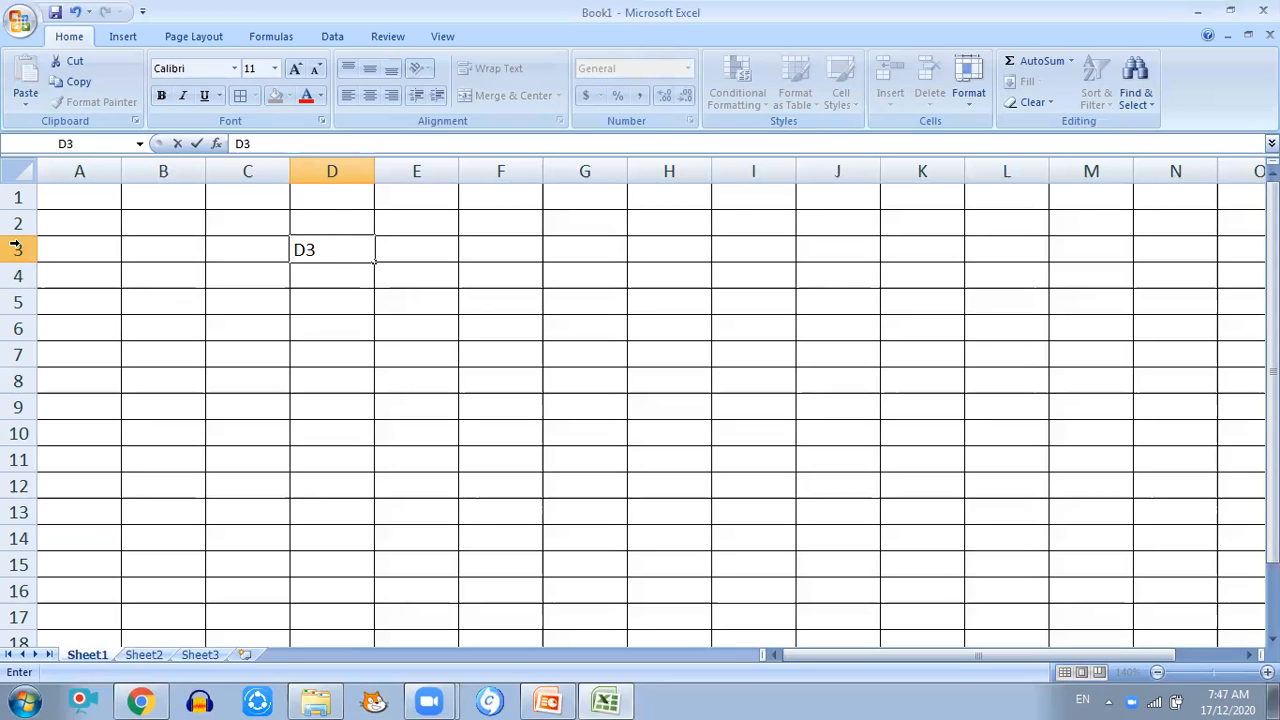
pyautogui.click(308, 271)
pyautogui.click(305, 252)
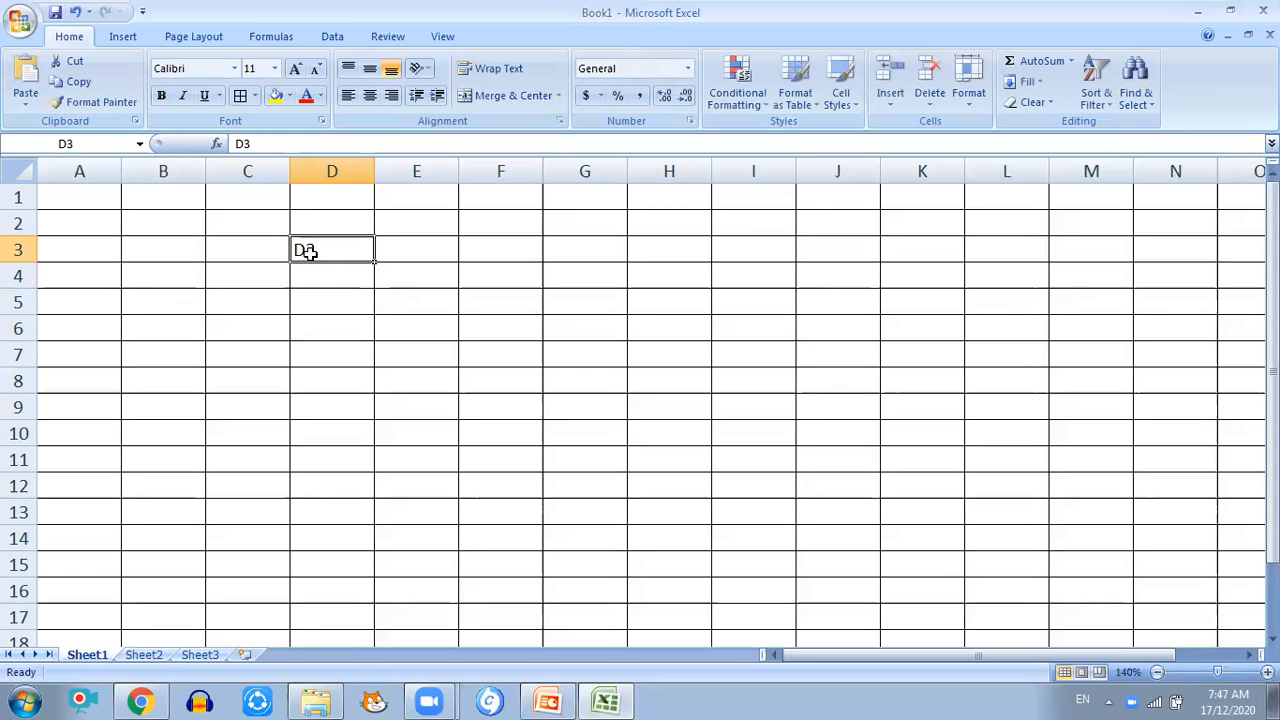
# - Select cells F1, E10, E9, A2 and B4 one after another to view their cell addresses
pyautogui.click(507, 195)
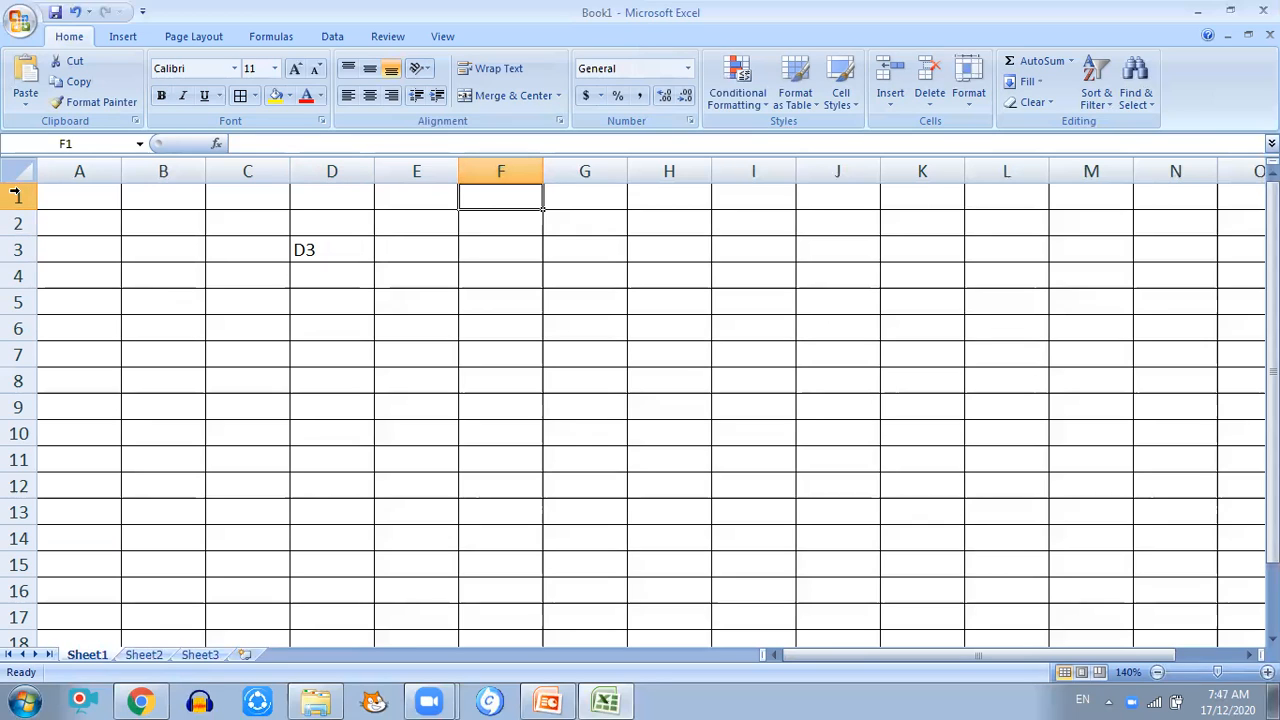
pyautogui.click(417, 425)
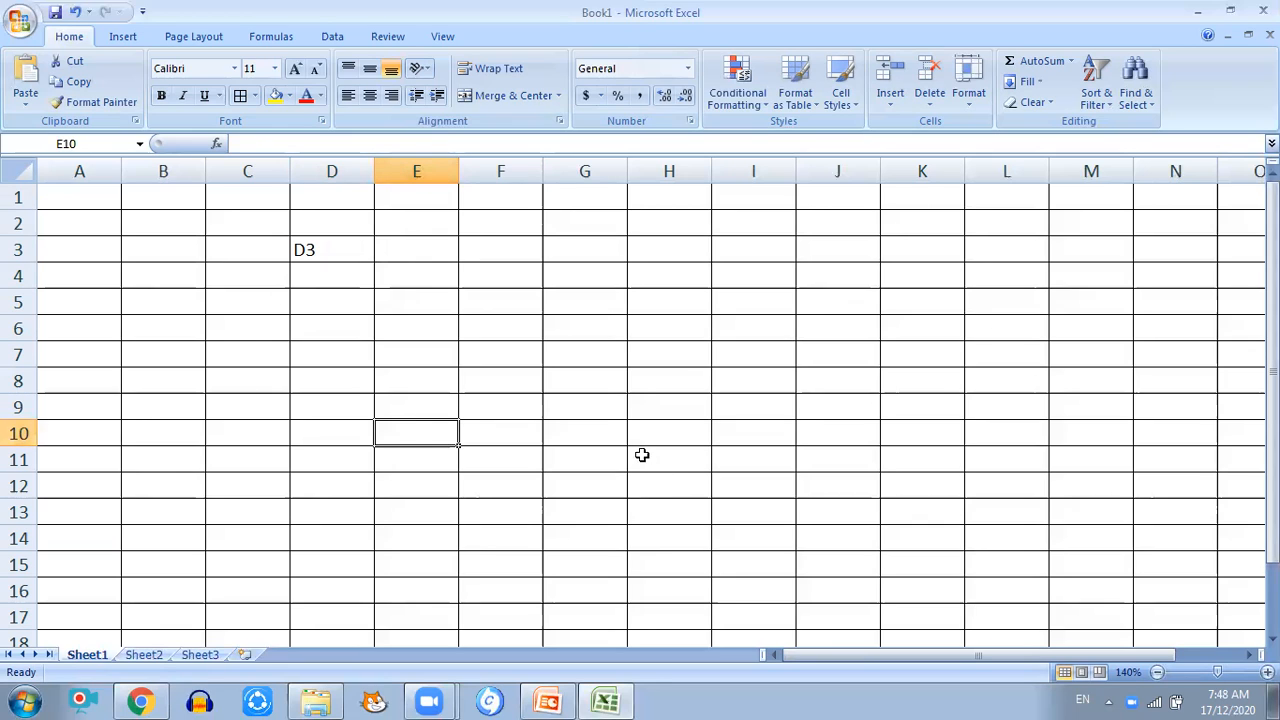
pyautogui.click(420, 405)
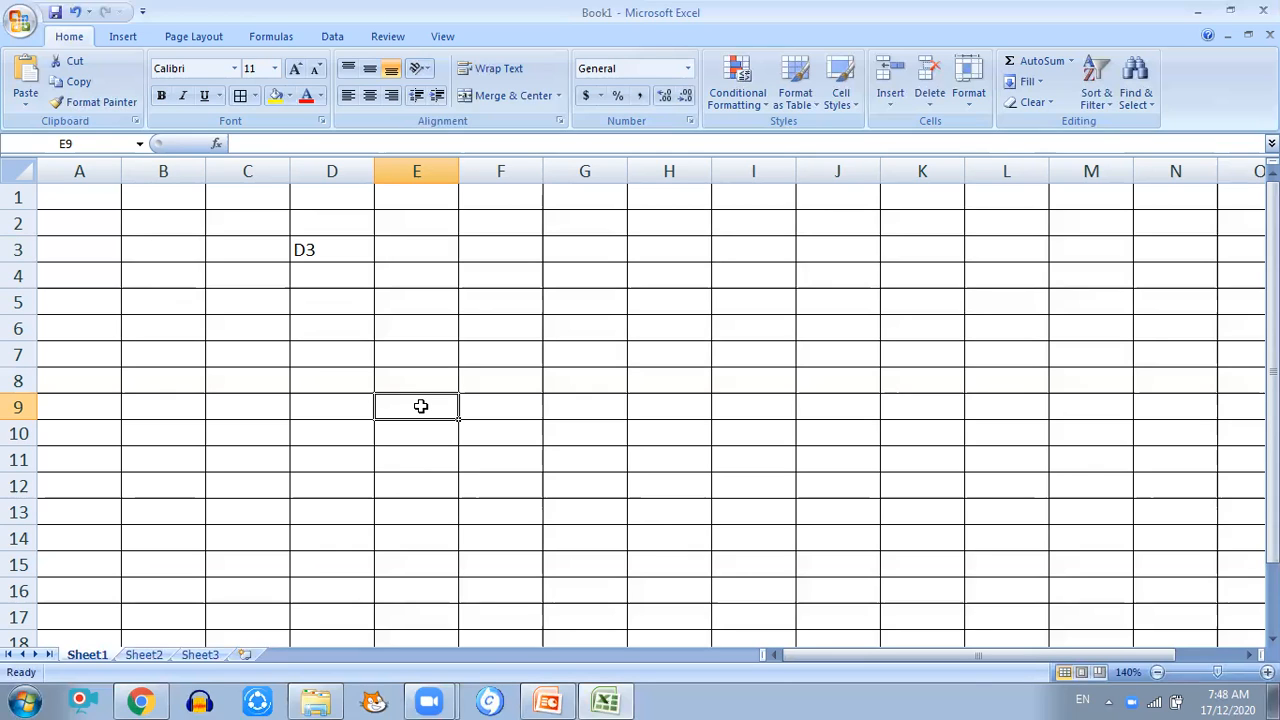
pyautogui.click(96, 229)
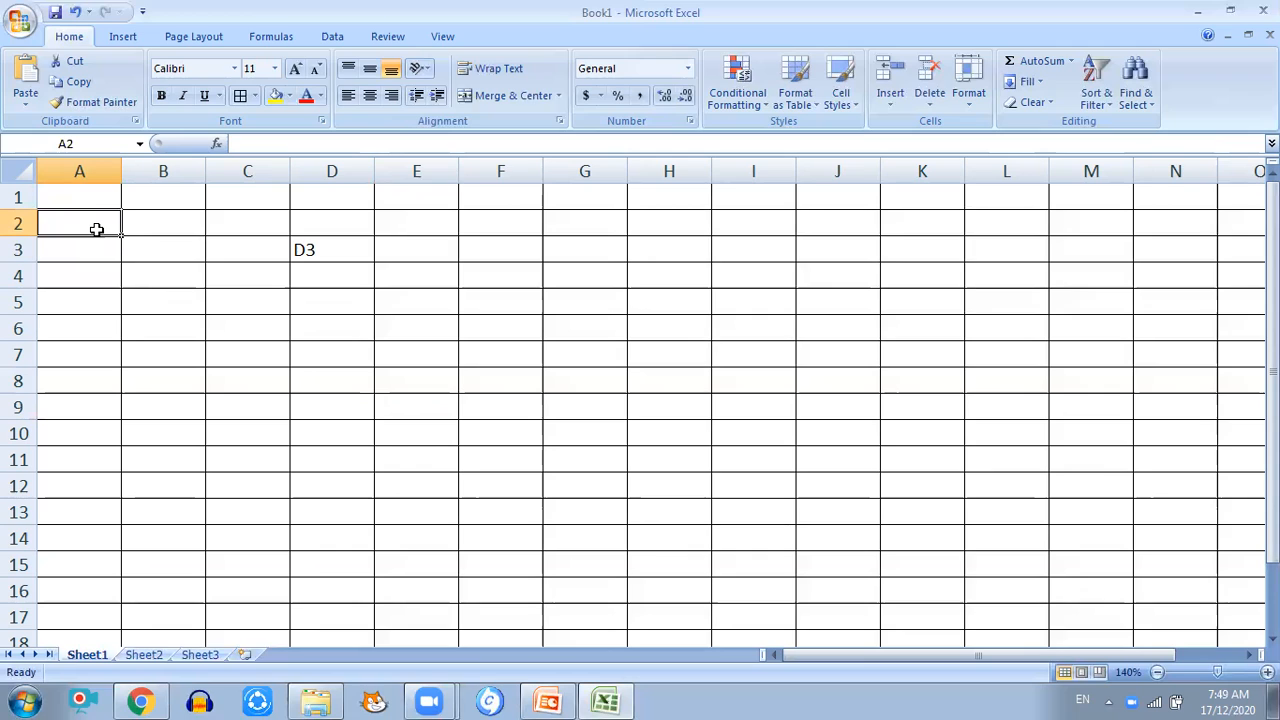
pyautogui.click(152, 276)
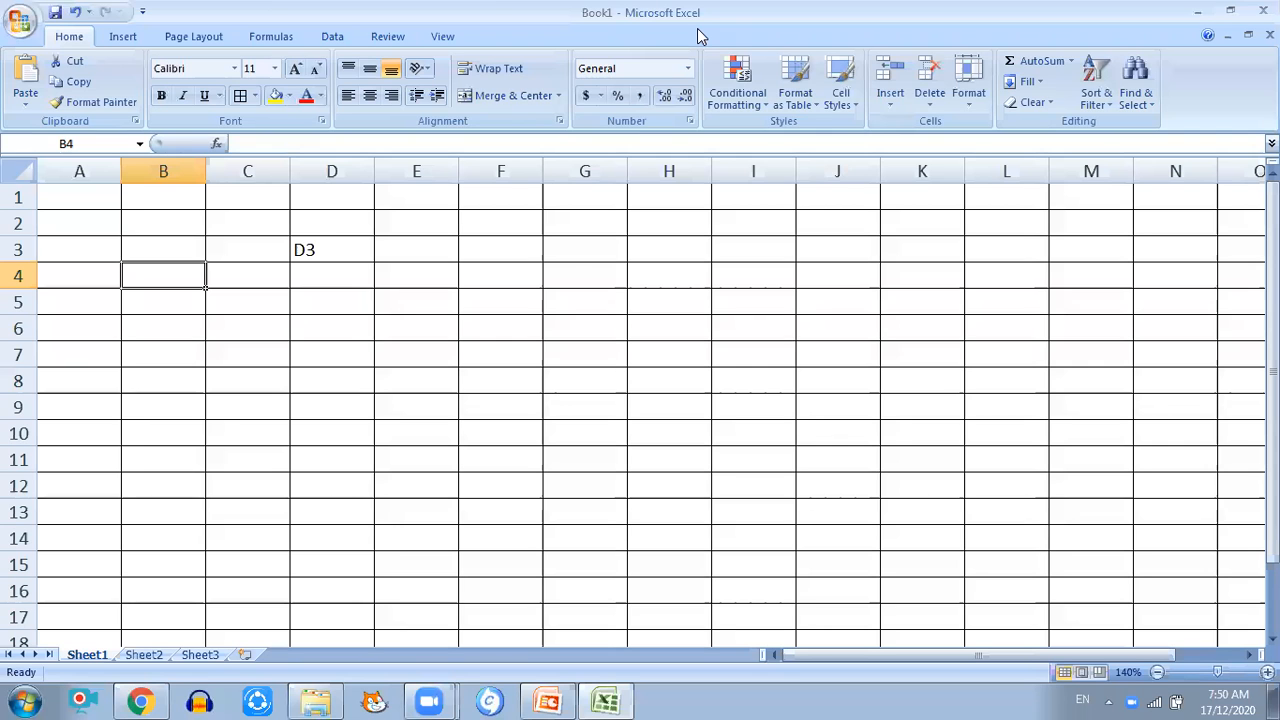
# - Clear the contents of cell D3
pyautogui.click(310, 245)
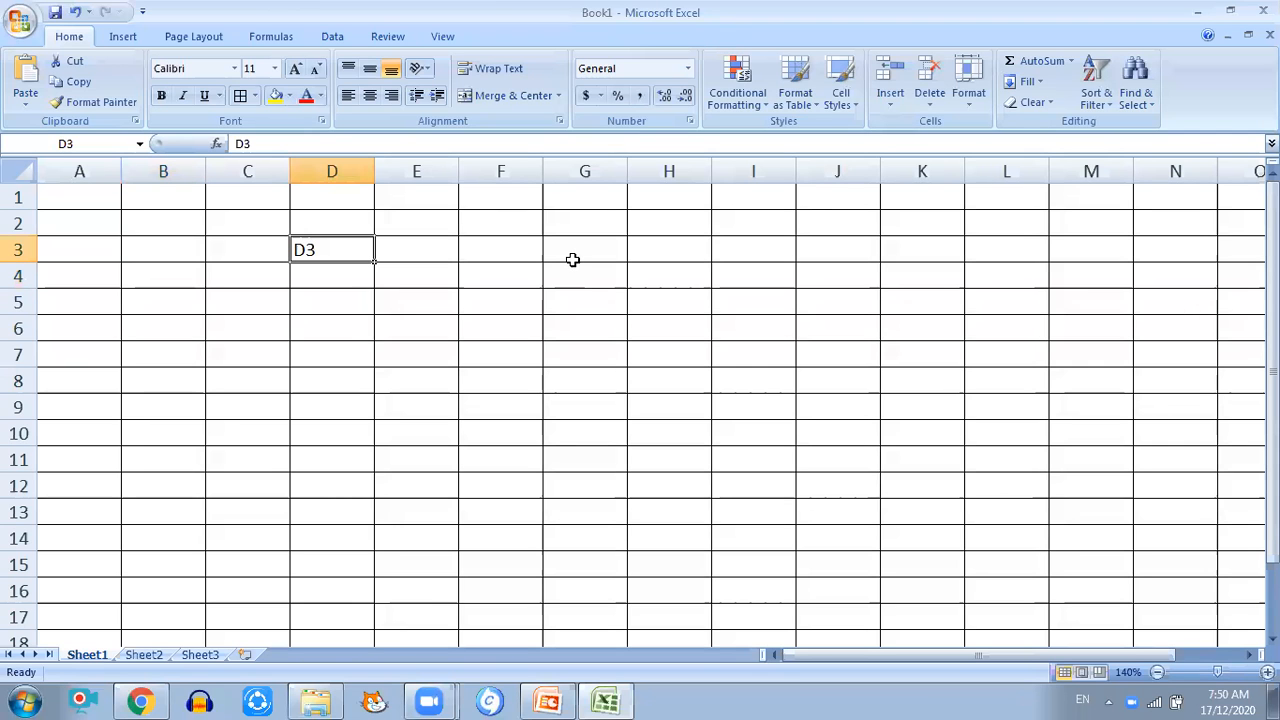
pyautogui.press('BackSpace')
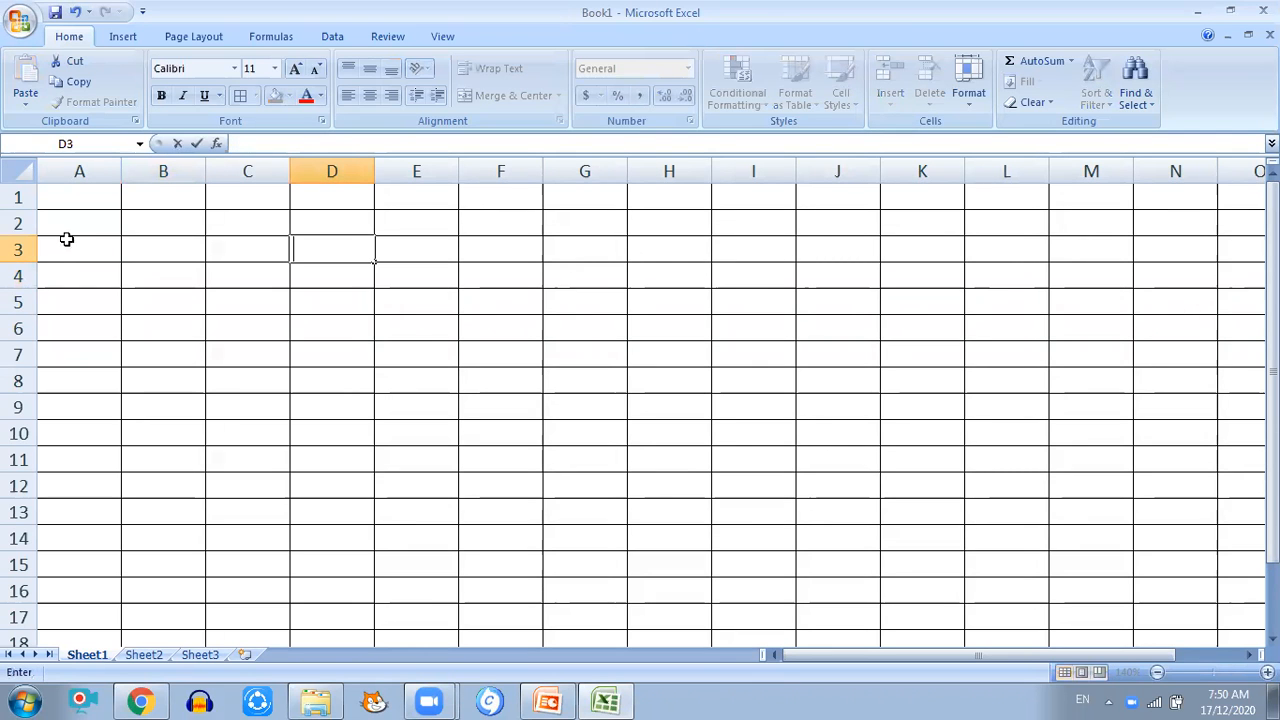
# - Enter the numbers 52, 62, 42 and 32 in cells A1 to A4
pyautogui.click(100, 204)
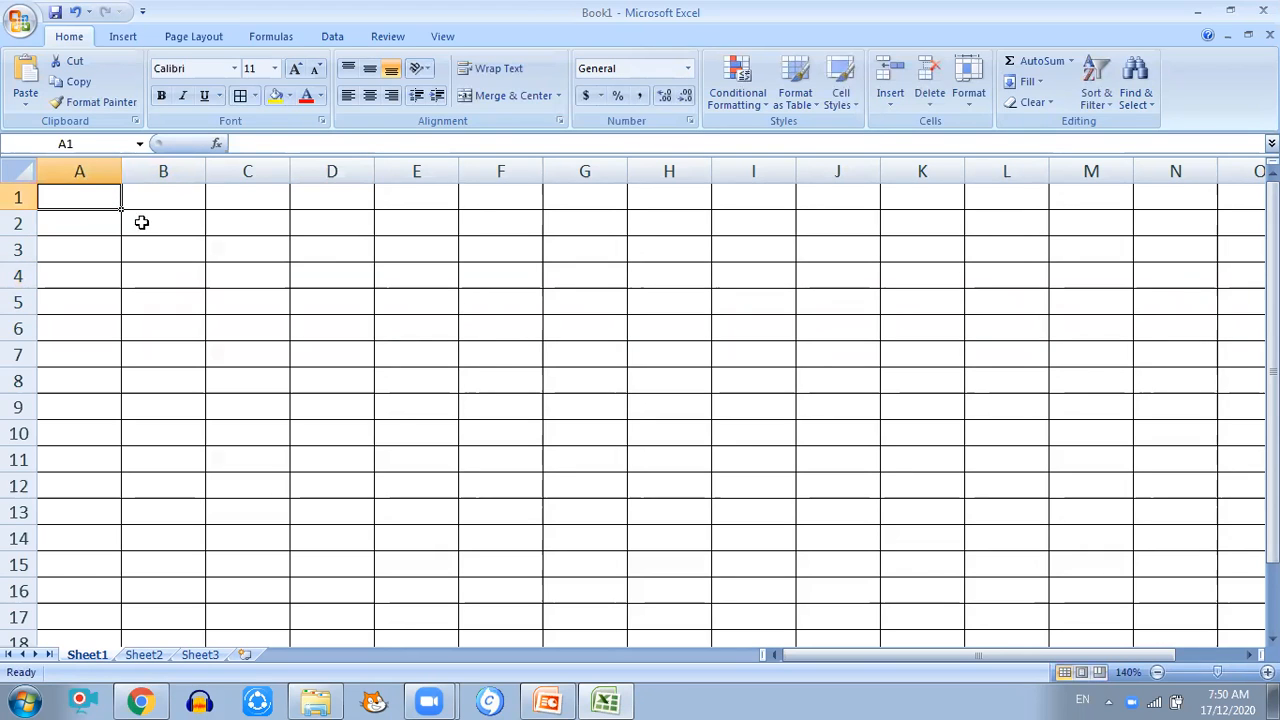
pyautogui.write('52')
pyautogui.press('Return')
pyautogui.write('62')
pyautogui.press('Return')
pyautogui.write('42')
pyautogui.press('Return')
pyautogui.write('32')
pyautogui.press('Return')
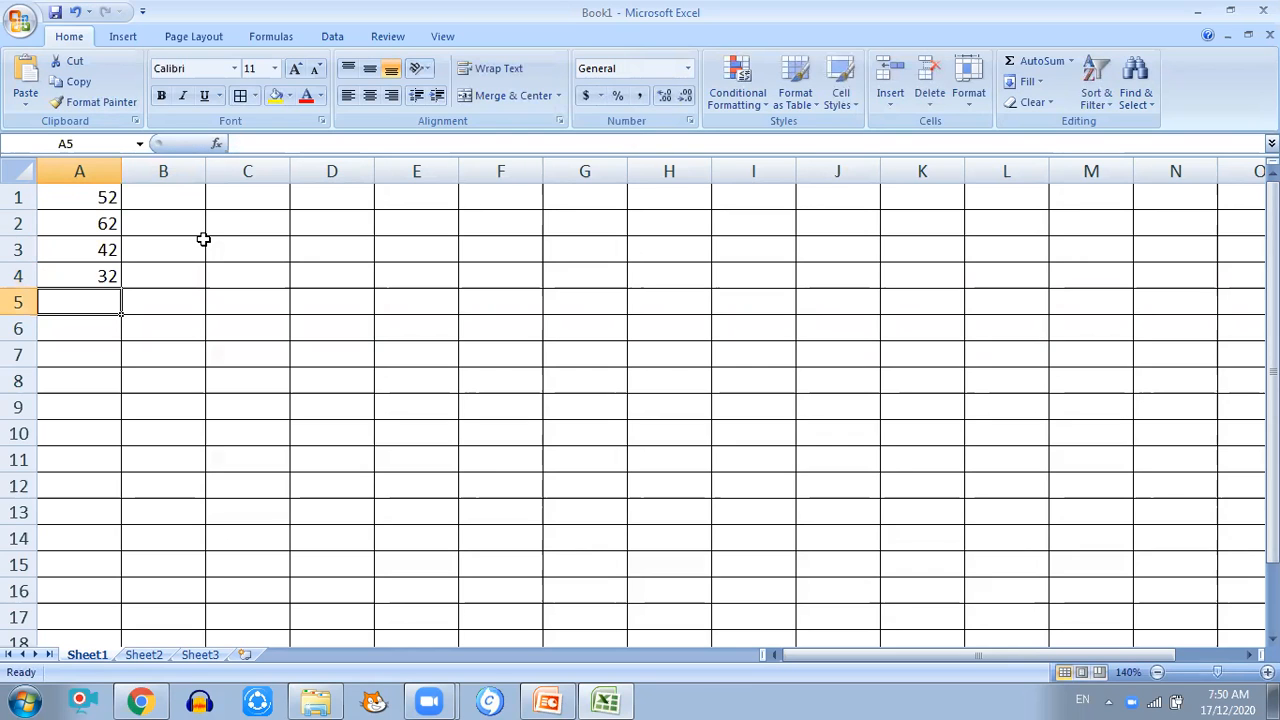
# - Apply bold formatting to the numbers in A1:A4 and to the whole worksheet
pyautogui.moveTo(72, 195); pyautogui.dragTo(77, 277)
pyautogui.click(161, 95)
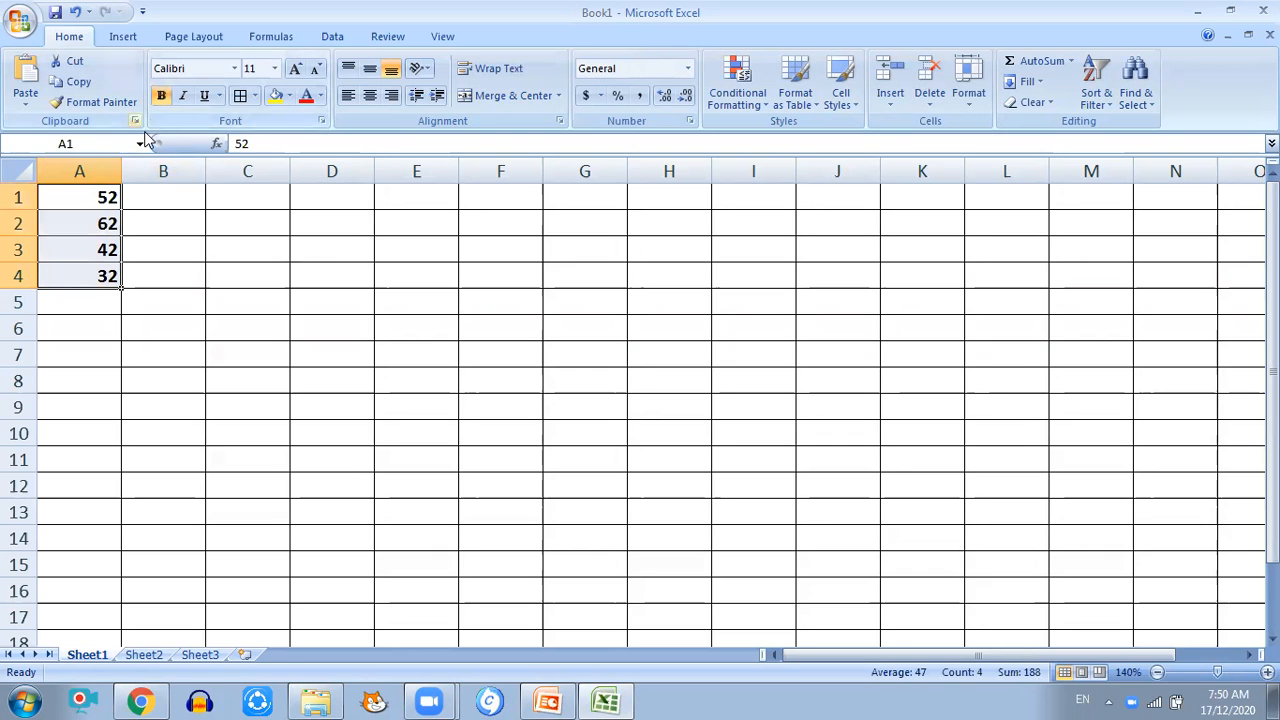
pyautogui.click(18, 171)
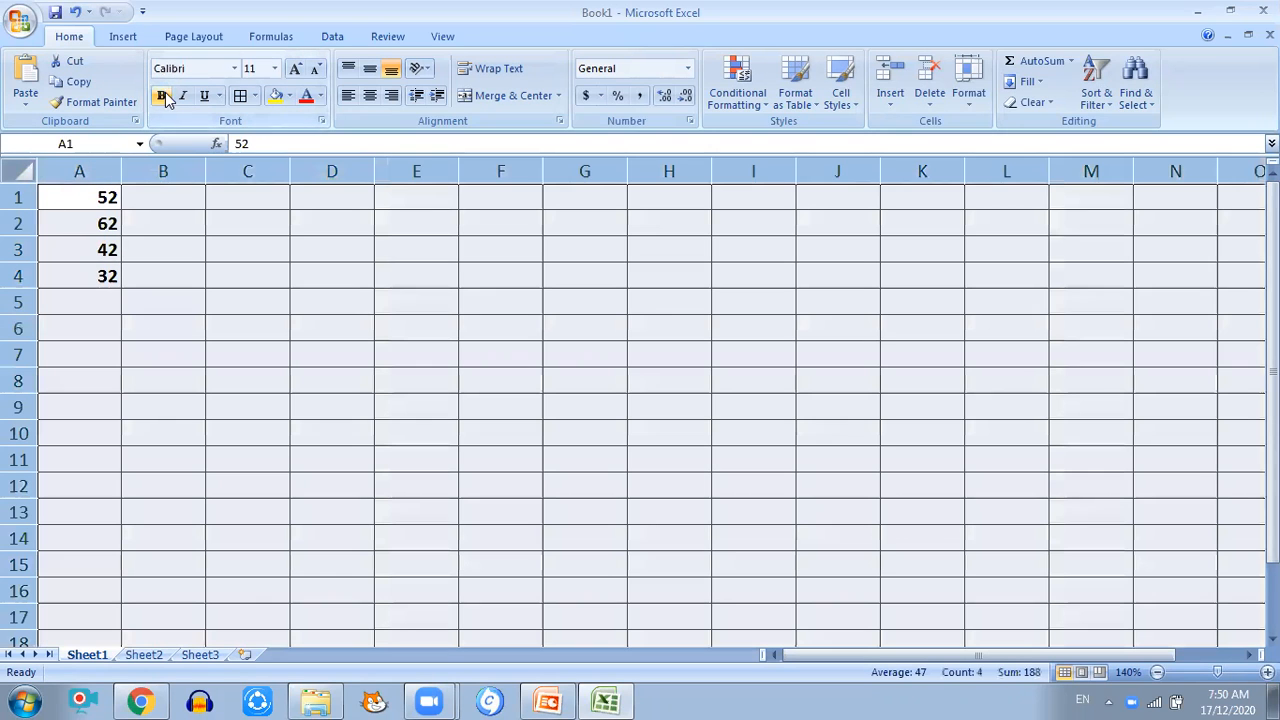
pyautogui.click(163, 96)
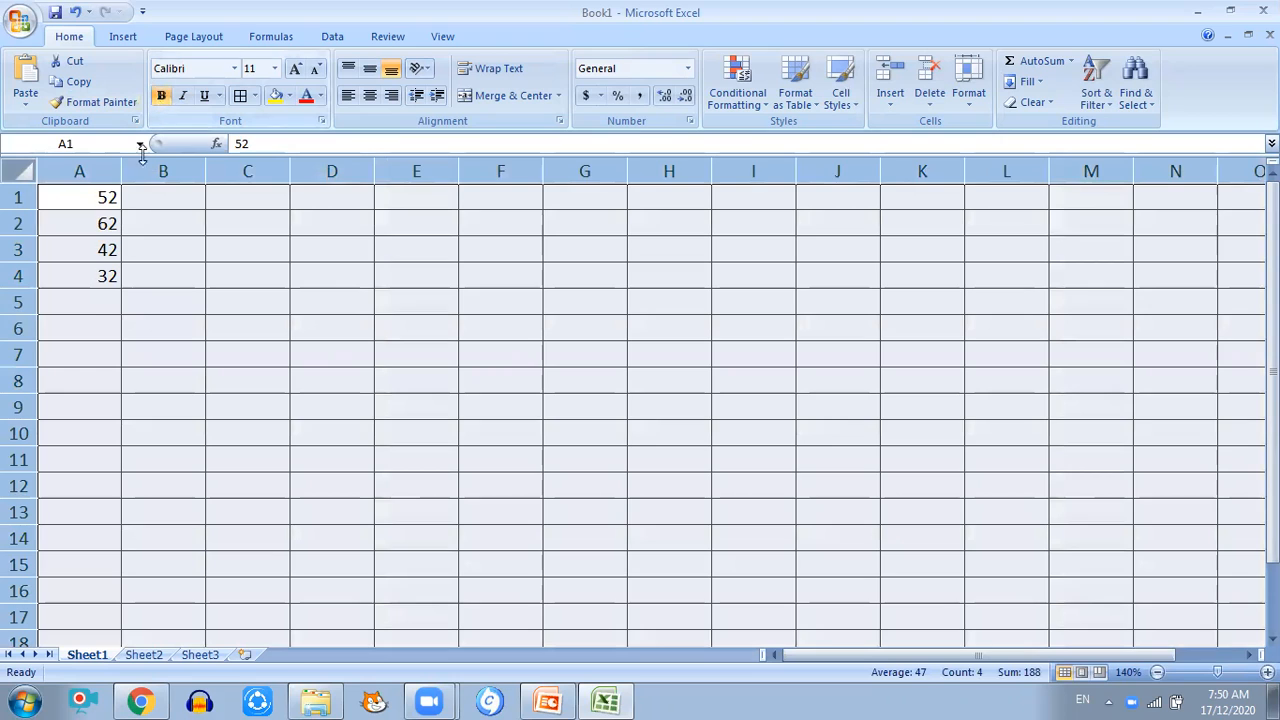
pyautogui.hotkey('ctrl', 'b')
# - Add up the numbers of column A in cell A5 with the formula =SUM(A1:A4)
pyautogui.click(100, 318)
pyautogui.click(100, 297)
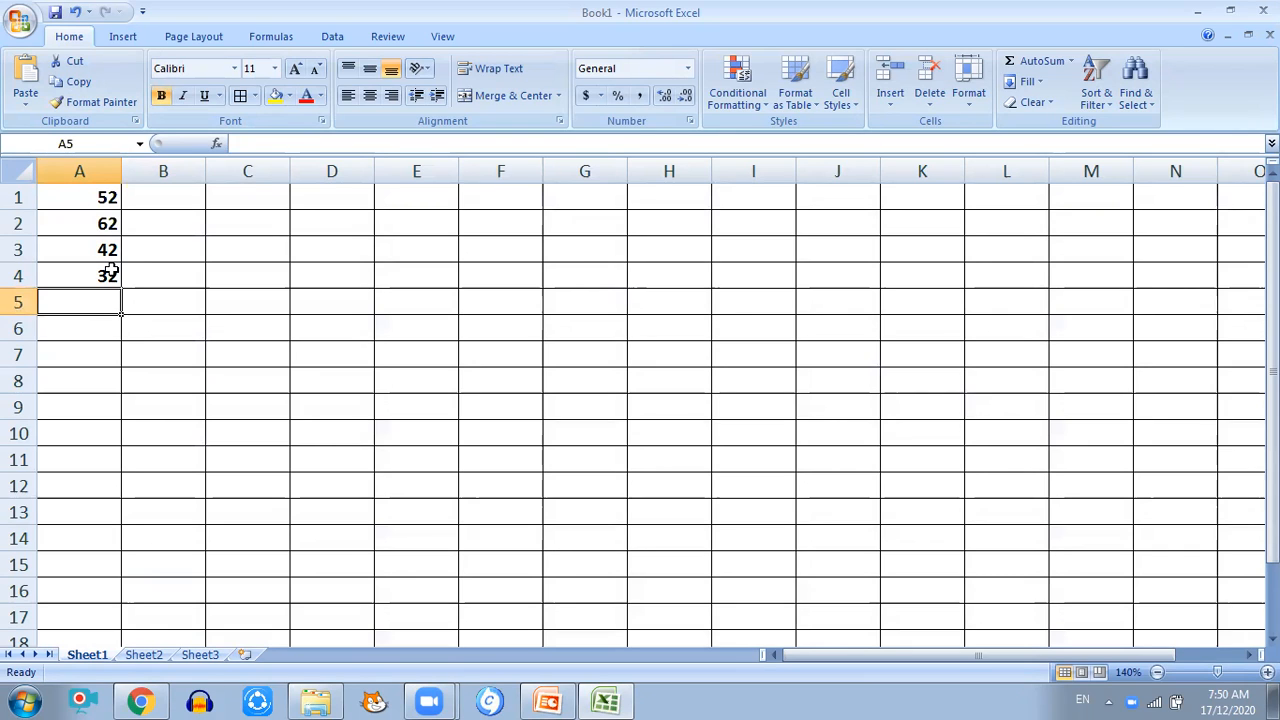
pyautogui.write('=')
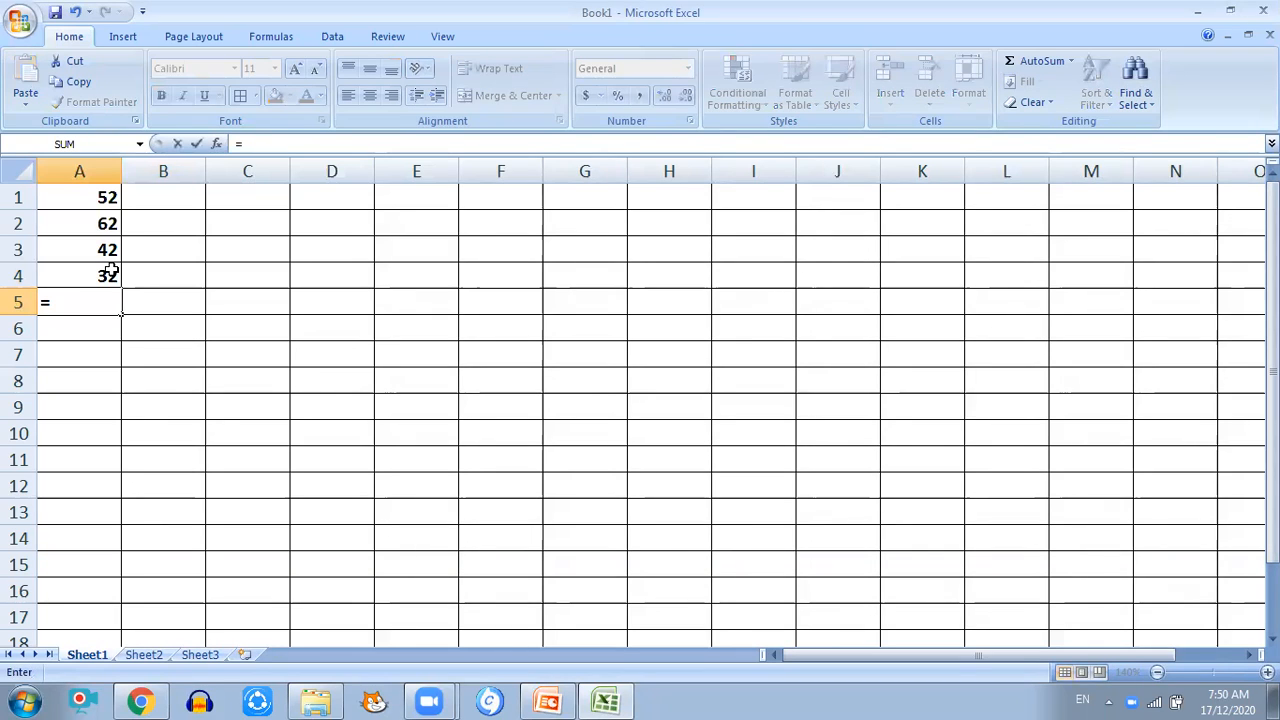
pyautogui.write('sum')
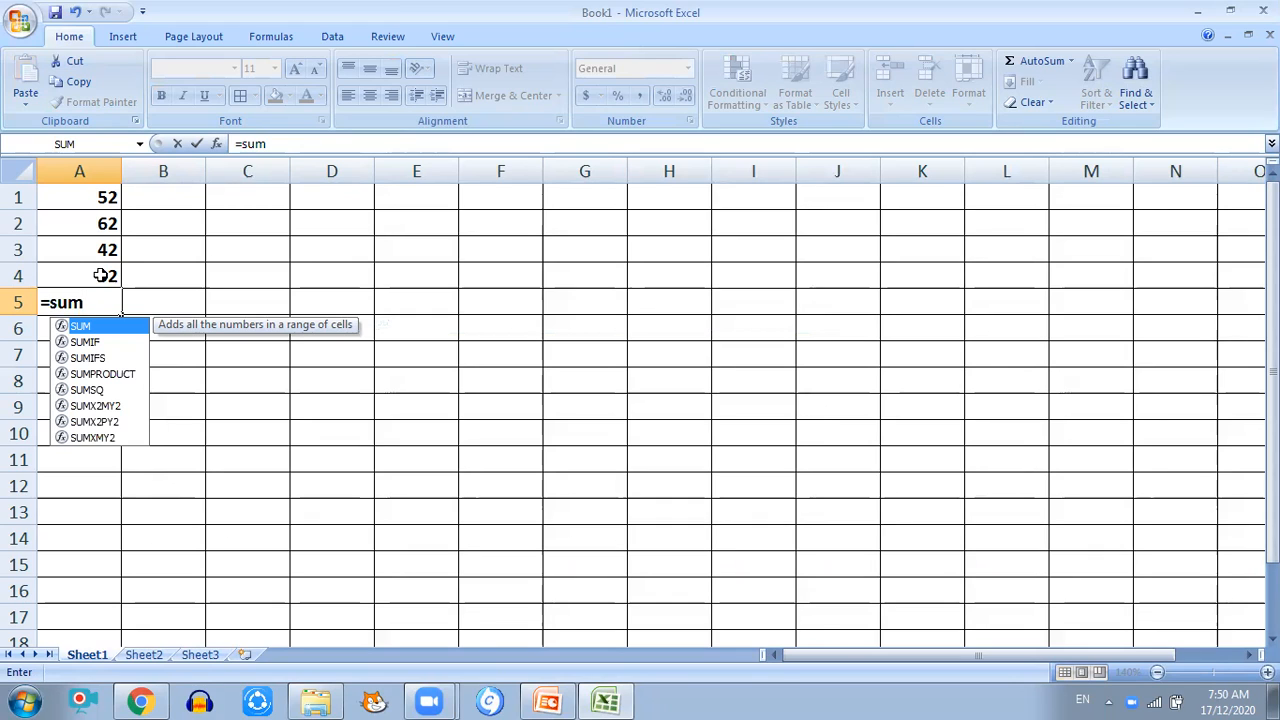
pyautogui.write('(')
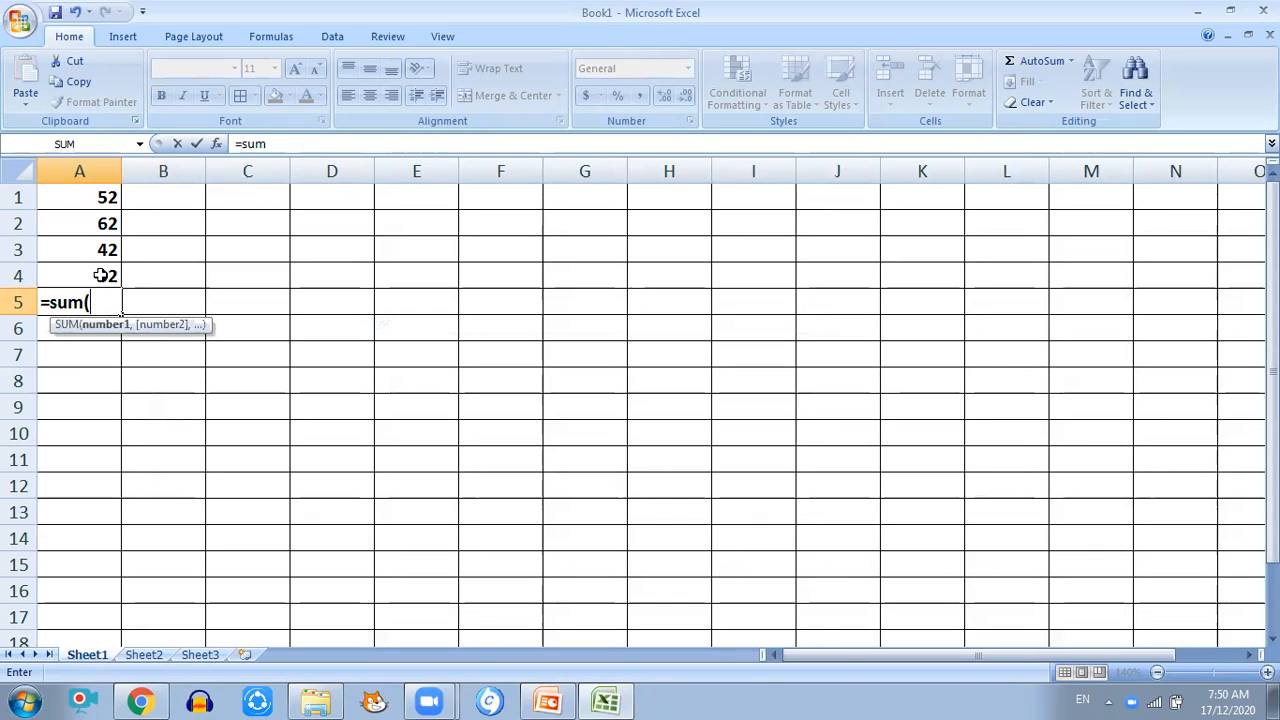
pyautogui.moveTo(99, 201); pyautogui.dragTo(104, 271)
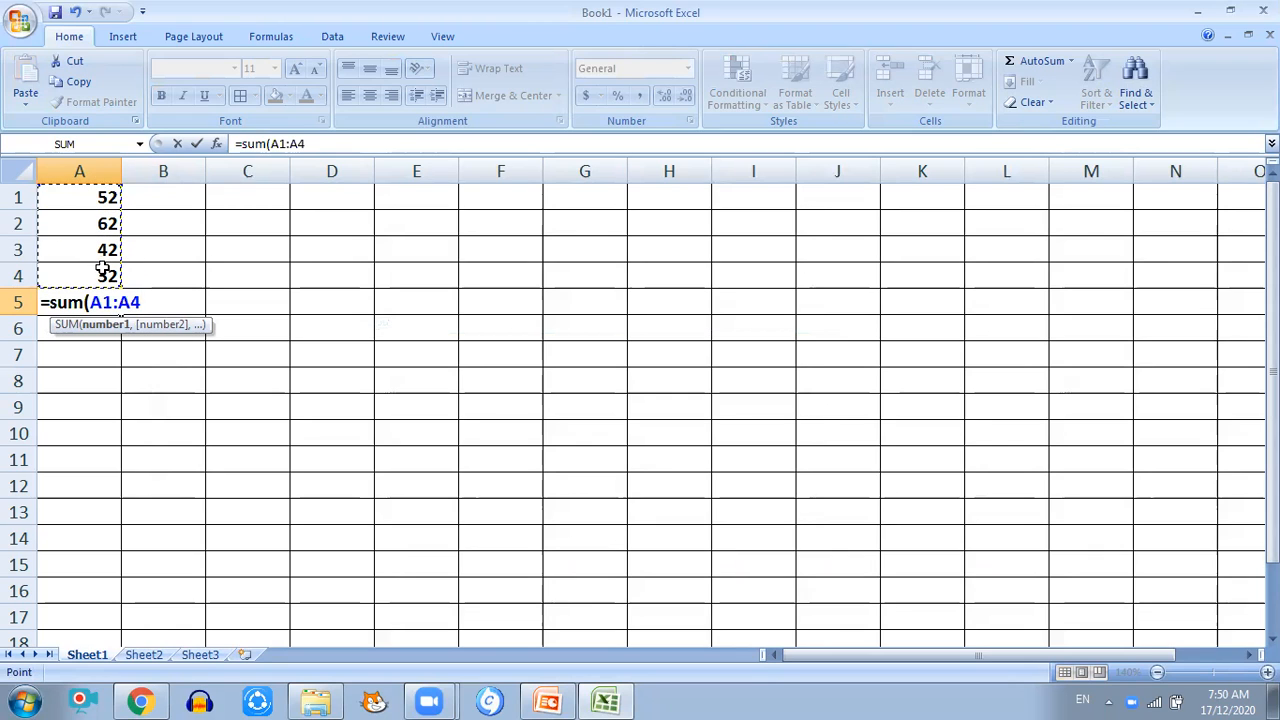
pyautogui.write(')')
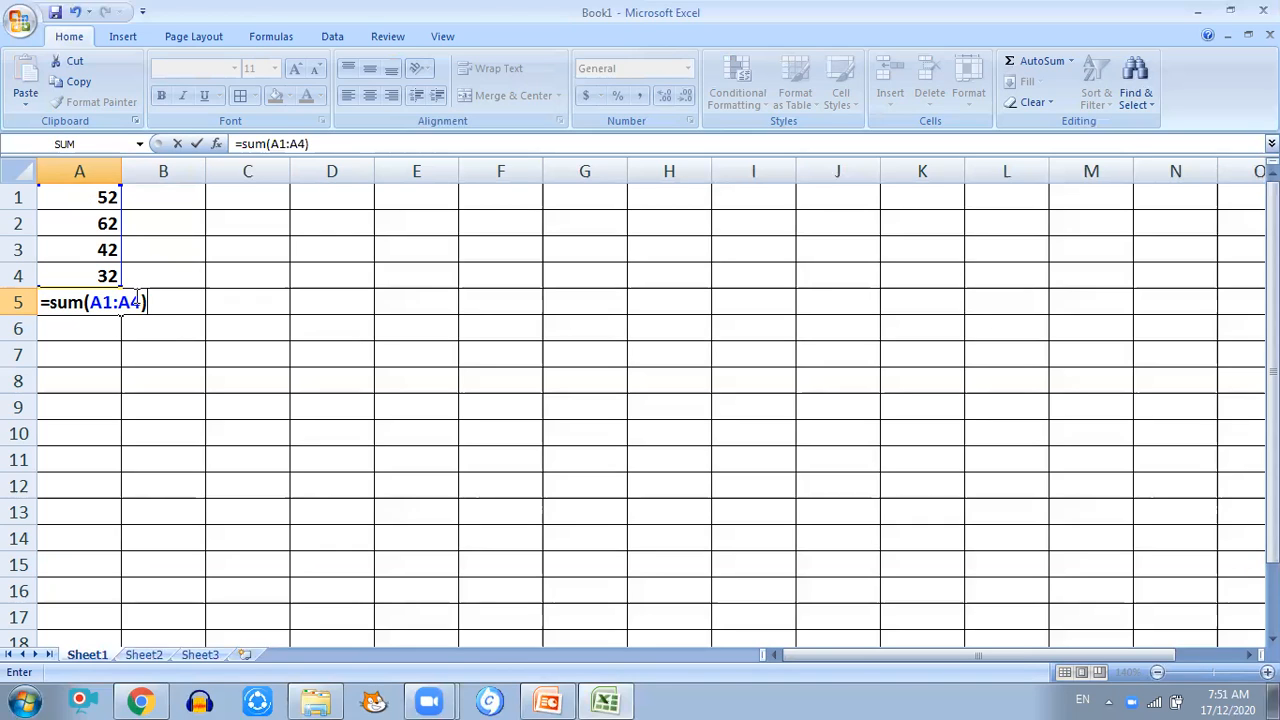
pyautogui.press('Return')
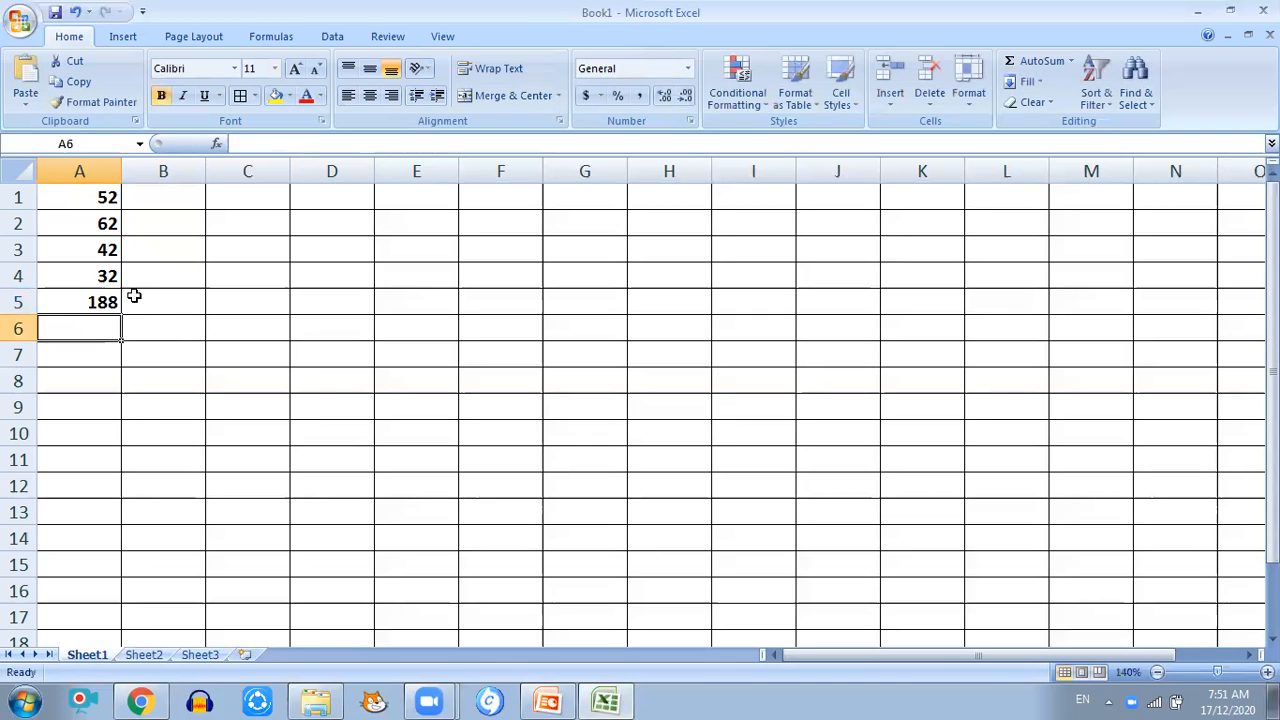
pyautogui.click(72, 303)
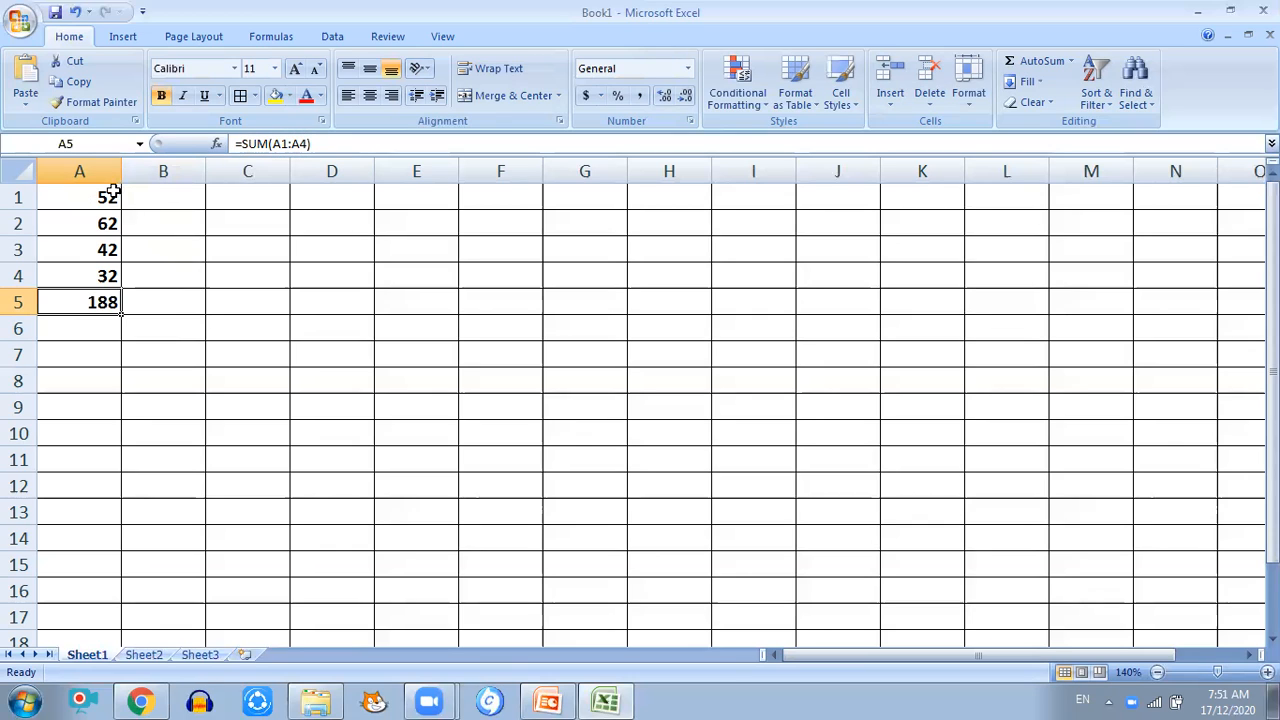
# - Enter the formula =sum(a1:a4) in cell C5
pyautogui.click(257, 306)
pyautogui.write('=sum')
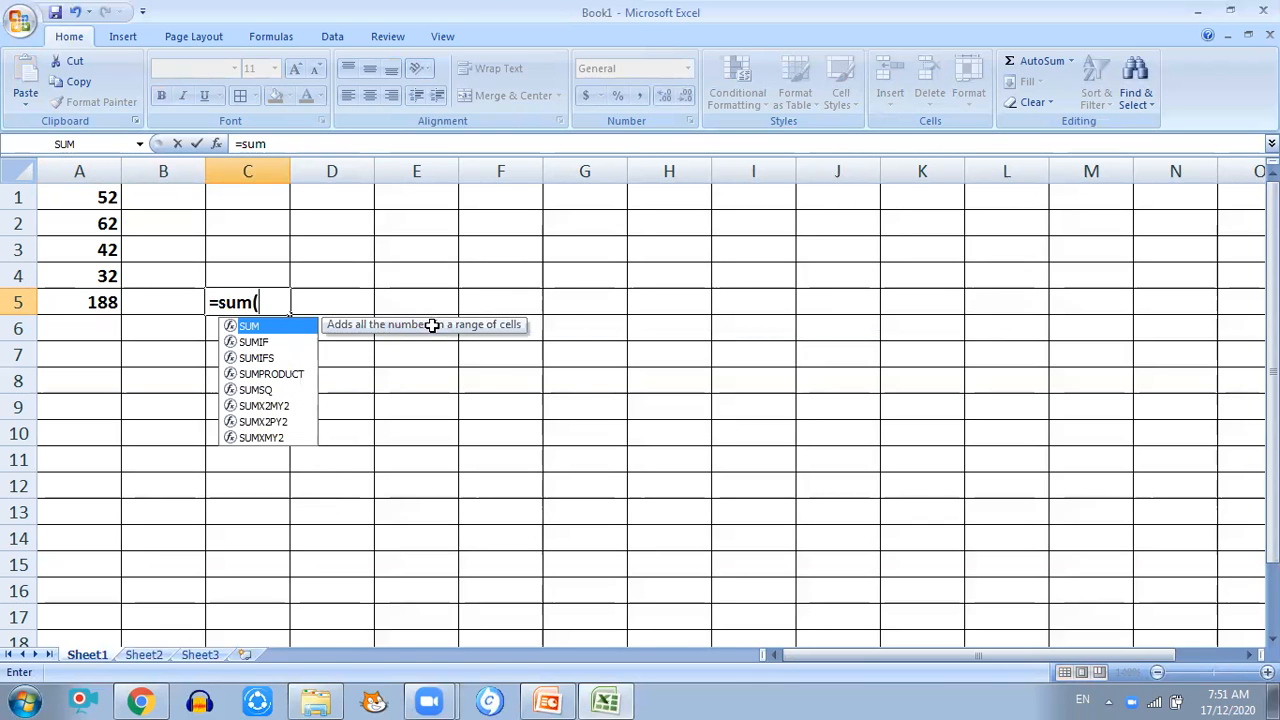
pyautogui.write('(a')
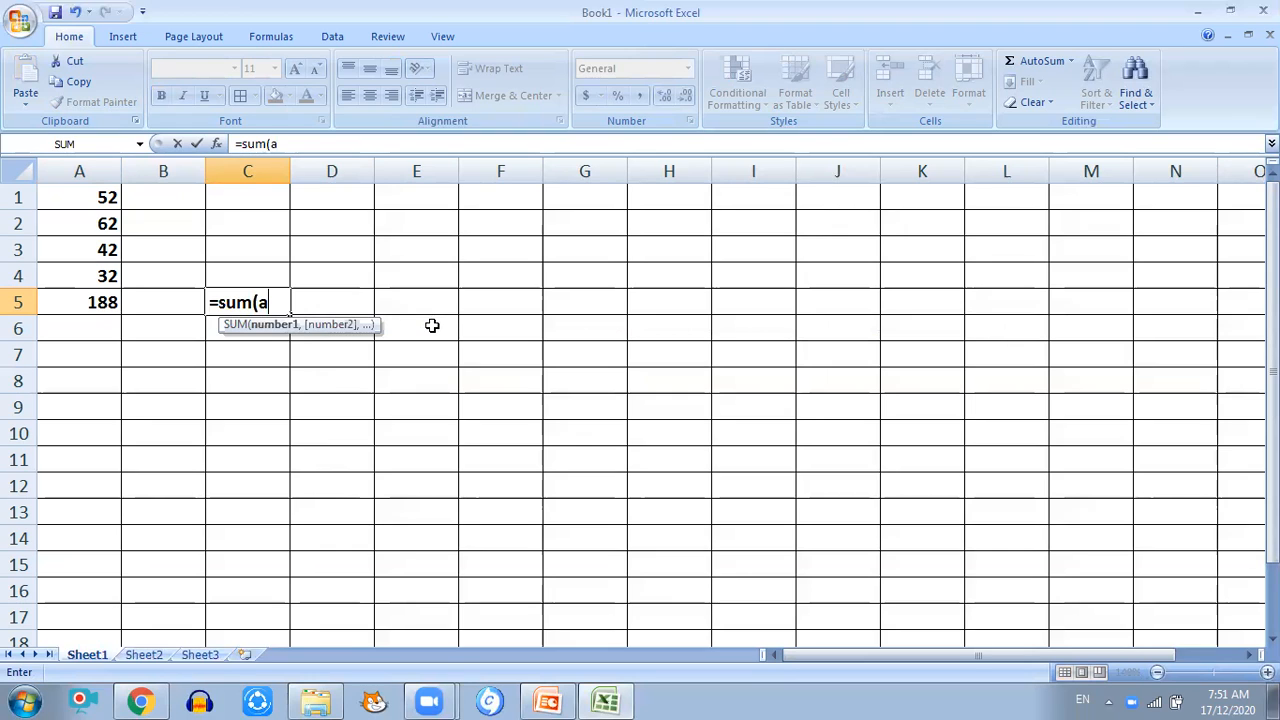
pyautogui.write('1:a4')
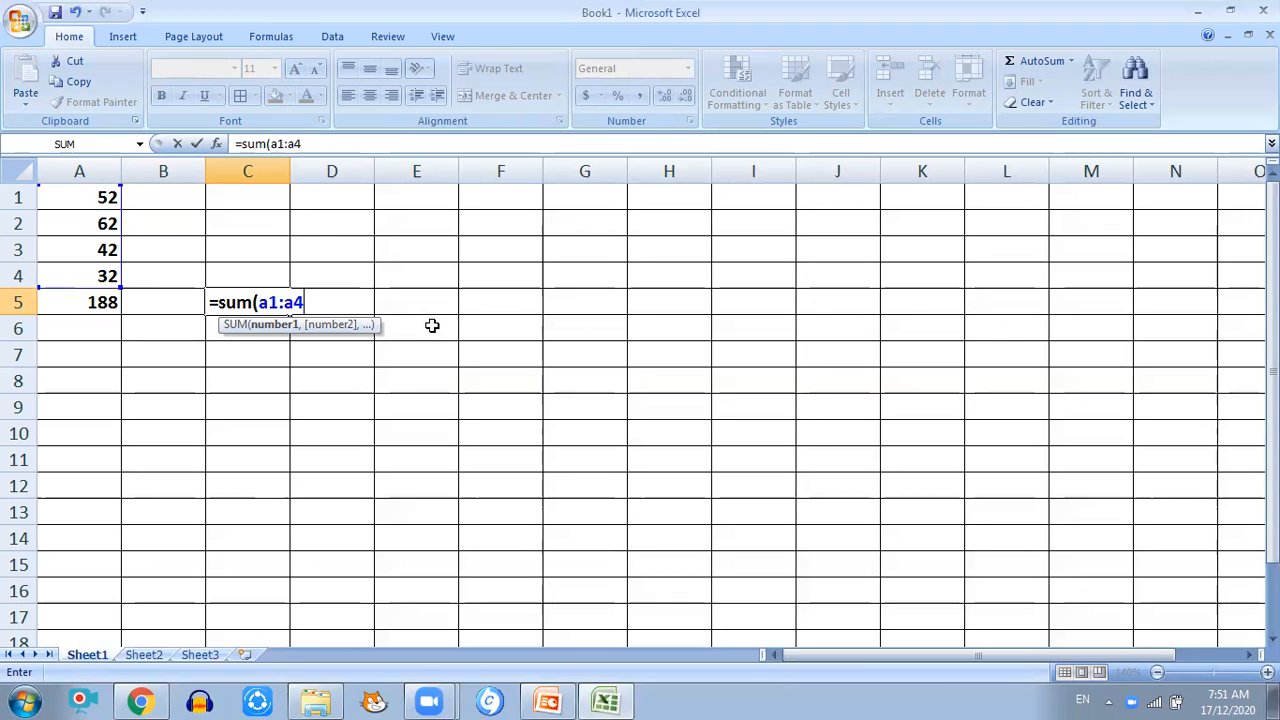
pyautogui.write(')')
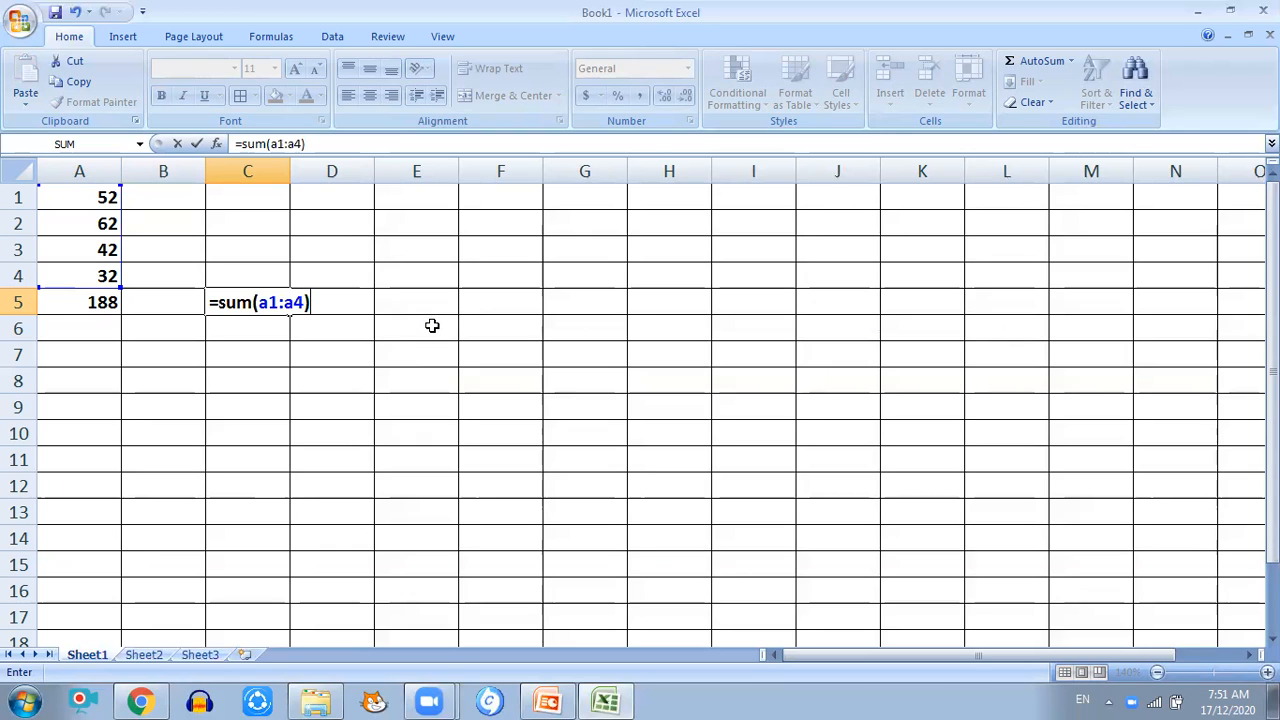
pyautogui.press('Return')
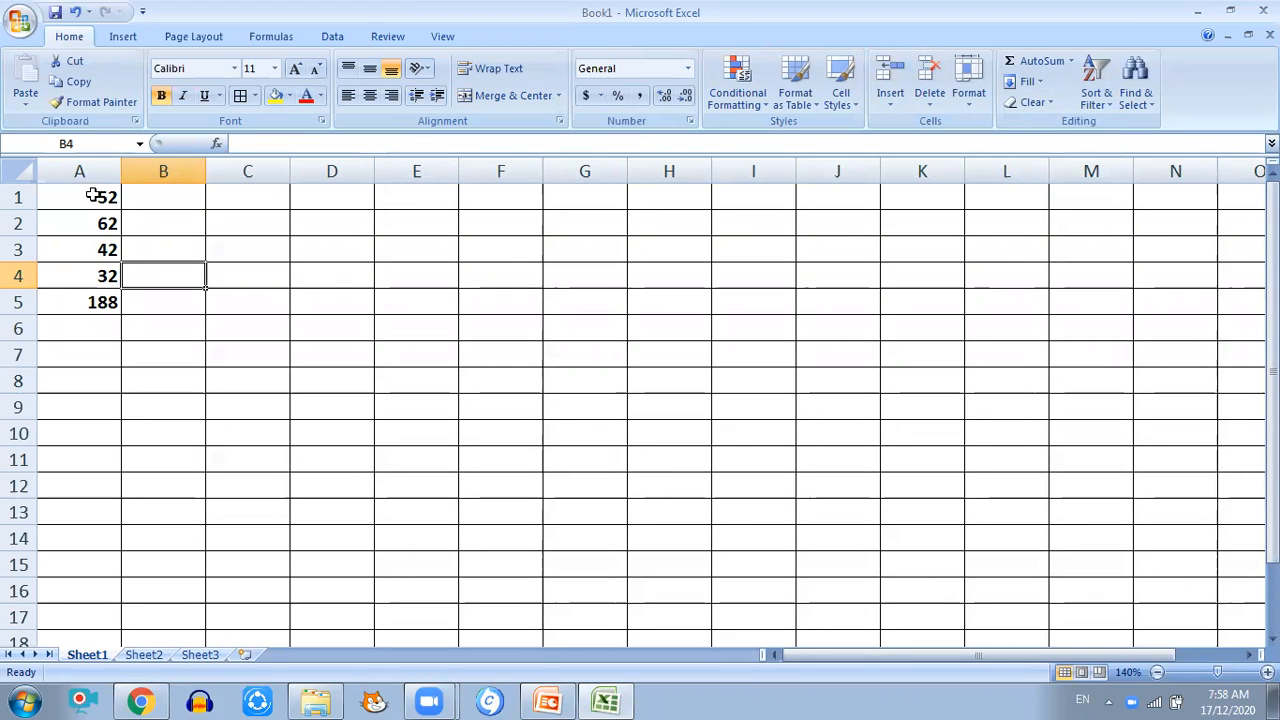
# - Enter the number 90 in each of the cells B1 to B4
pyautogui.click(97, 302)
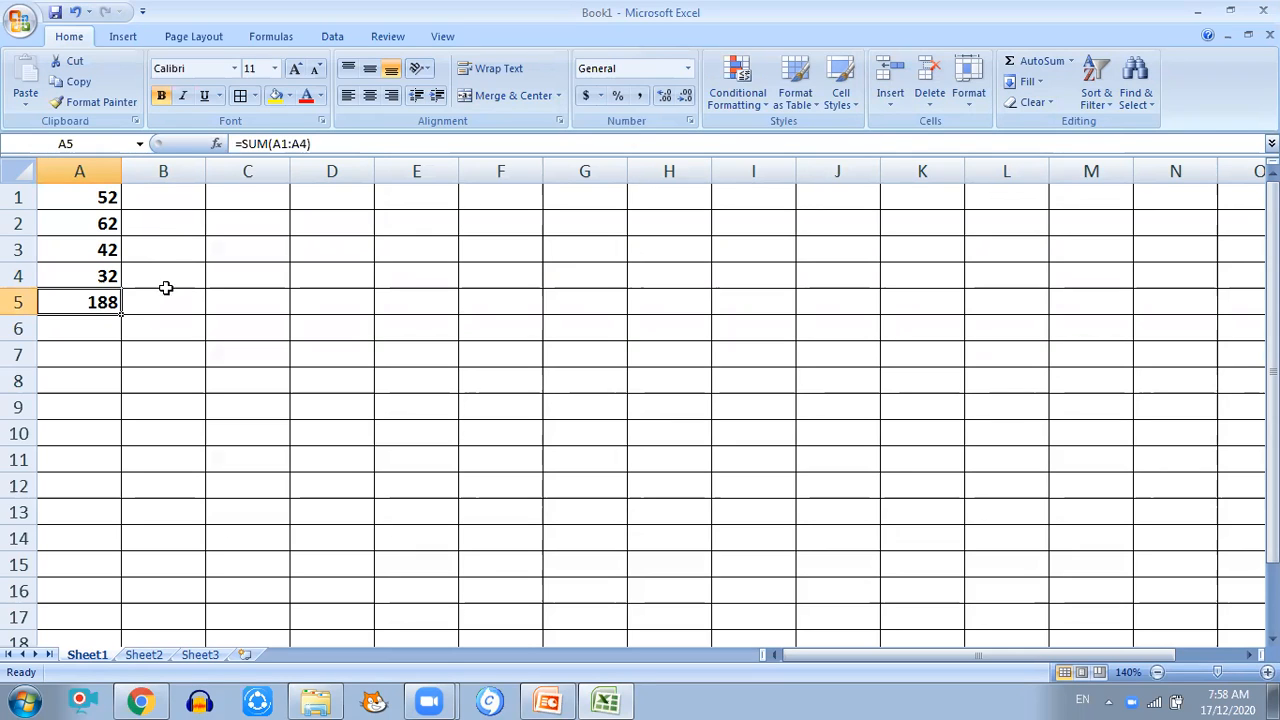
pyautogui.click(175, 203)
pyautogui.write('90')
pyautogui.press('Return')
pyautogui.write('90')
pyautogui.press('Return')
pyautogui.write('9')
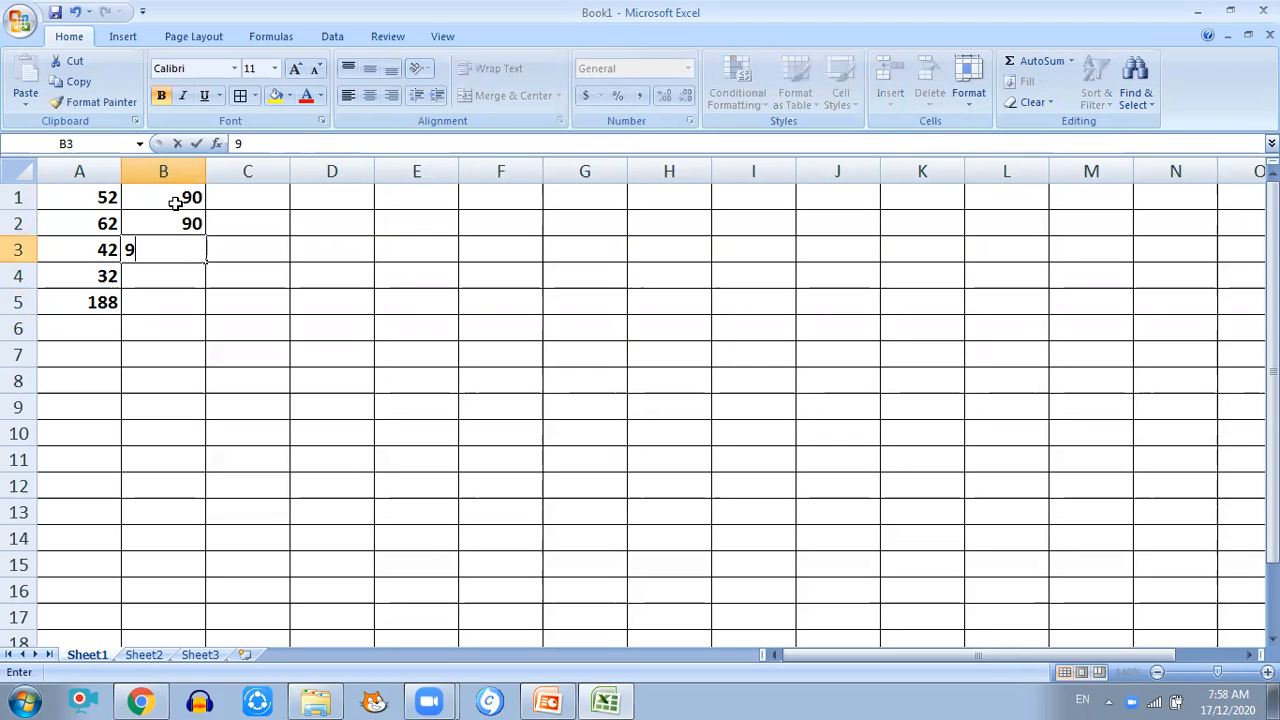
pyautogui.write('0')
pyautogui.press('Return')
pyautogui.write('90')
pyautogui.press('Return')
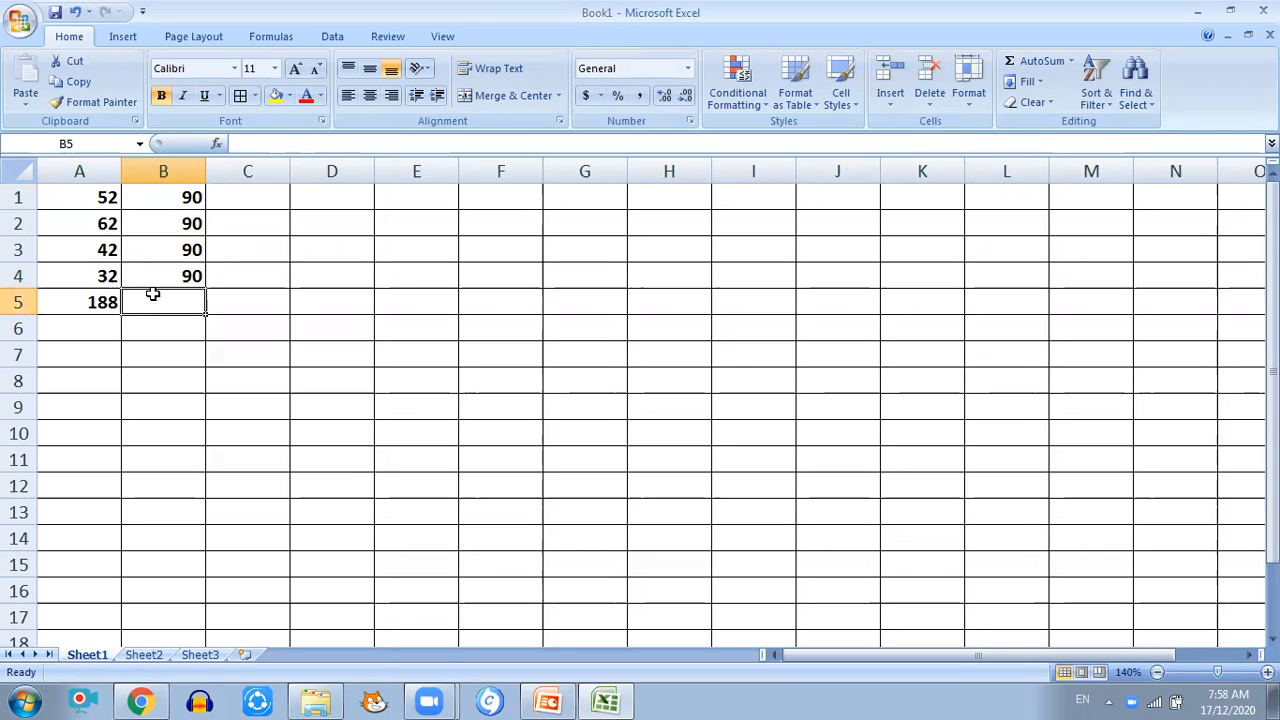
# - Copy the sum formula from cell A5 into cell B5 to total column B
pyautogui.click(80, 301)
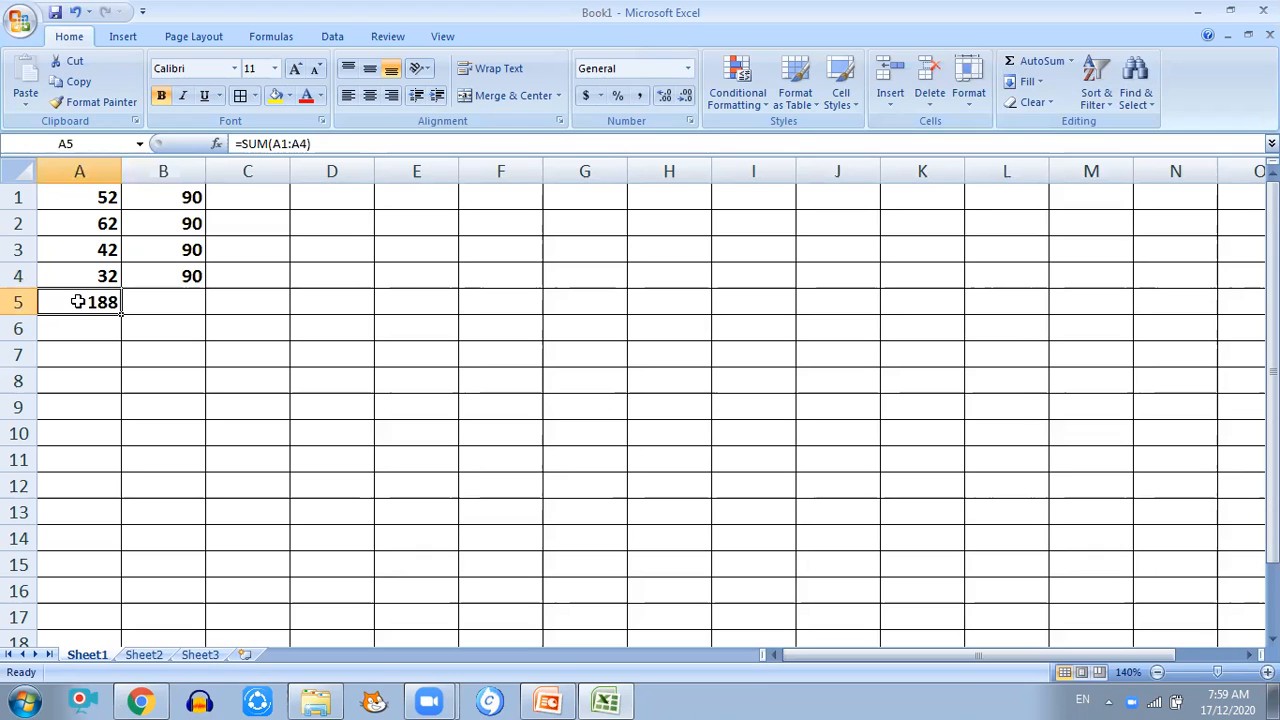
pyautogui.hotkey('ctrl', 'c')
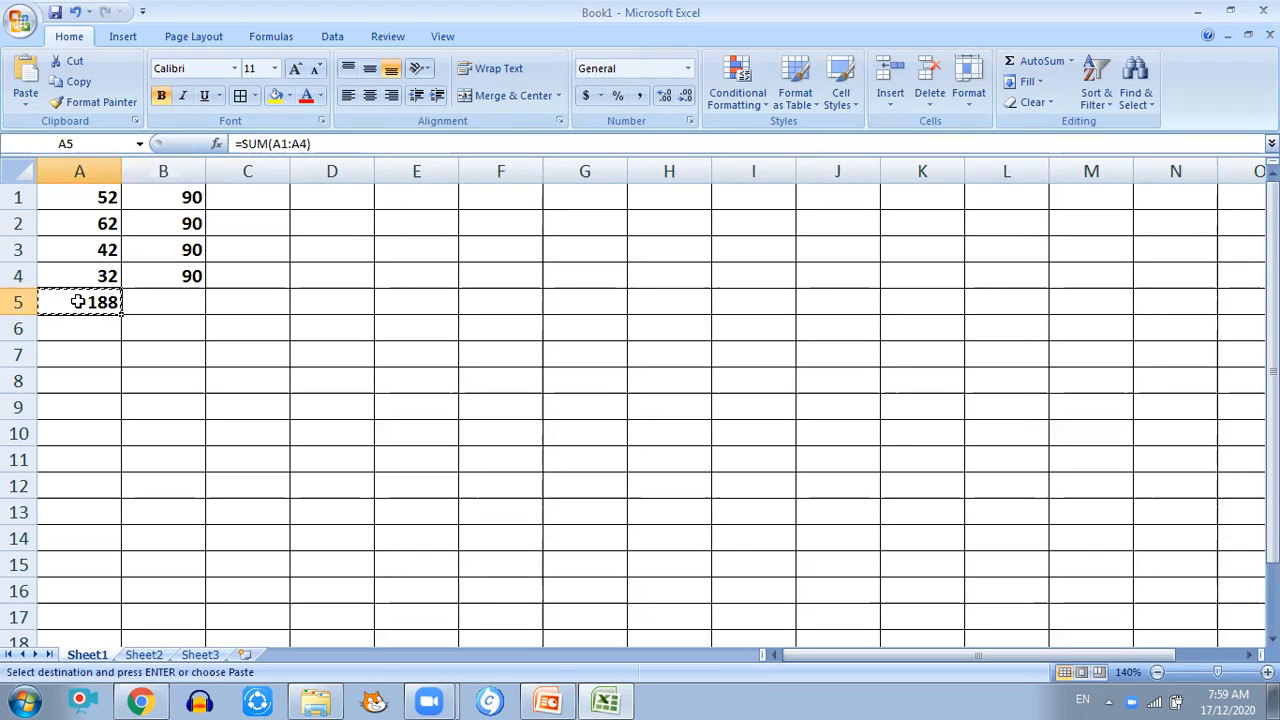
pyautogui.click(148, 301)
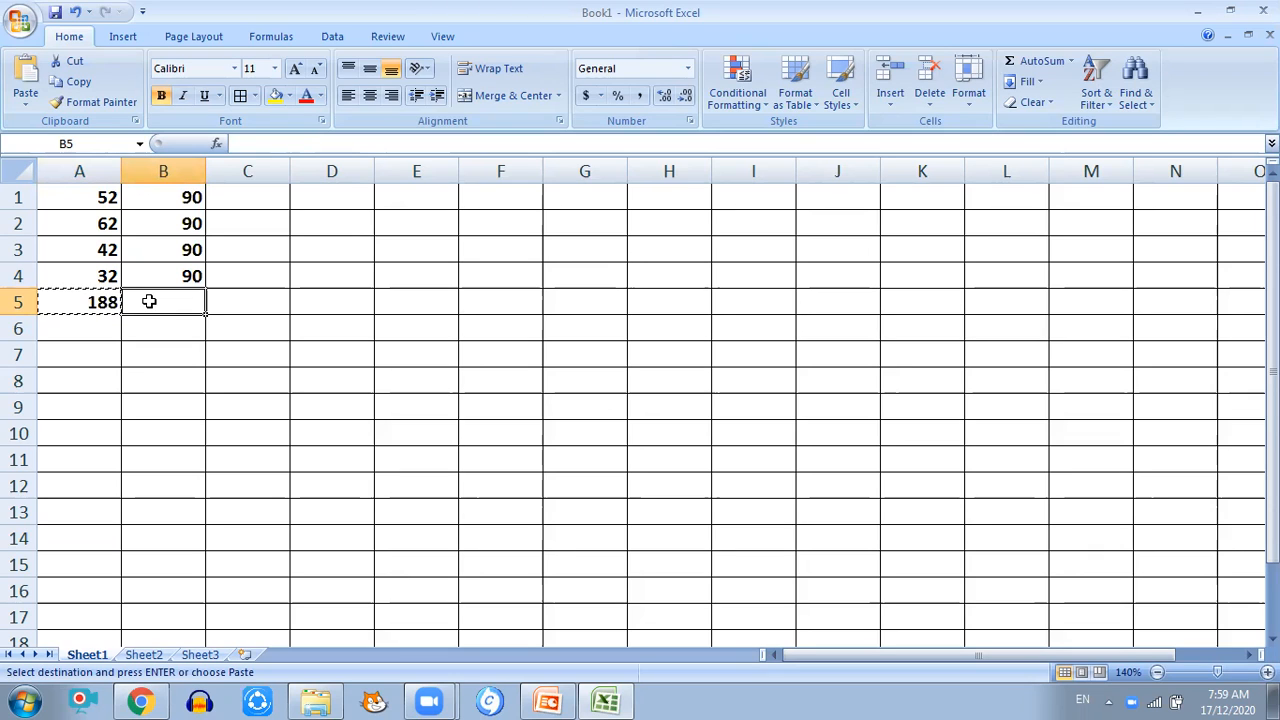
pyautogui.press('Return')
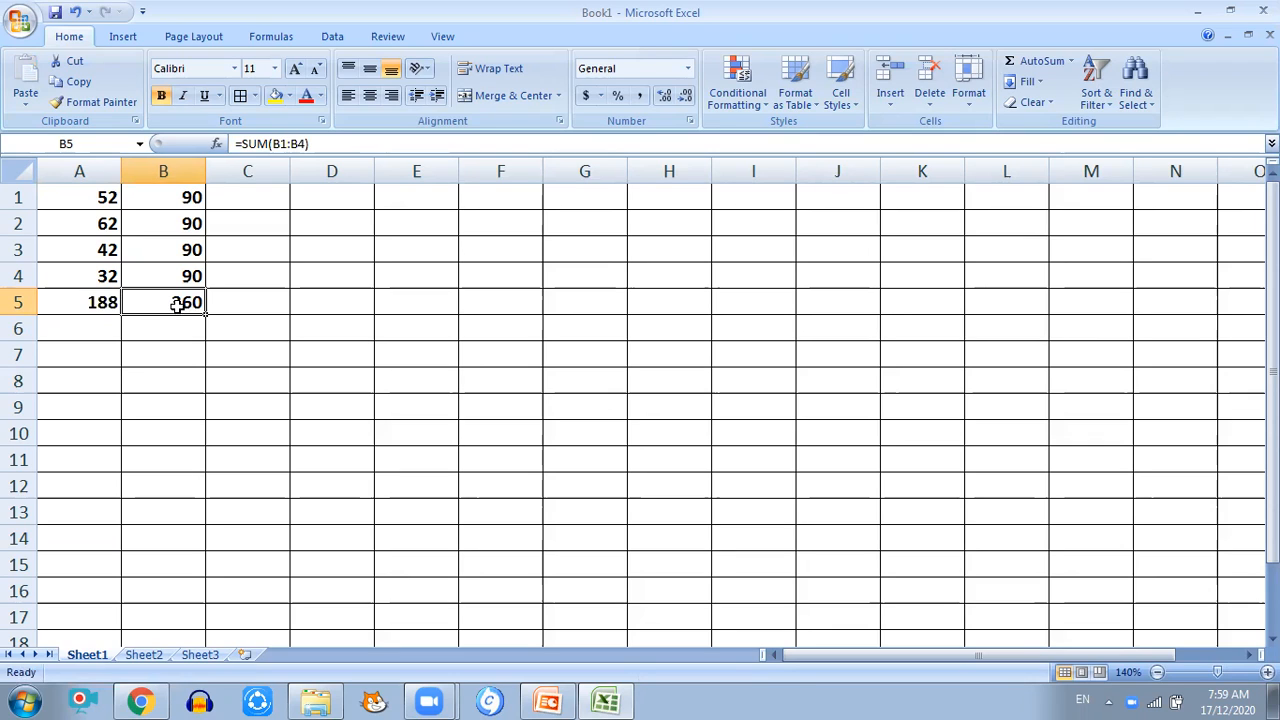
# - Review the sum formulas in cells A5 and B5, and copy the formula from B5 into cell C5
pyautogui.click(84, 302)
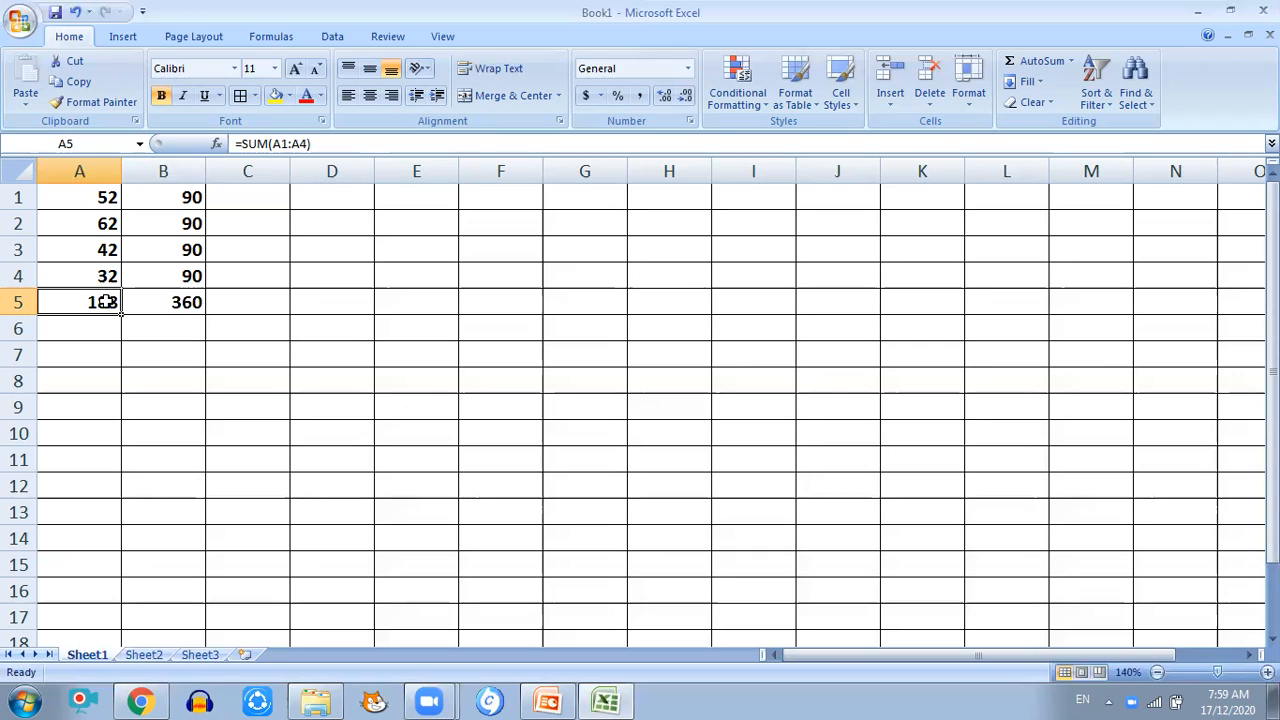
pyautogui.click(173, 301)
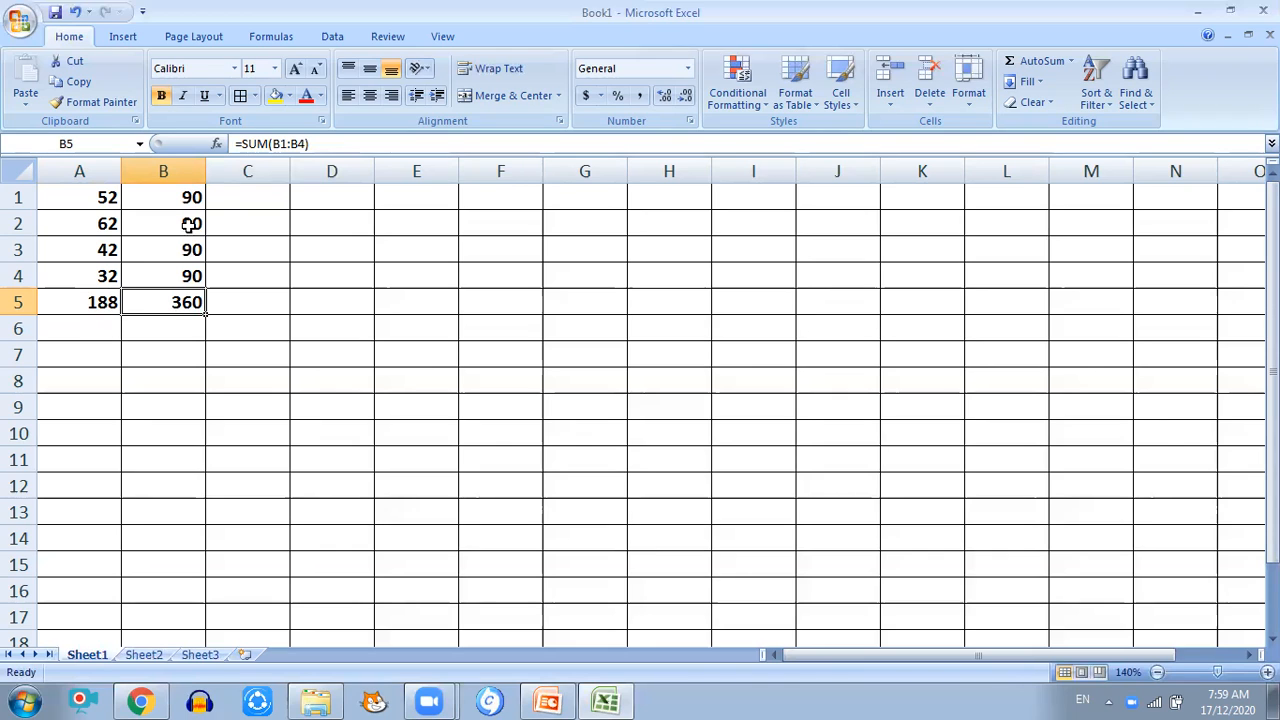
pyautogui.moveTo(188, 193); pyautogui.dragTo(186, 275)
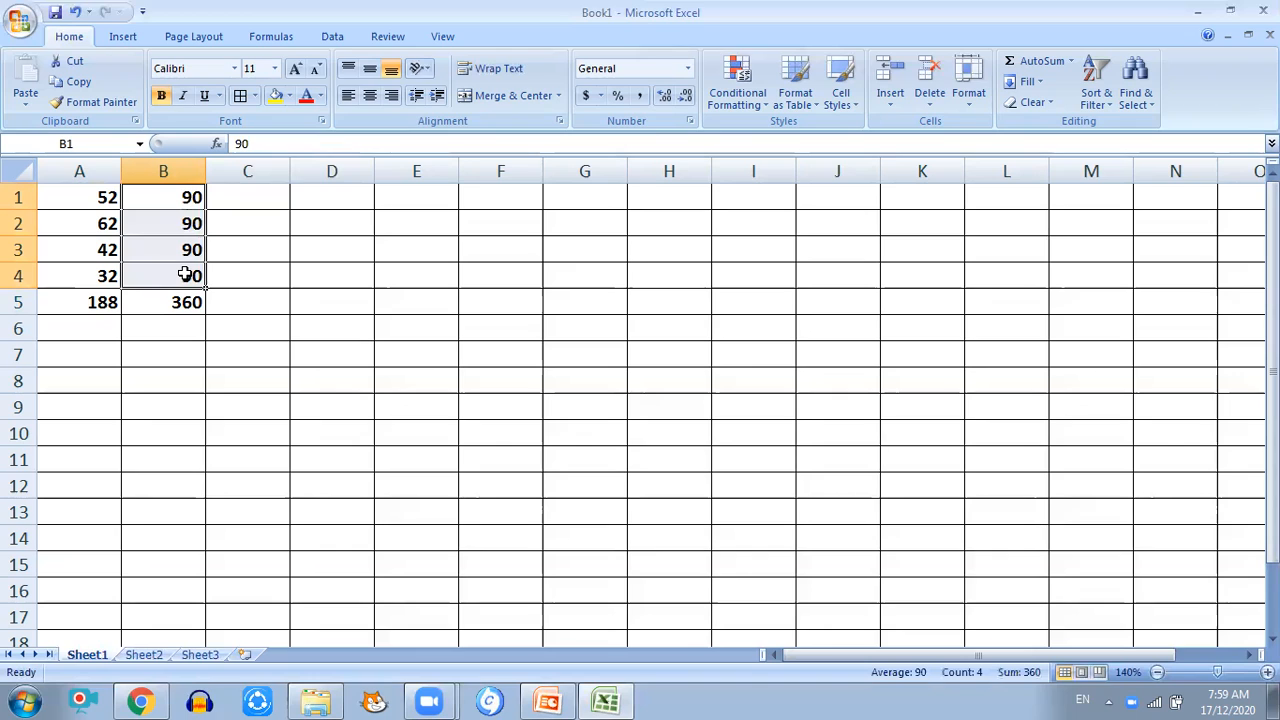
pyautogui.click(176, 302)
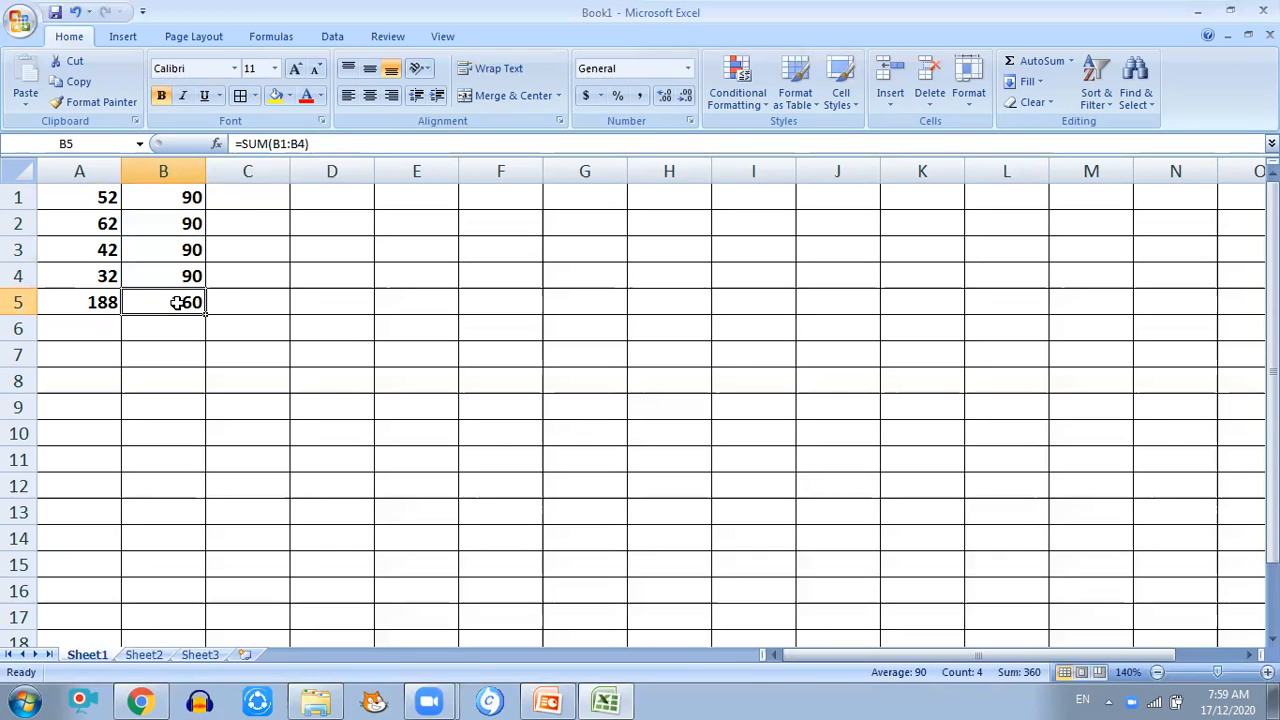
pyautogui.hotkey('ctrl', 'c')
pyautogui.click(220, 304)
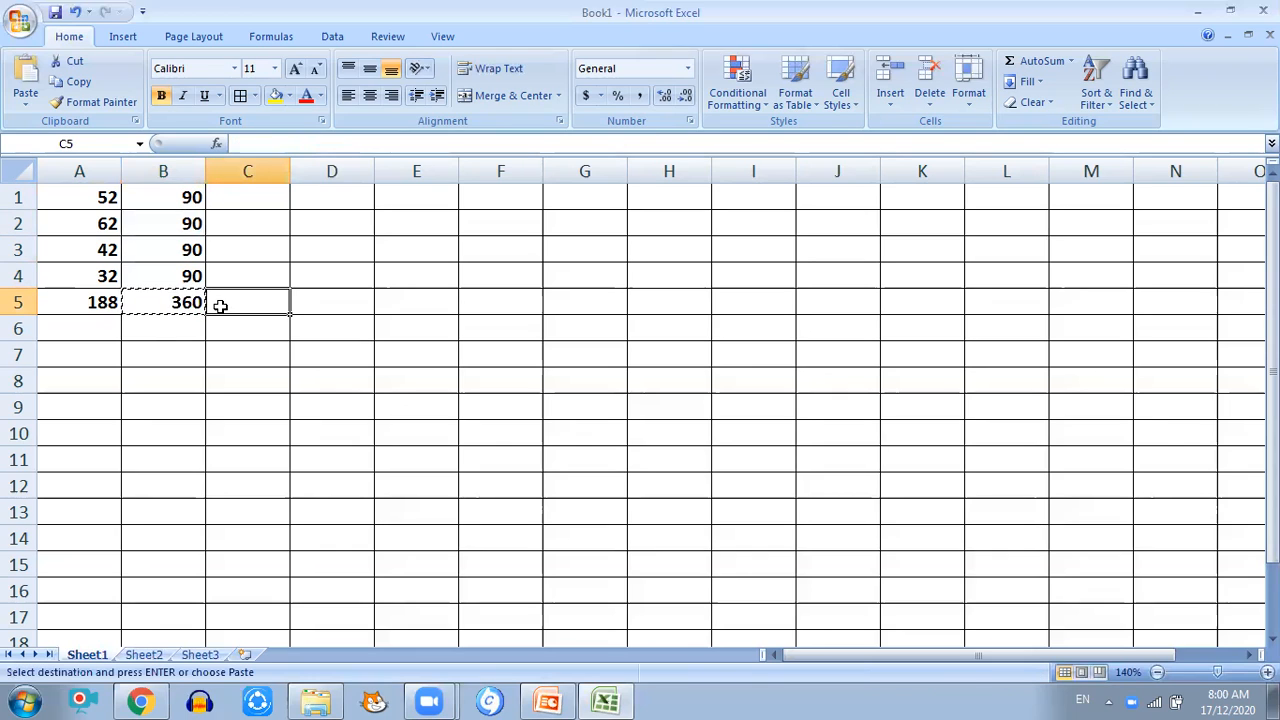
pyautogui.press('Return')
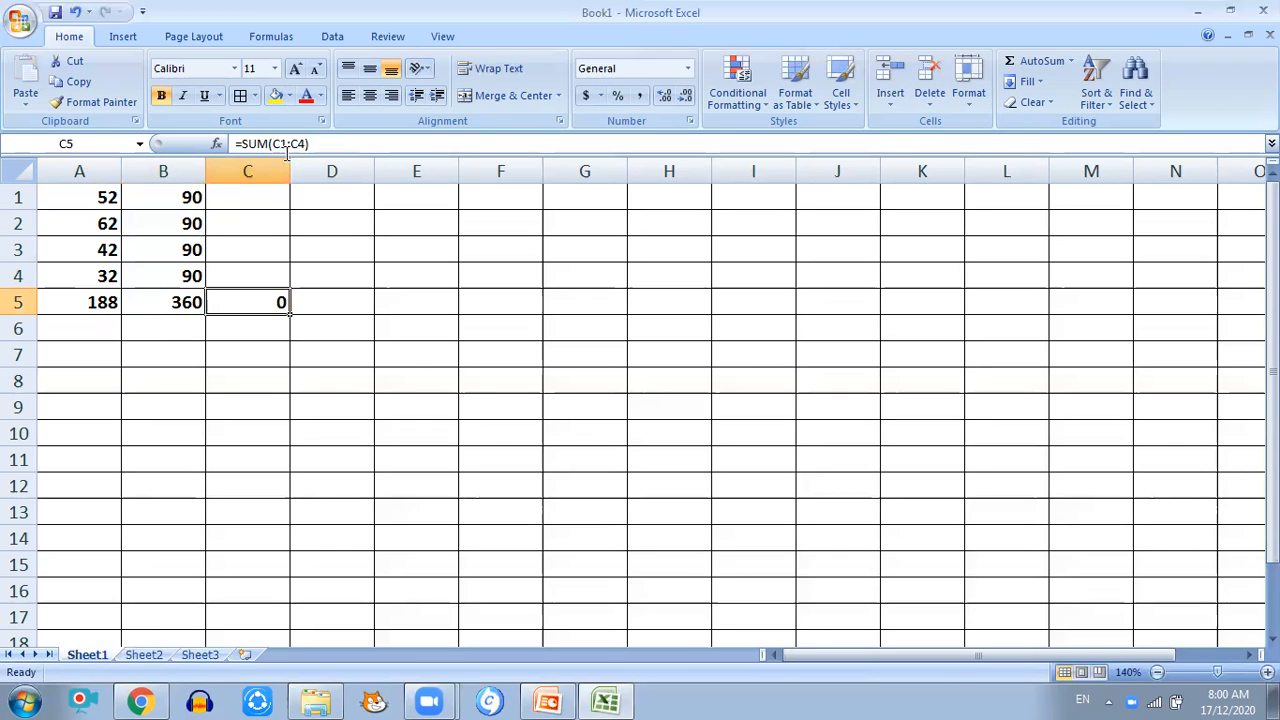
# - Enter the numbers 25, 62, 35 and 35 in cells C1 to C4, and review the sum formulas in A5, B5 and C5
pyautogui.click(265, 190)
pyautogui.click(263, 232)
pyautogui.click(270, 251)
pyautogui.click(266, 277)
pyautogui.click(280, 198)
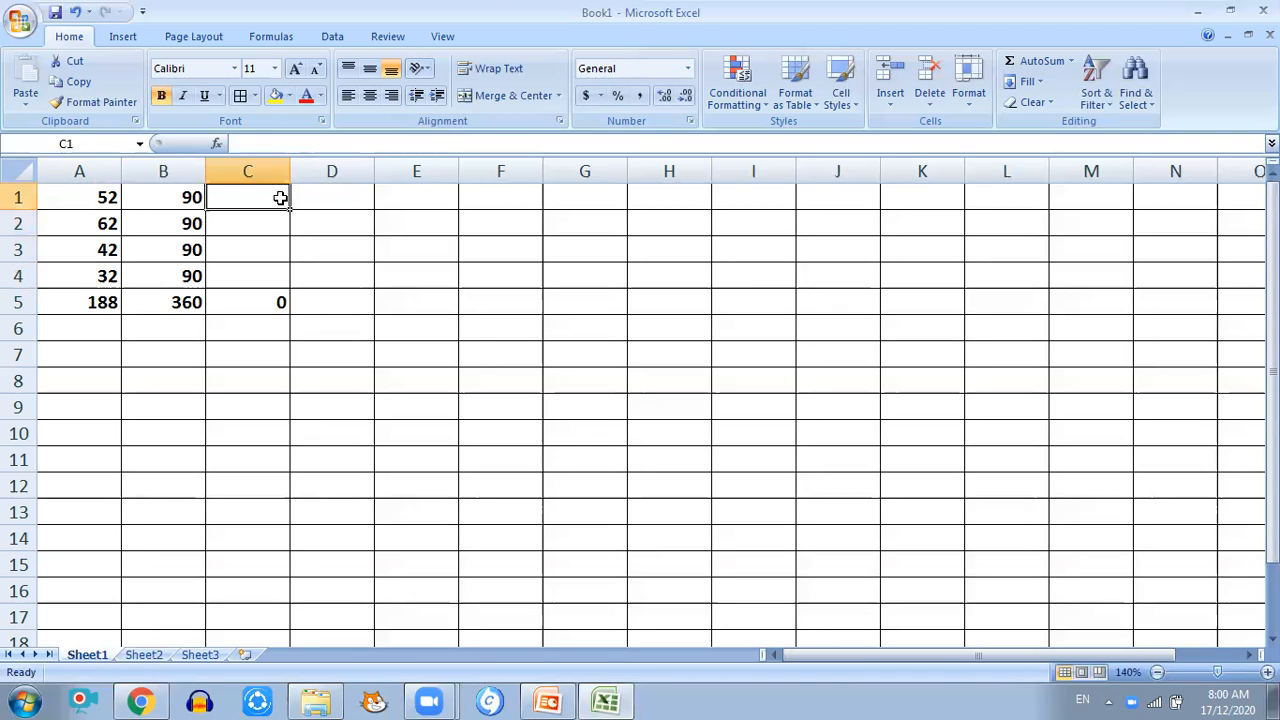
pyautogui.write('25')
pyautogui.press('Return')
pyautogui.write('62')
pyautogui.press('Return')
pyautogui.write('35')
pyautogui.press('Return')
pyautogui.write('35')
pyautogui.press('Return')
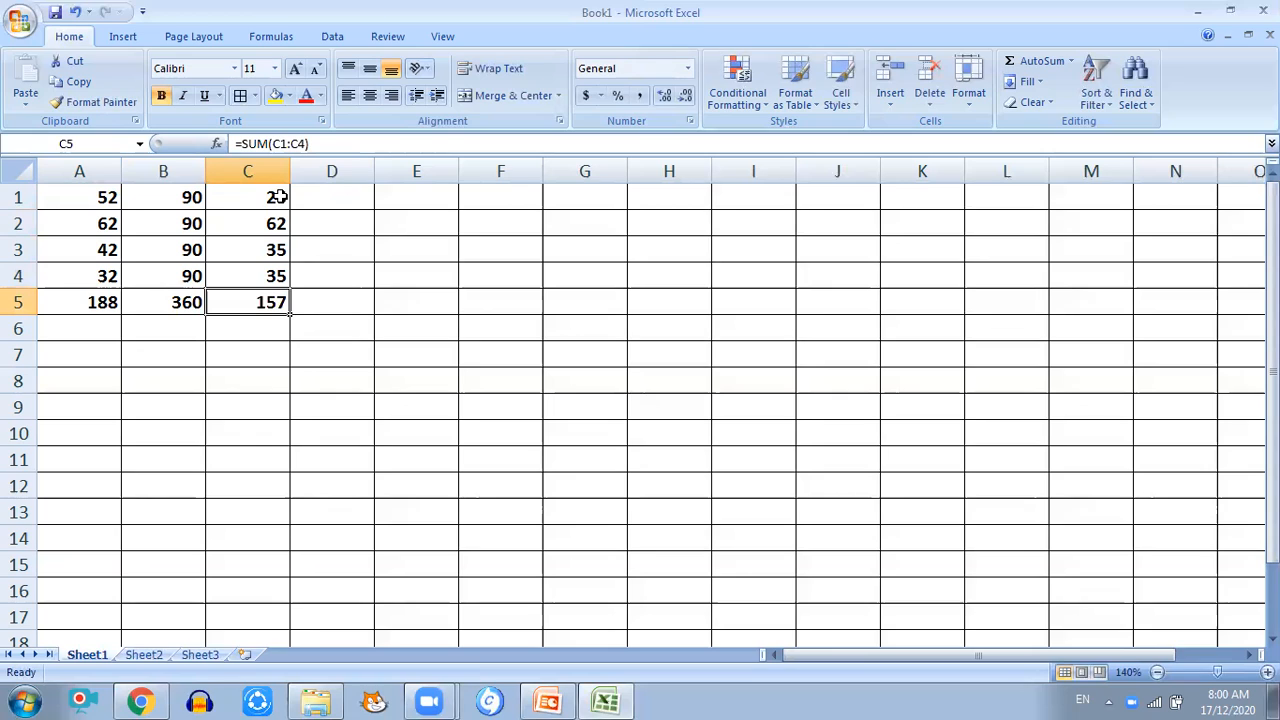
pyautogui.click(70, 306)
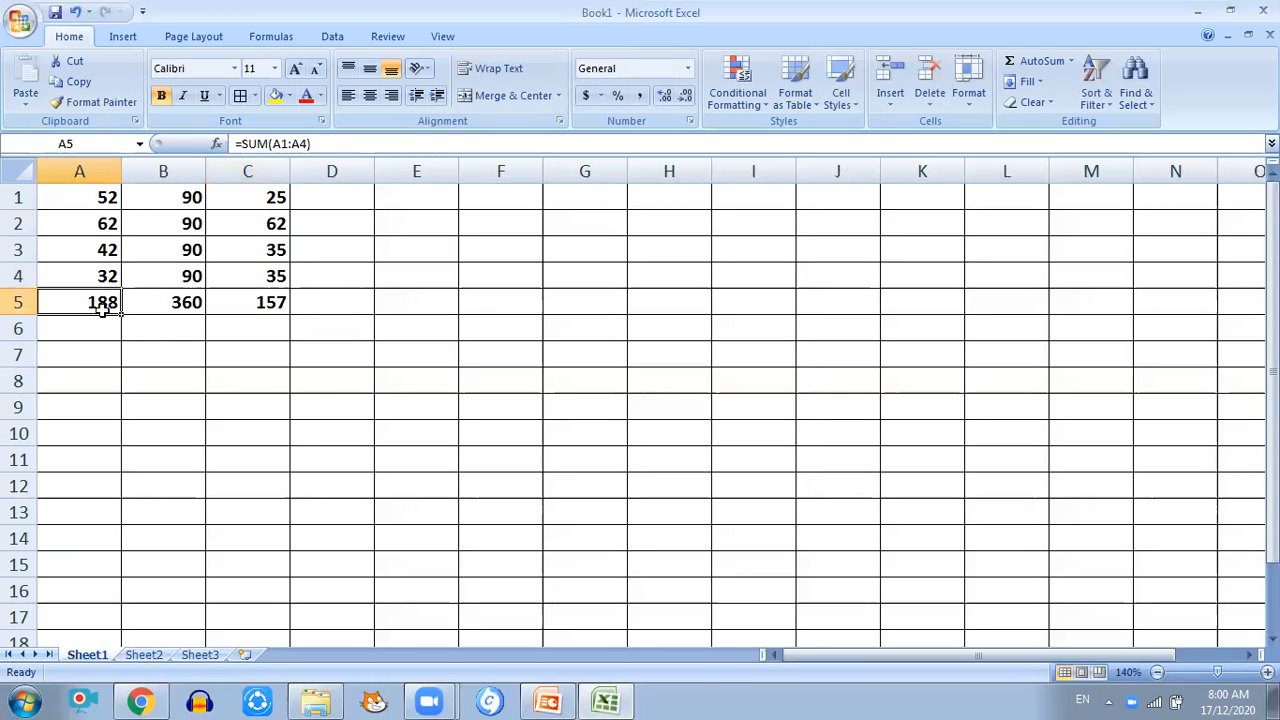
pyautogui.click(162, 306)
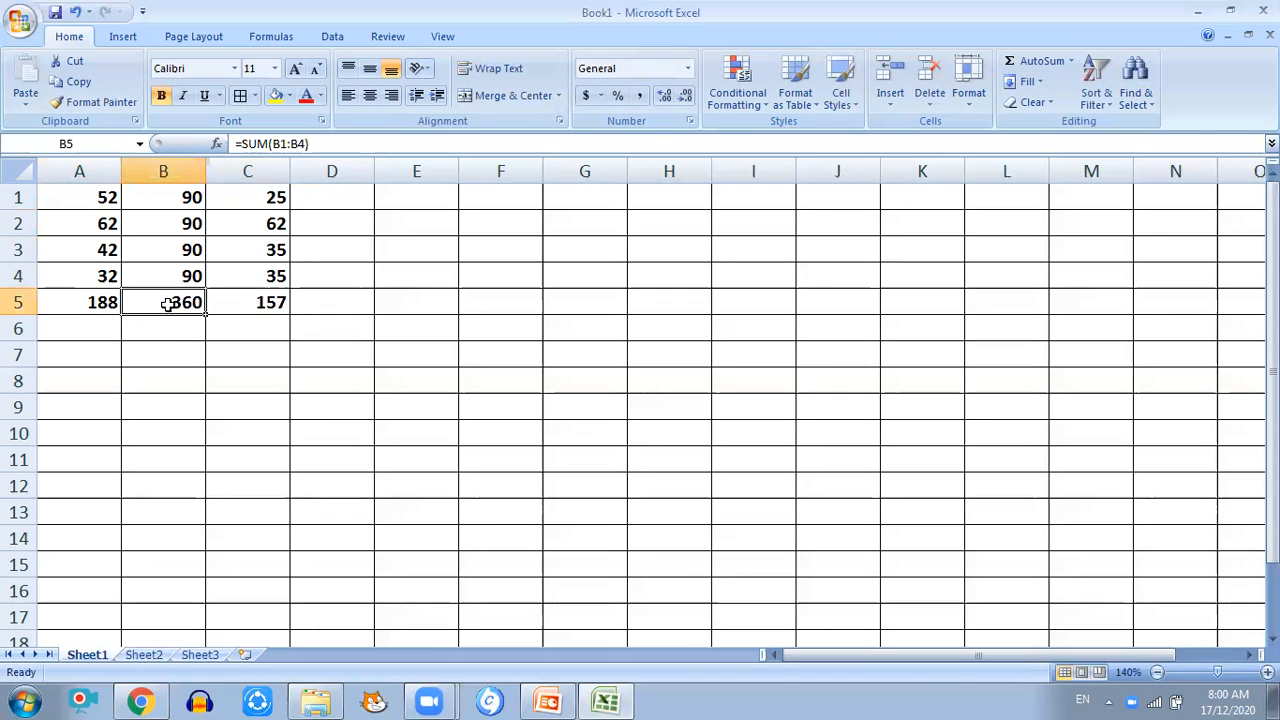
pyautogui.click(246, 302)
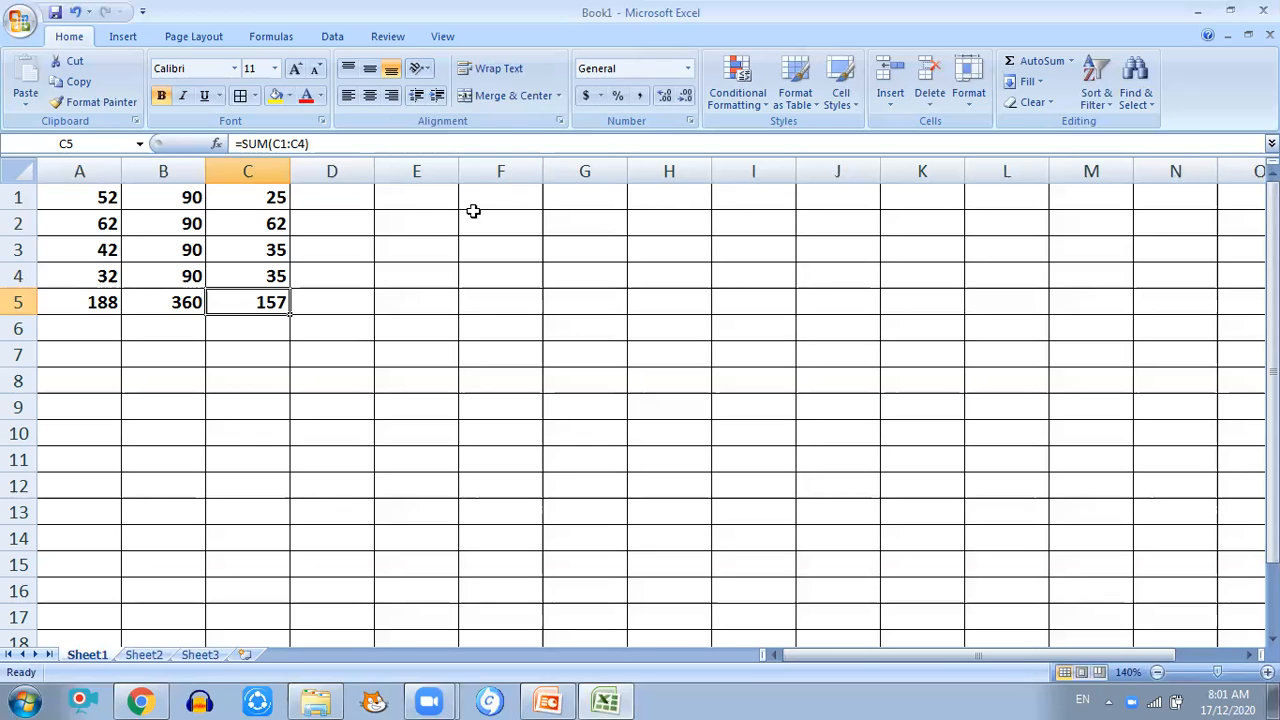
# - Enter the column headings Discount, Price and Dis.Amt in cells E1, F1 and G1
pyautogui.click(417, 203)
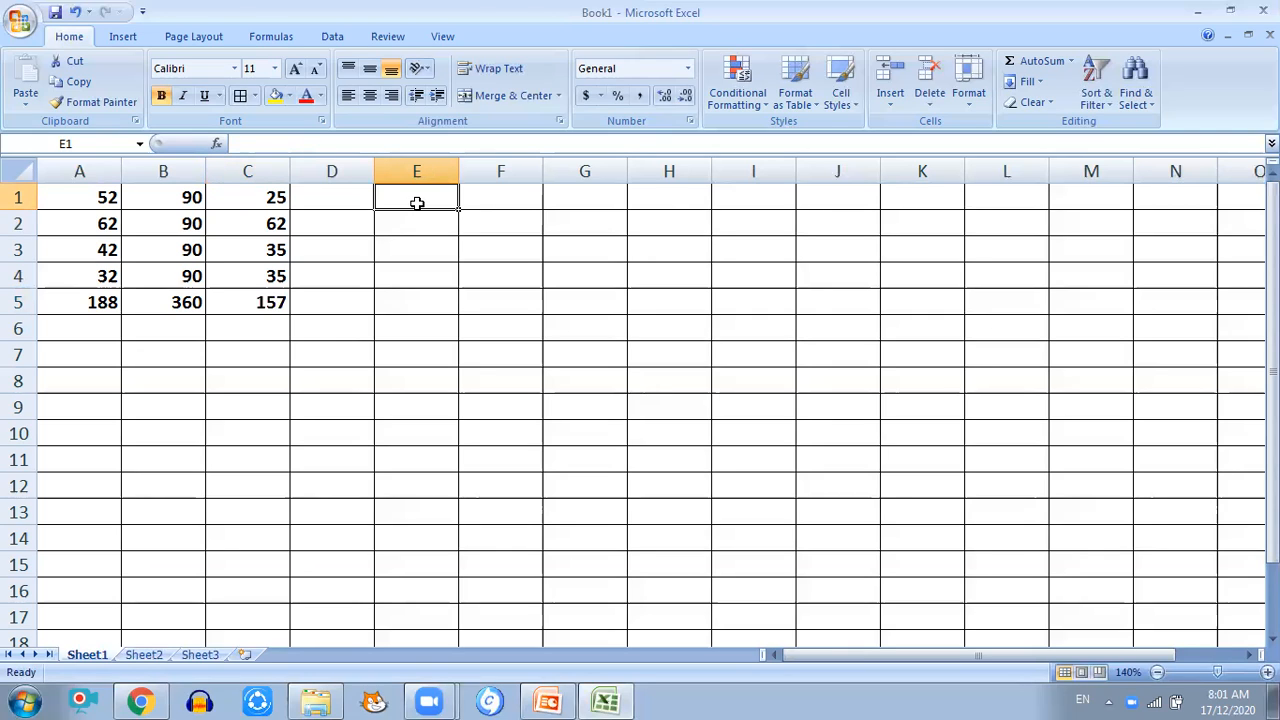
pyautogui.write('Dis')
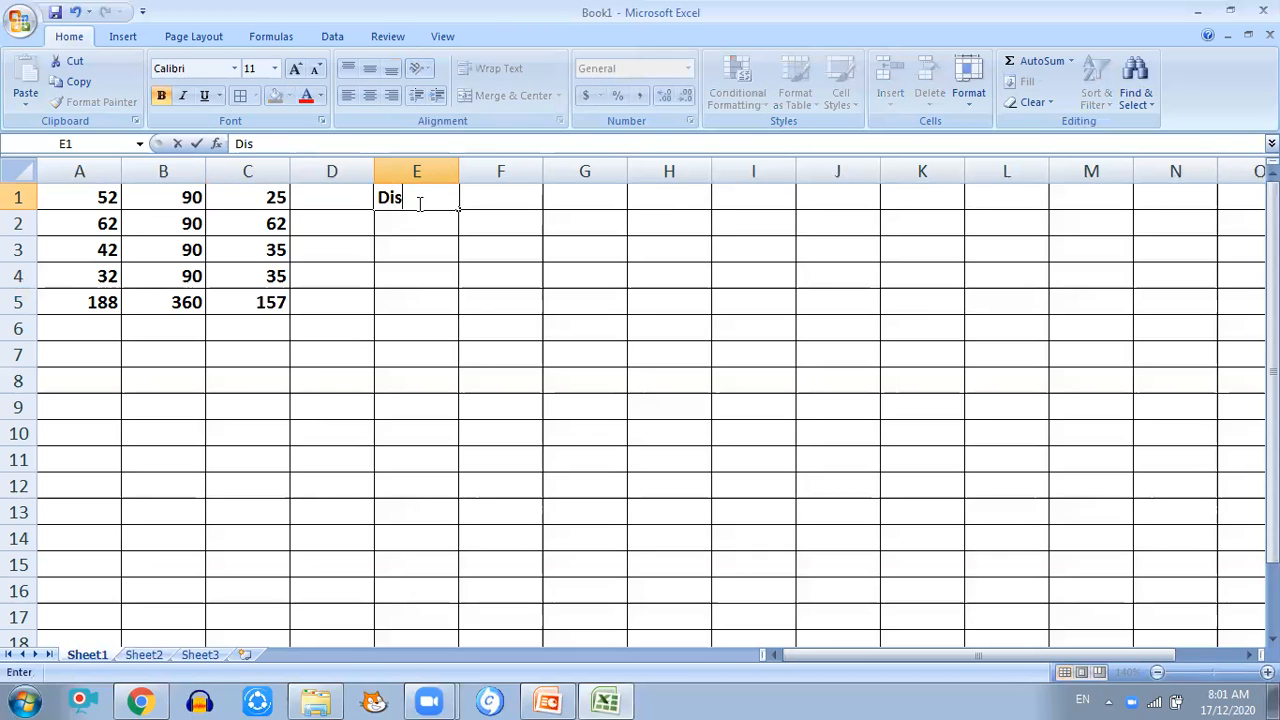
pyautogui.write('count')
pyautogui.press('Tab')
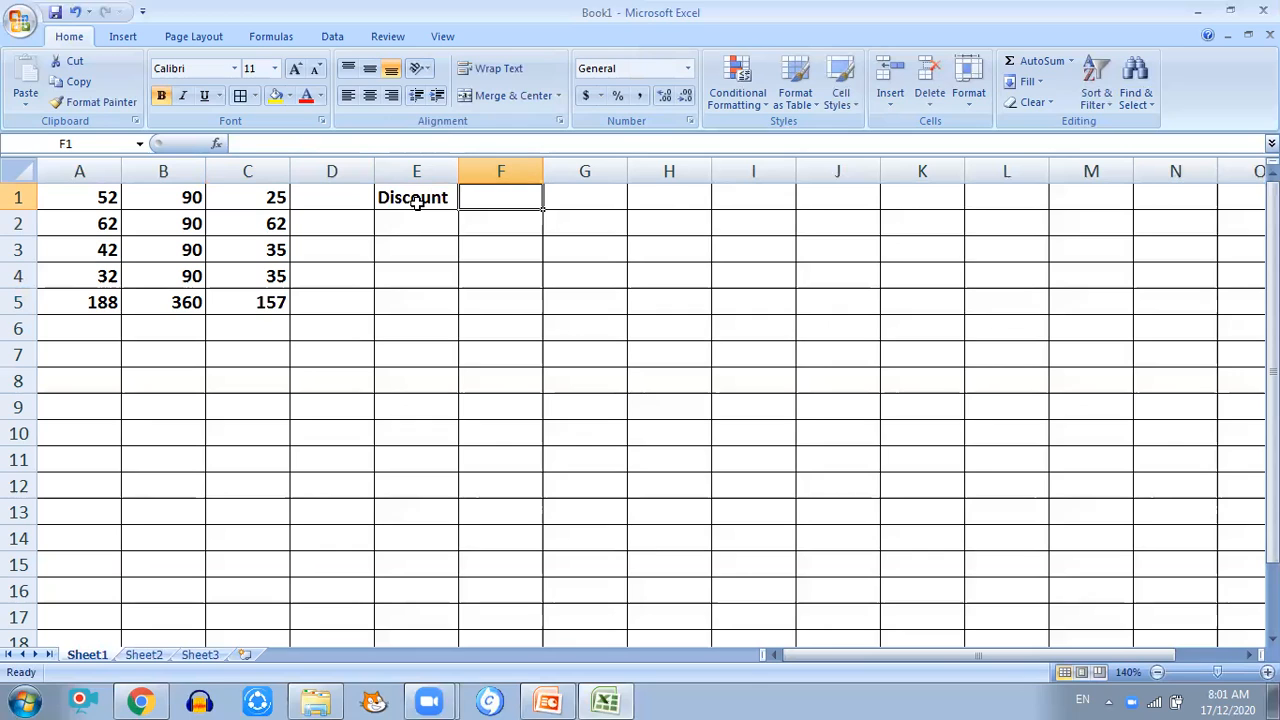
pyautogui.write('Pr')
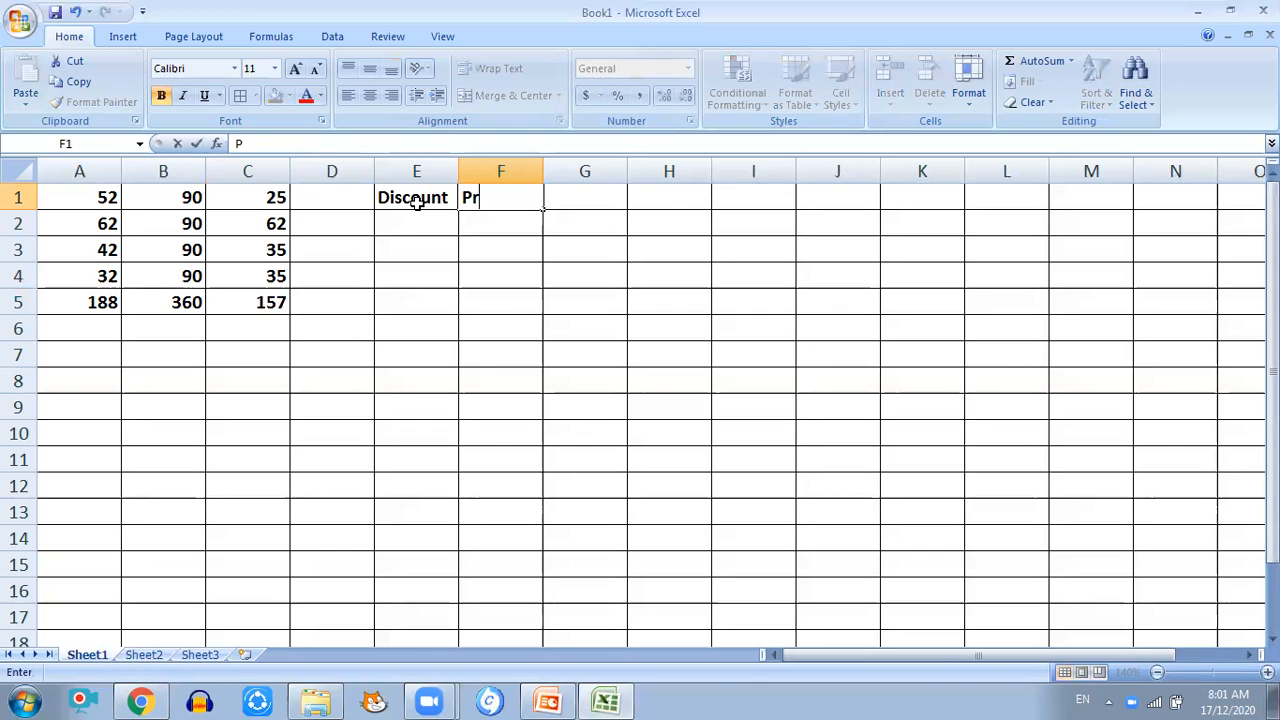
pyautogui.write('ice')
pyautogui.press('Tab')
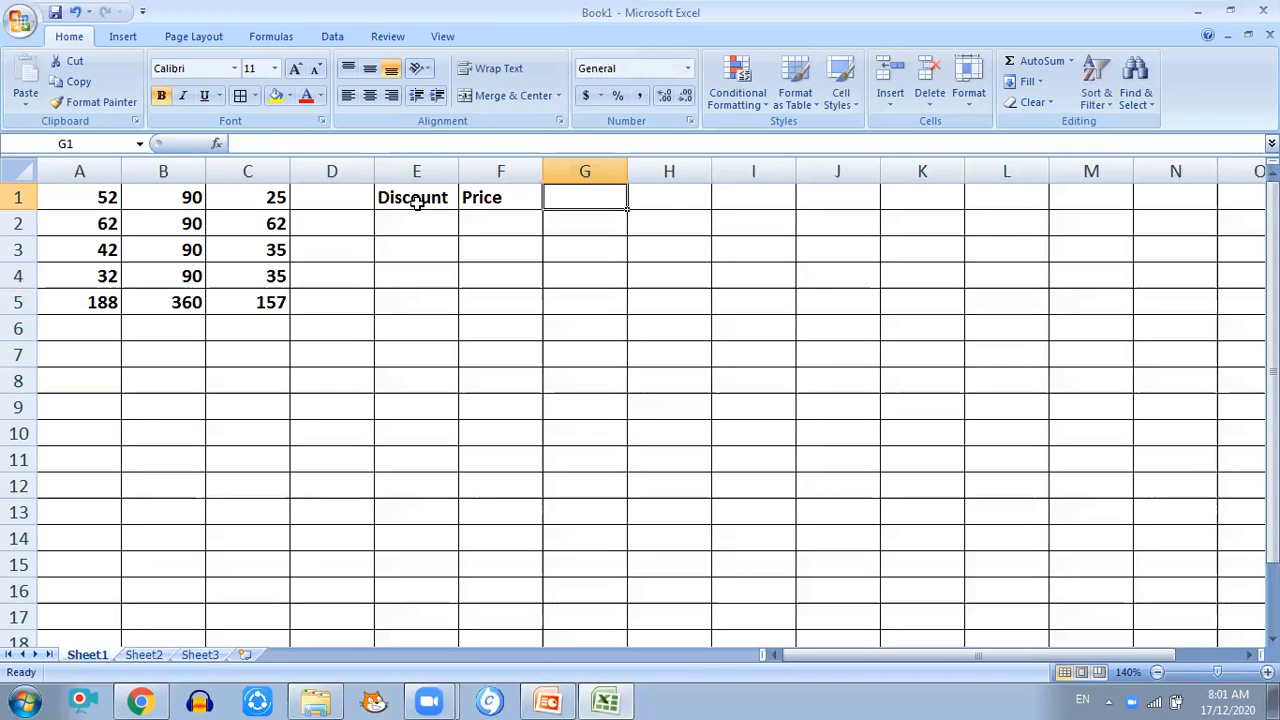
pyautogui.write('S')
pyautogui.press('BackSpace')
pyautogui.write('Di')
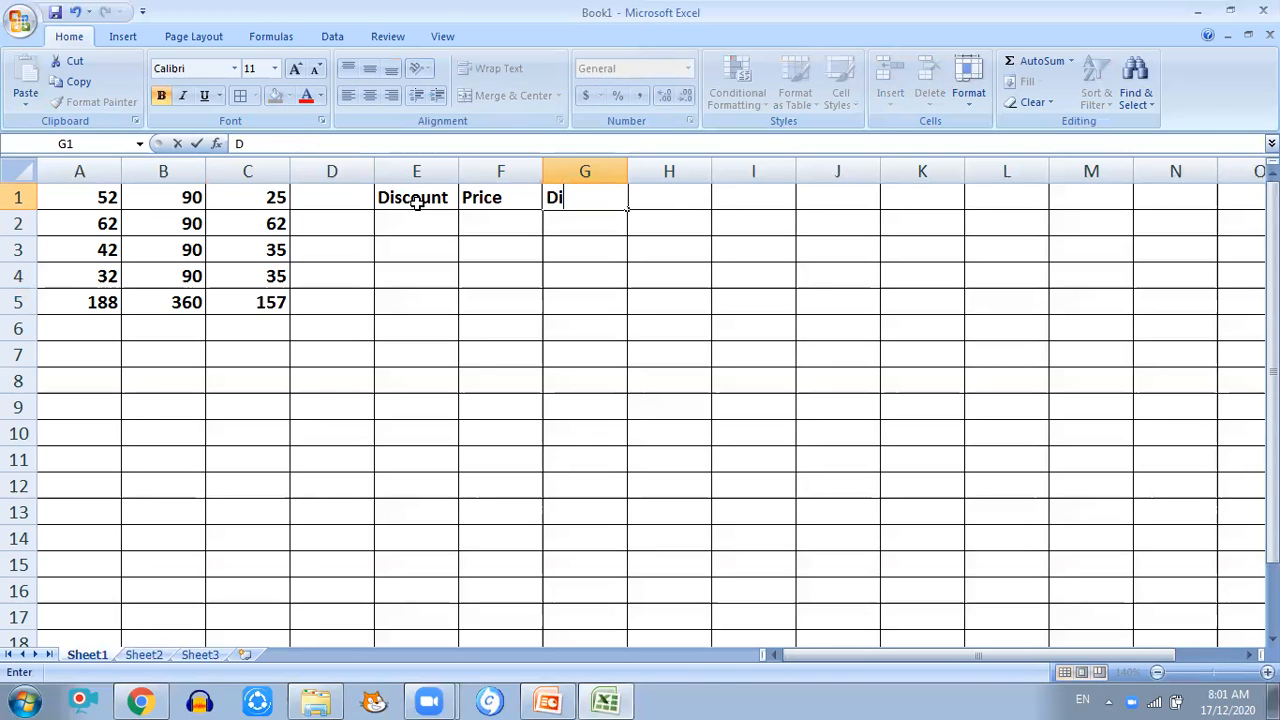
pyautogui.write('s.Amt')
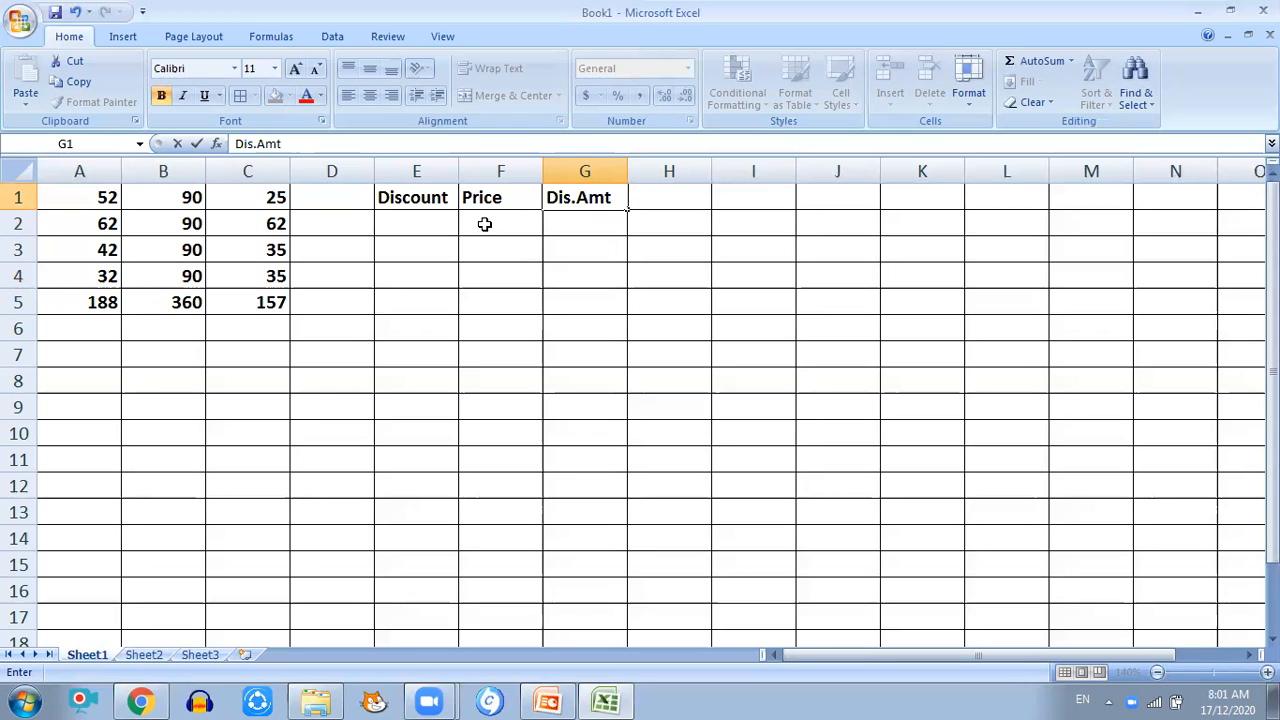
# - Enter the discount 0.15 in cell E2 and the prices 50, 60, 70 and 80 in cells F2 to F5
pyautogui.click(435, 217)
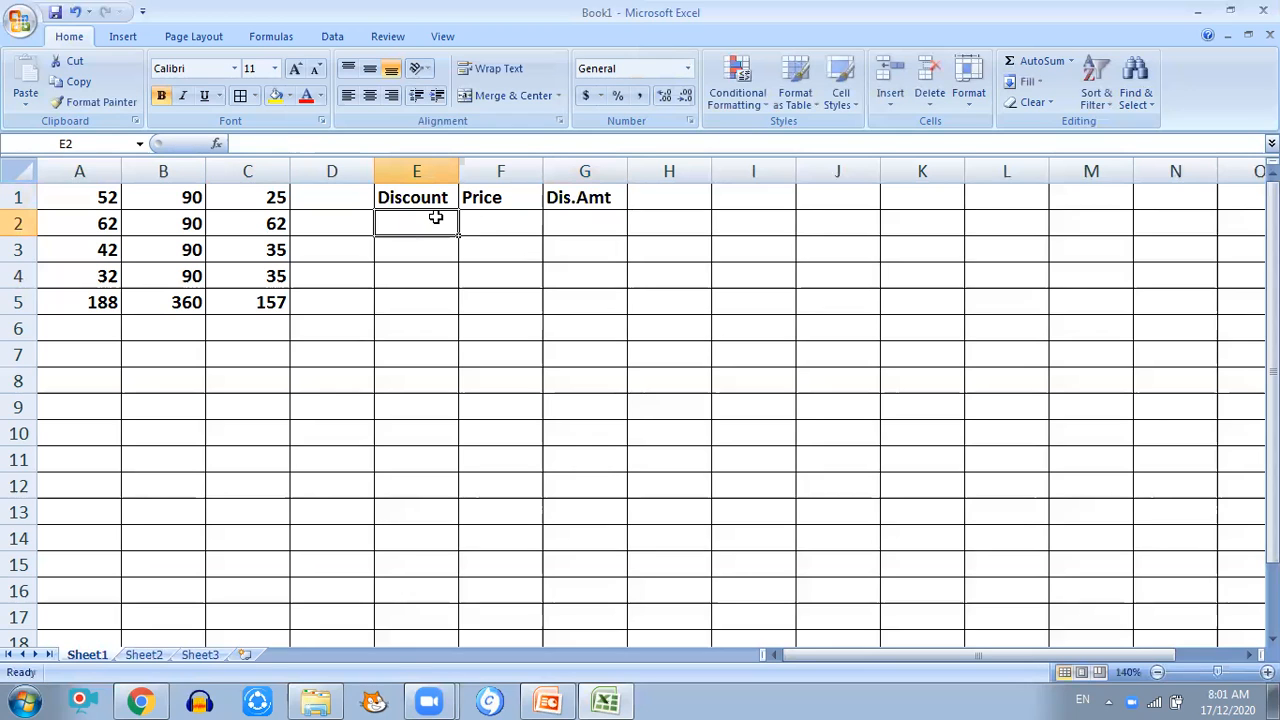
pyautogui.write('0.15')
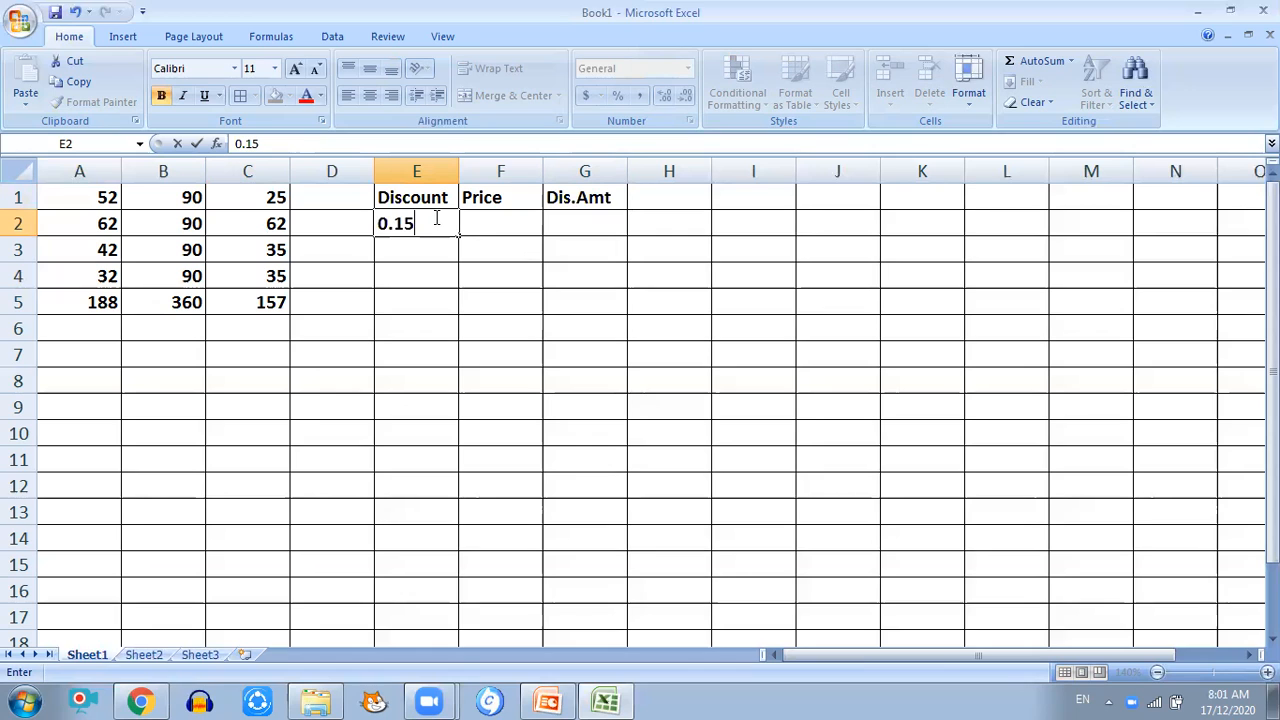
pyautogui.click(498, 240)
pyautogui.click(497, 224)
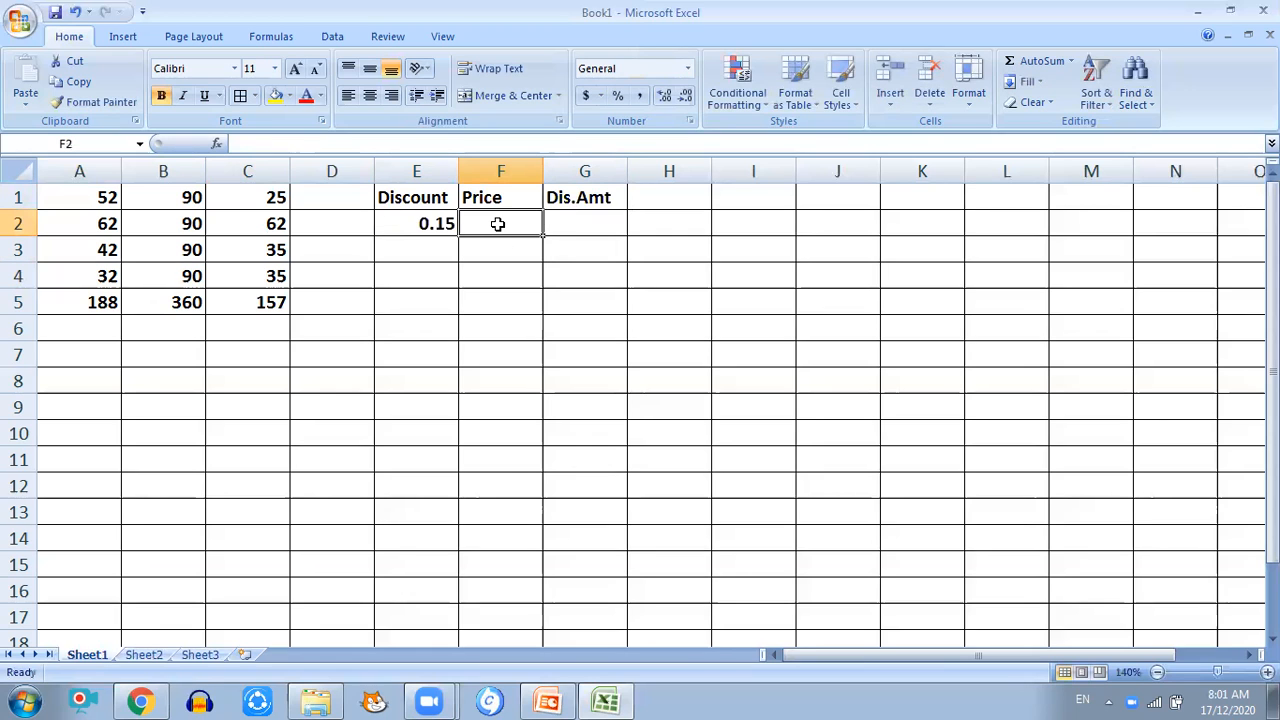
pyautogui.write('50')
pyautogui.press('Return')
pyautogui.write('60')
pyautogui.press('Return')
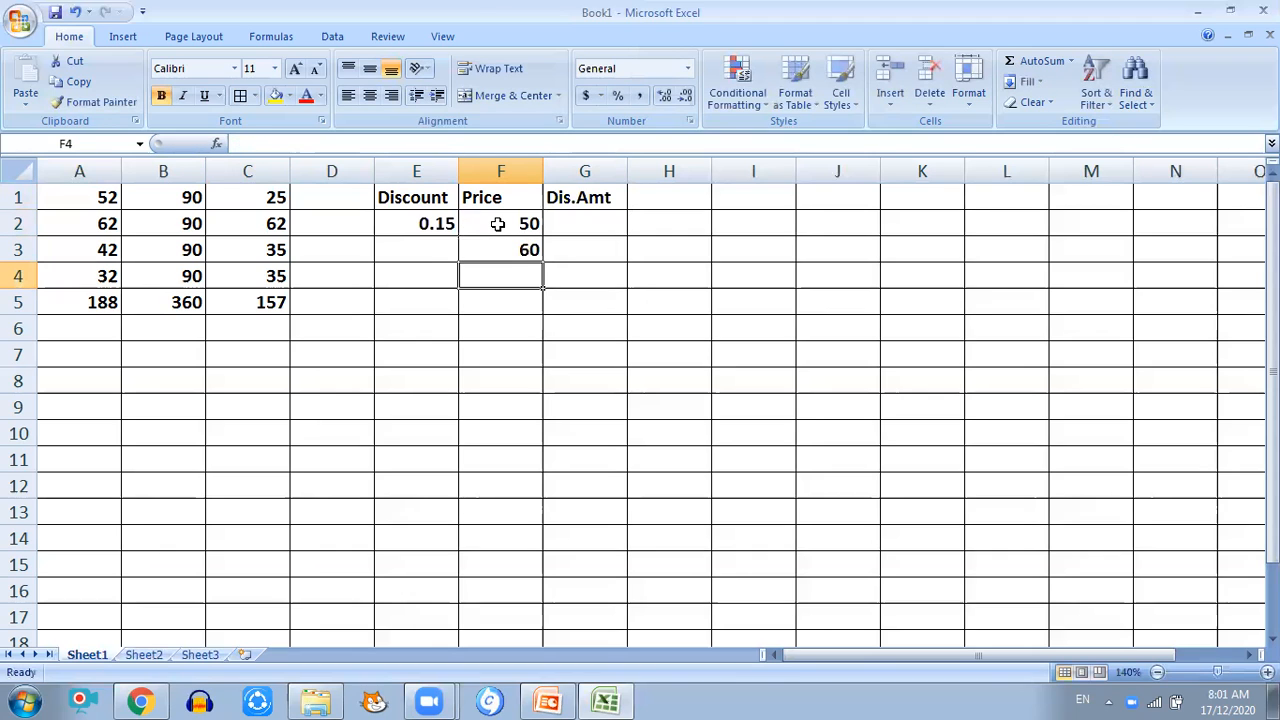
pyautogui.write('70')
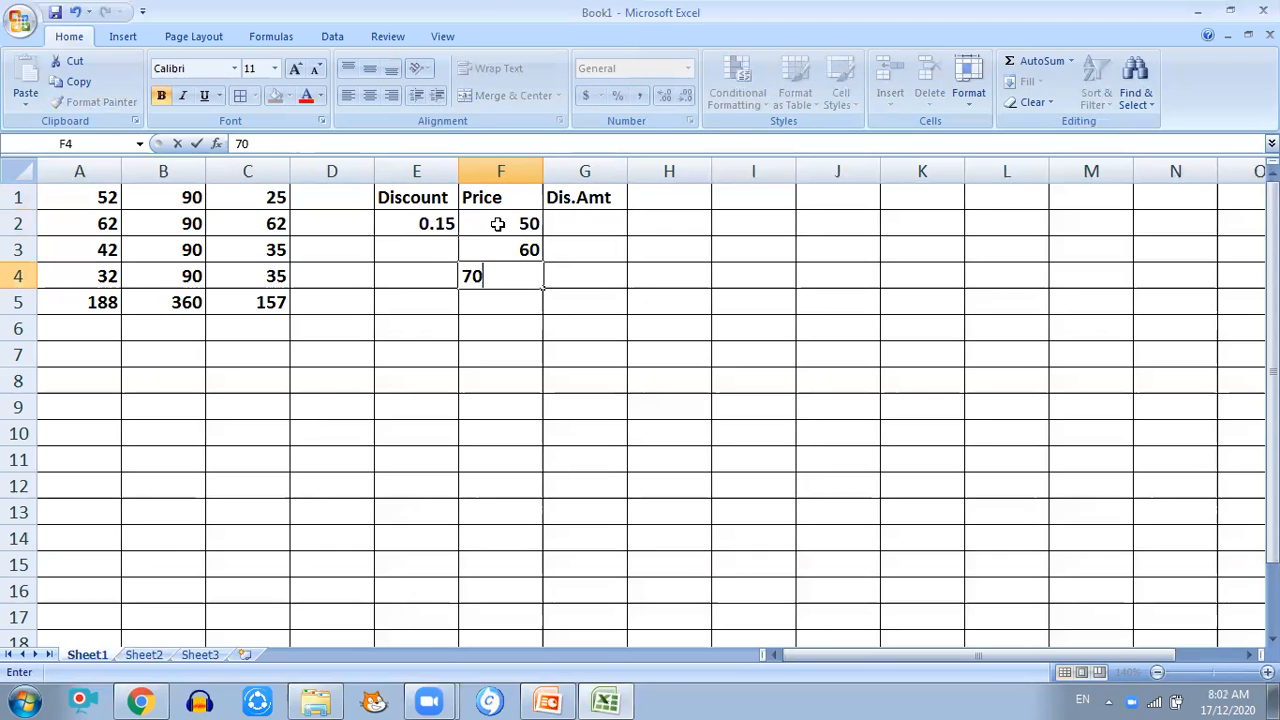
pyautogui.press('Return')
pyautogui.write('80')
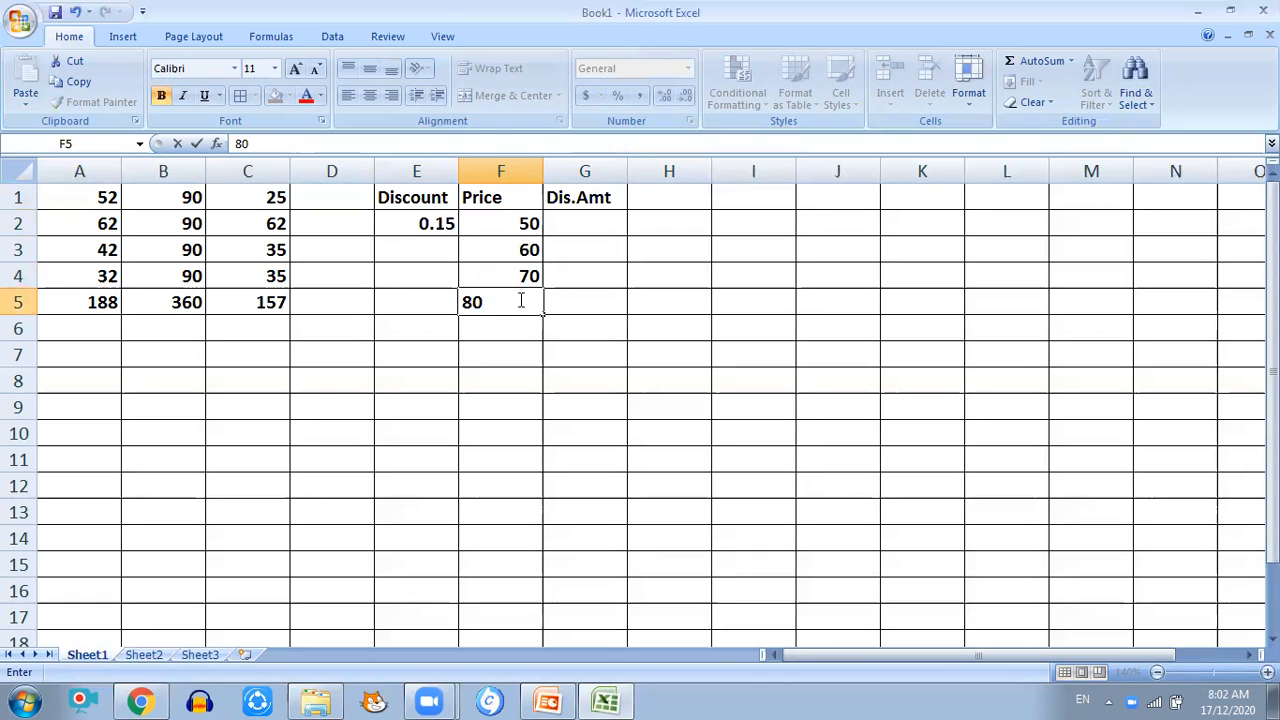
pyautogui.press('Return')
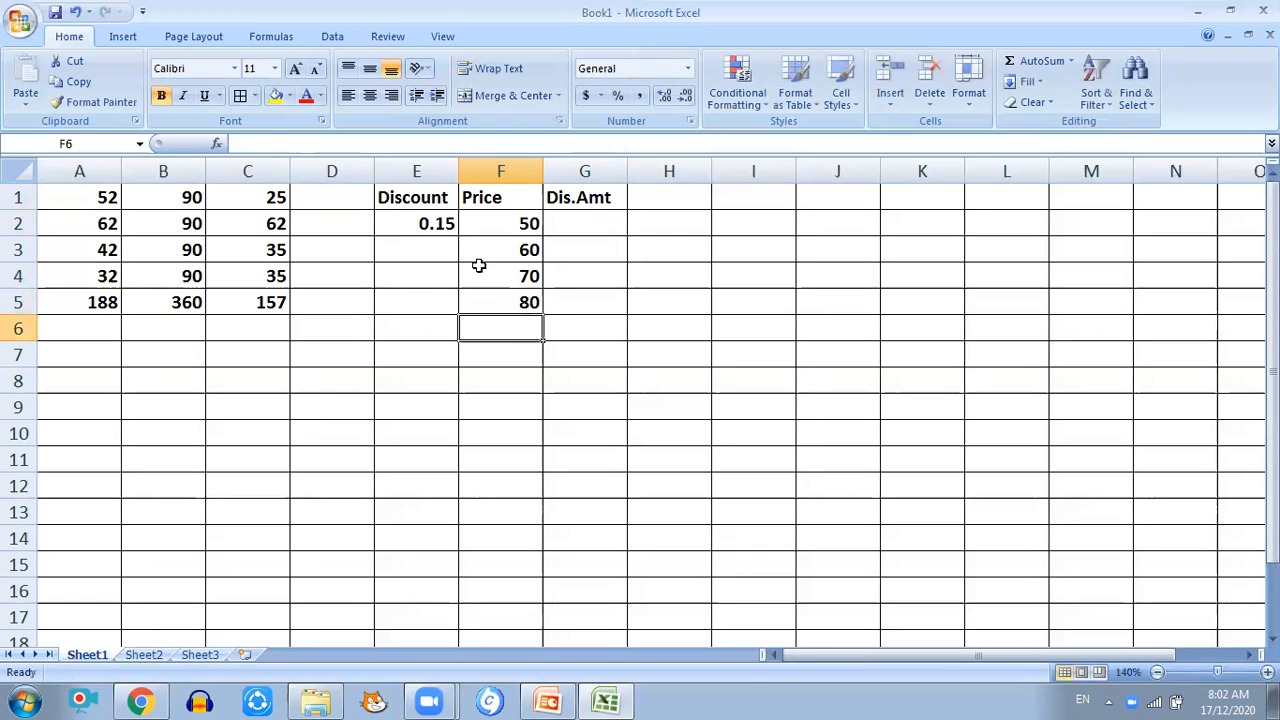
# - Widen column G, which holds the Dis.Amt heading, to nearly twice its width
pyautogui.click(423, 225)
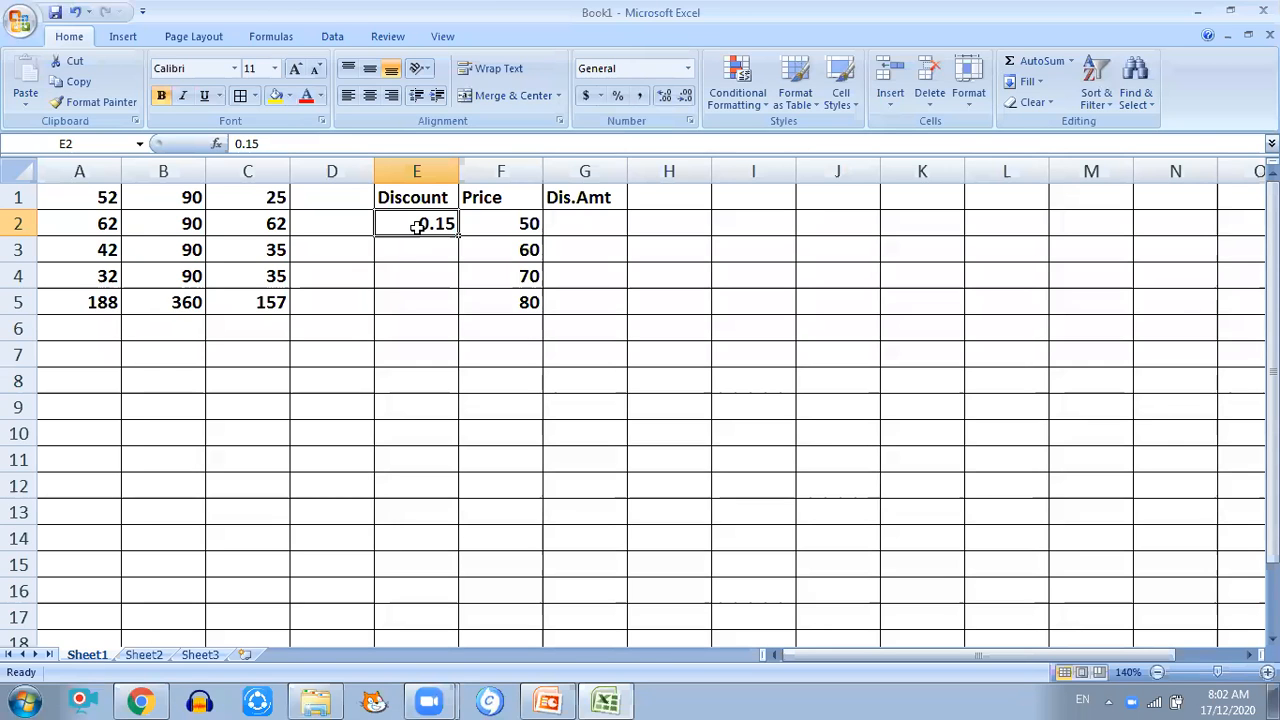
pyautogui.click(488, 226)
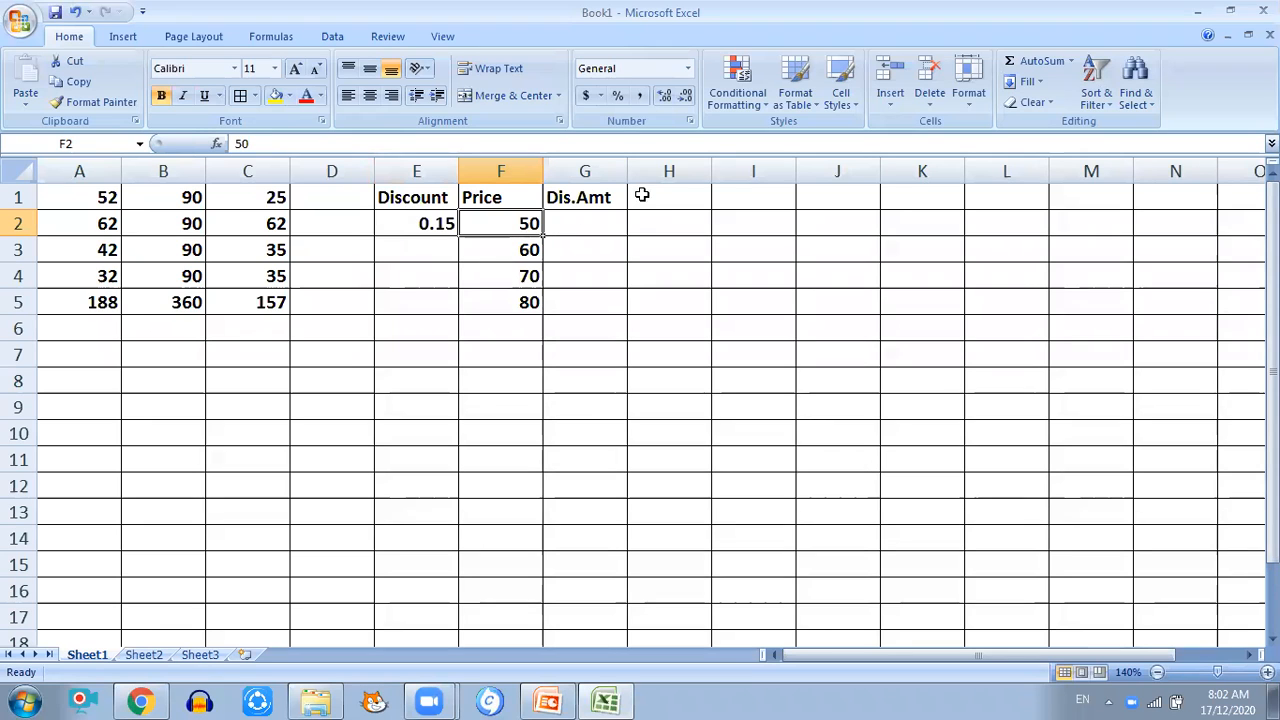
pyautogui.moveTo(630, 171); pyautogui.dragTo(694, 171)
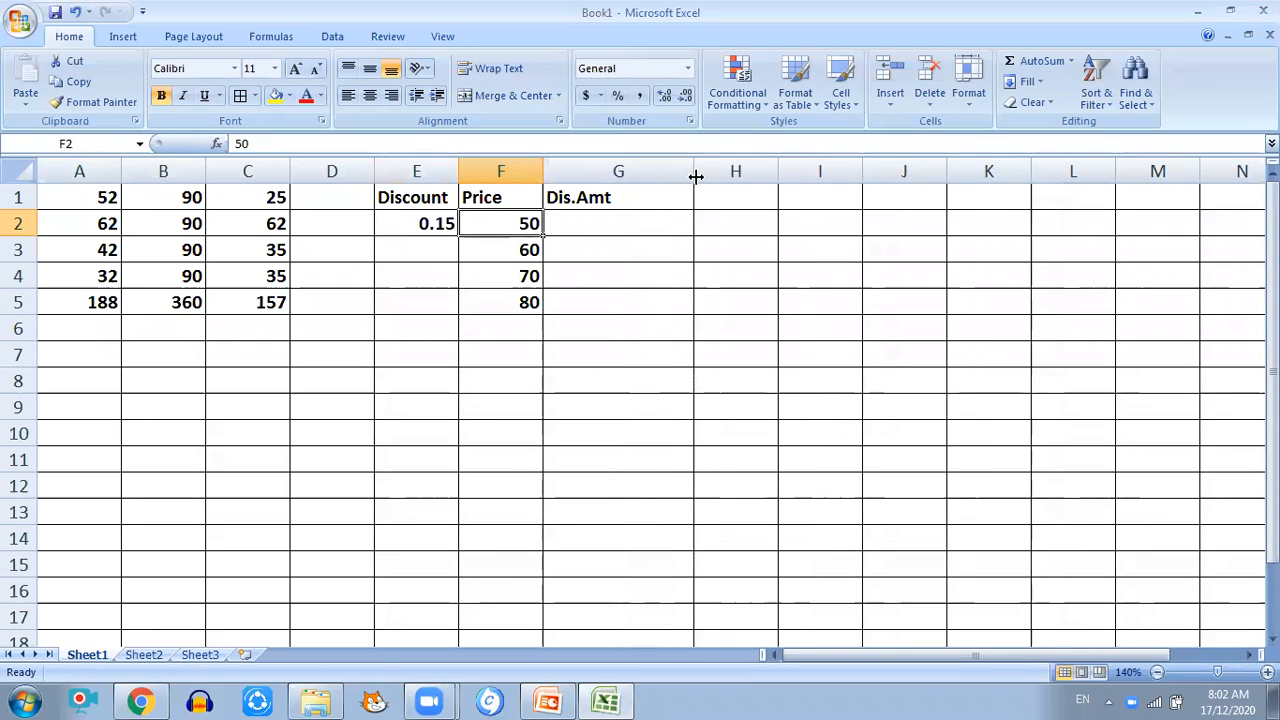
# - Calculate the first discount amount in cell G2 with the formula =f2*$e$2, using an absolute reference to the discount cell
pyautogui.click(632, 219)
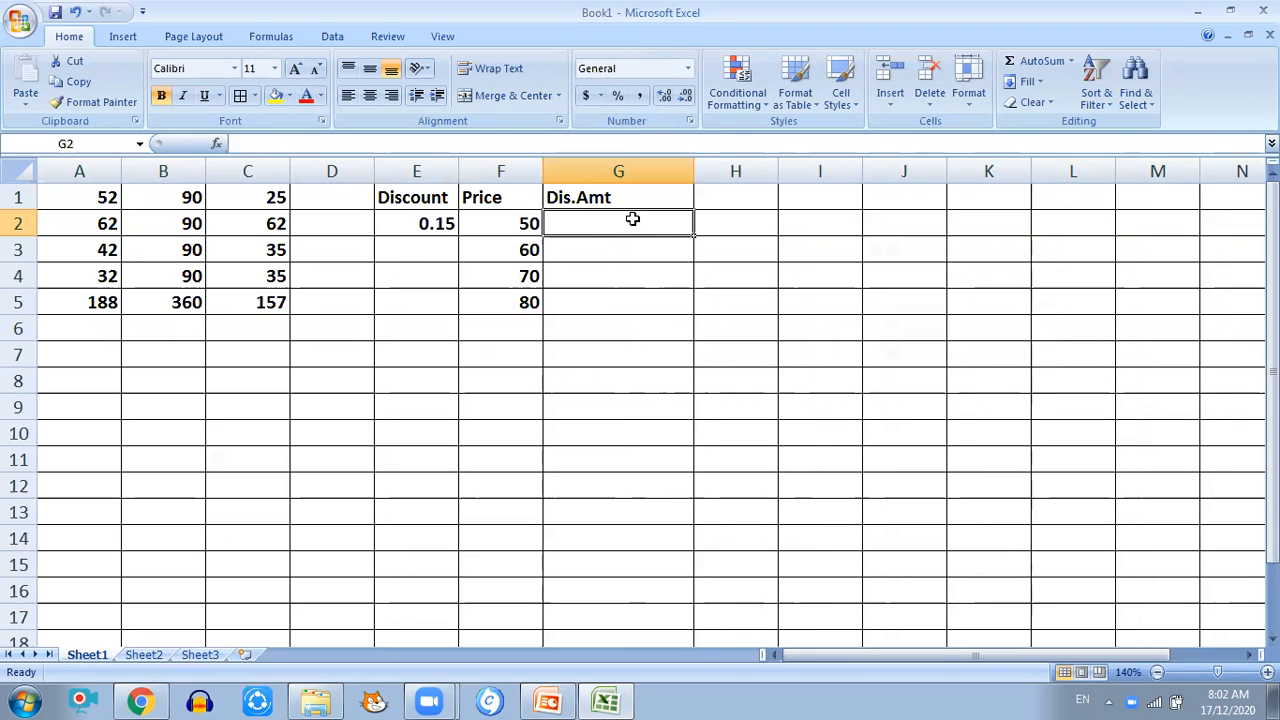
pyautogui.write('=')
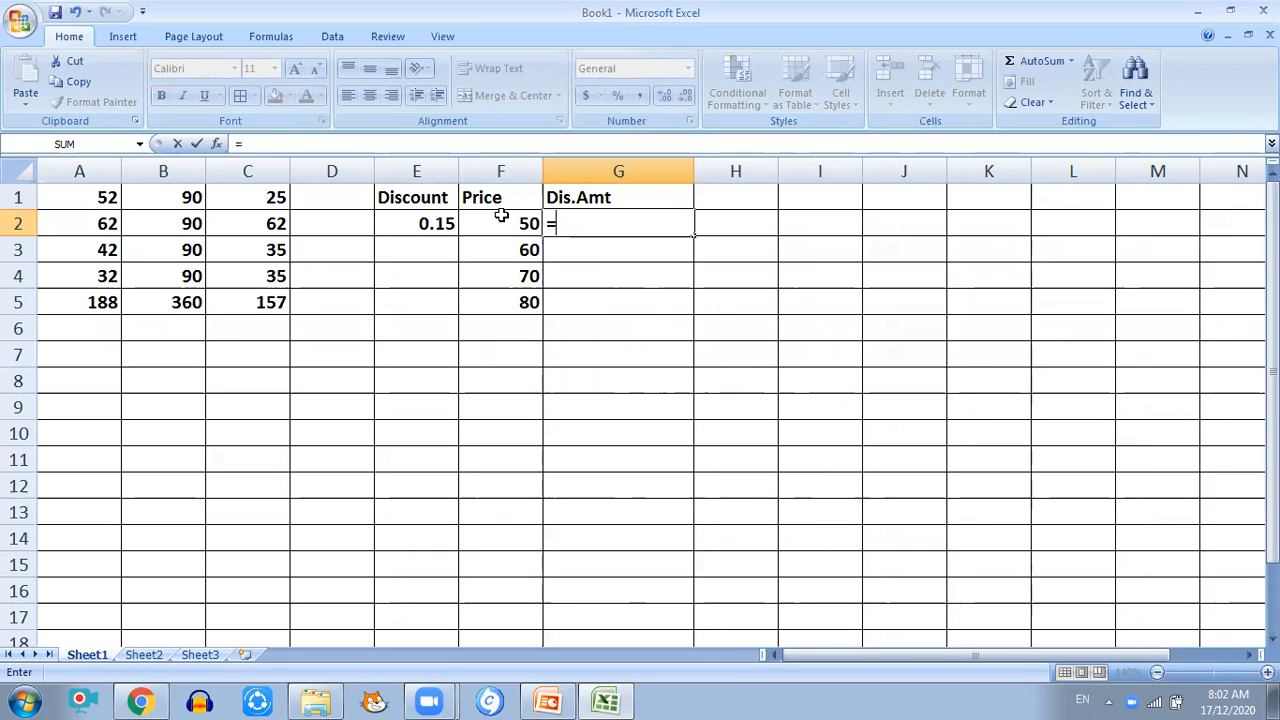
pyautogui.write('f2')
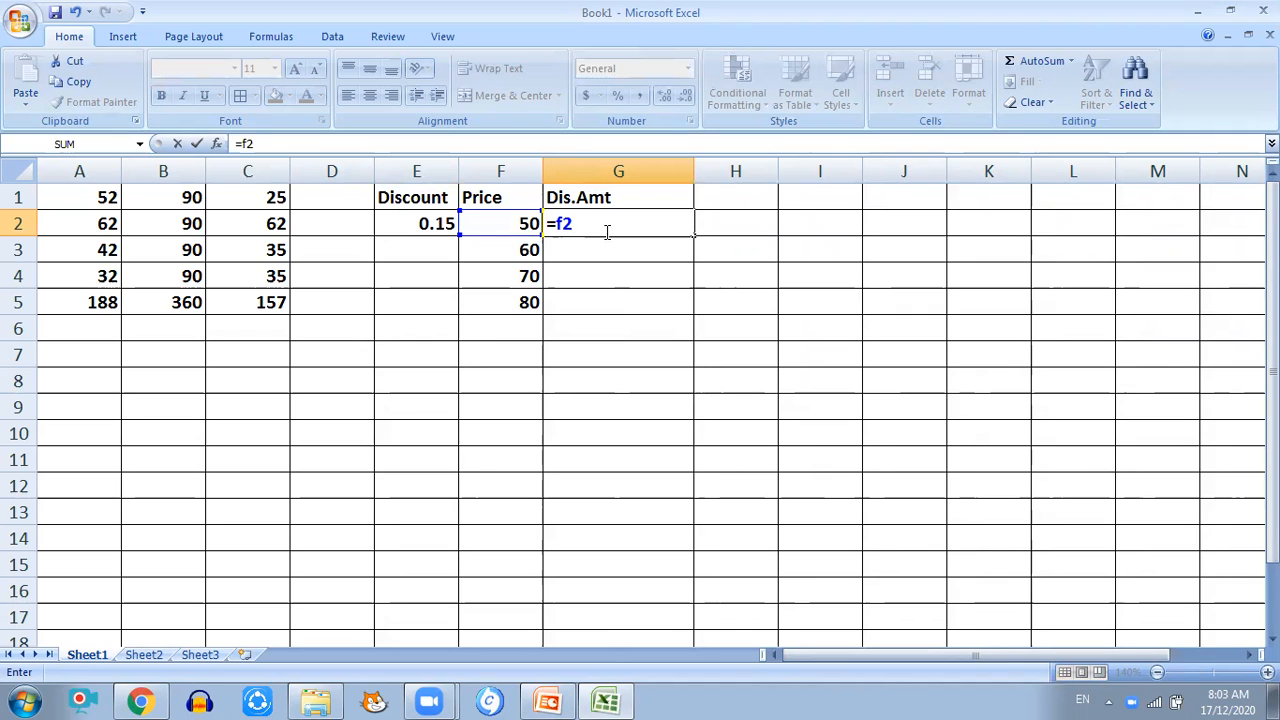
pyautogui.write('*')
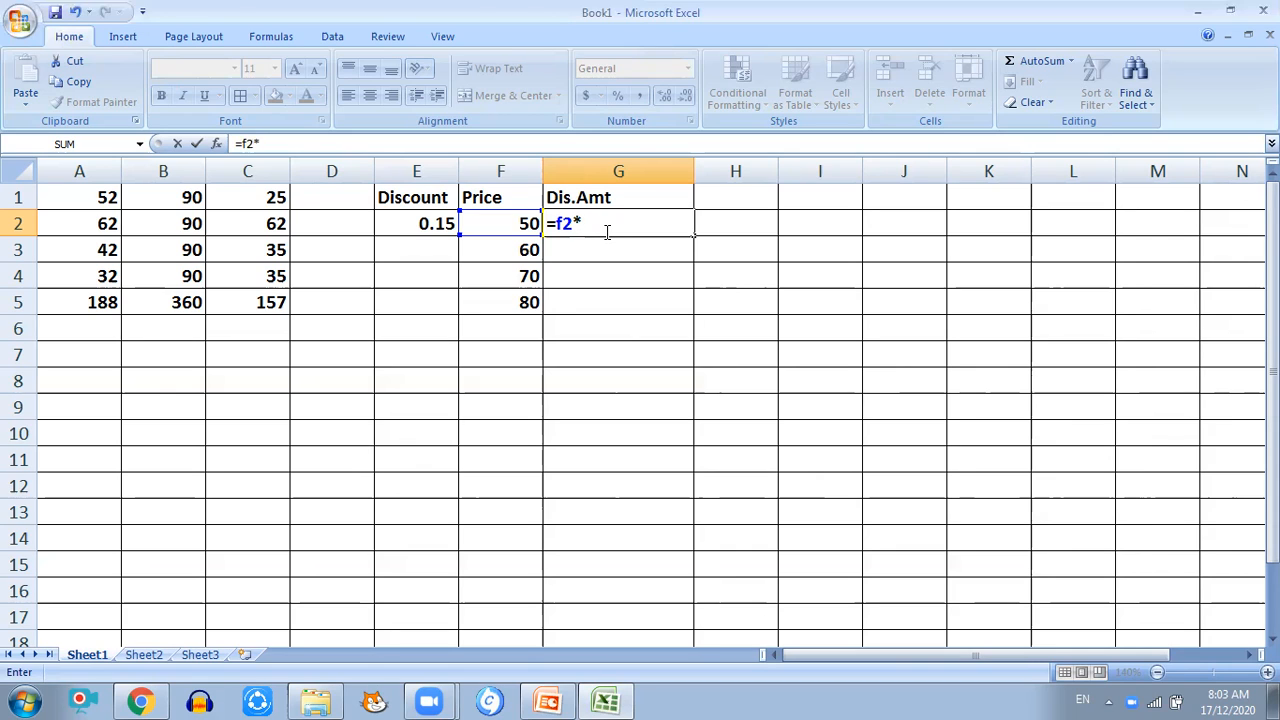
pyautogui.write('$')
pyautogui.write('e2')
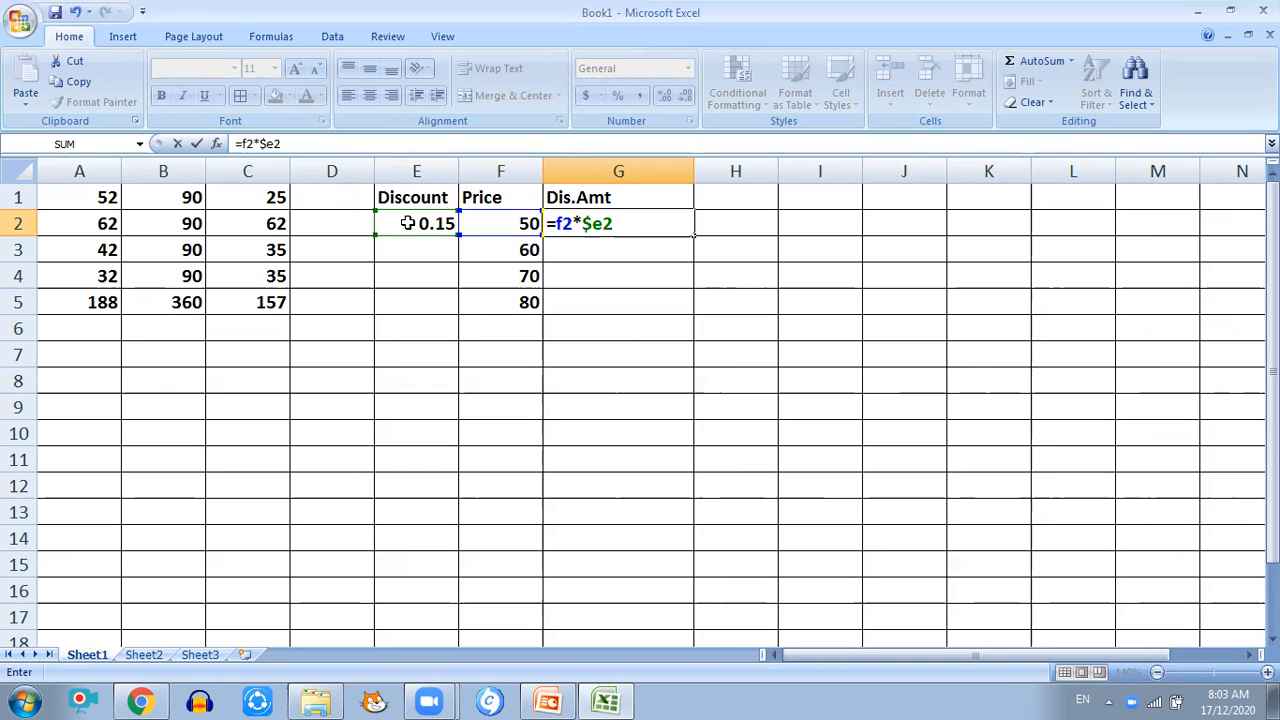
pyautogui.press('BackSpace')
pyautogui.write('$2')
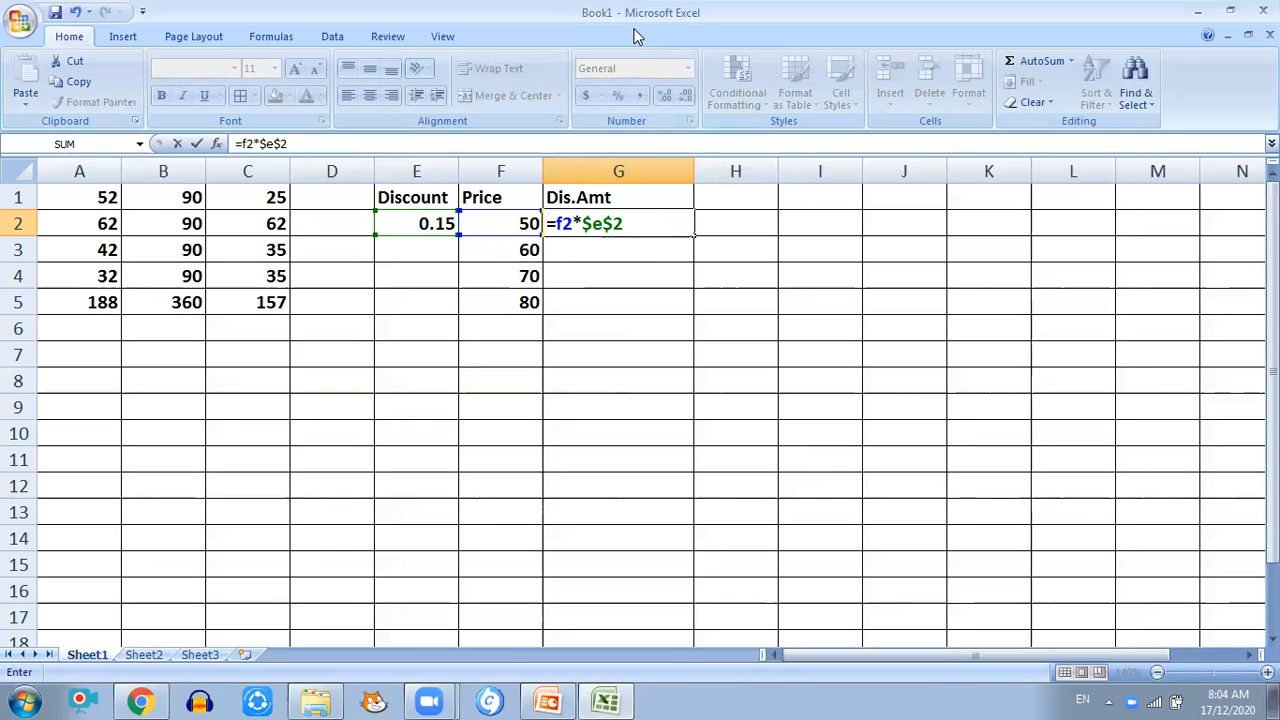
pyautogui.press('Return')
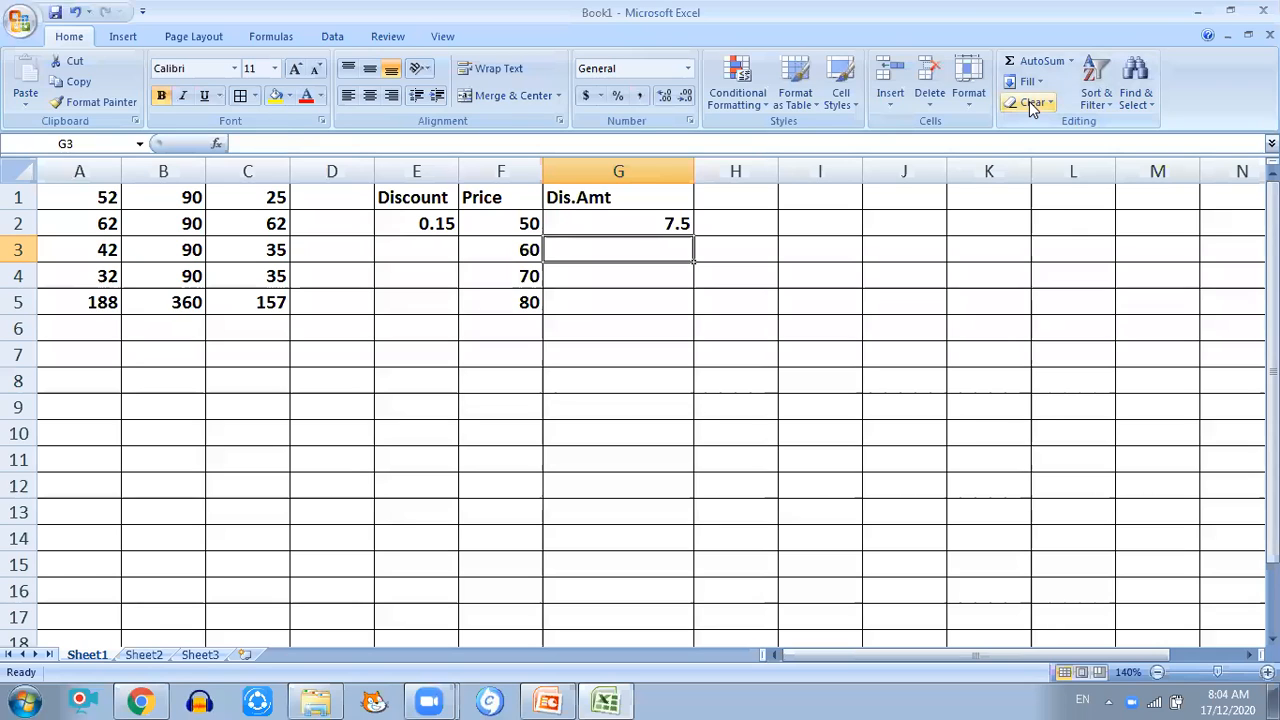
# - Copy the discount amount formula from cell G2 into cell G3
pyautogui.click(610, 225)
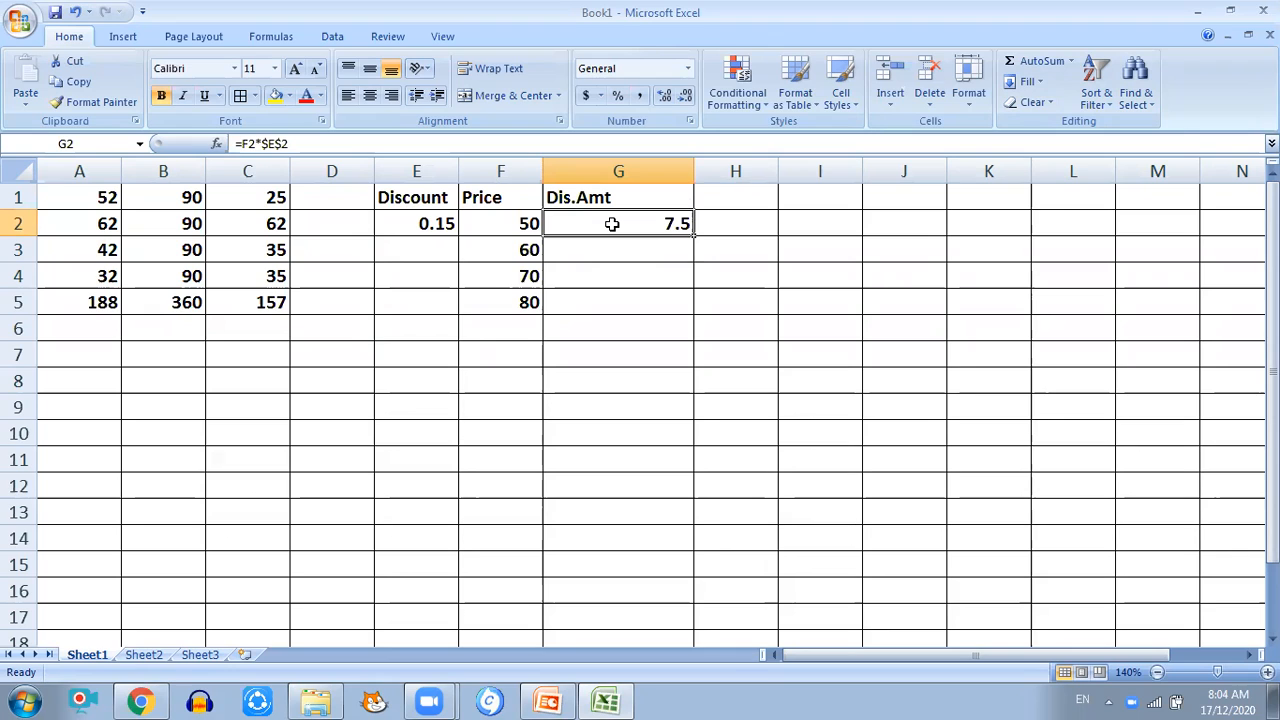
pyautogui.hotkey('ctrl', 'c')
pyautogui.click(610, 243)
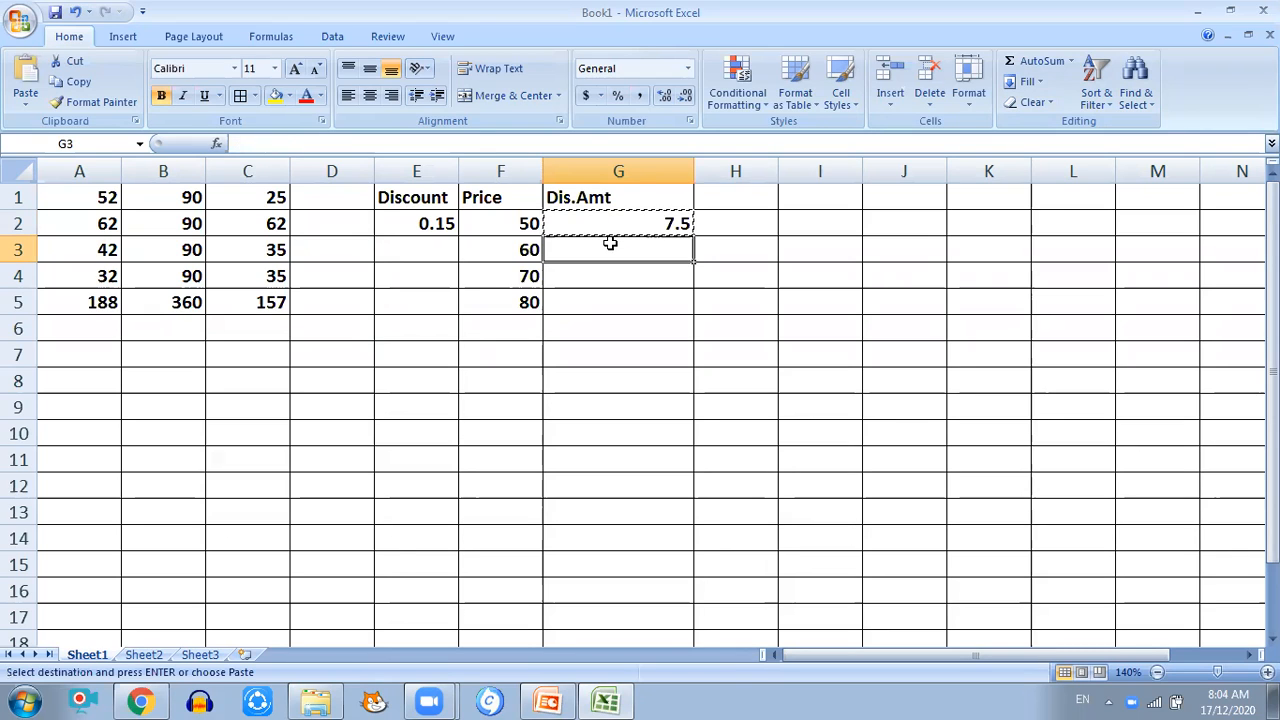
pyautogui.press('Return')
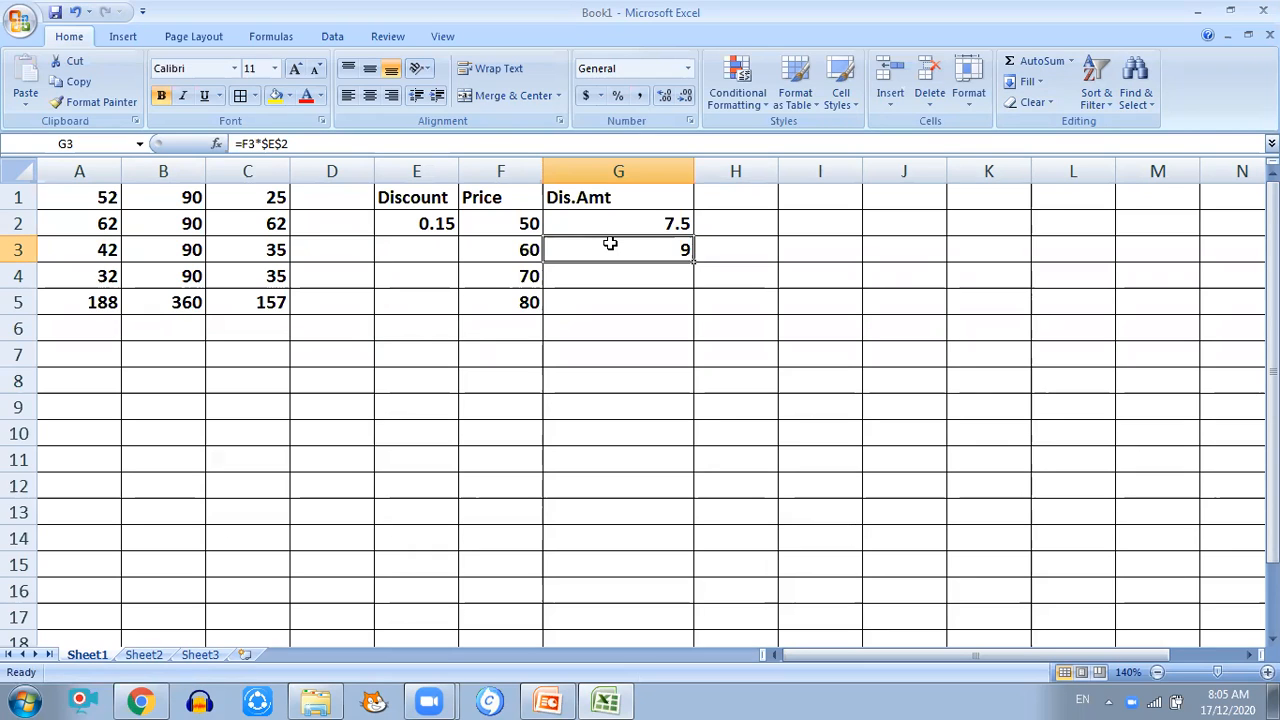
# - Examine the copied formula in cell G3 and the price and discount cells it refers to
pyautogui.click(441, 249)
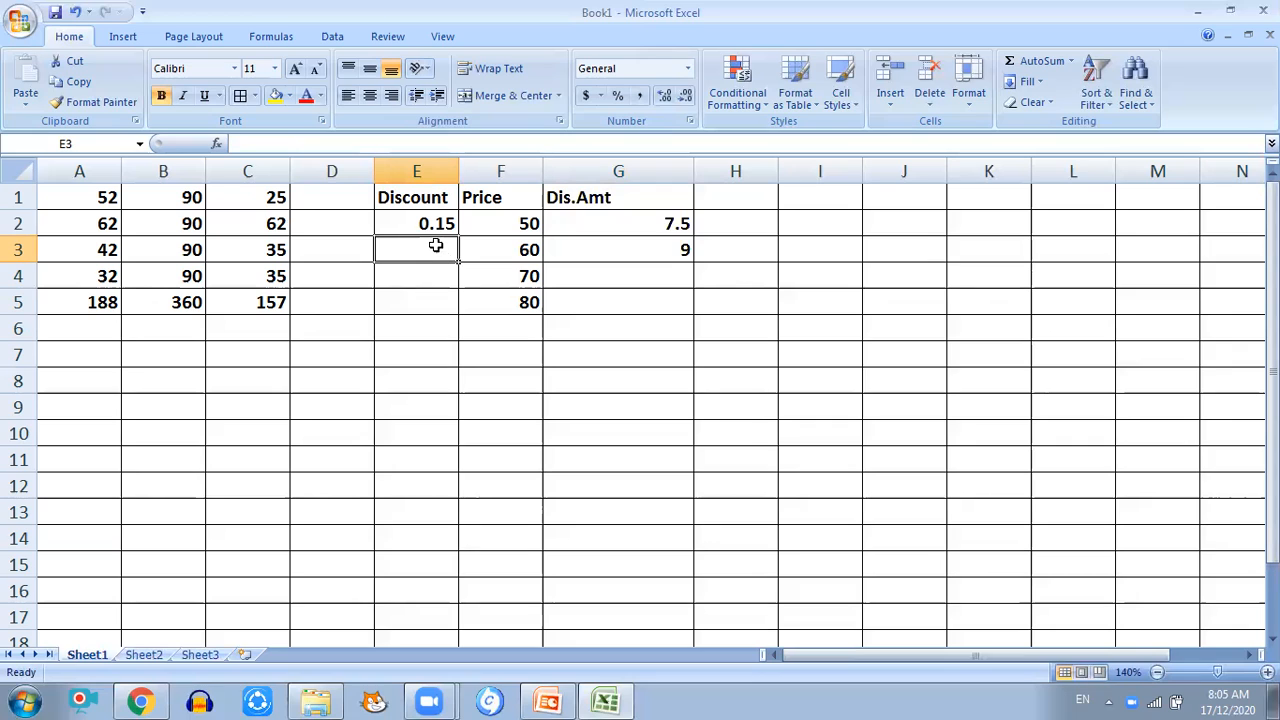
pyautogui.click(638, 250)
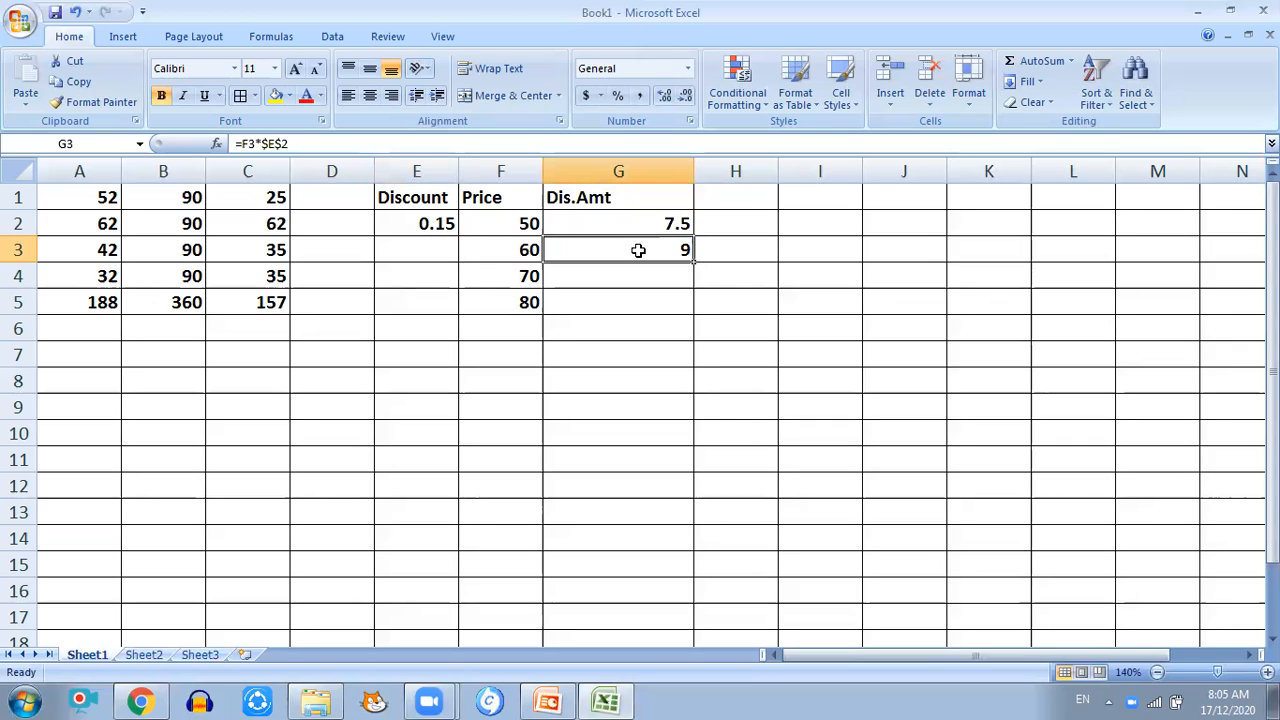
pyautogui.click(529, 249)
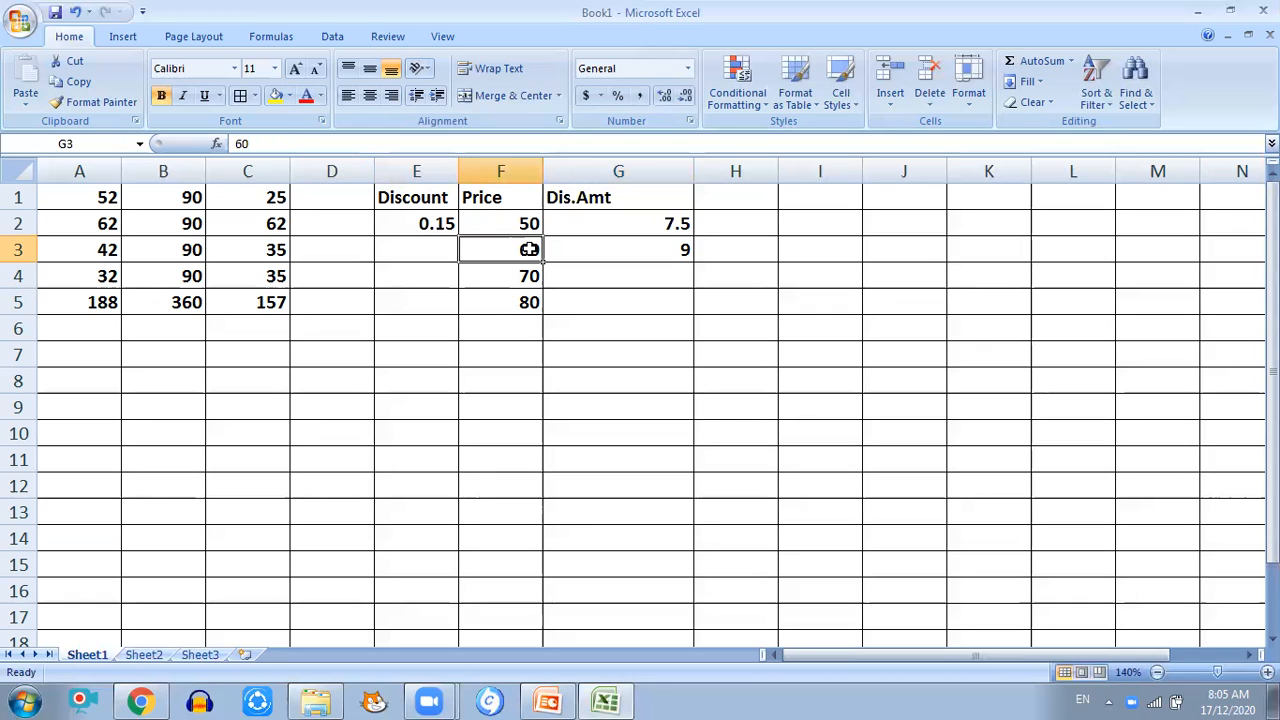
pyautogui.click(598, 251)
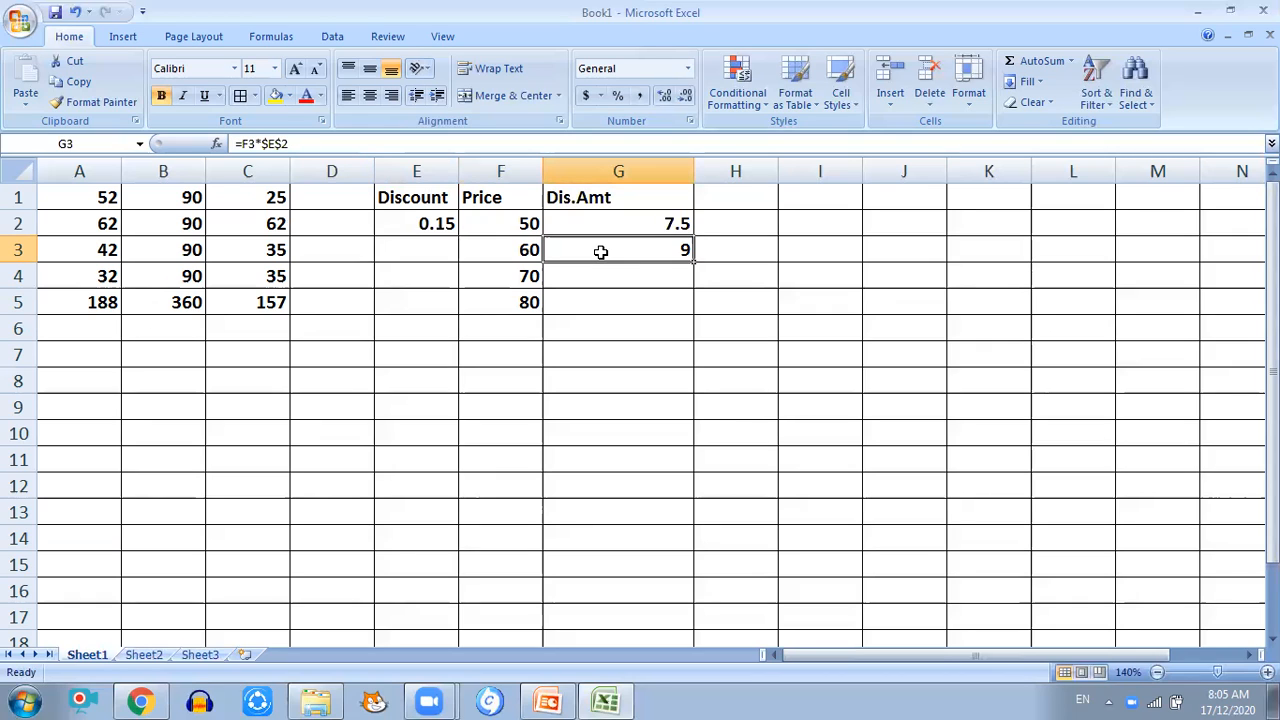
pyautogui.click(426, 222)
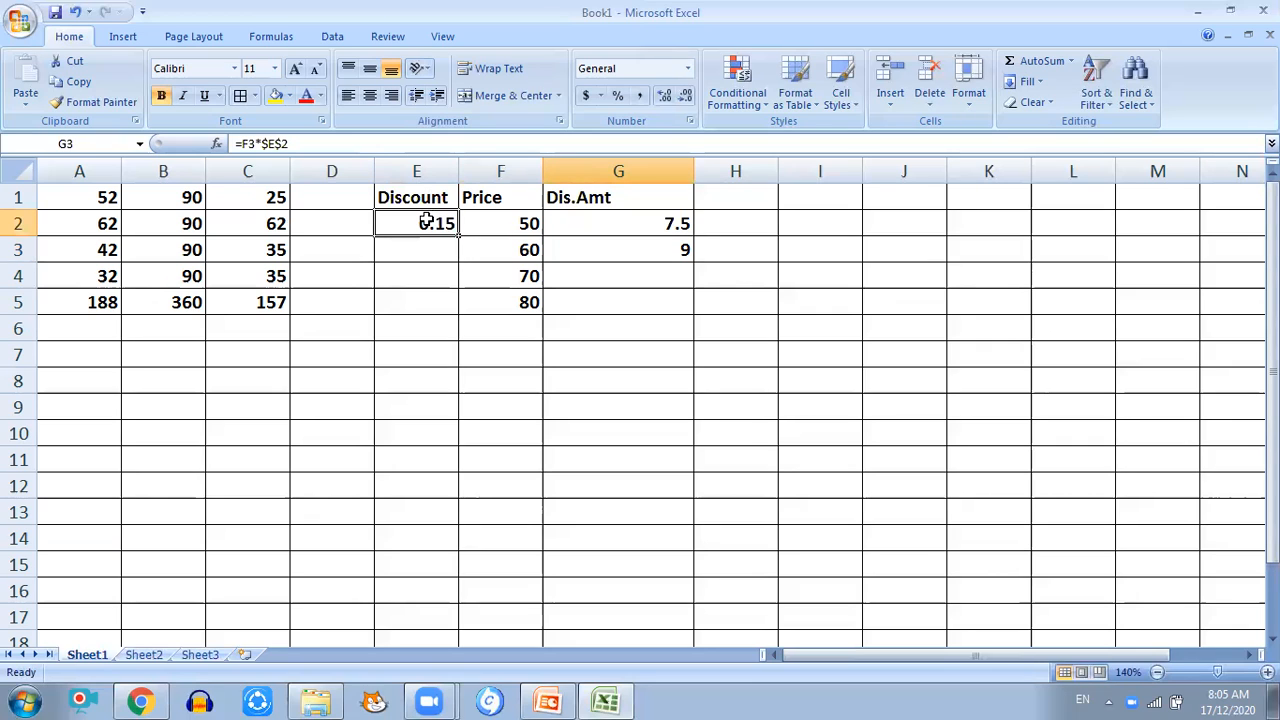
pyautogui.click(588, 250)
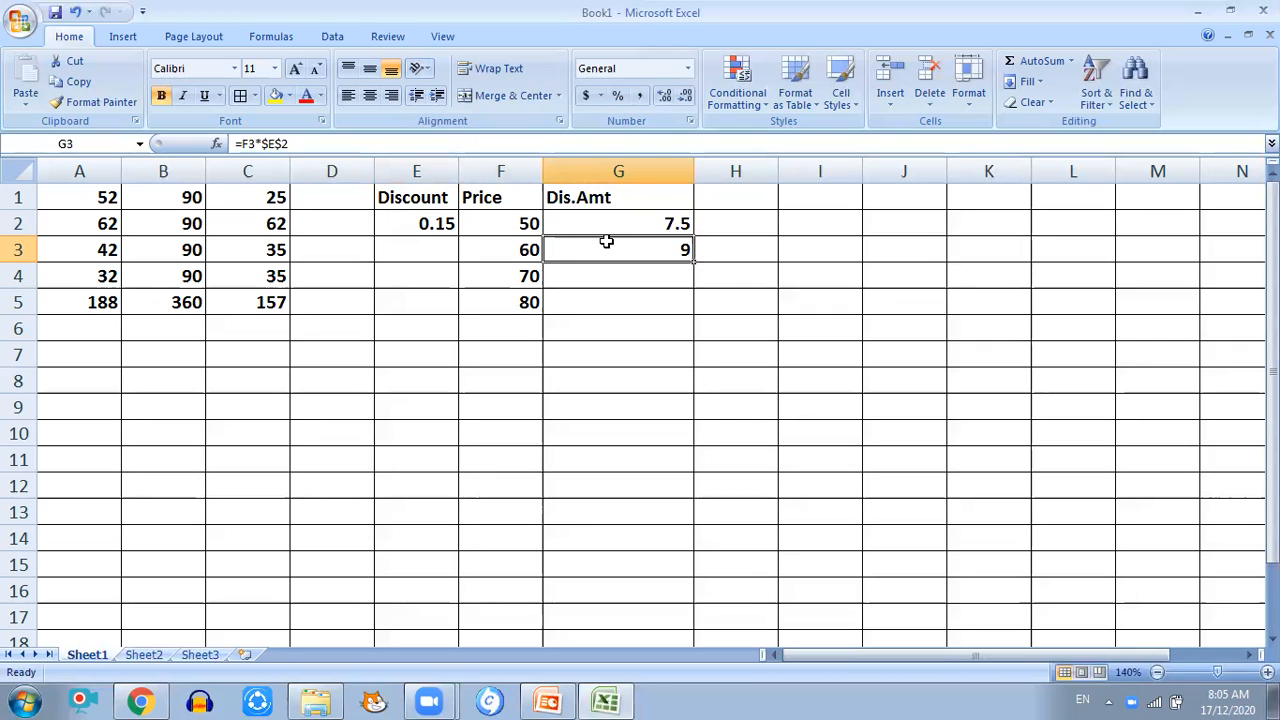
pyautogui.click(349, 143)
pyautogui.moveTo(349, 143); pyautogui.dragTo(232, 143)
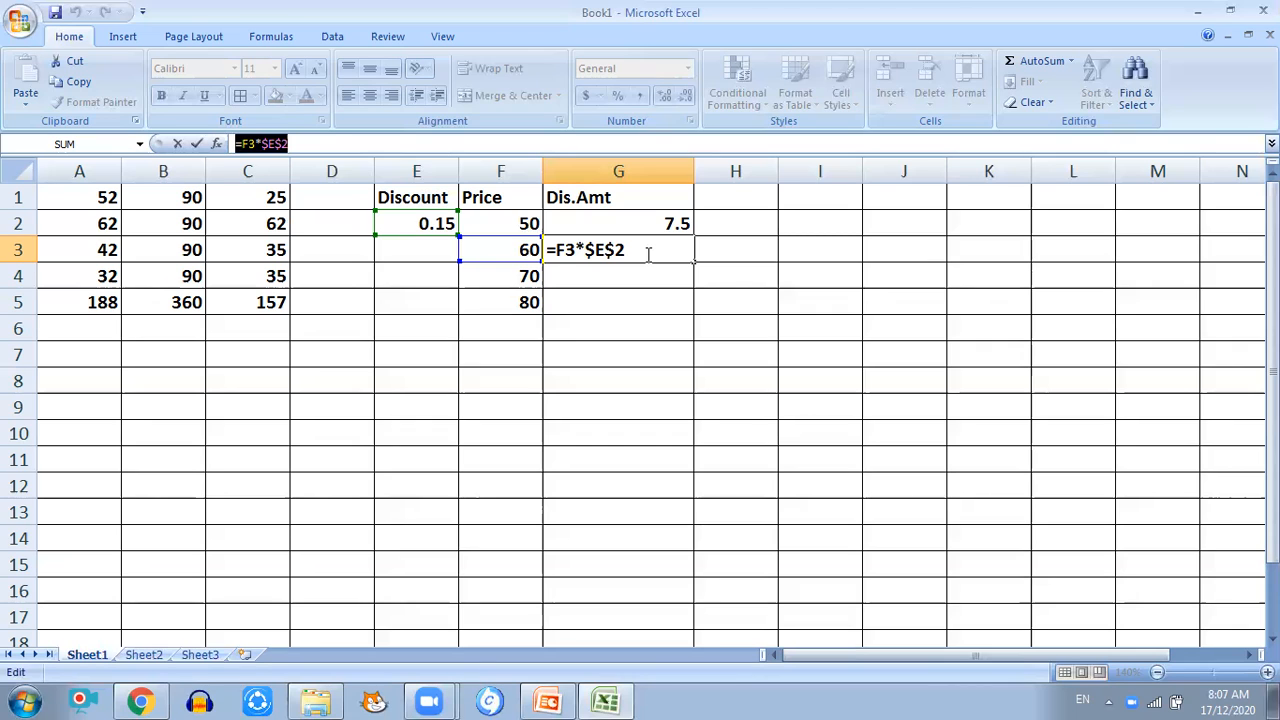
pyautogui.moveTo(90, 360); pyautogui.dragTo(140, 356)
pyautogui.press('Escape')
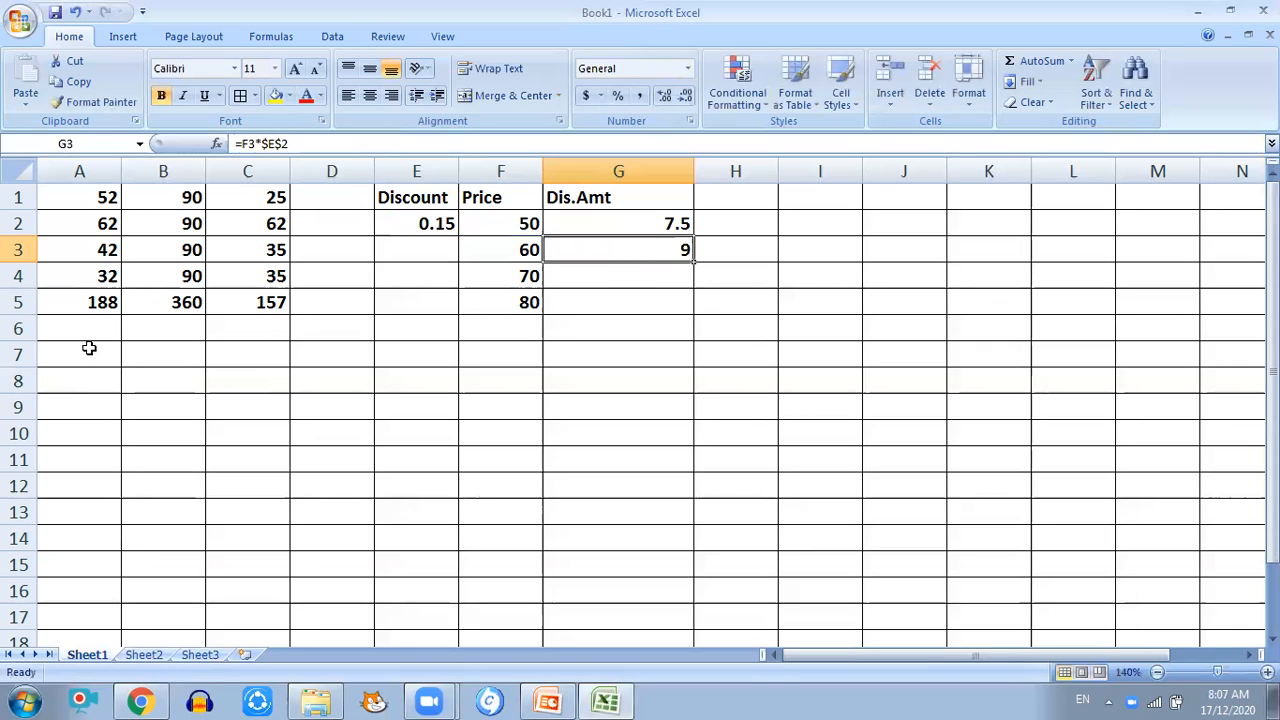
# - Merge and center cells A7 to C7 below the summed columns and label them Relative
pyautogui.moveTo(89, 347); pyautogui.dragTo(255, 355)
pyautogui.click(483, 100)
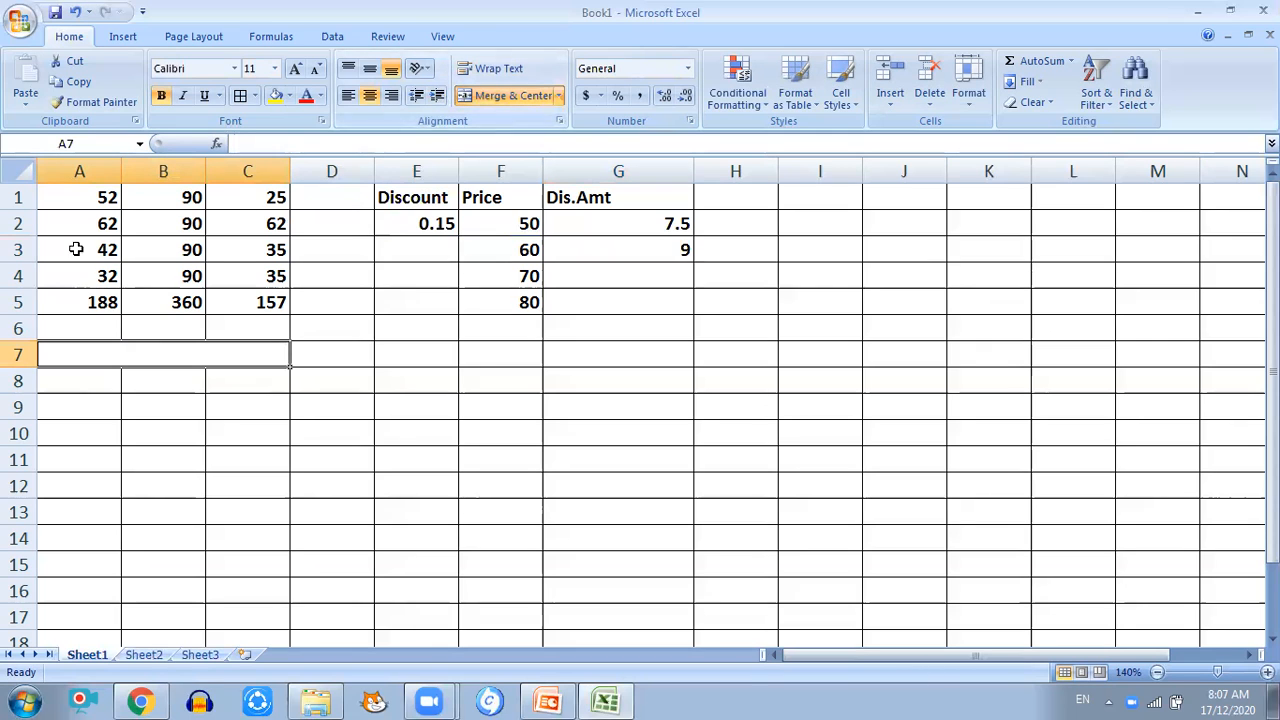
pyautogui.moveTo(63, 200); pyautogui.dragTo(231, 312)
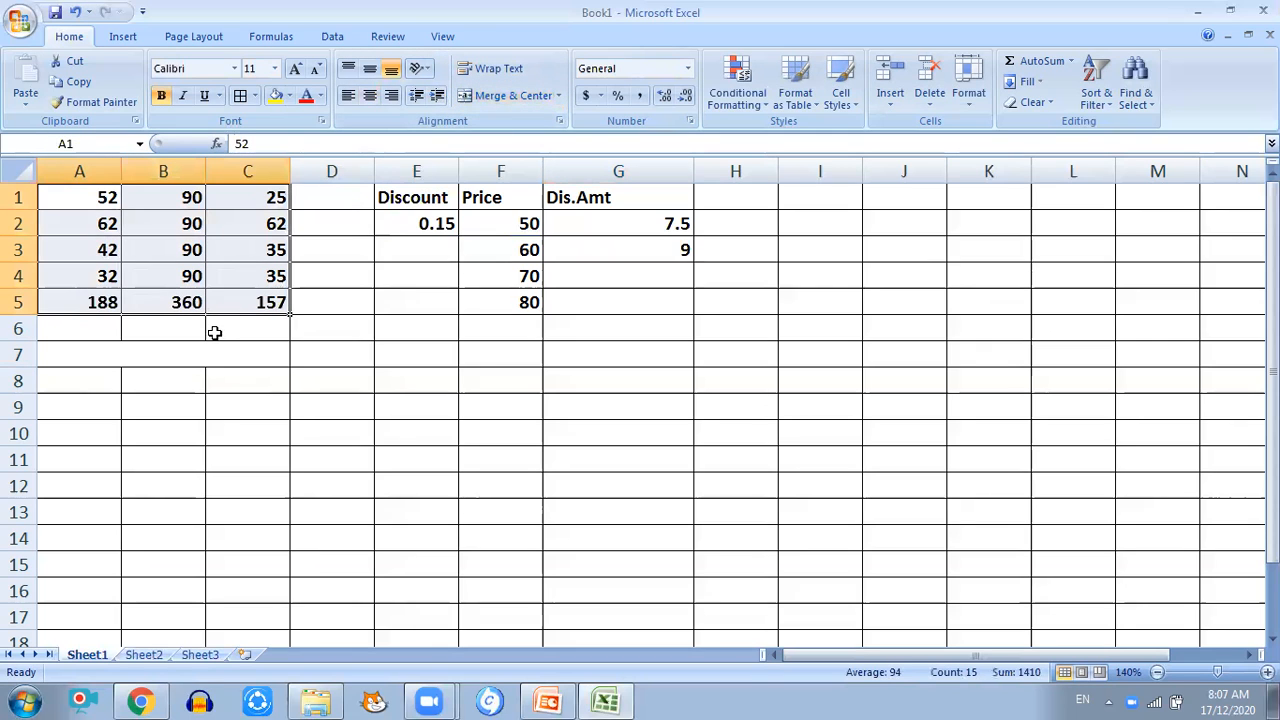
pyautogui.click(204, 361)
pyautogui.write('Relative')
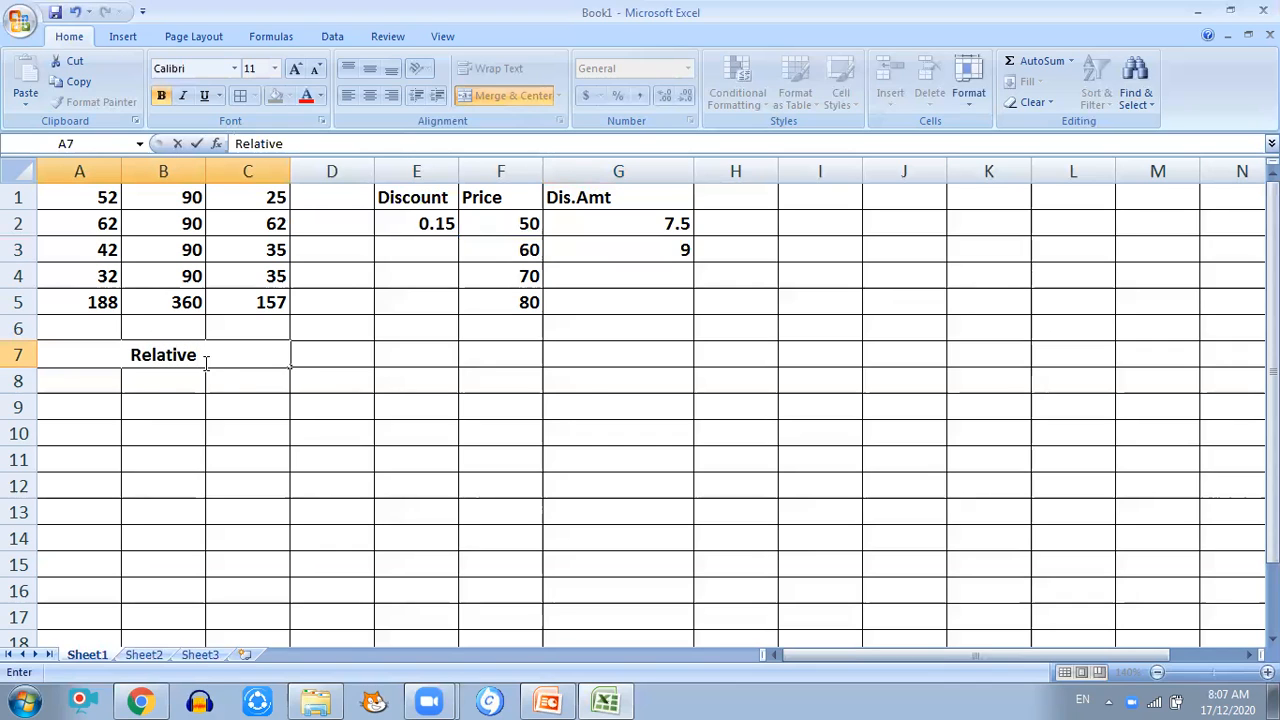
# - Merge and center cells E7 to G7 below the discount table and label them Absolute
pyautogui.moveTo(430, 357); pyautogui.dragTo(651, 360)
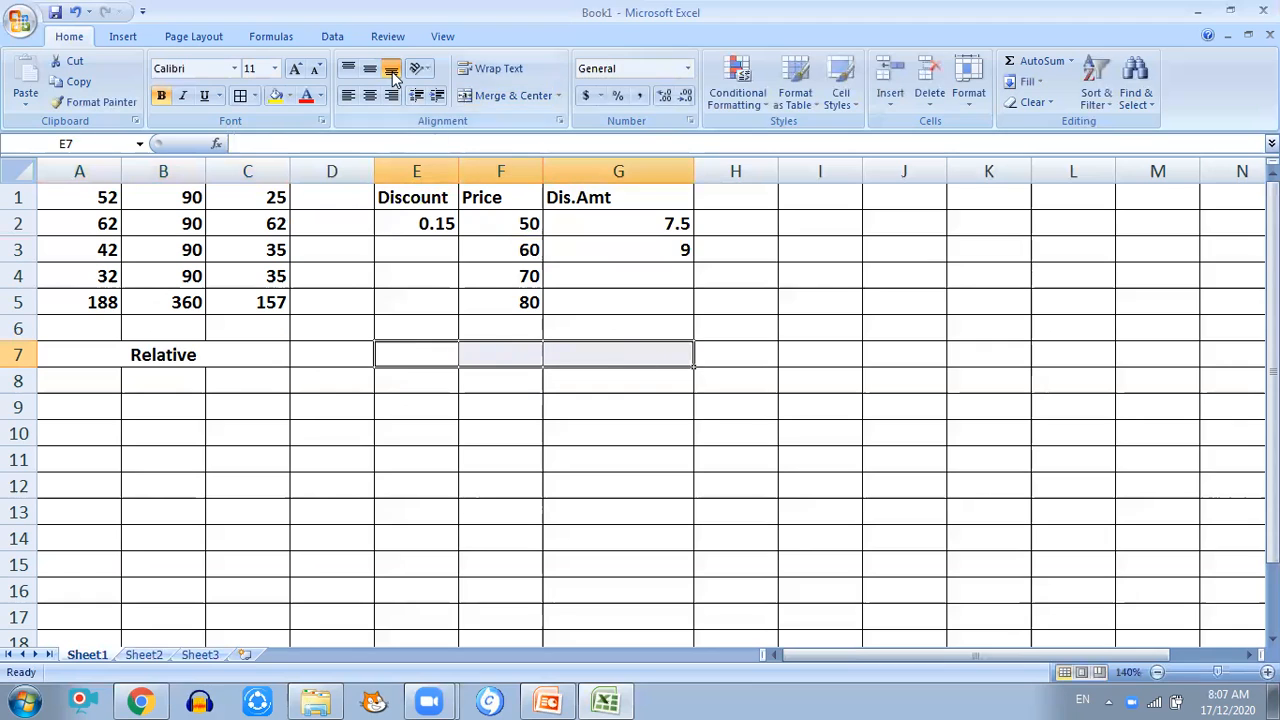
pyautogui.click(464, 102)
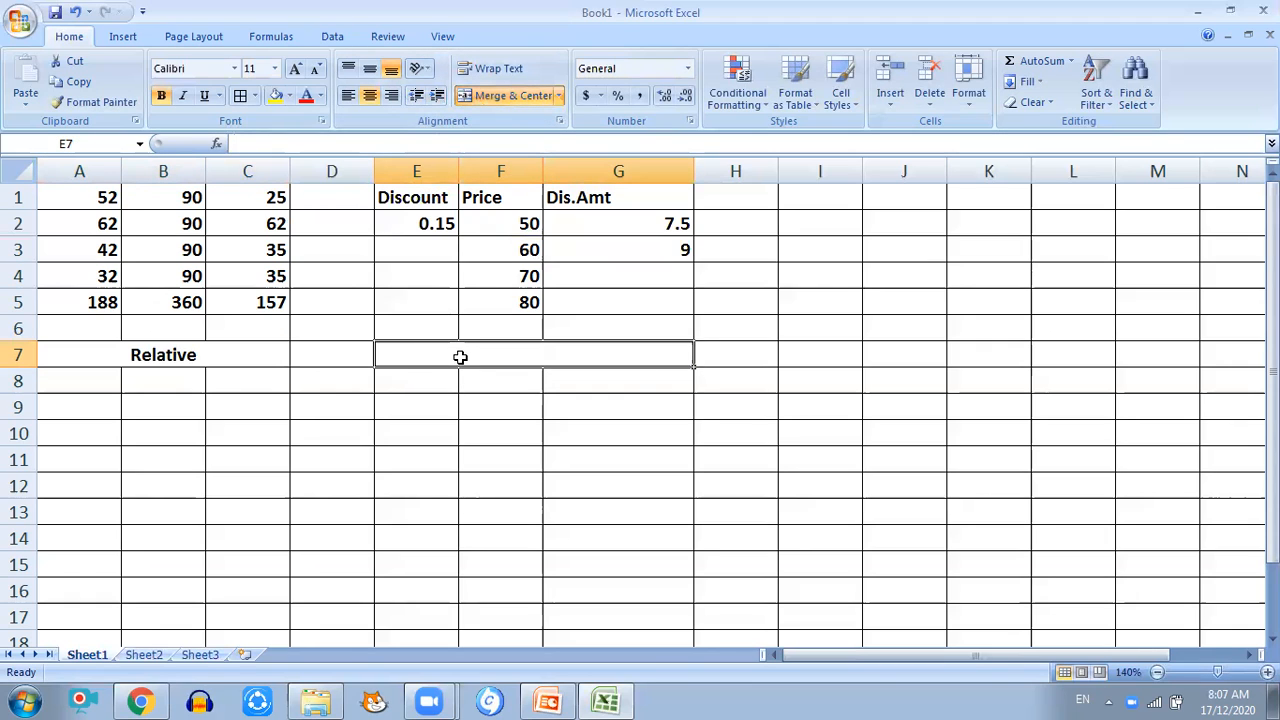
pyautogui.write('A')
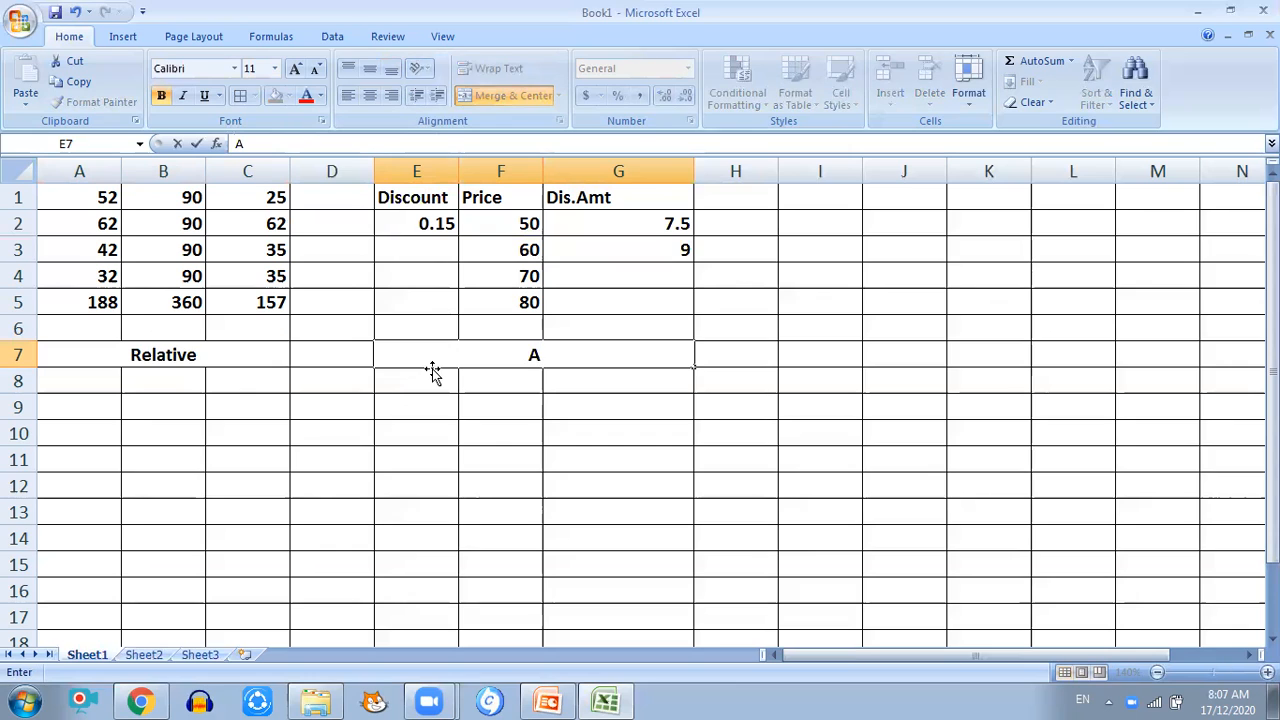
pyautogui.write('bsolute')
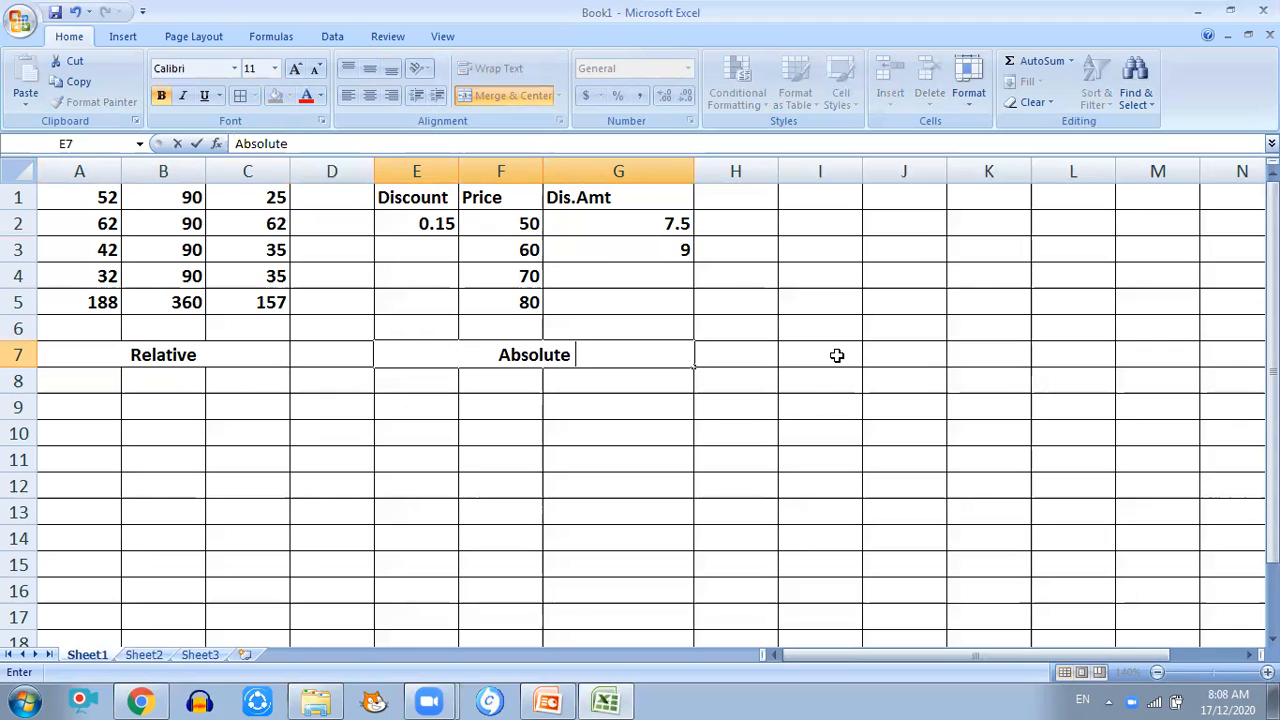
# - Merge and center cells J9 to L9 and label them Mix
pyautogui.moveTo(832, 656); pyautogui.dragTo(862, 656)
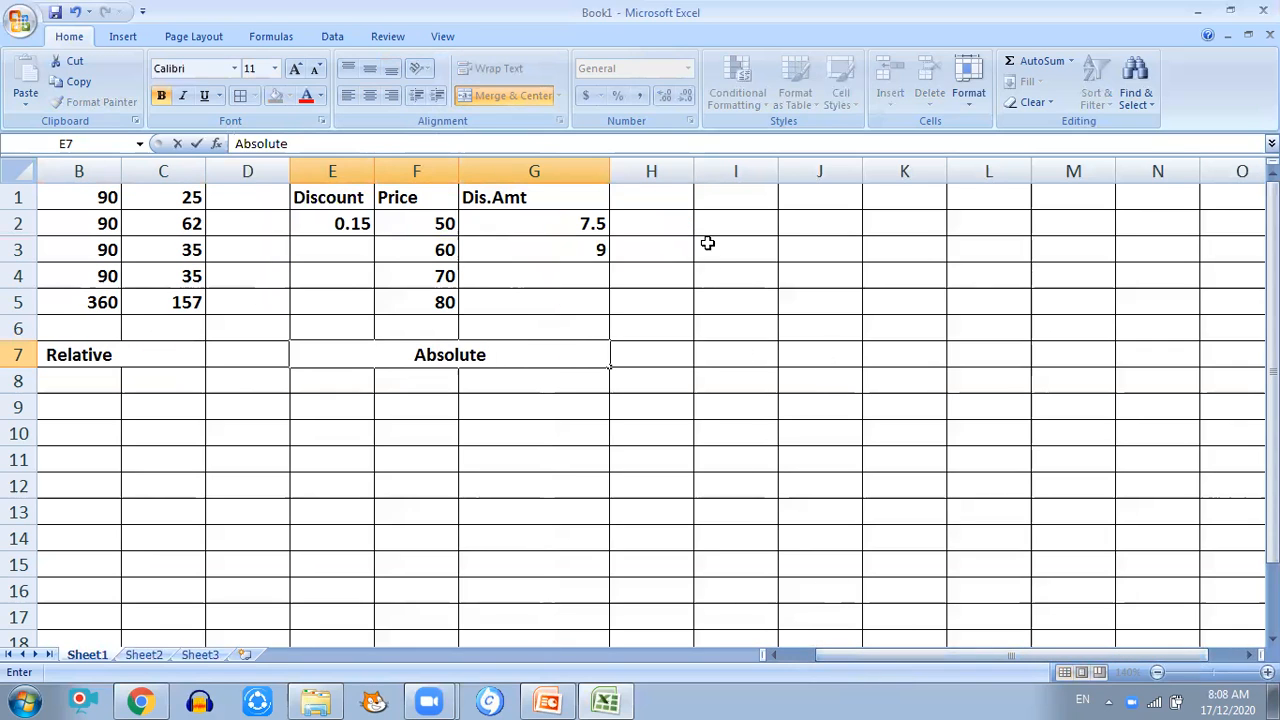
pyautogui.moveTo(805, 412); pyautogui.dragTo(951, 406)
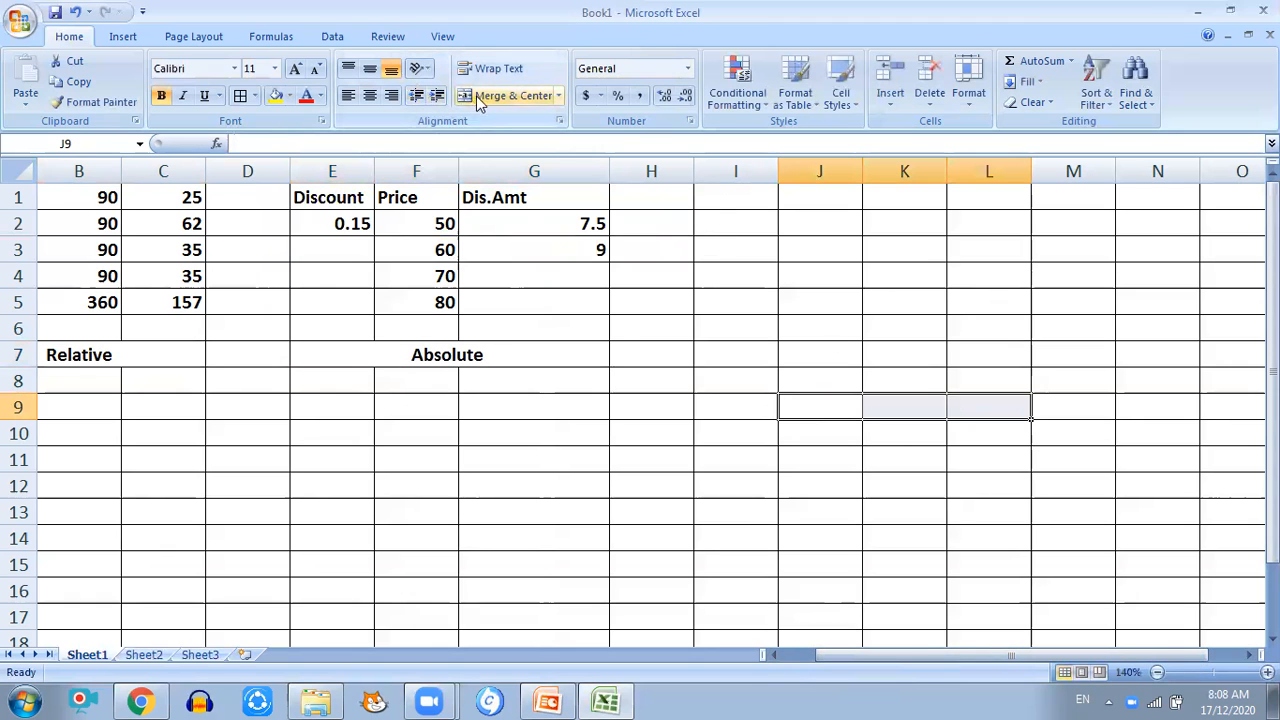
pyautogui.click(476, 96)
pyautogui.write('Mix')
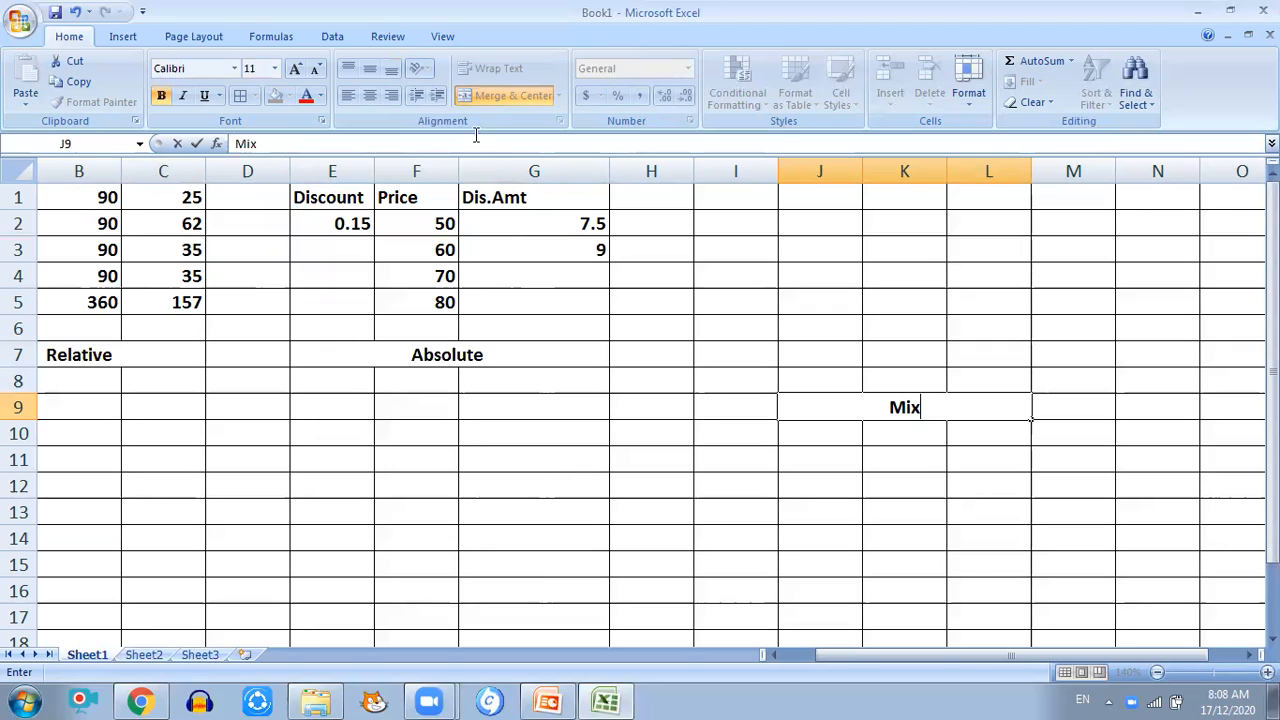
# - Enter the heading Discount in cell I1 and merge and center it across I1 to L1
pyautogui.click(737, 199)
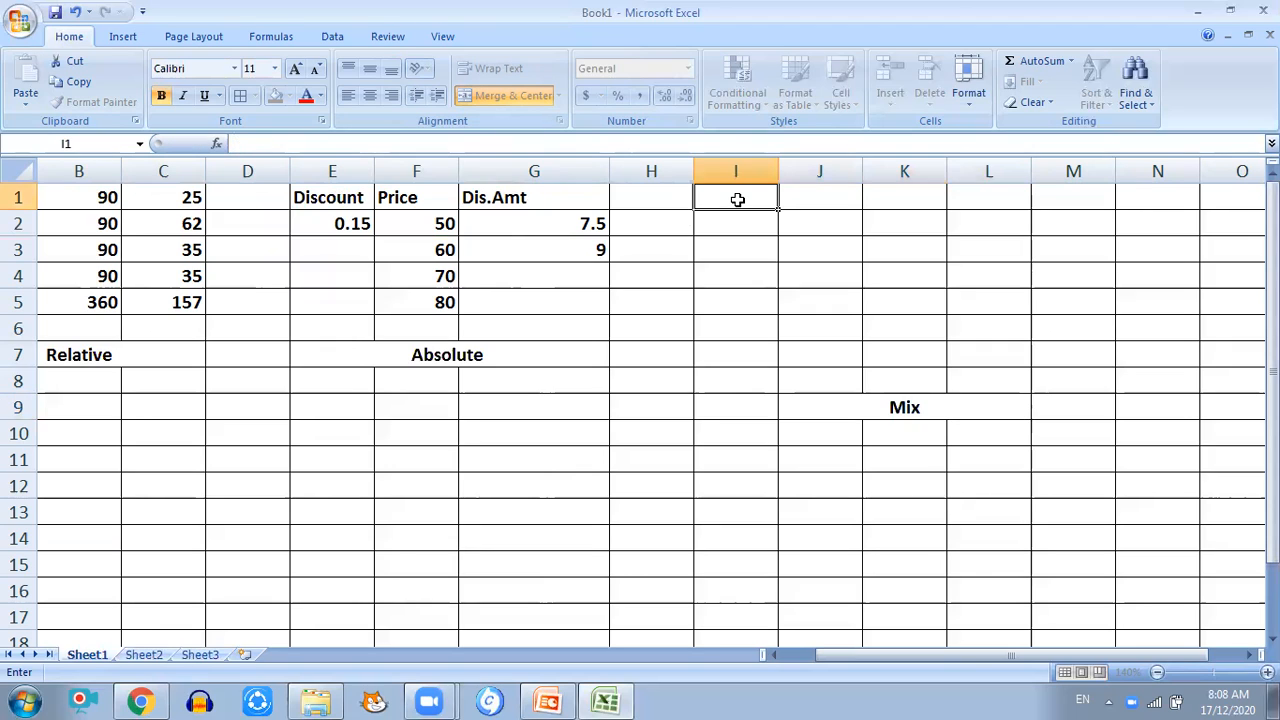
pyautogui.write('Dis')
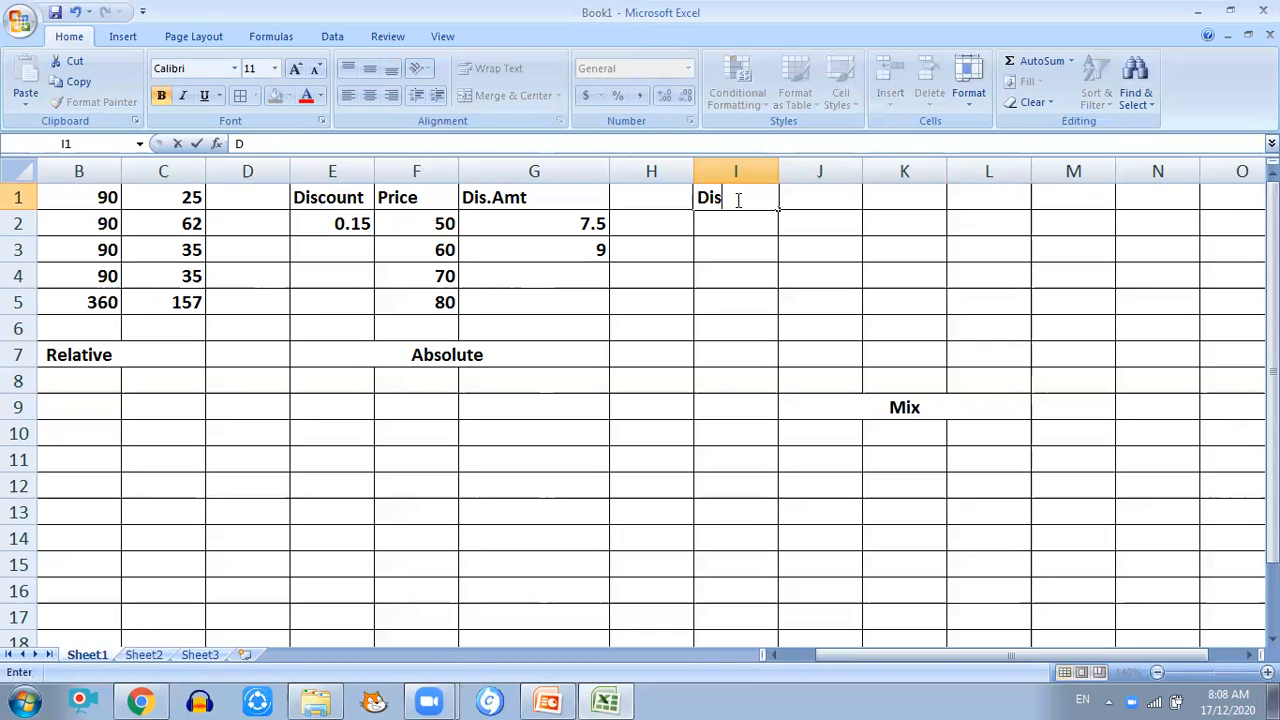
pyautogui.write('count')
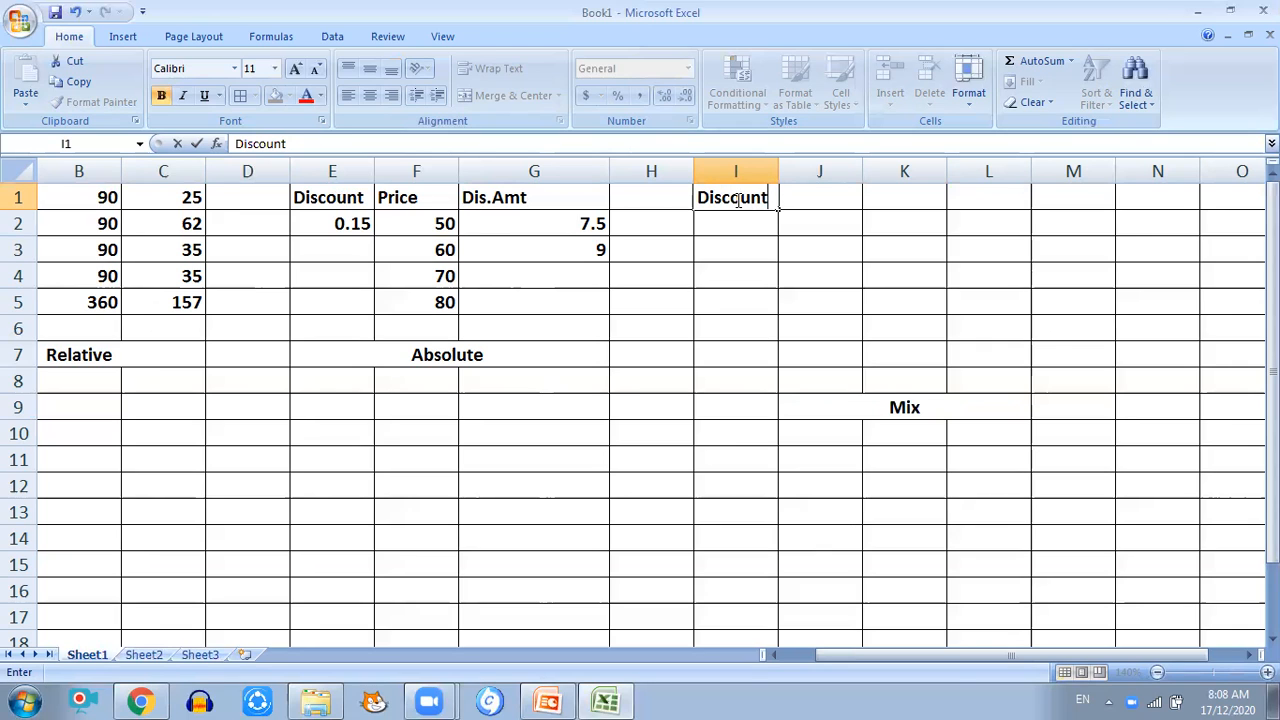
pyautogui.press('Return')
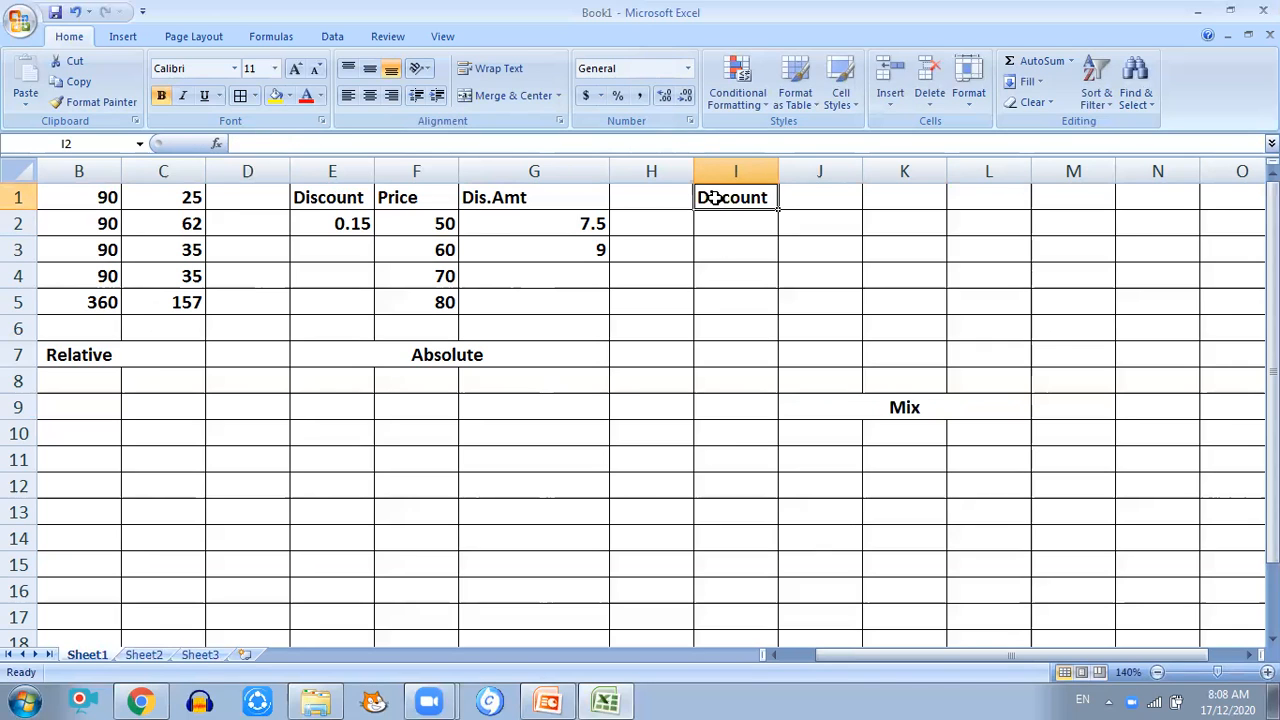
pyautogui.click(706, 198)
pyautogui.click(740, 229)
pyautogui.moveTo(737, 197); pyautogui.dragTo(1020, 195)
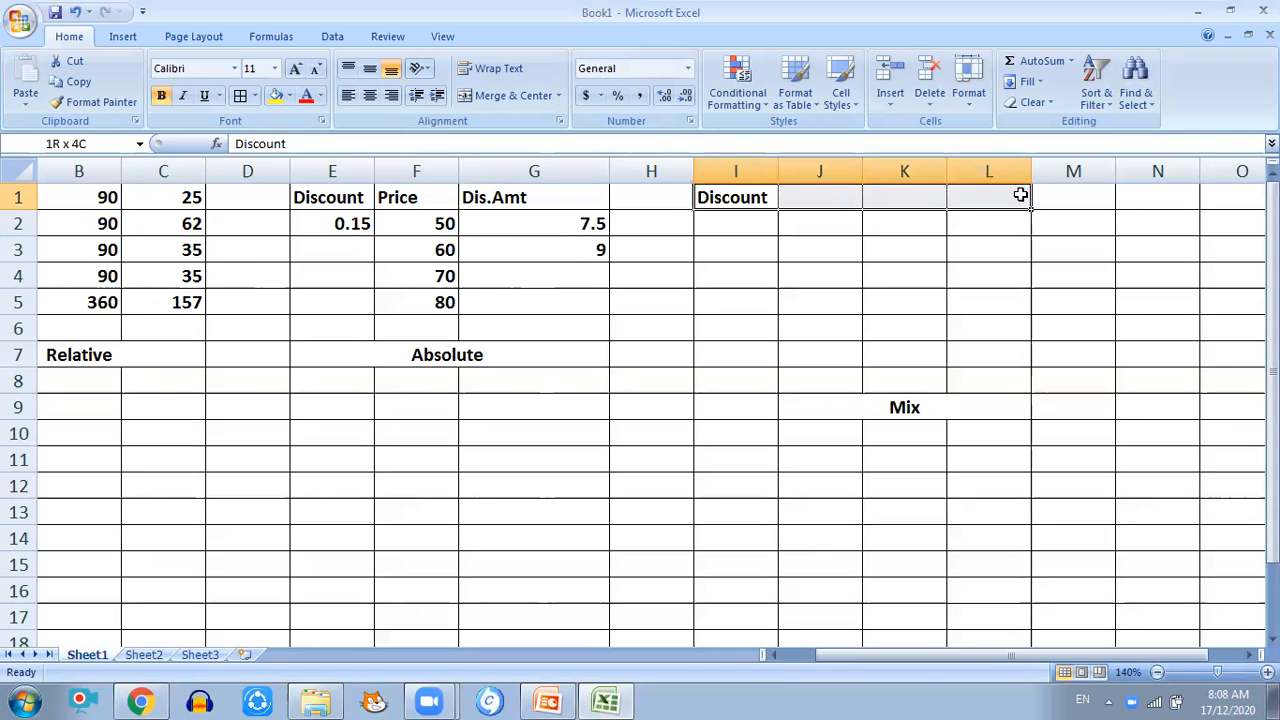
pyautogui.click(476, 96)
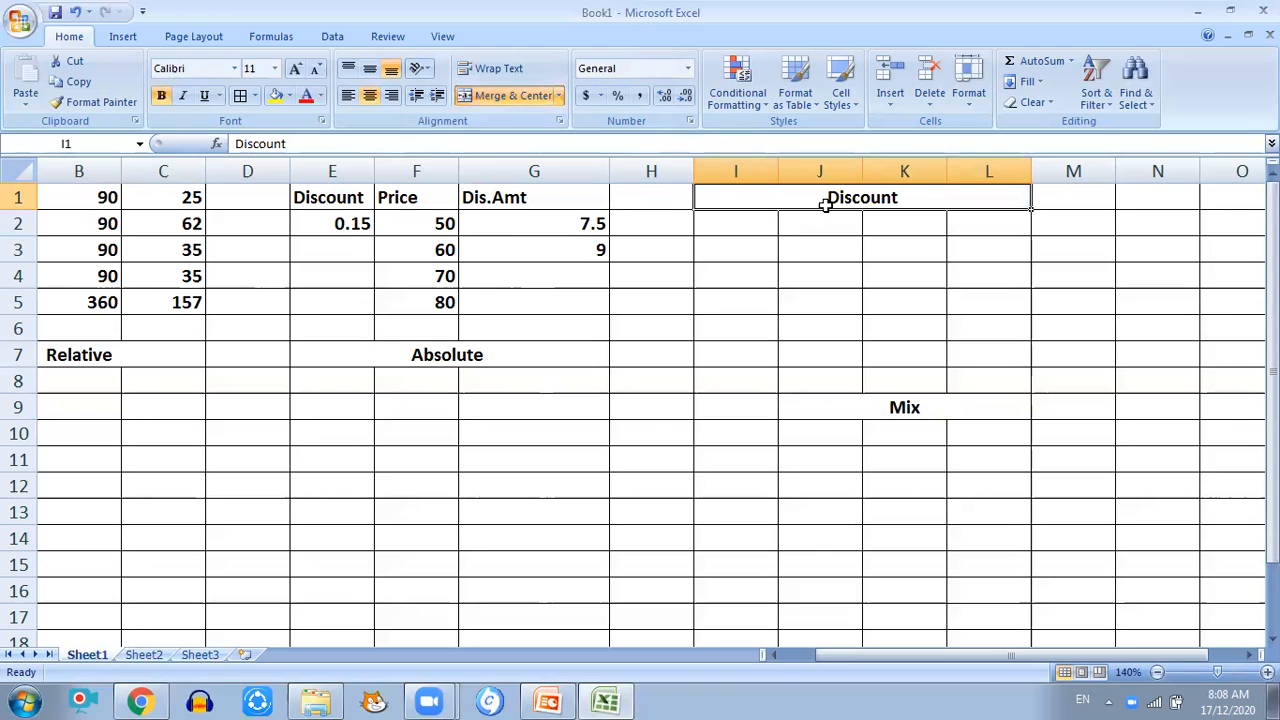
# - Replace the merged heading in I1 to L1 with Books with different Discount
pyautogui.doubleClick(898, 198)
pyautogui.moveTo(898, 198); pyautogui.dragTo(827, 198)
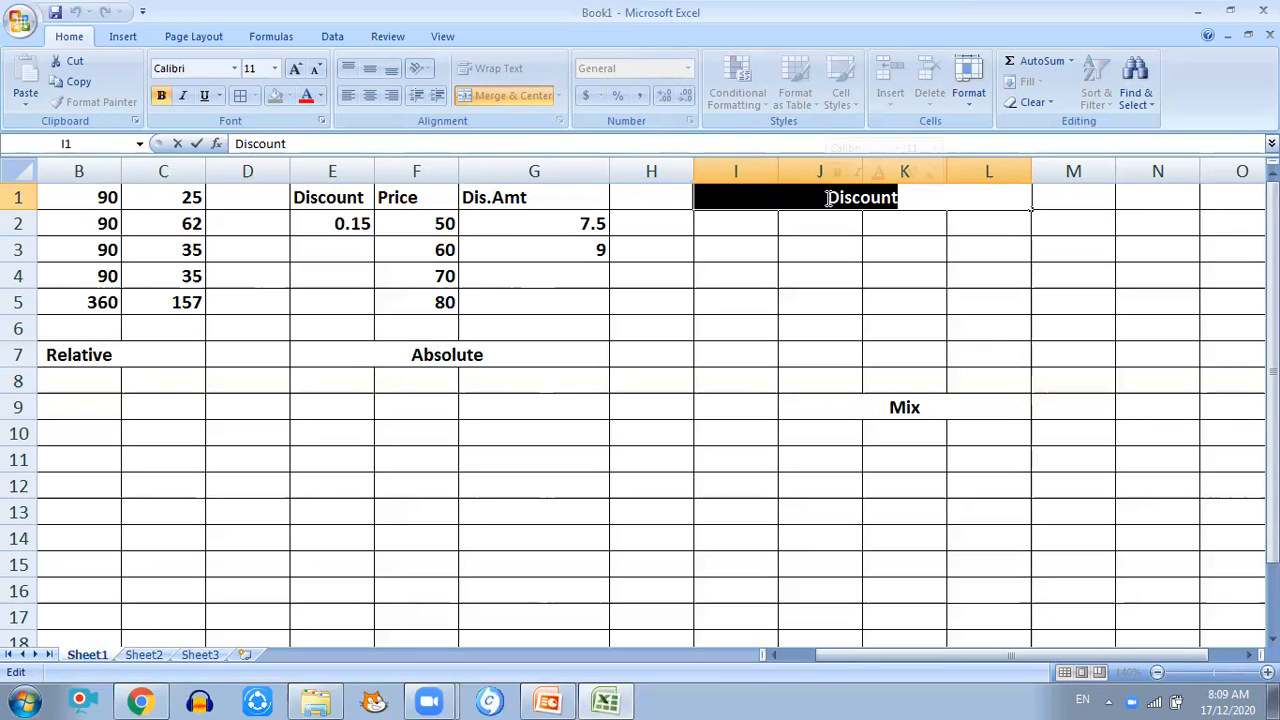
pyautogui.write('B')
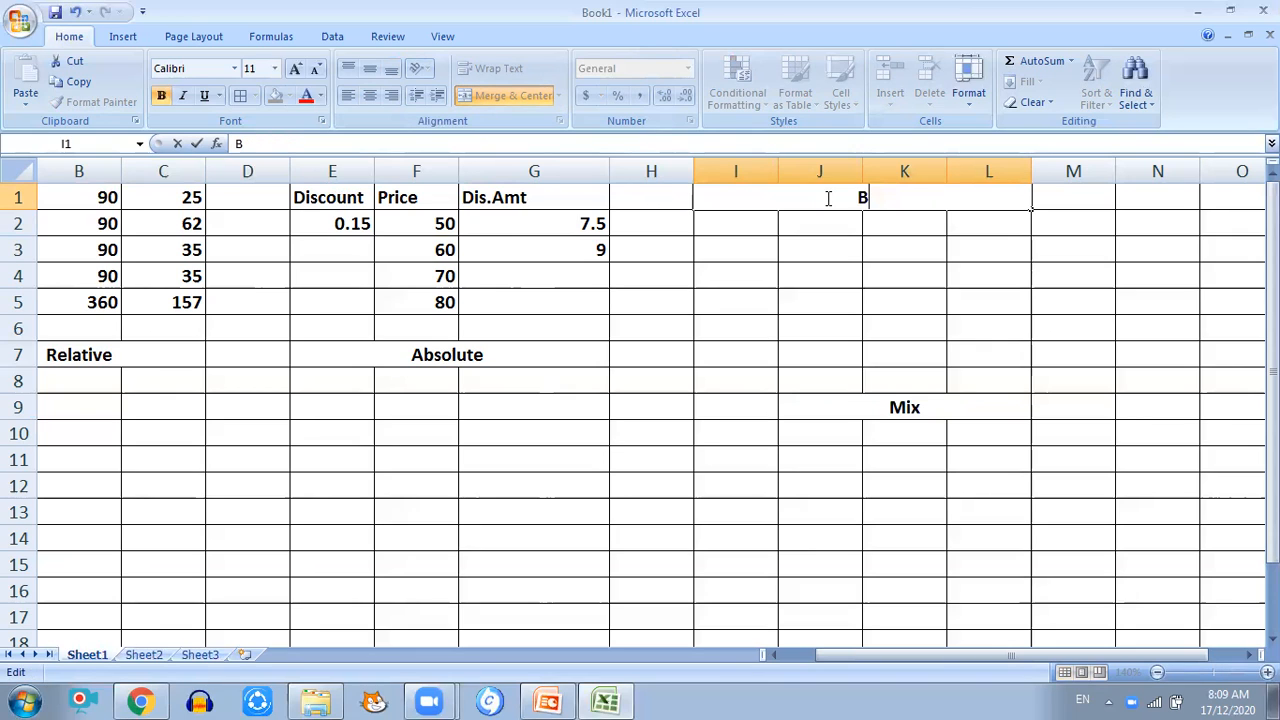
pyautogui.write('ooks with d')
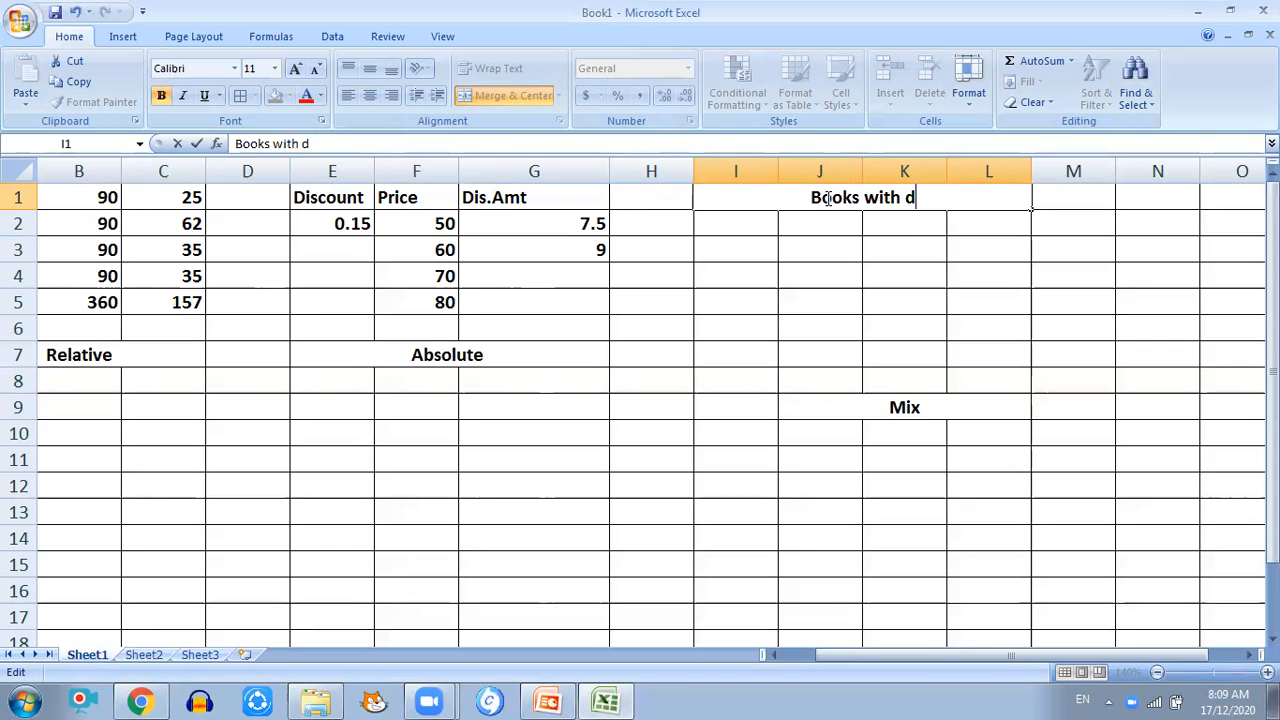
pyautogui.write('ifferent')
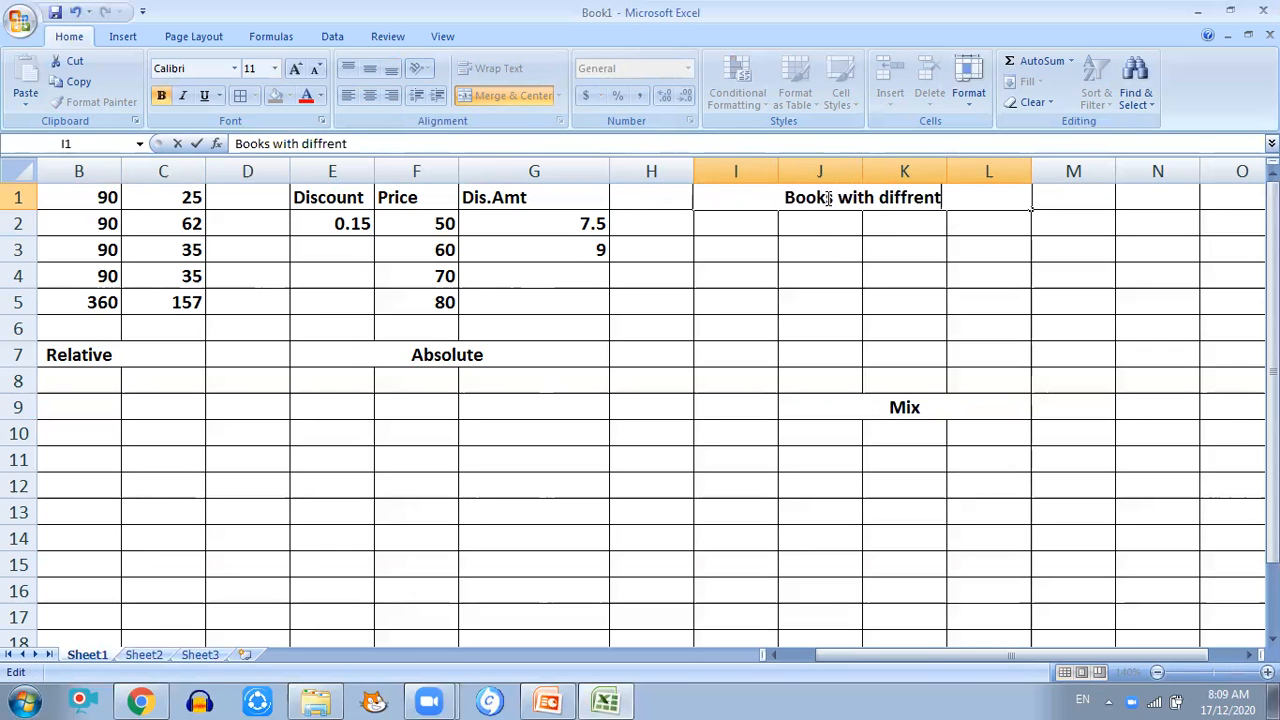
pyautogui.write(' D')
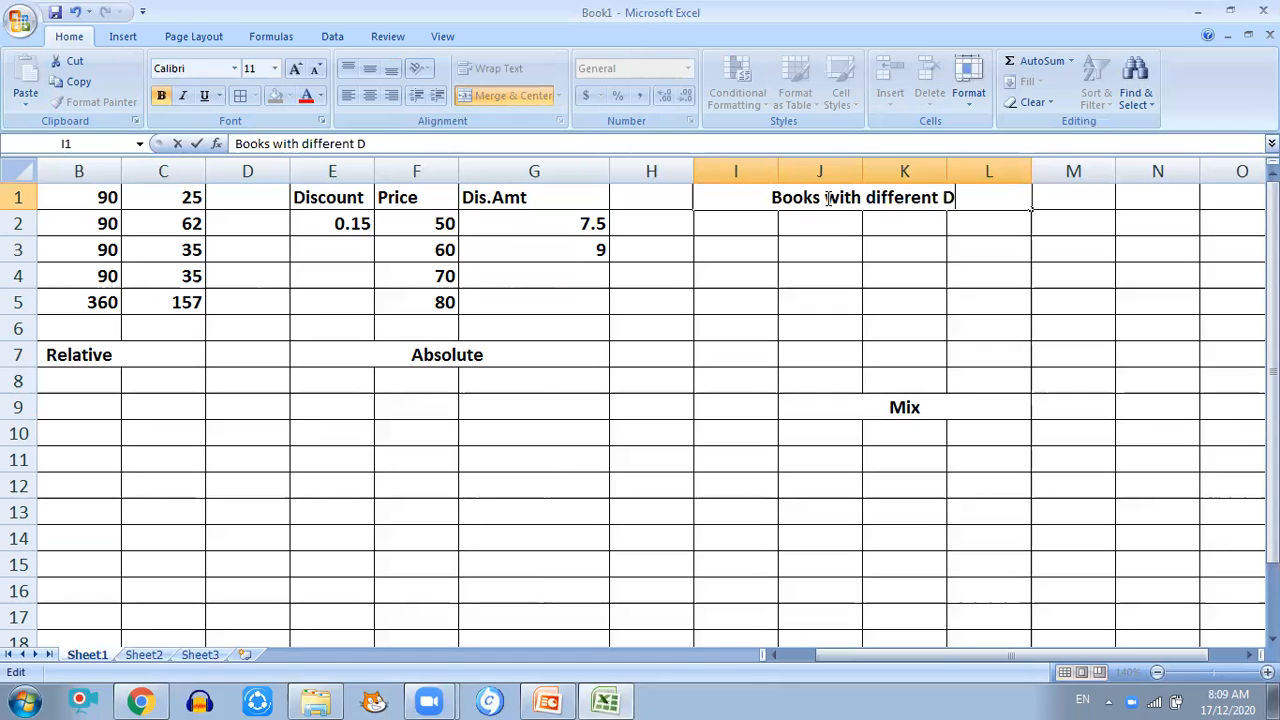
pyautogui.write('iscount')
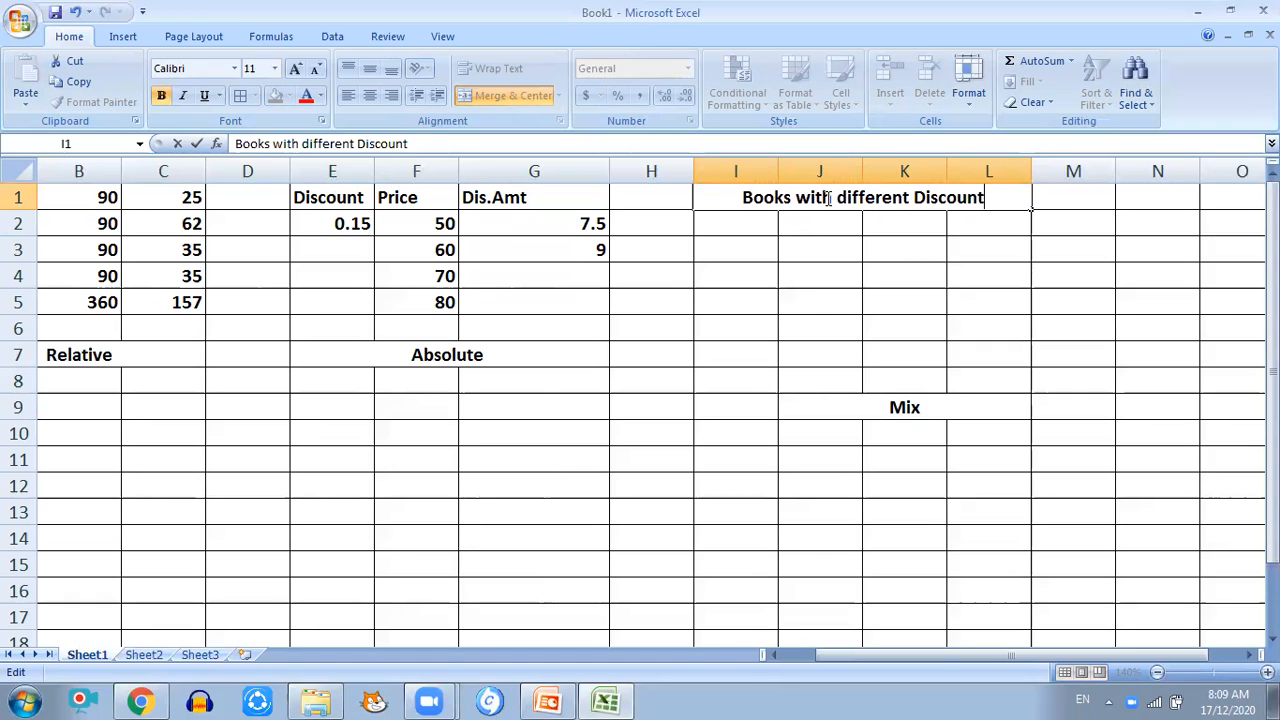
# - Label cell I2 Discount and enter the discount rates 0.15, 0.25 and 0.35 in J2 to L2
pyautogui.click(735, 231)
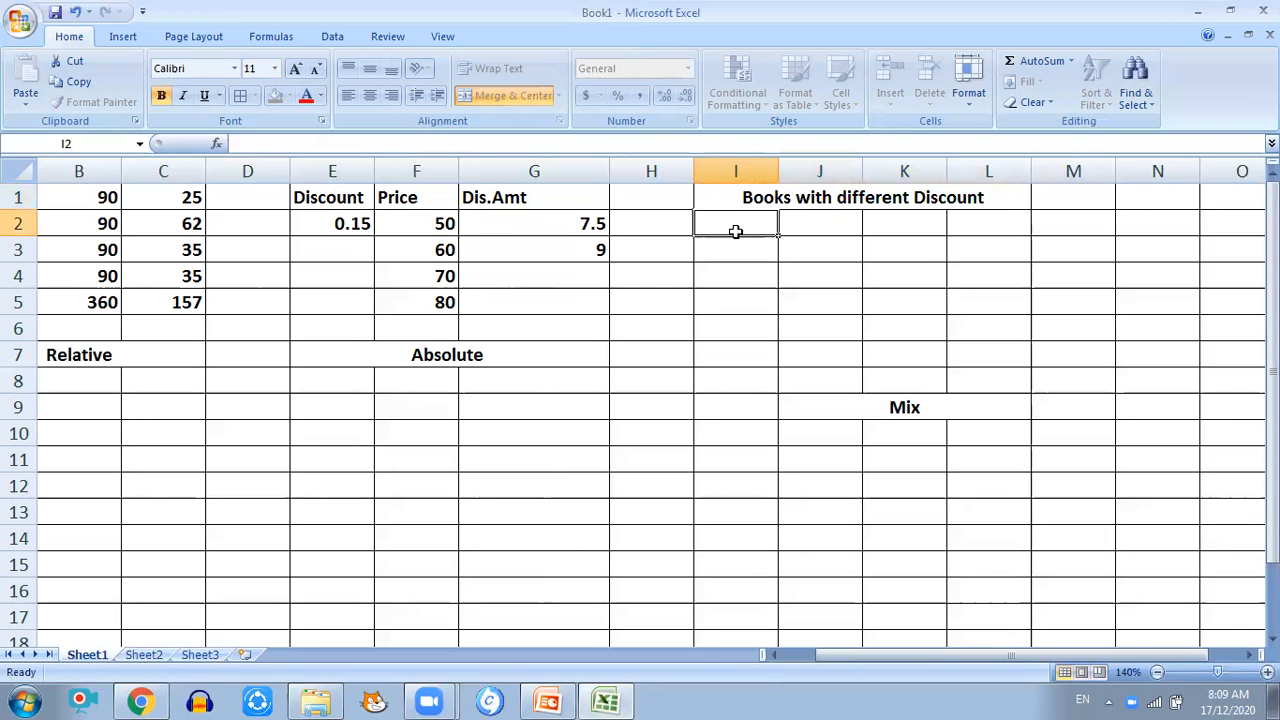
pyautogui.write('Discount')
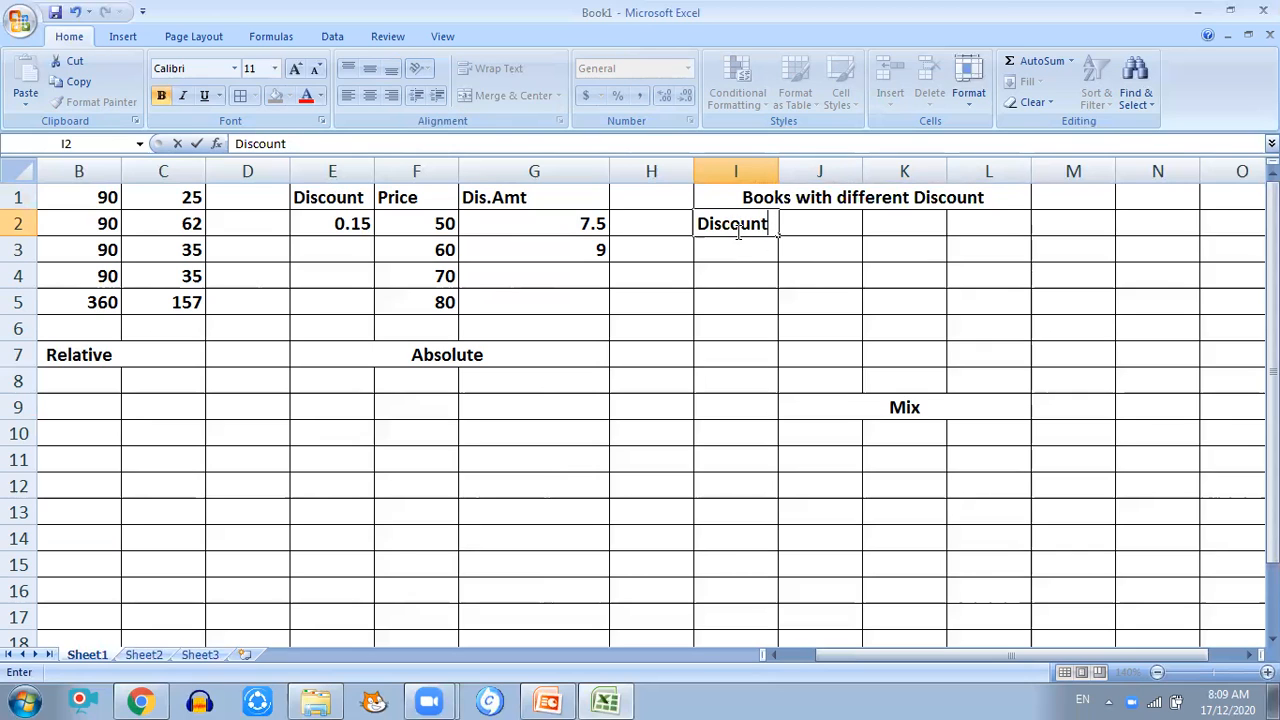
pyautogui.click(819, 226)
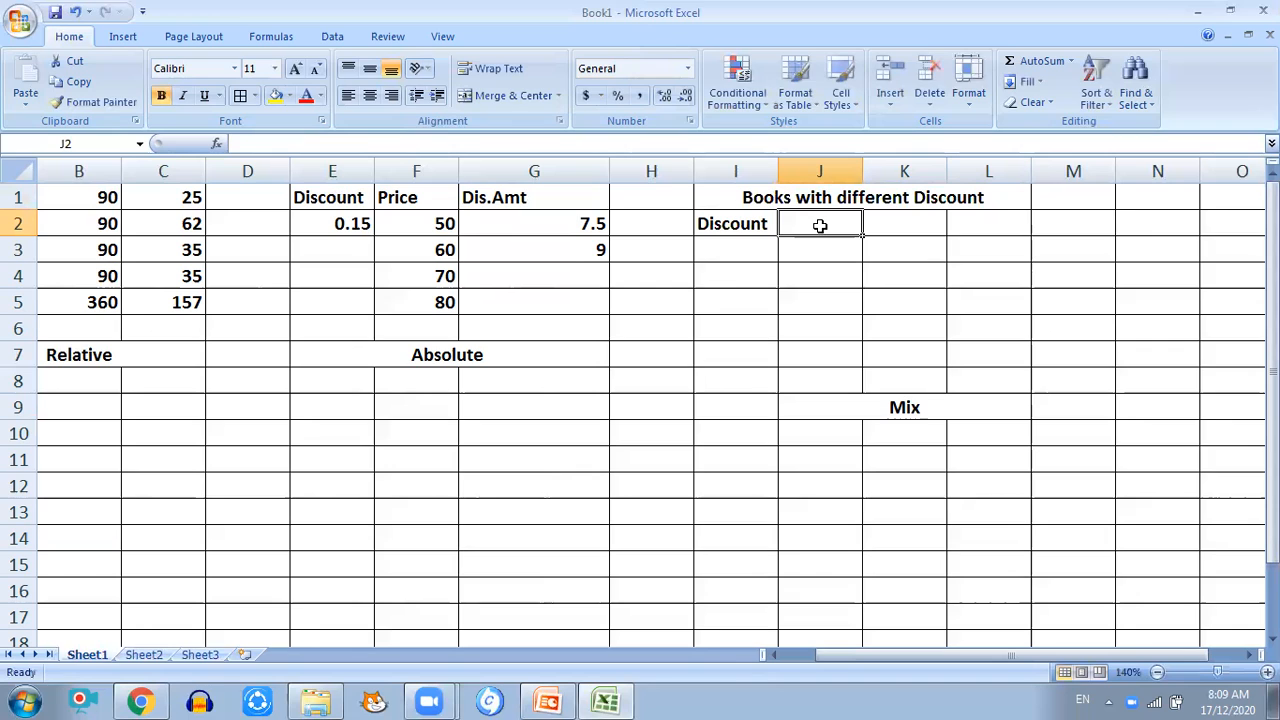
pyautogui.write('0.15')
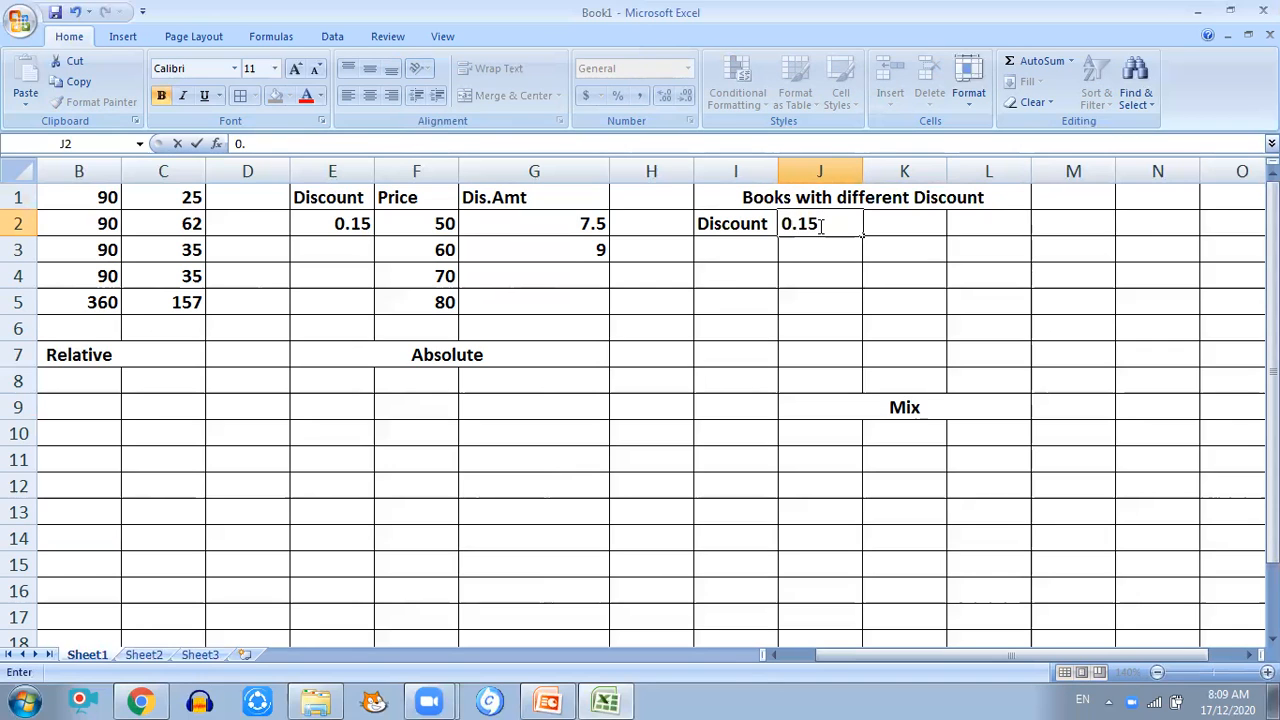
pyautogui.press('Tab')
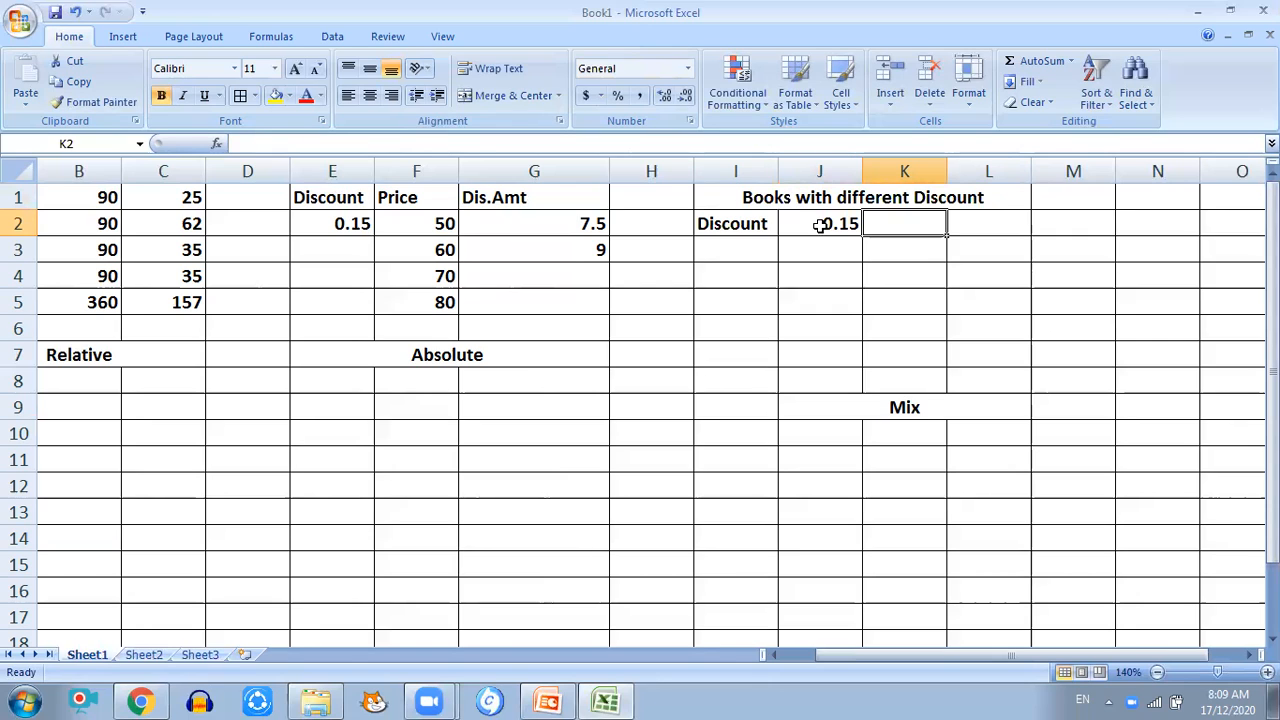
pyautogui.write('0.25')
pyautogui.press('Tab')
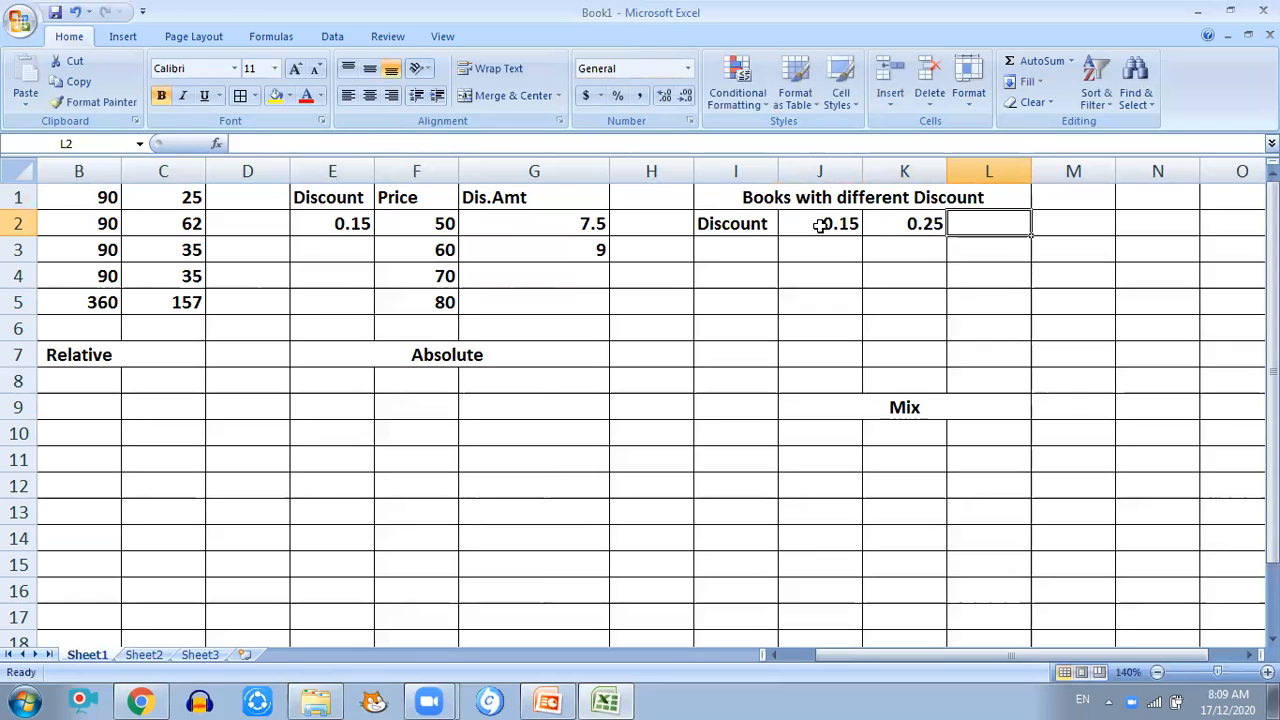
pyautogui.write('0.')
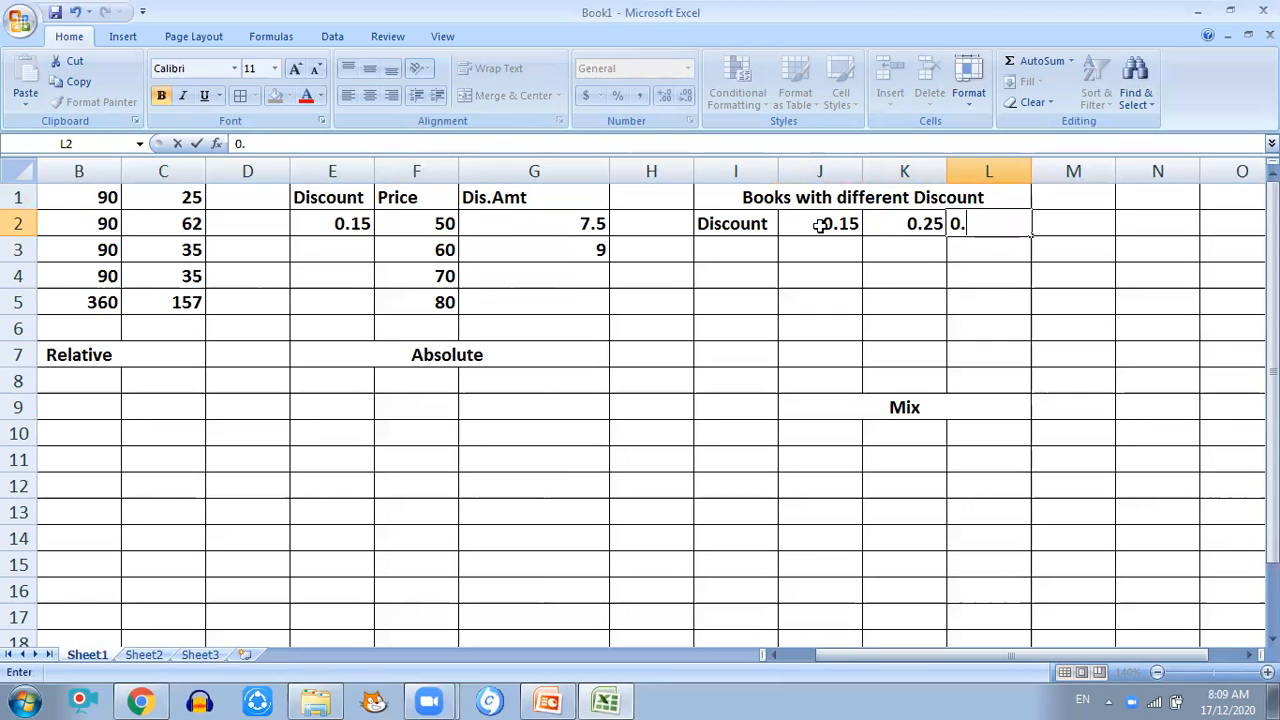
pyautogui.write('35')
pyautogui.click(812, 251)
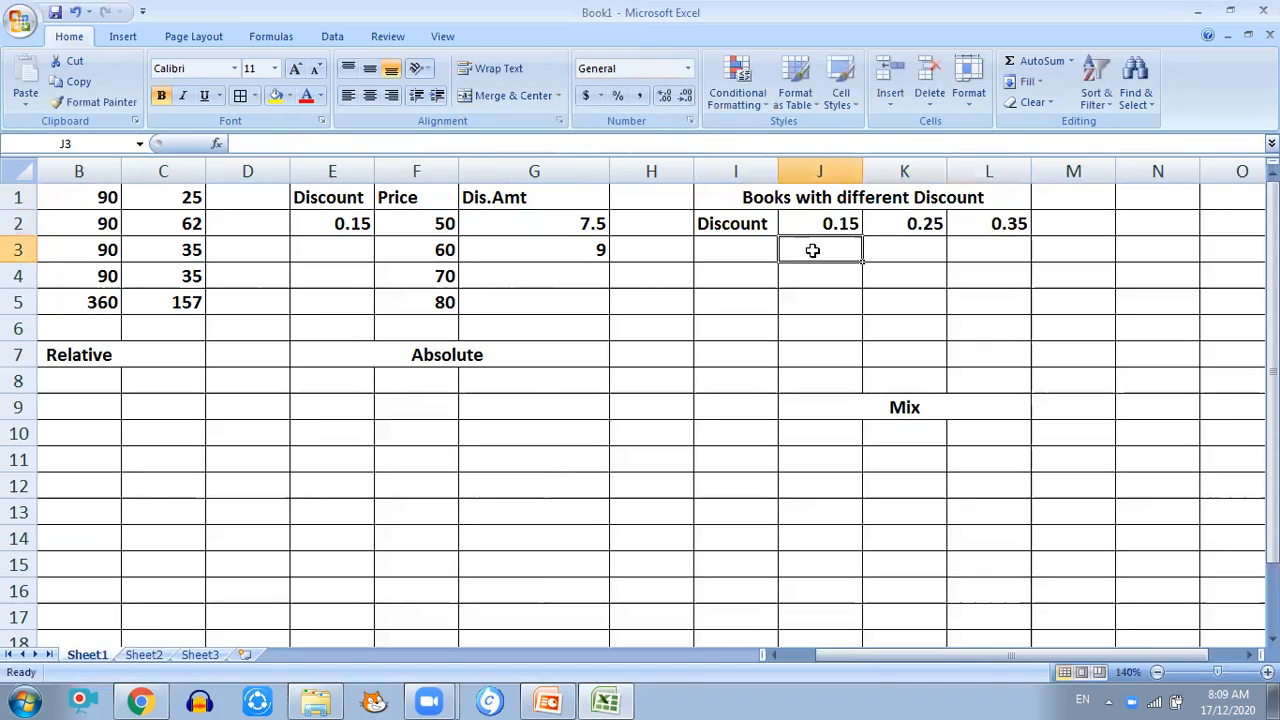
# - Label cell I3 Price and list the prices 50, 60, 70 and 80 below it in I4 to I7
pyautogui.click(735, 252)
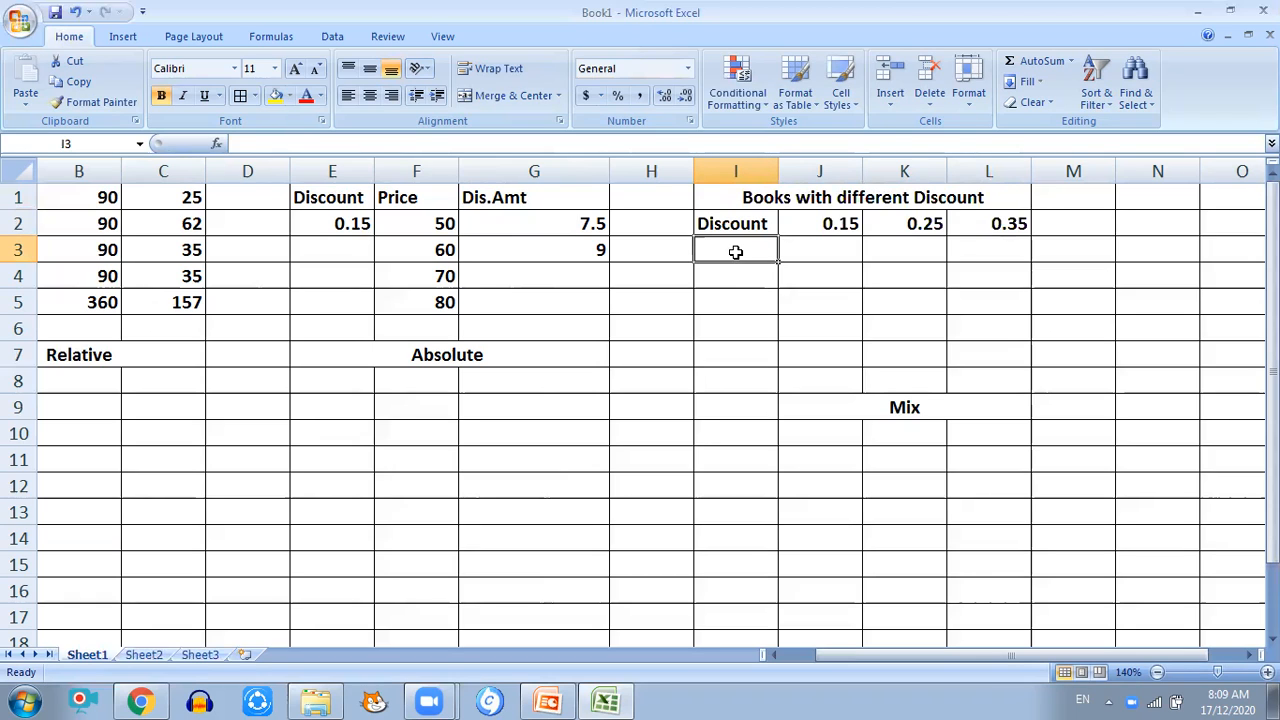
pyautogui.write('Price')
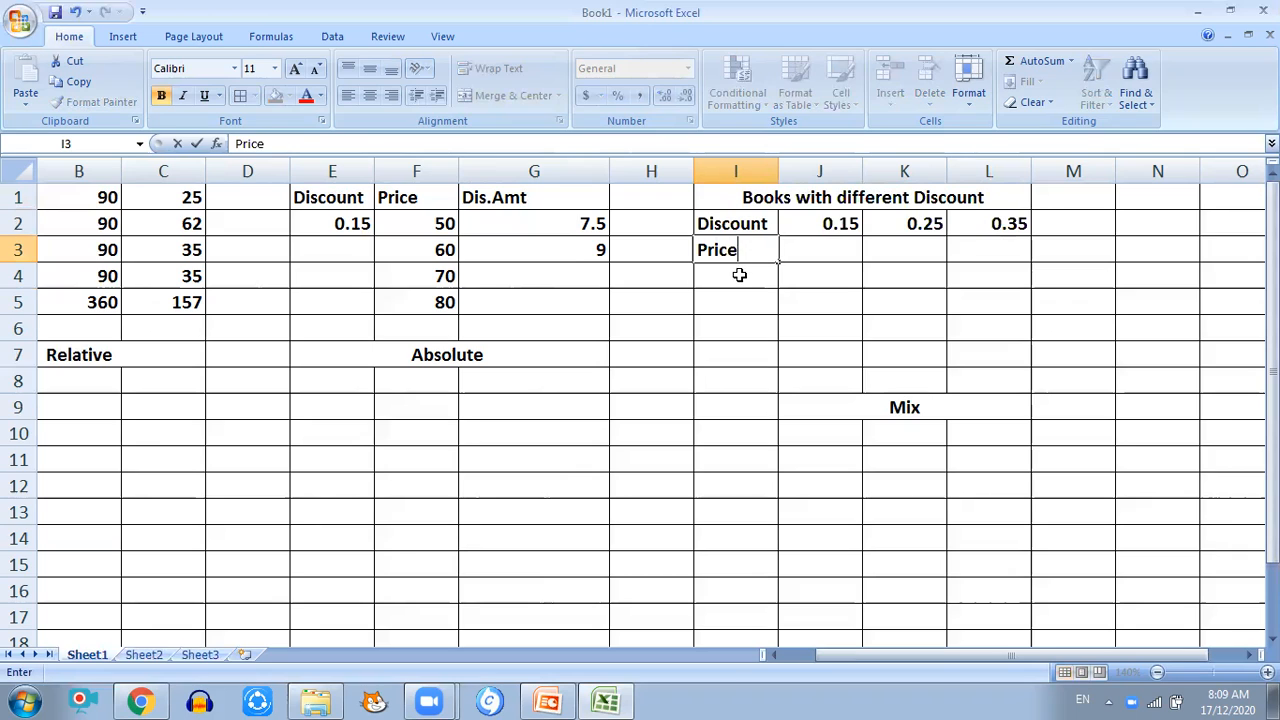
pyautogui.click(739, 275)
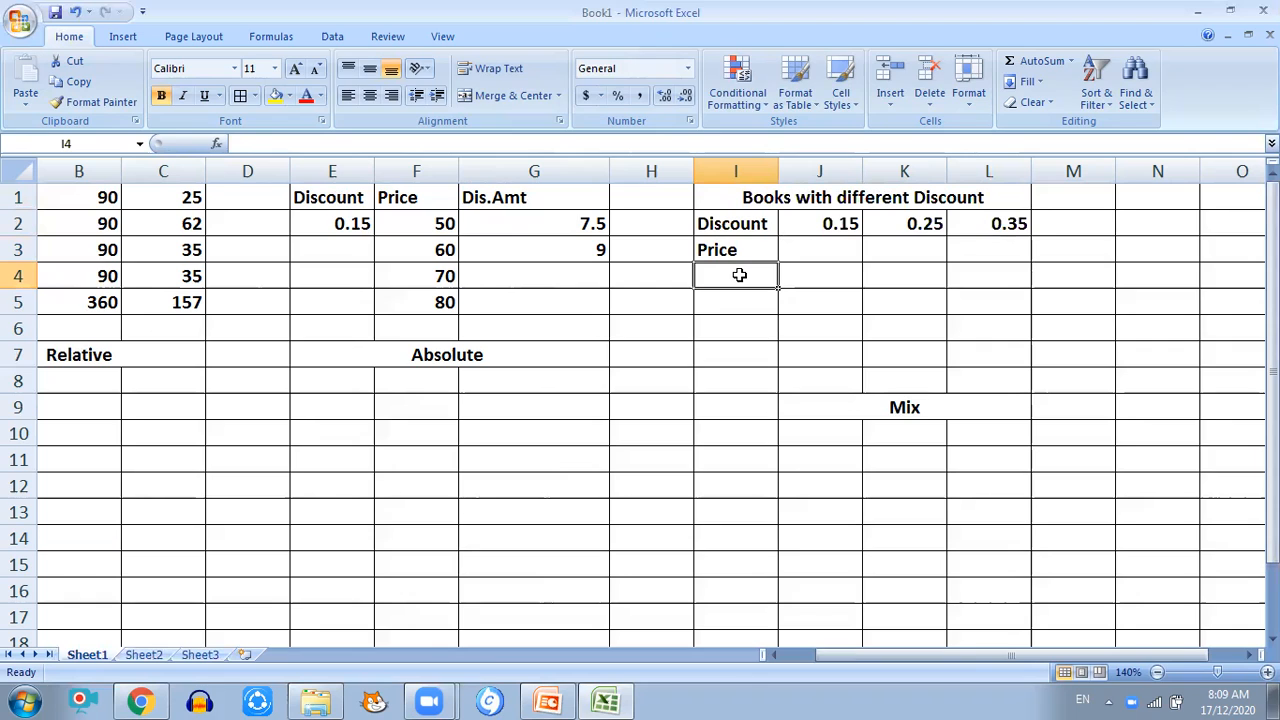
pyautogui.write('50')
pyautogui.press('Return')
pyautogui.write('60')
pyautogui.press('Return')
pyautogui.write('70')
pyautogui.press('Return')
pyautogui.write('80')
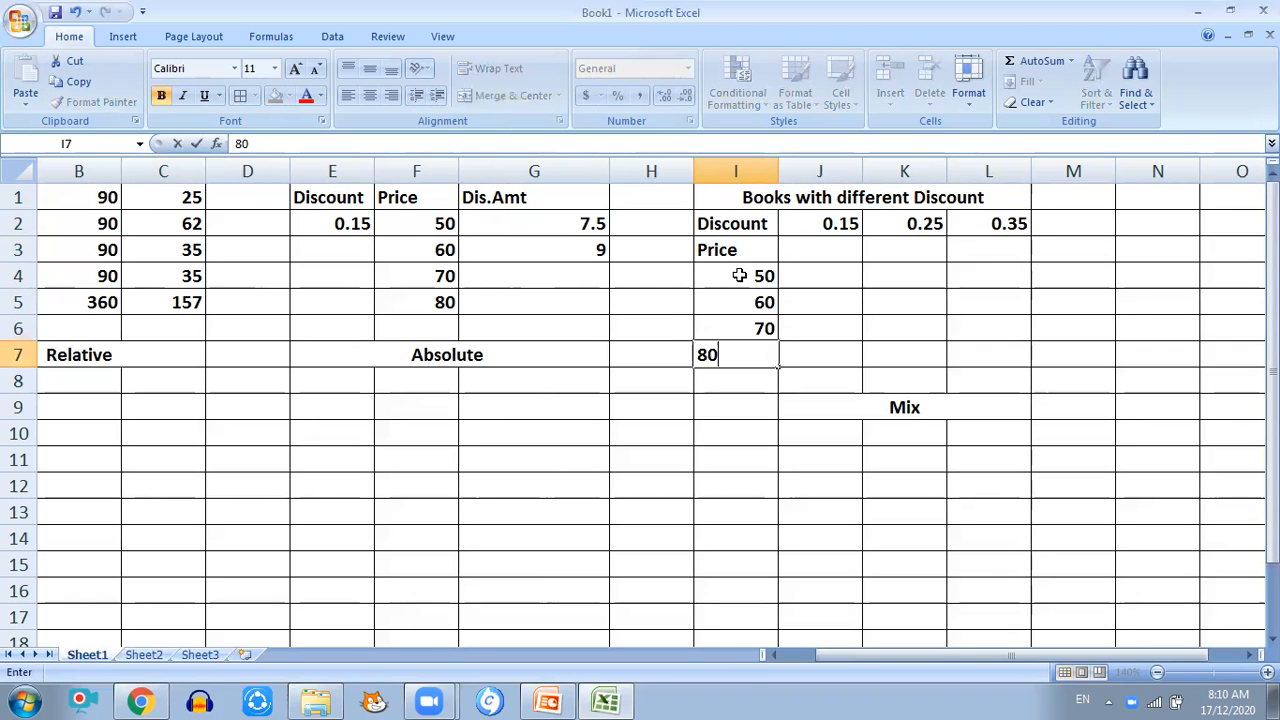
pyautogui.press('Return')
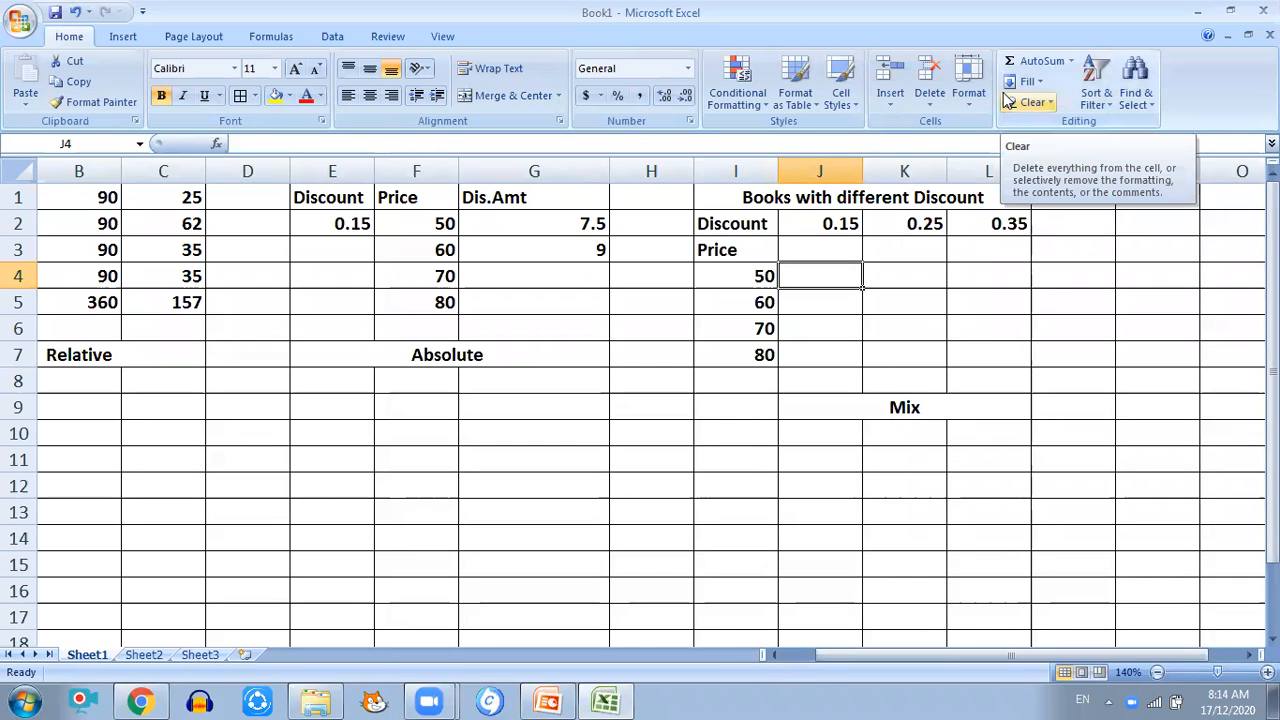
# - Enter the mixed-reference formula =$I4*J$2 in cell J4 to calculate the discount amount
pyautogui.write('=')
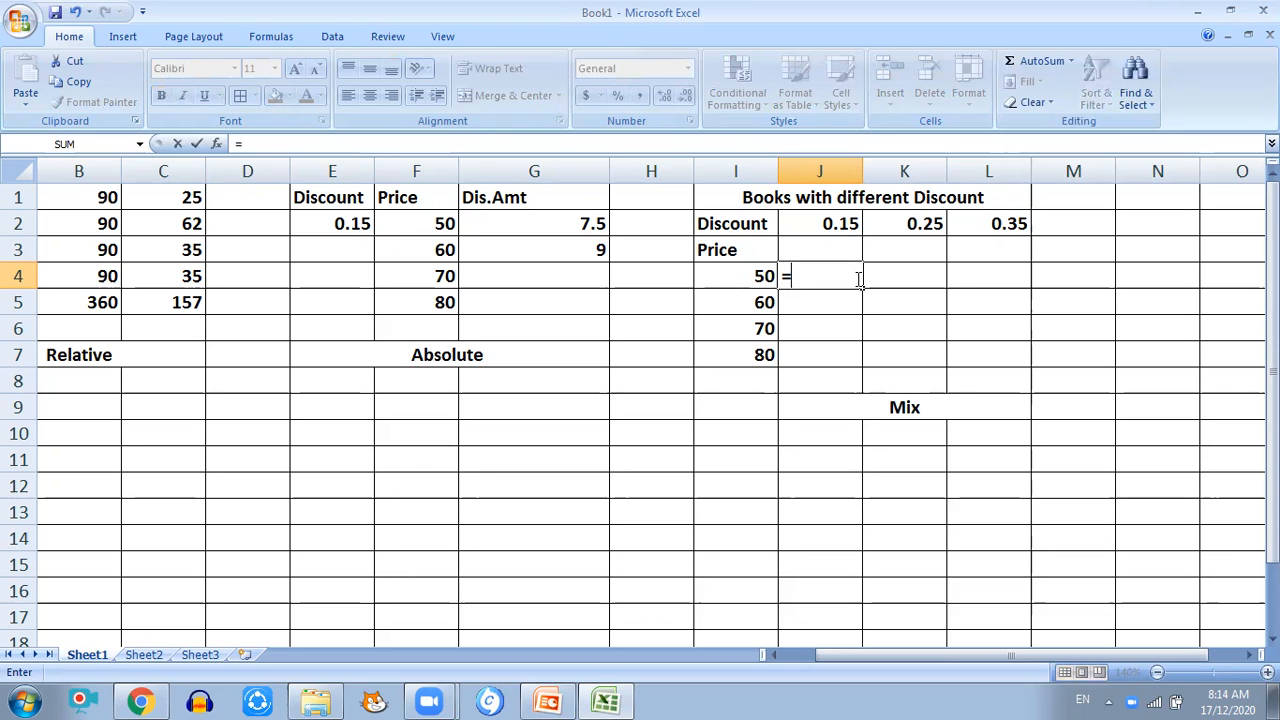
pyautogui.write('$i4')
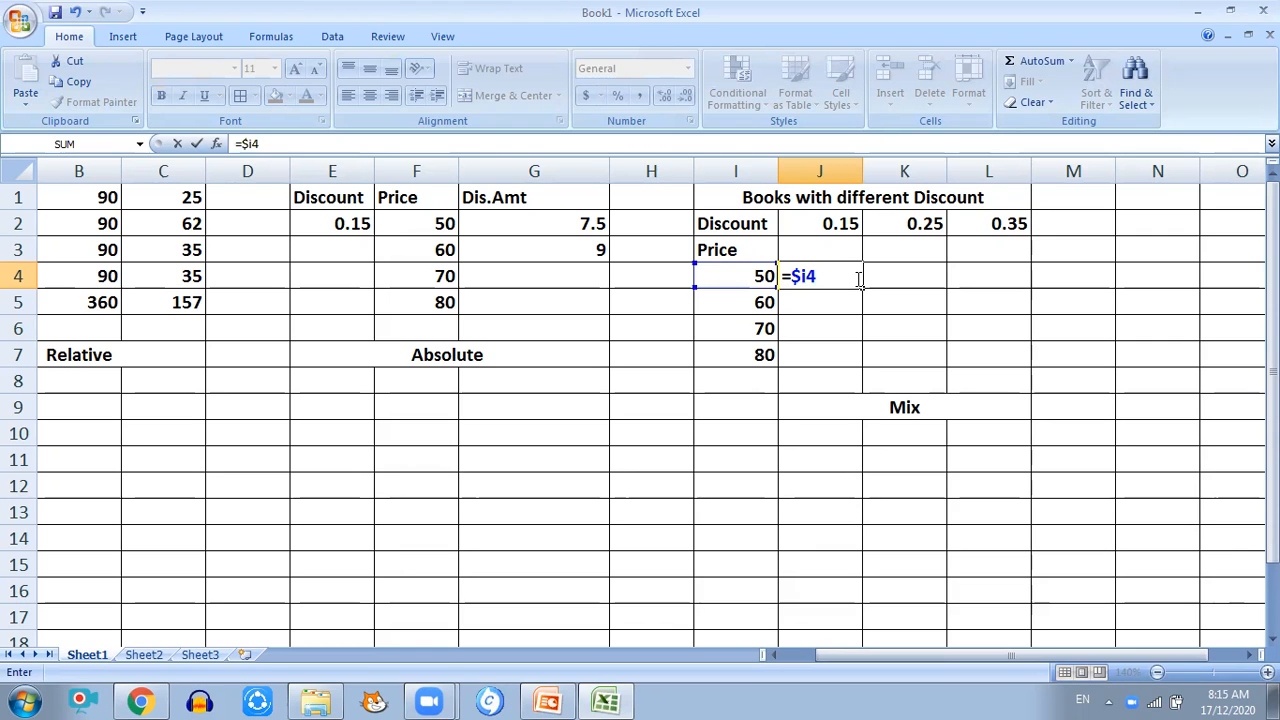
pyautogui.write('*')
pyautogui.write('j$2')
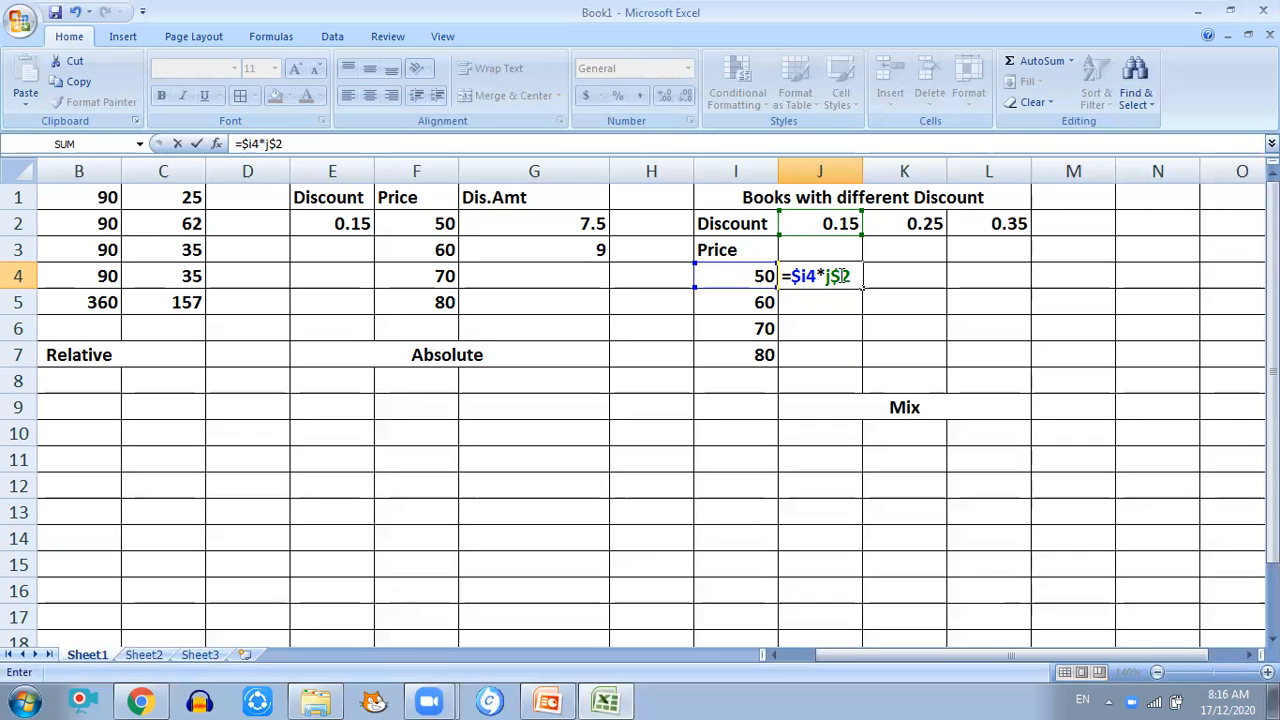
pyautogui.press('Return')
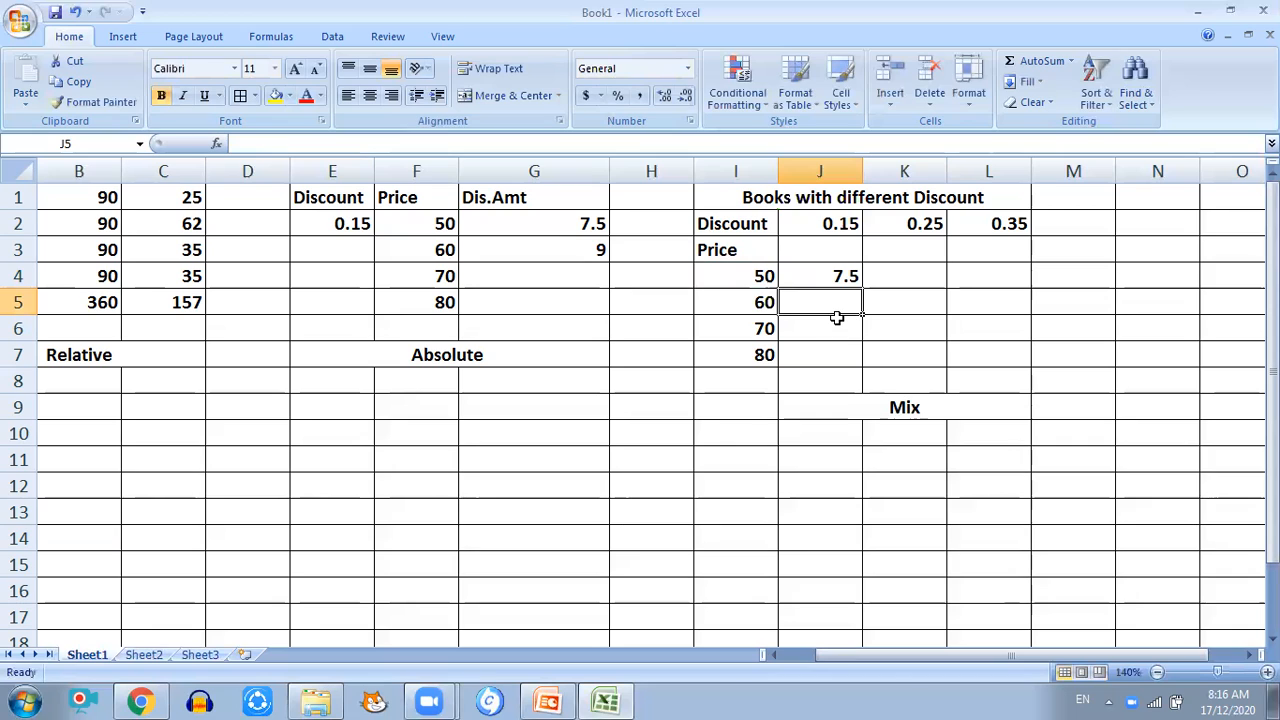
# - Fill the discount formula from J4 down to J7 and check the copied formulas' references
pyautogui.click(836, 278)
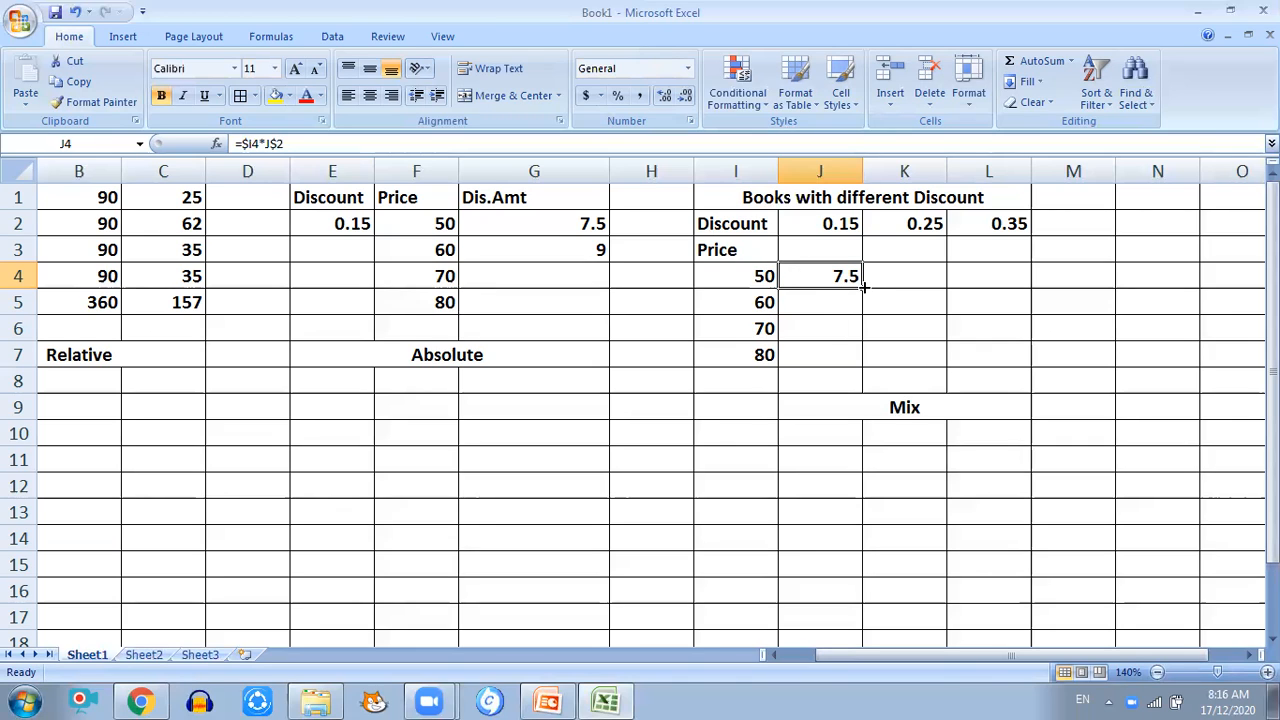
pyautogui.moveTo(862, 287); pyautogui.dragTo(865, 358)
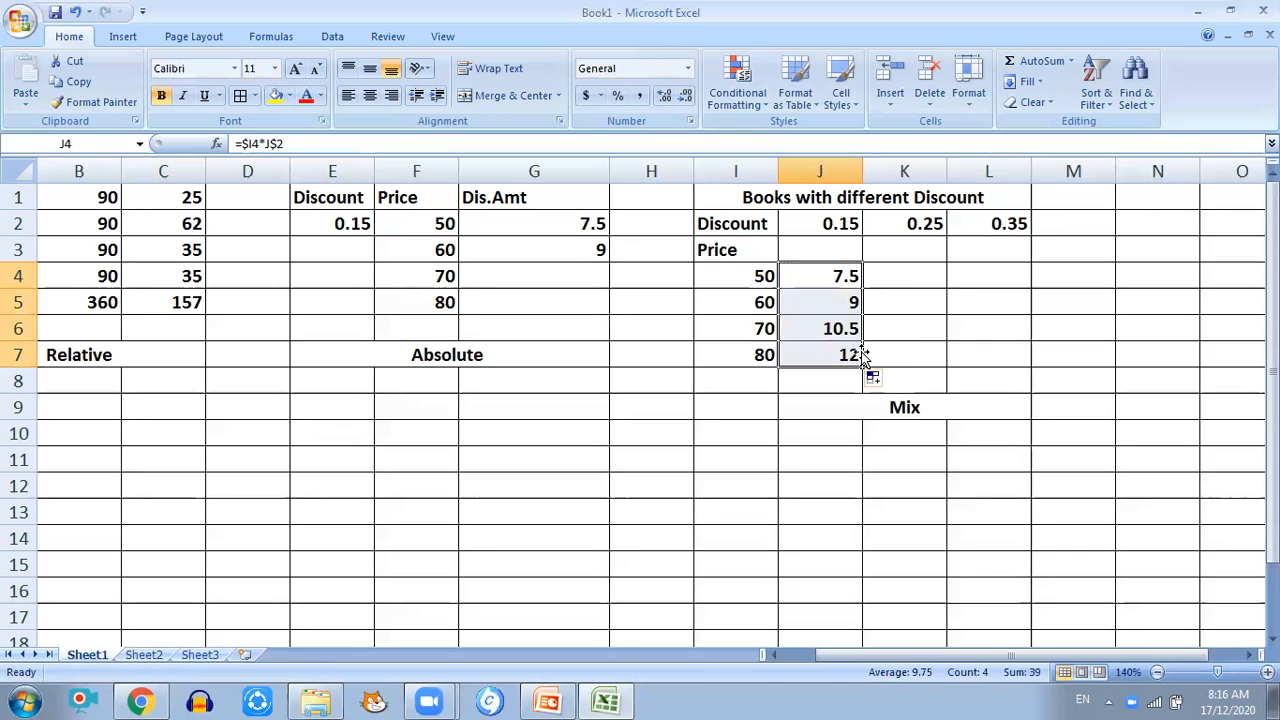
pyautogui.click(838, 304)
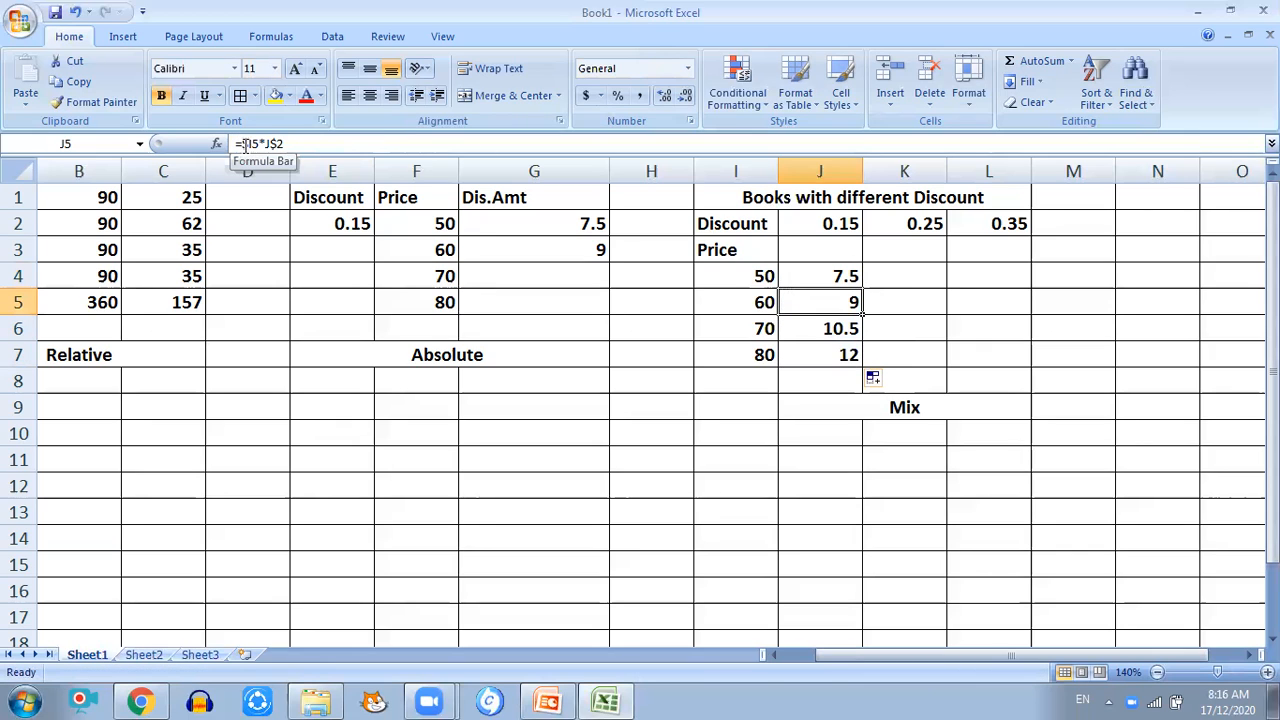
pyautogui.click(732, 300)
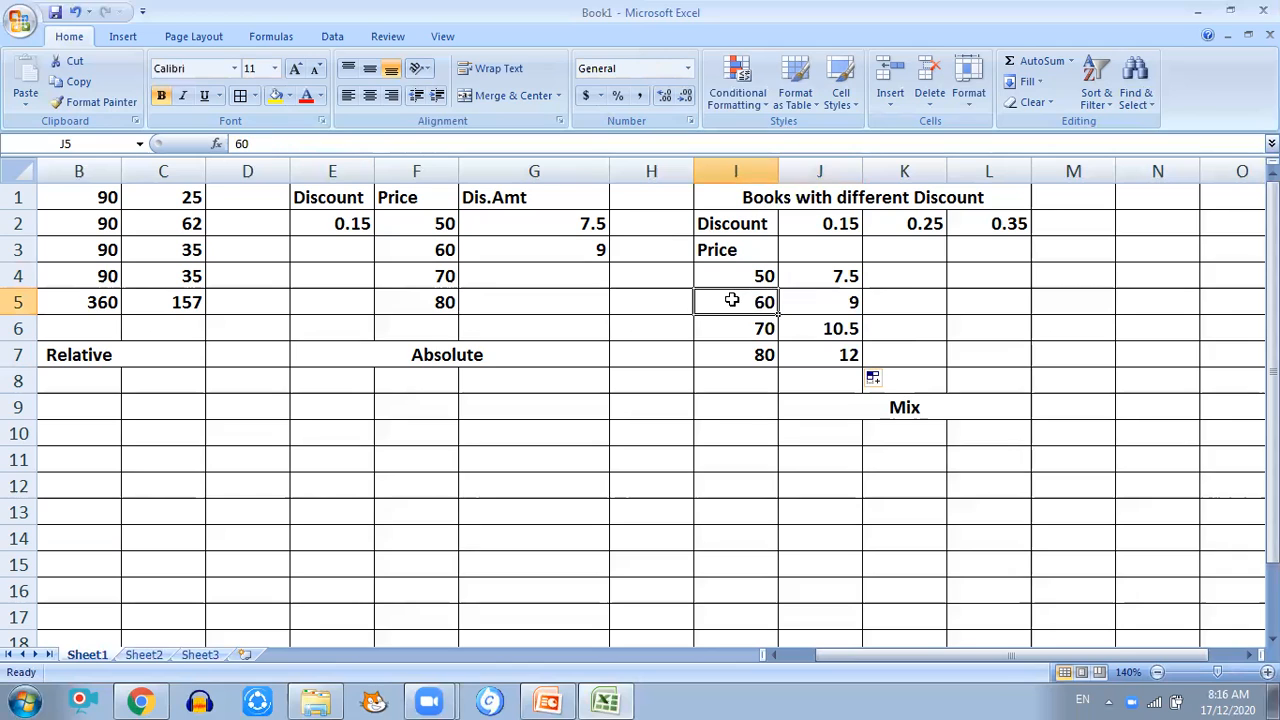
pyautogui.click(815, 304)
pyautogui.click(822, 329)
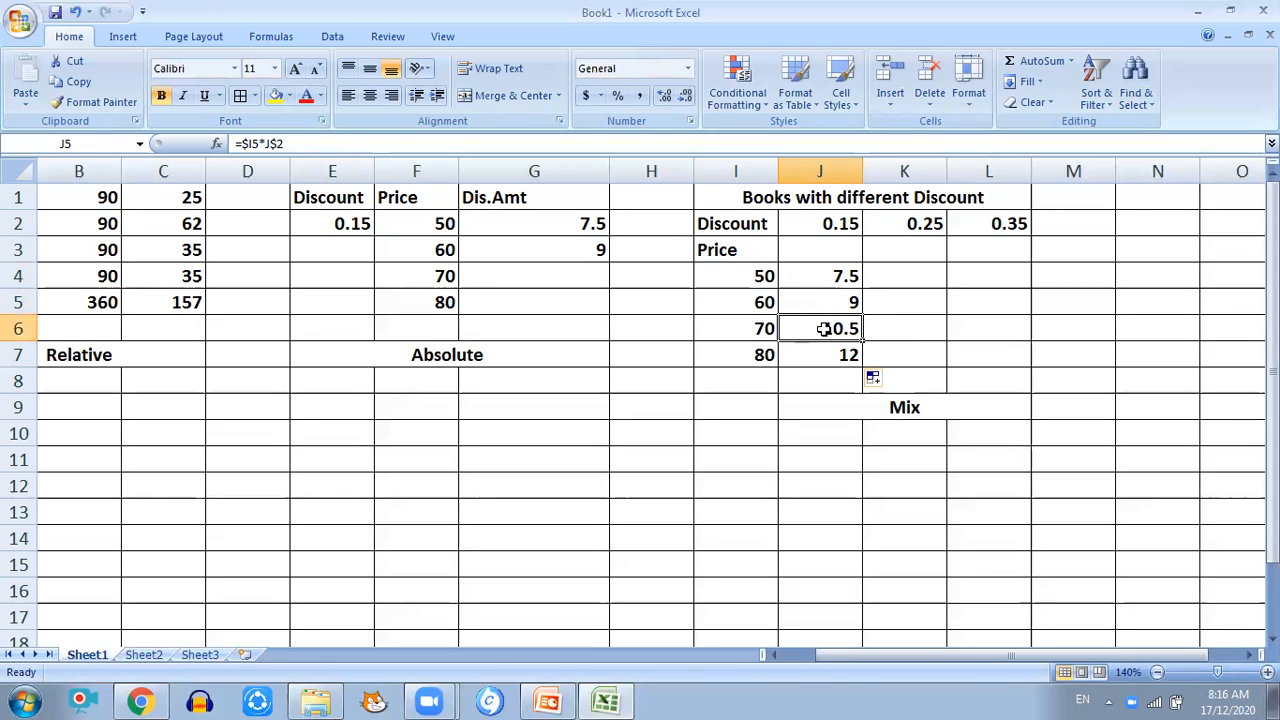
pyautogui.click(821, 351)
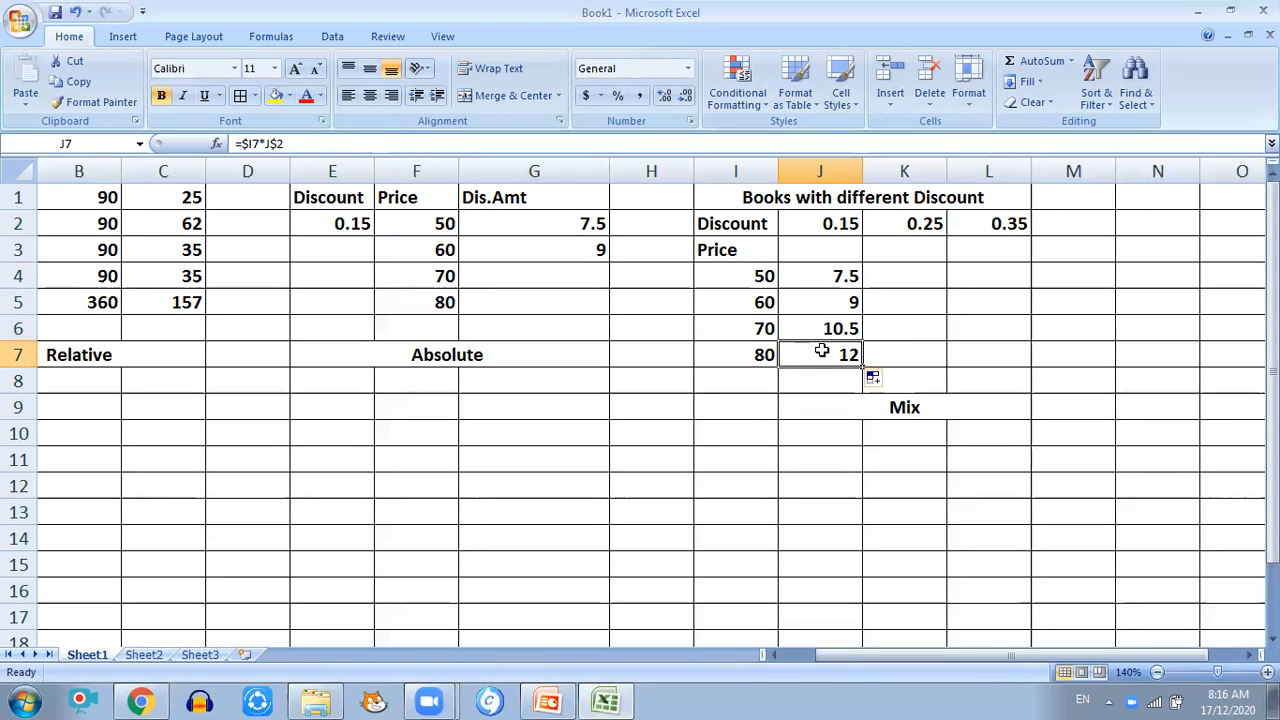
# - Copy the discount formula from J4 to K4 under the 0.25 rate
pyautogui.click(845, 278)
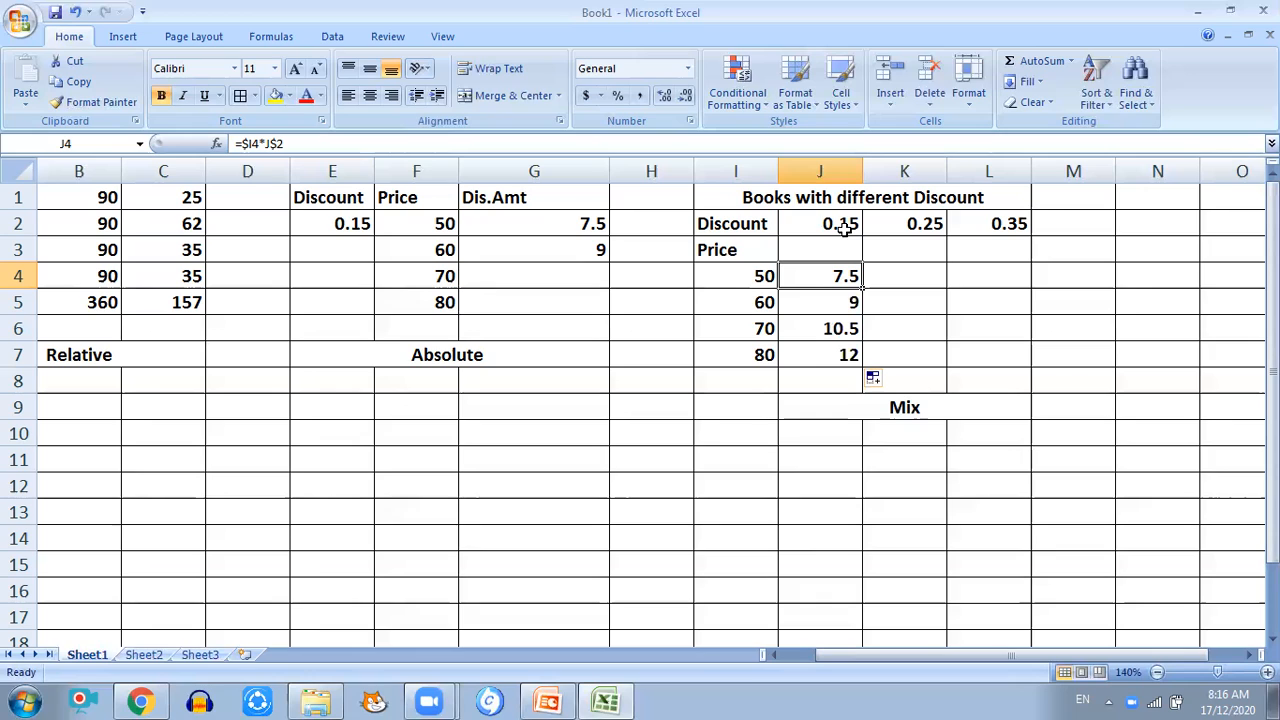
pyautogui.hotkey('ctrl', 'c')
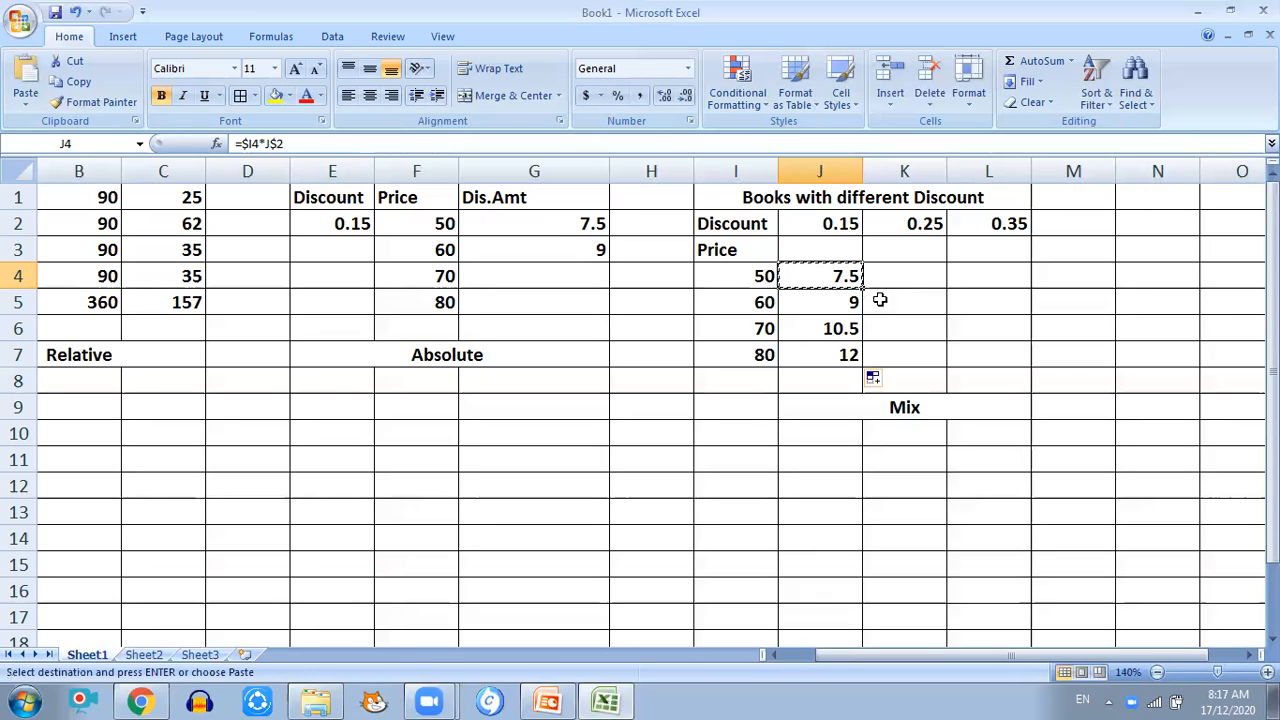
pyautogui.click(903, 275)
pyautogui.hotkey('ctrl', 'v')
pyautogui.click(914, 300)
pyautogui.click(912, 277)
pyautogui.press('Escape')
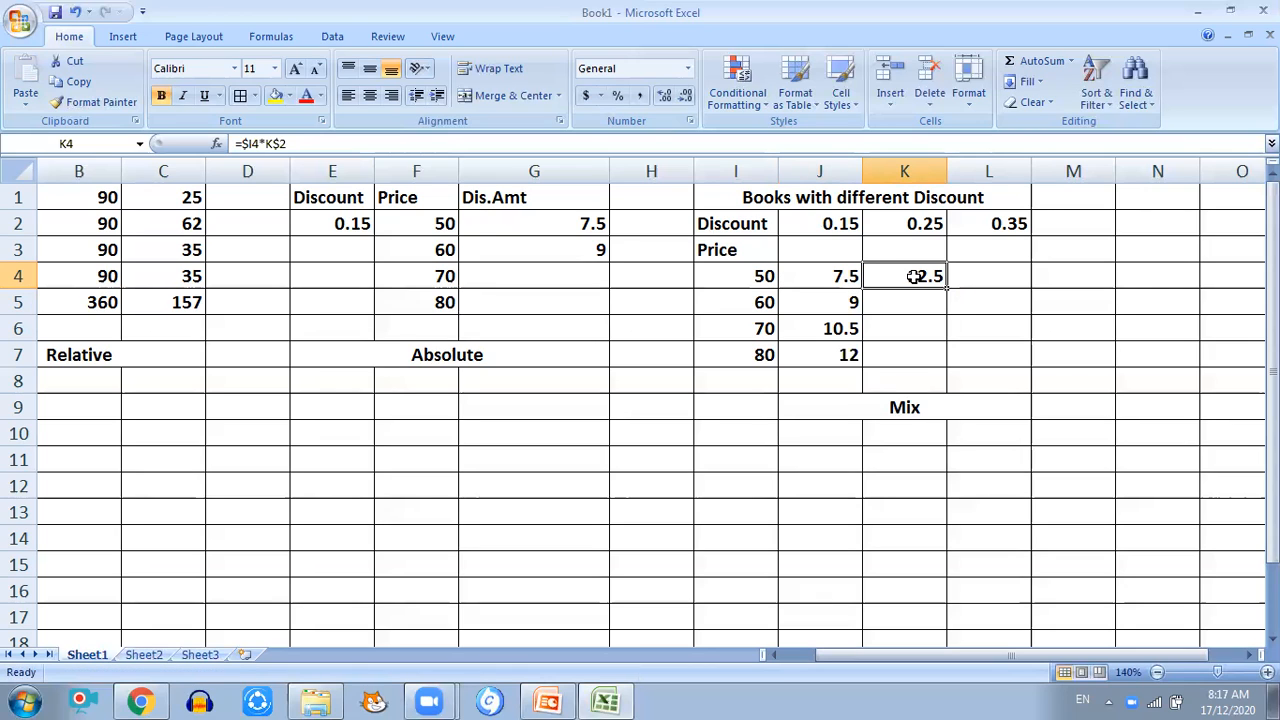
# - Compare K4's formula with its rate in K2, and review the relative, absolute and mixed reference examples
pyautogui.click(935, 222)
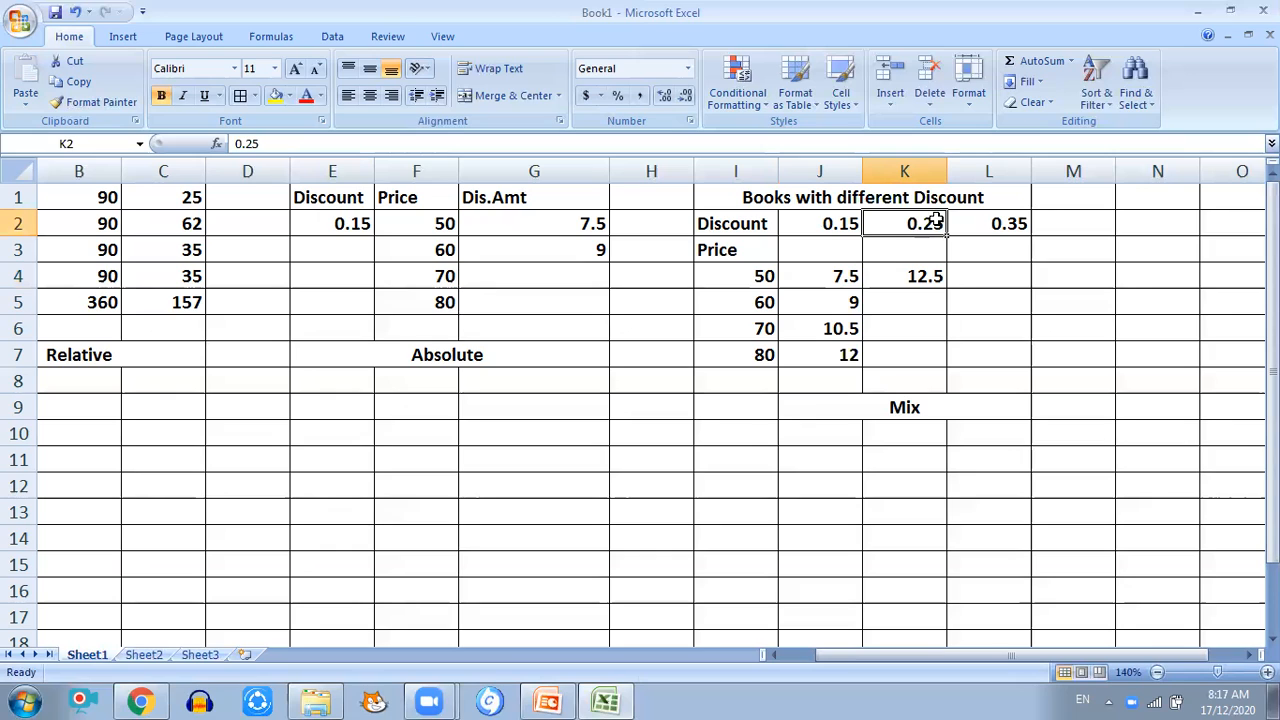
pyautogui.click(917, 274)
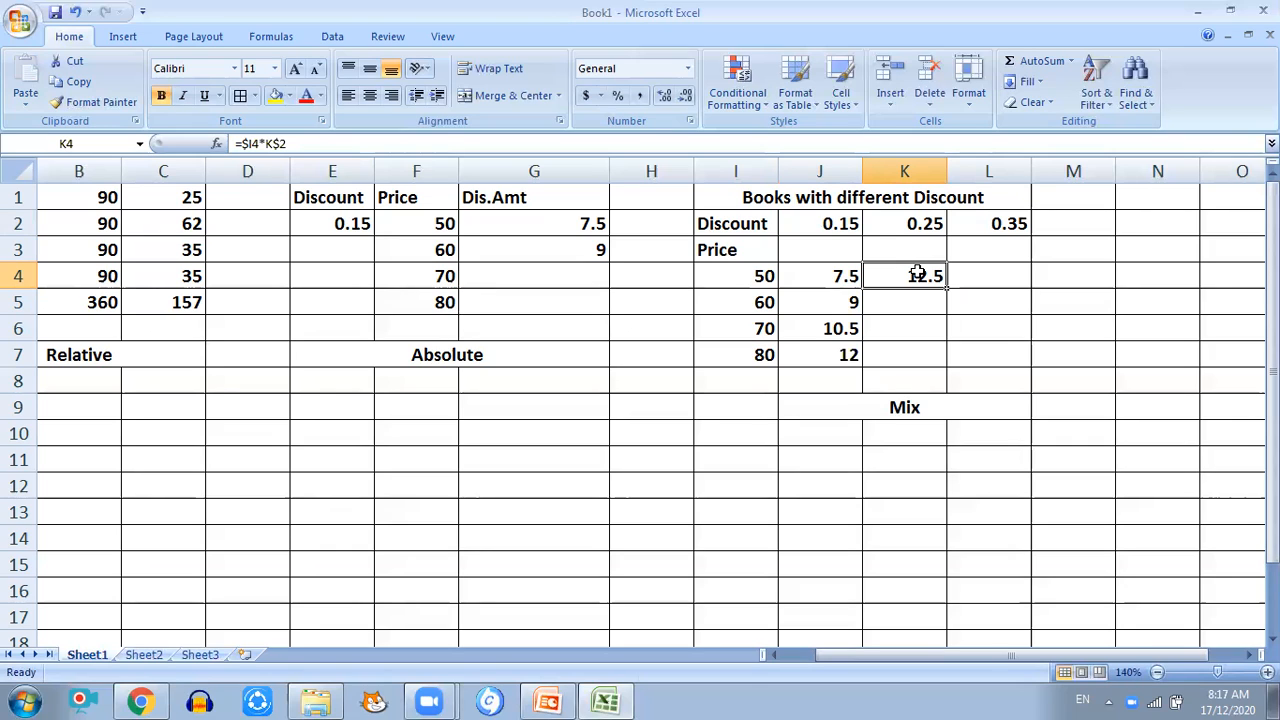
pyautogui.click(930, 231)
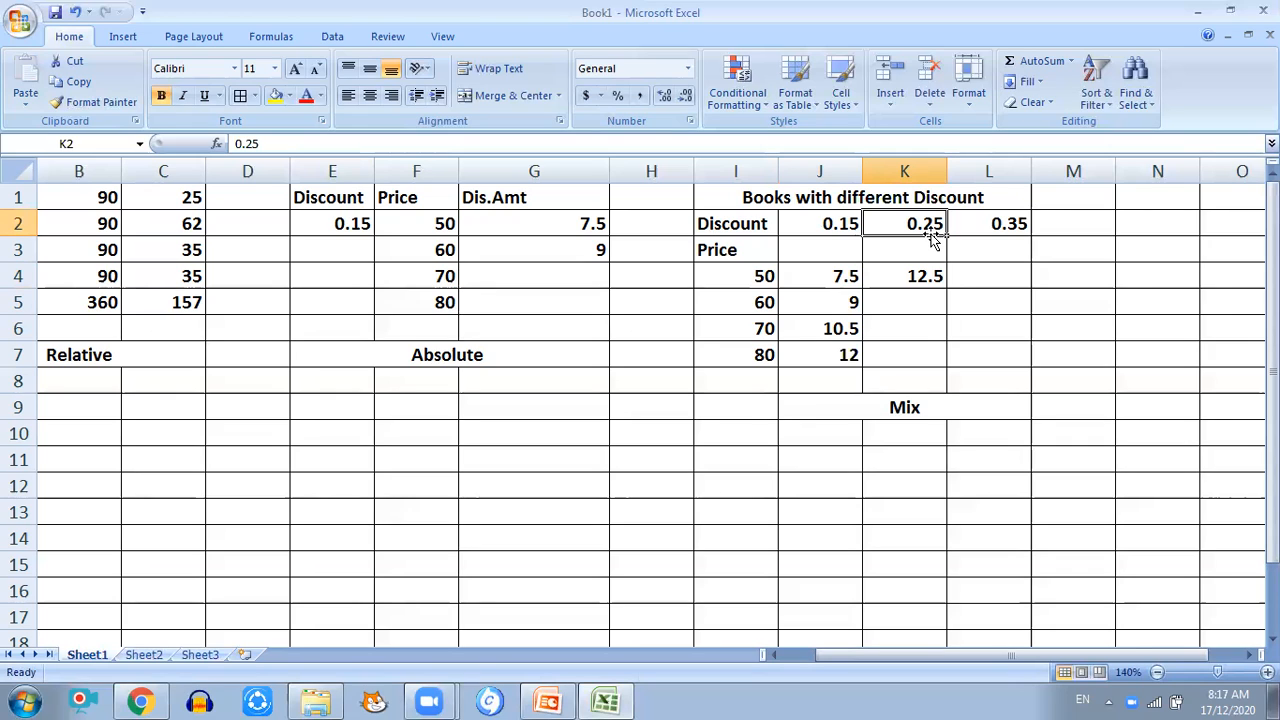
pyautogui.moveTo(810, 655)
pyautogui.mouseDown()
pyautogui.moveTo(866, 651)
pyautogui.moveTo(800, 654)
pyautogui.mouseUp()
pyautogui.click(201, 354)
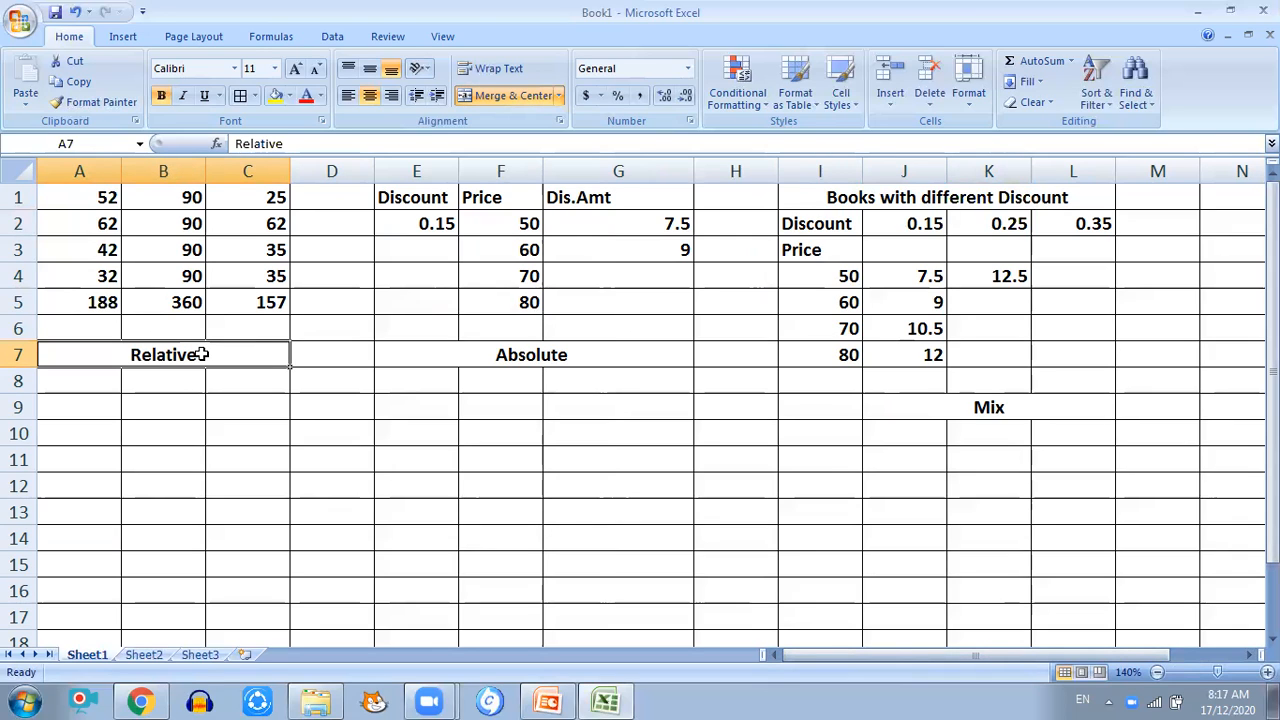
pyautogui.click(433, 225)
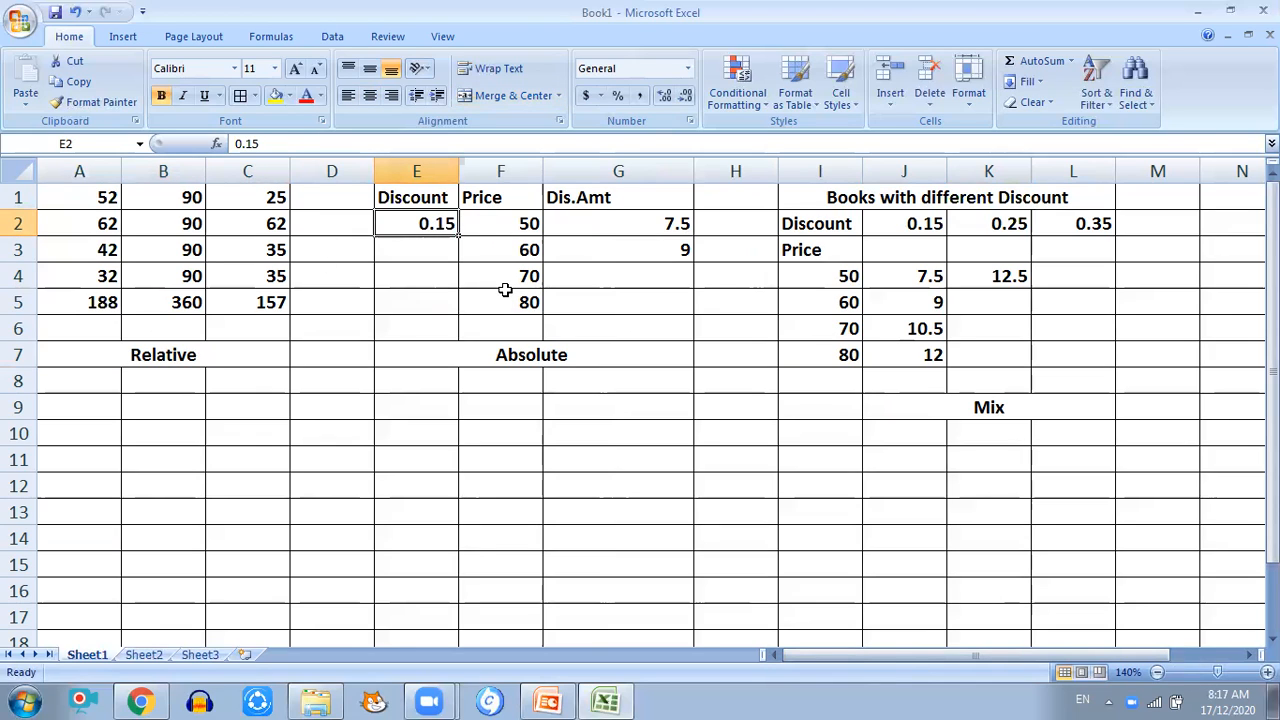
pyautogui.click(523, 354)
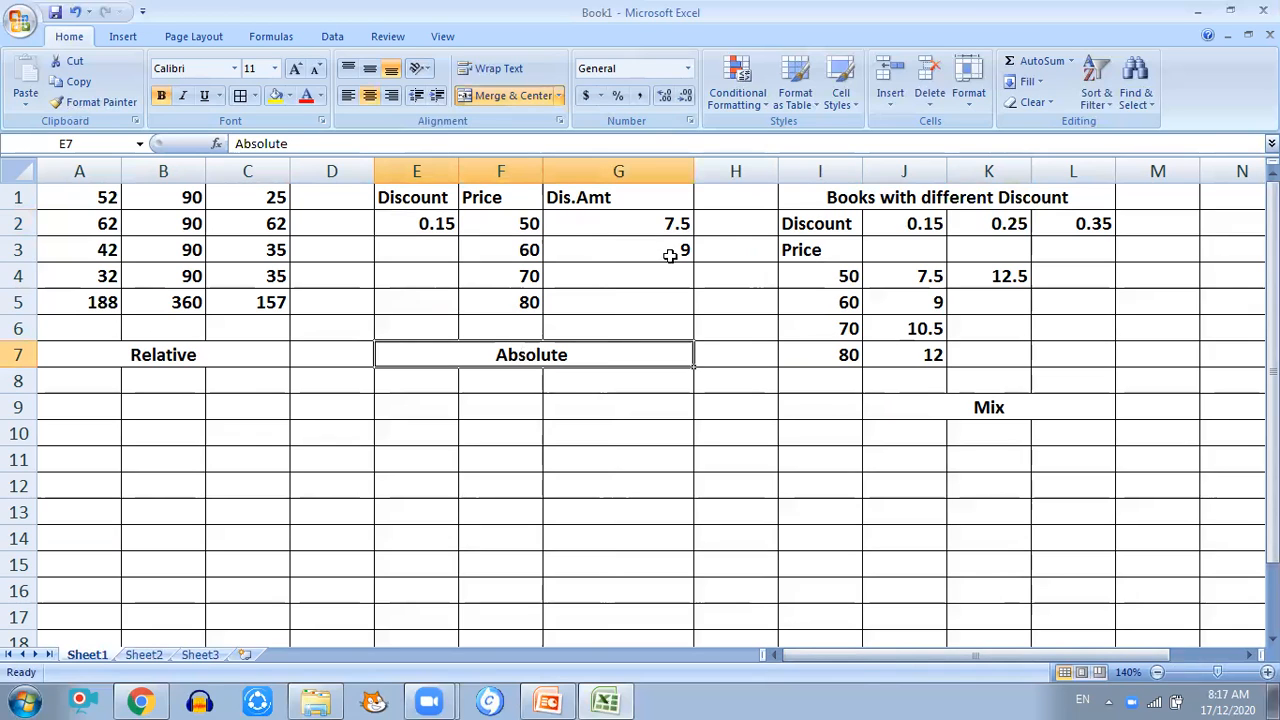
pyautogui.click(665, 224)
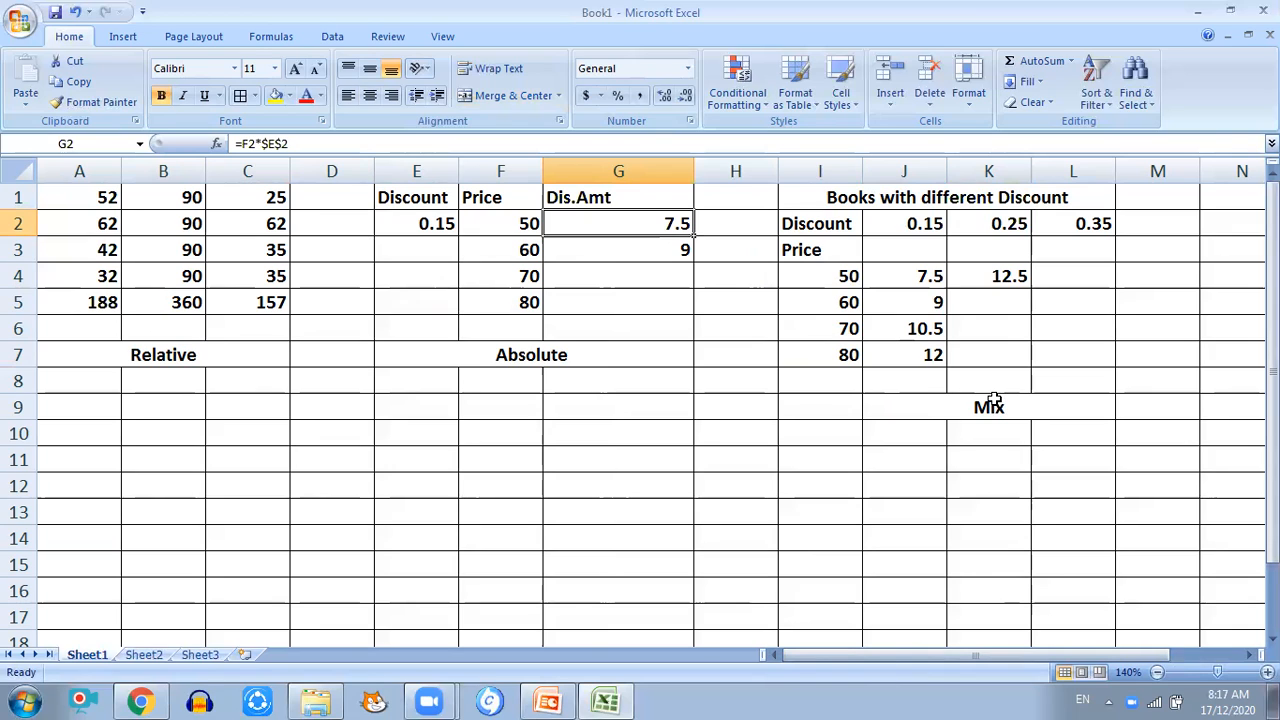
pyautogui.click(940, 278)
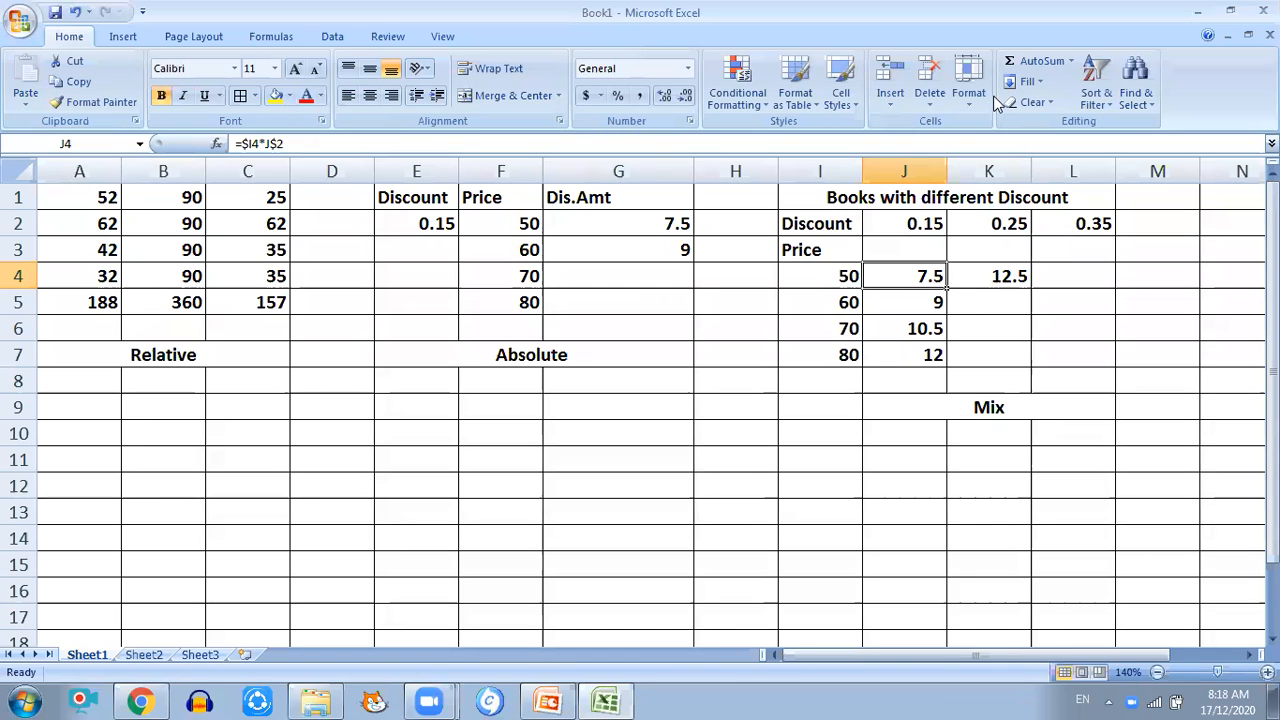
# - On Sheet2, set the font size of all cells to 28 and apply borders to every cell
pyautogui.click(145, 656)
pyautogui.click(18, 170)
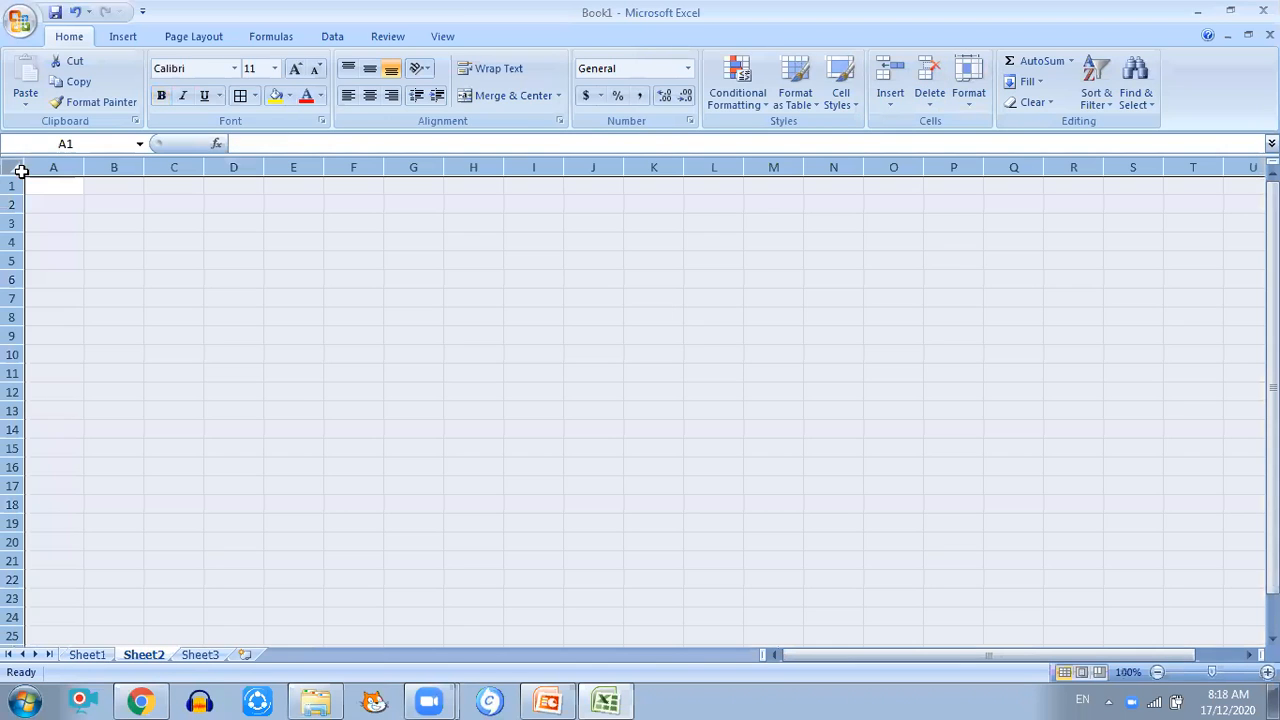
pyautogui.click(295, 68)
pyautogui.click(295, 68)
pyautogui.click(295, 68)
pyautogui.click(295, 68)
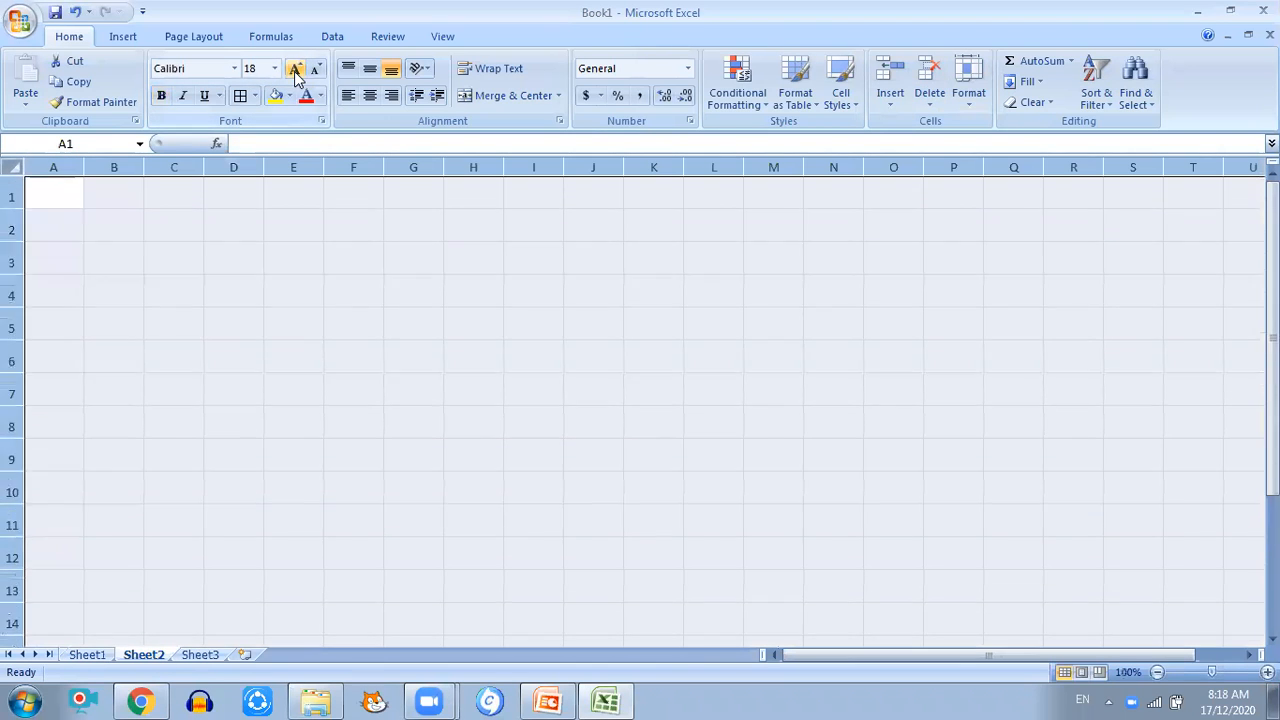
pyautogui.click(295, 68)
pyautogui.click(295, 68)
pyautogui.click(295, 68)
pyautogui.click(295, 68)
pyautogui.click(295, 68)
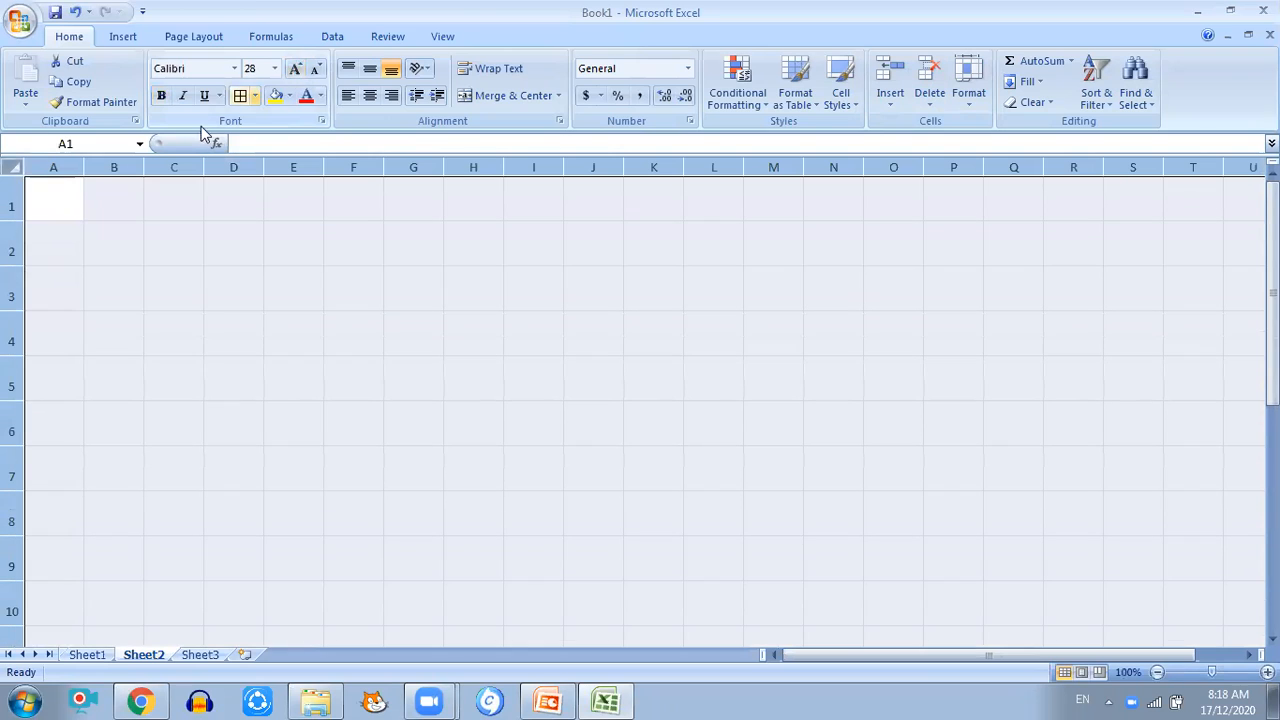
pyautogui.click(242, 95)
pyautogui.click(123, 211)
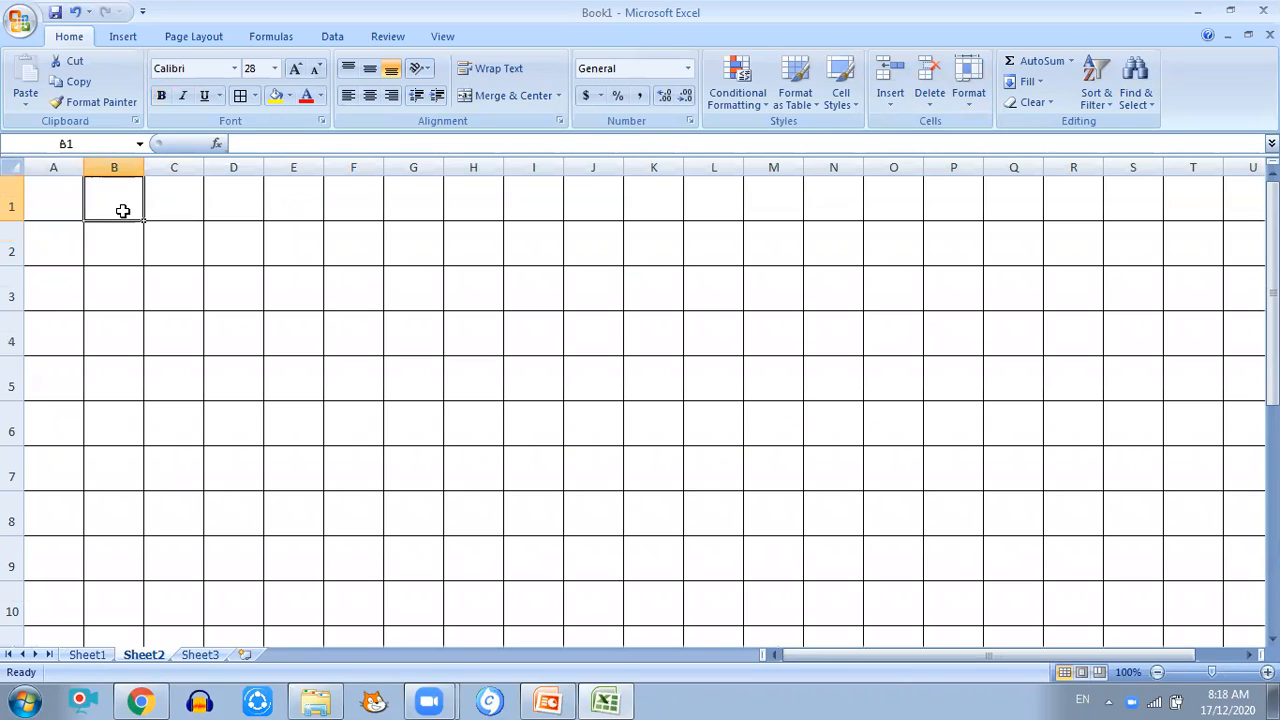
# - Enter the unsorted numbers 6, 5, 3, 2, 1, 4, 7, 8 and 0 in cells B1 to B9
pyautogui.click(77, 203)
pyautogui.click(104, 205)
pyautogui.write('6')
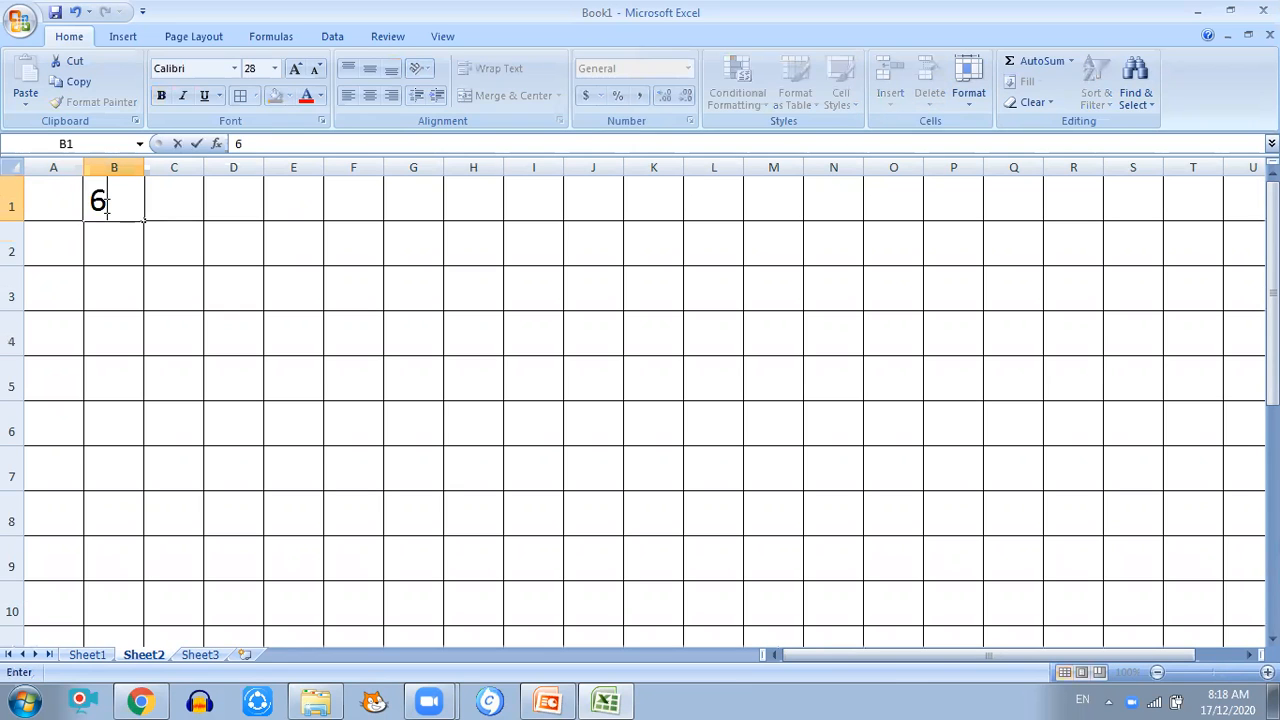
pyautogui.press('Return')
pyautogui.write('5')
pyautogui.press('Return')
pyautogui.write('3')
pyautogui.press('Return')
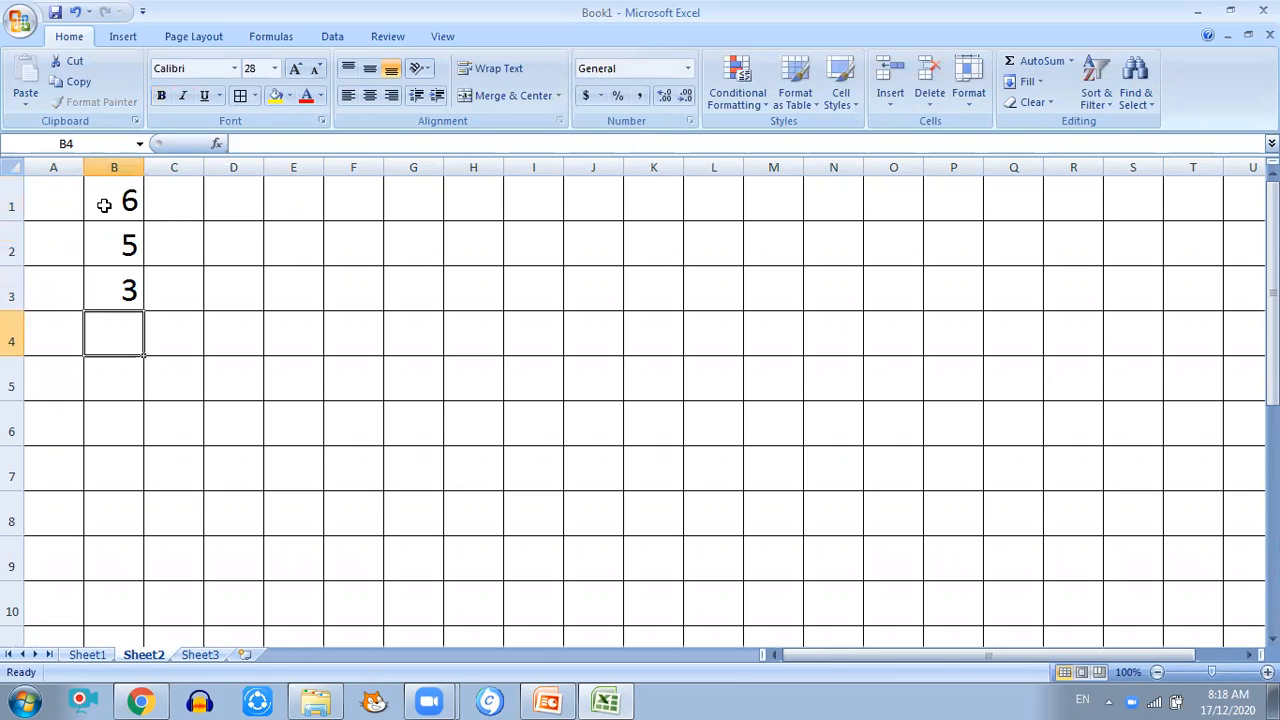
pyautogui.write('2')
pyautogui.press('Return')
pyautogui.write('1')
pyautogui.press('Return')
pyautogui.write('4')
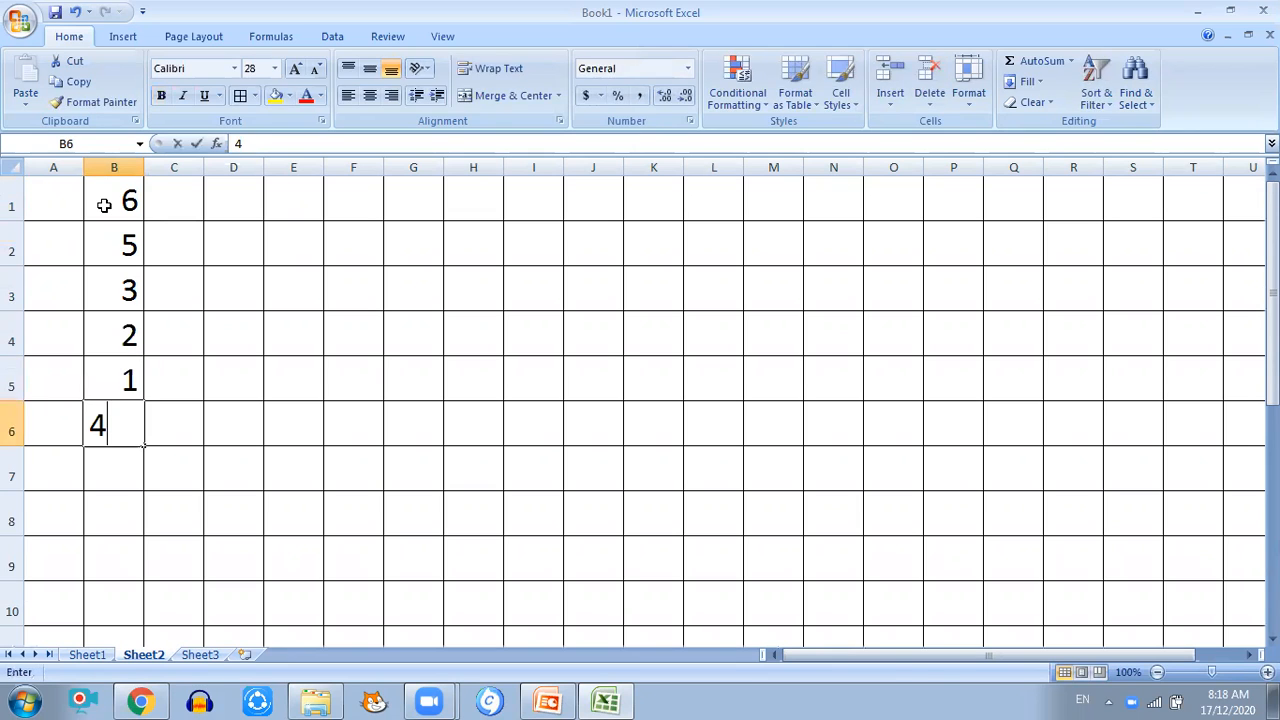
pyautogui.press('Return')
pyautogui.write('7')
pyautogui.press('Return')
pyautogui.write('8')
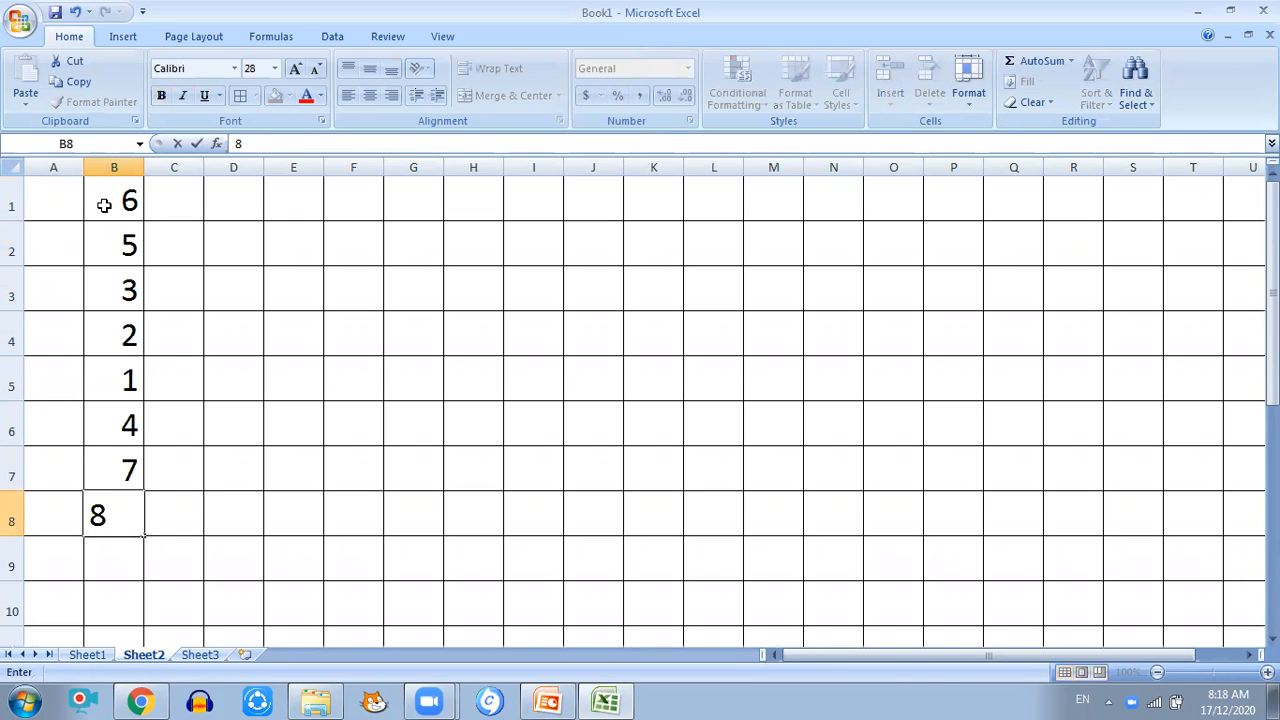
pyautogui.press('Return')
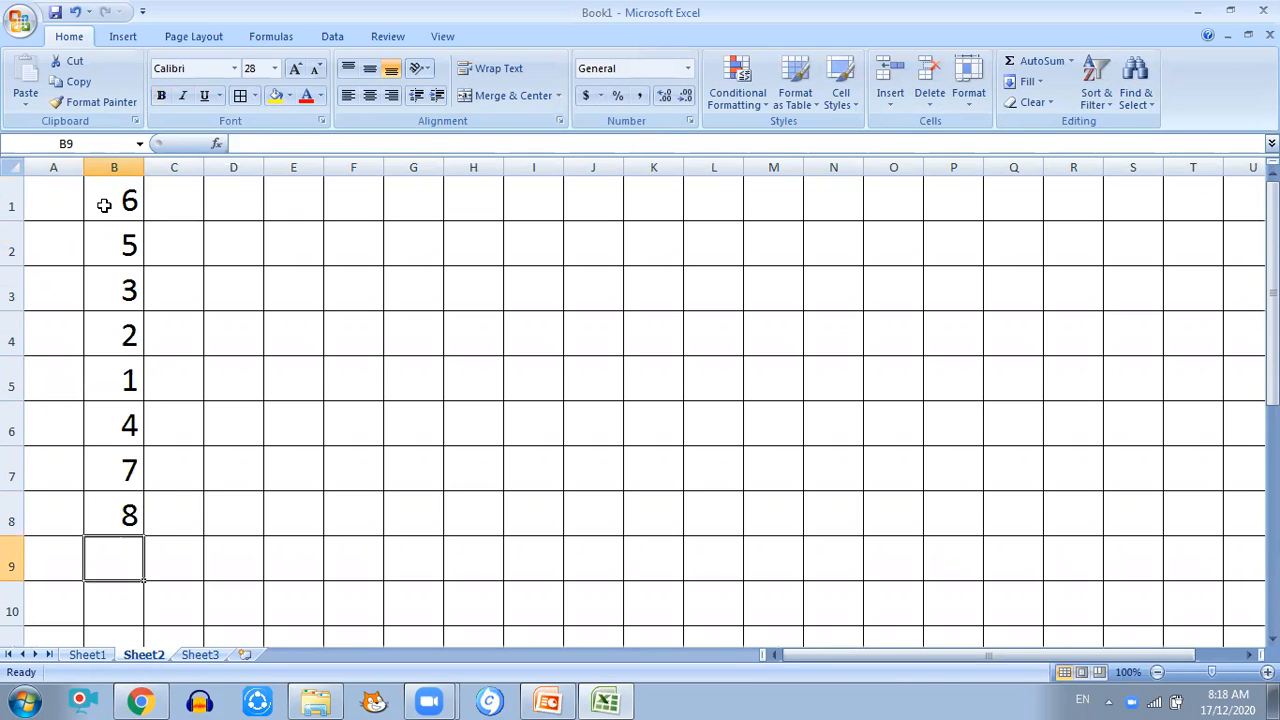
pyautogui.write('0')
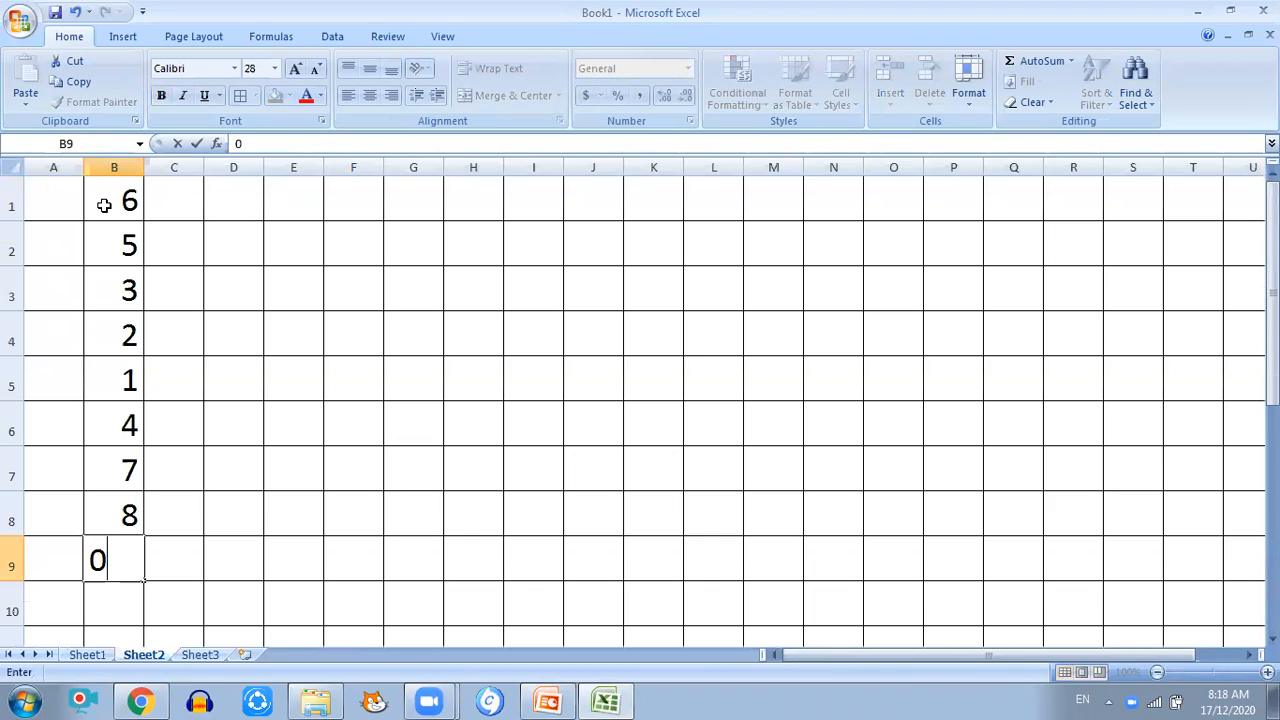
pyautogui.press('Return')
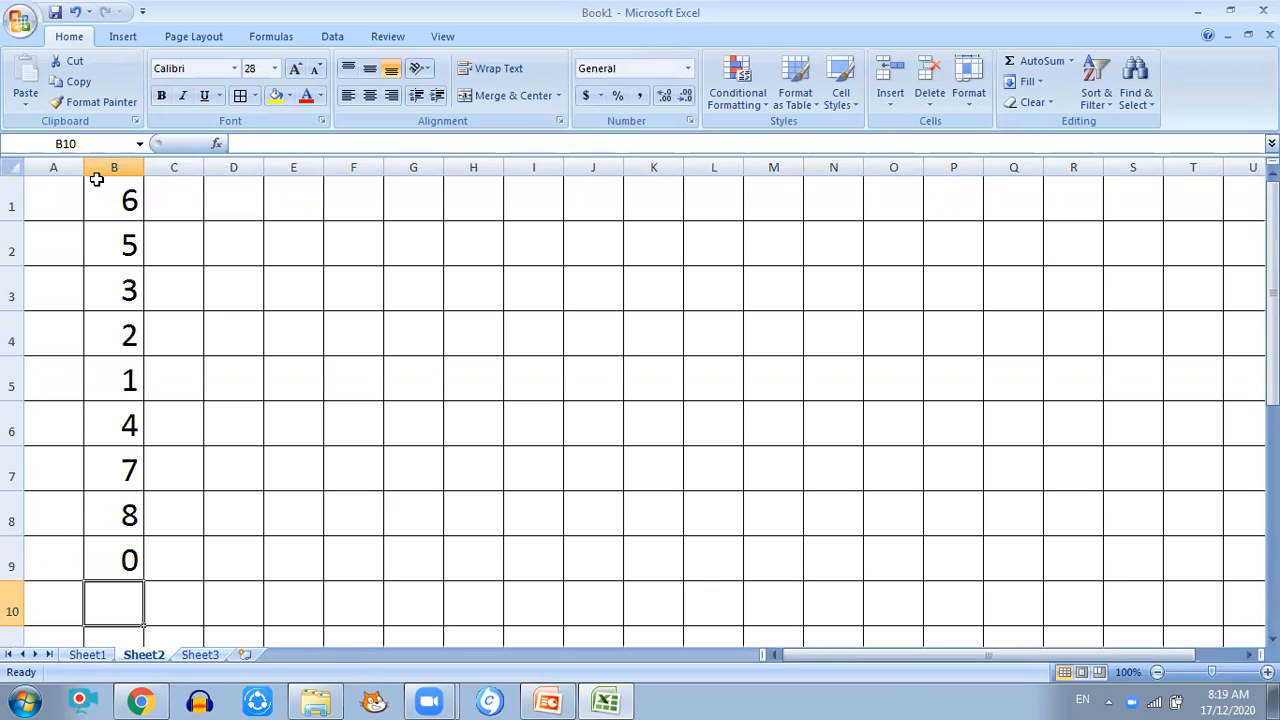
# - Sort the numbers in B1:B9 from smallest to largest
pyautogui.moveTo(100, 200); pyautogui.dragTo(112, 552)
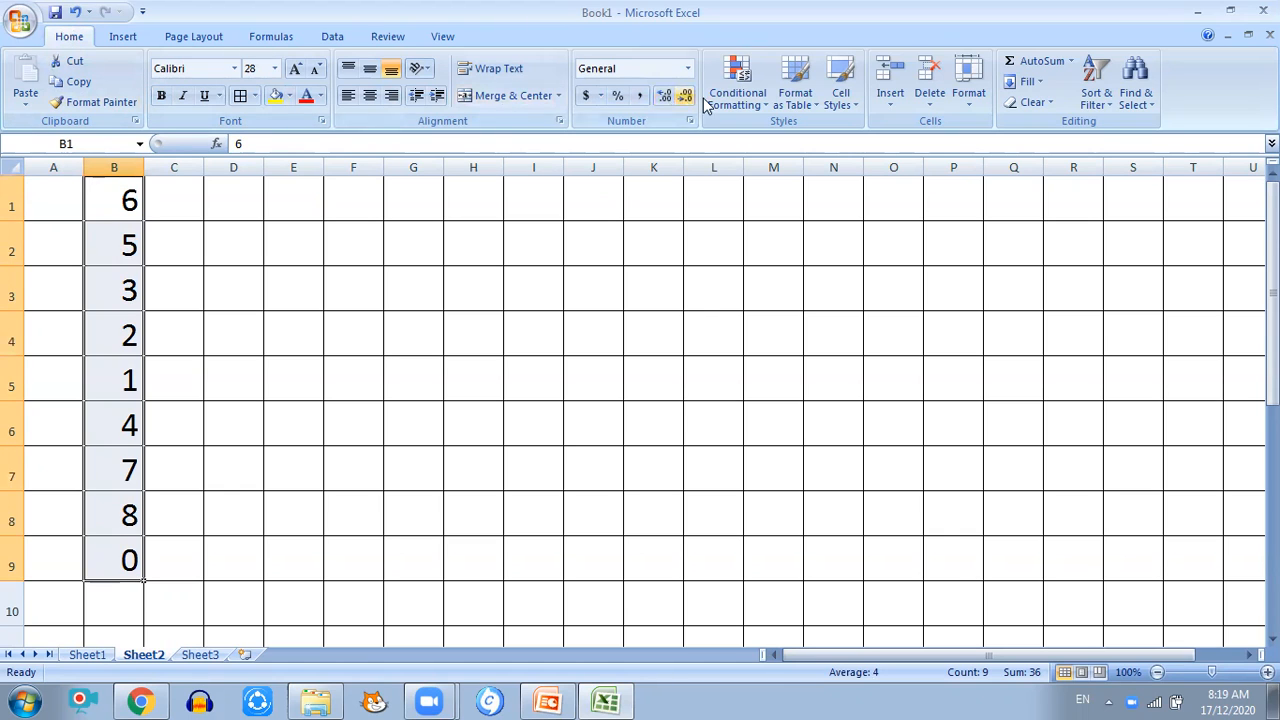
pyautogui.click(1106, 98)
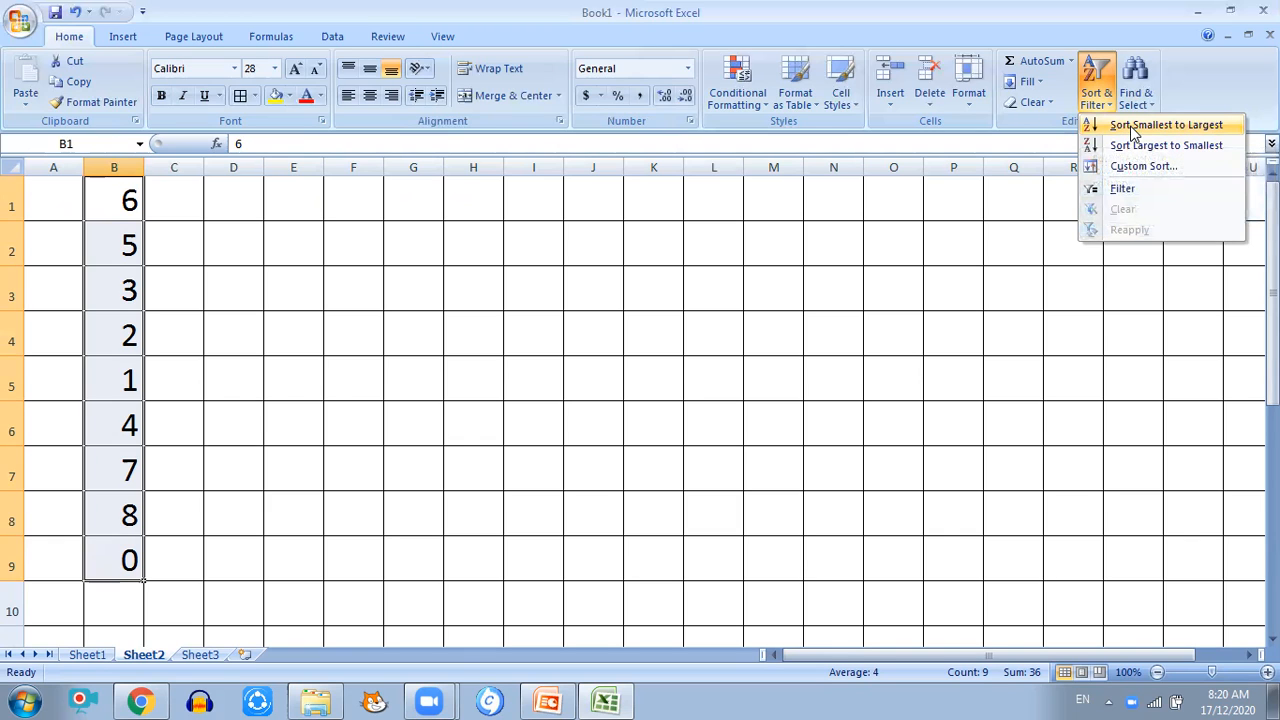
pyautogui.click(1135, 130)
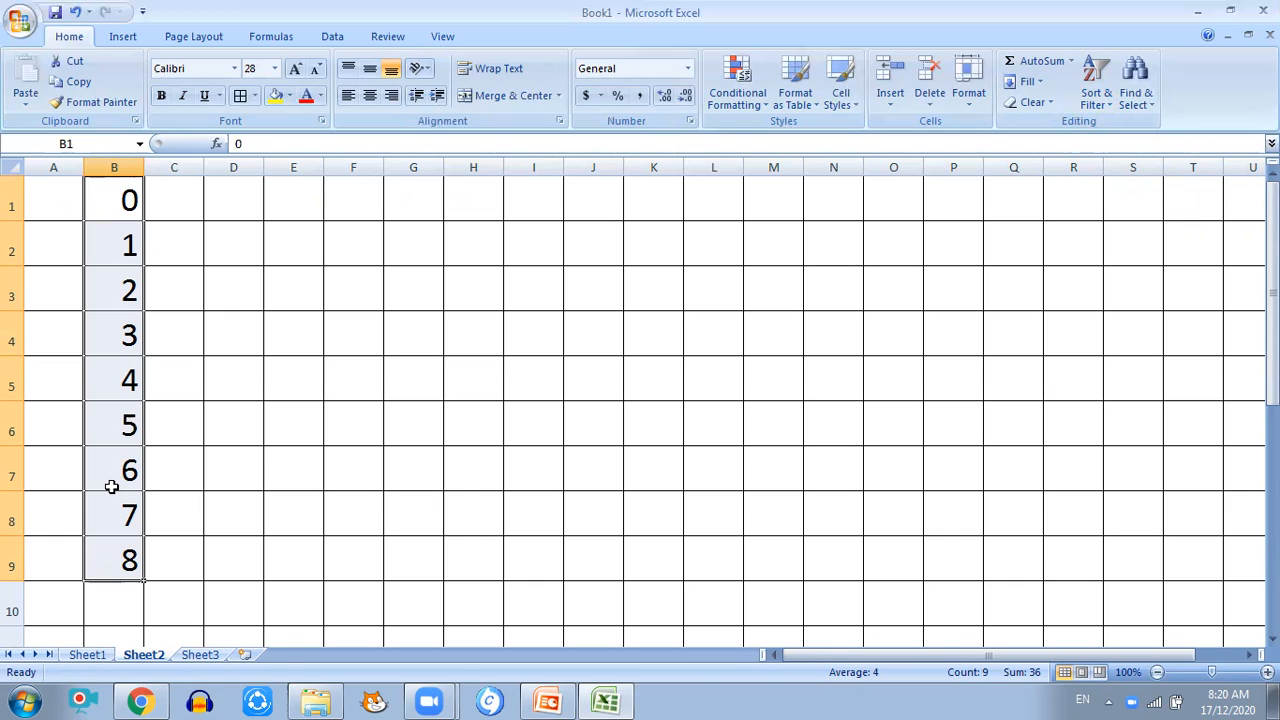
# - Enter the unsorted letters b, a, c, e, d and f in cells E2 to E7
pyautogui.click(295, 243)
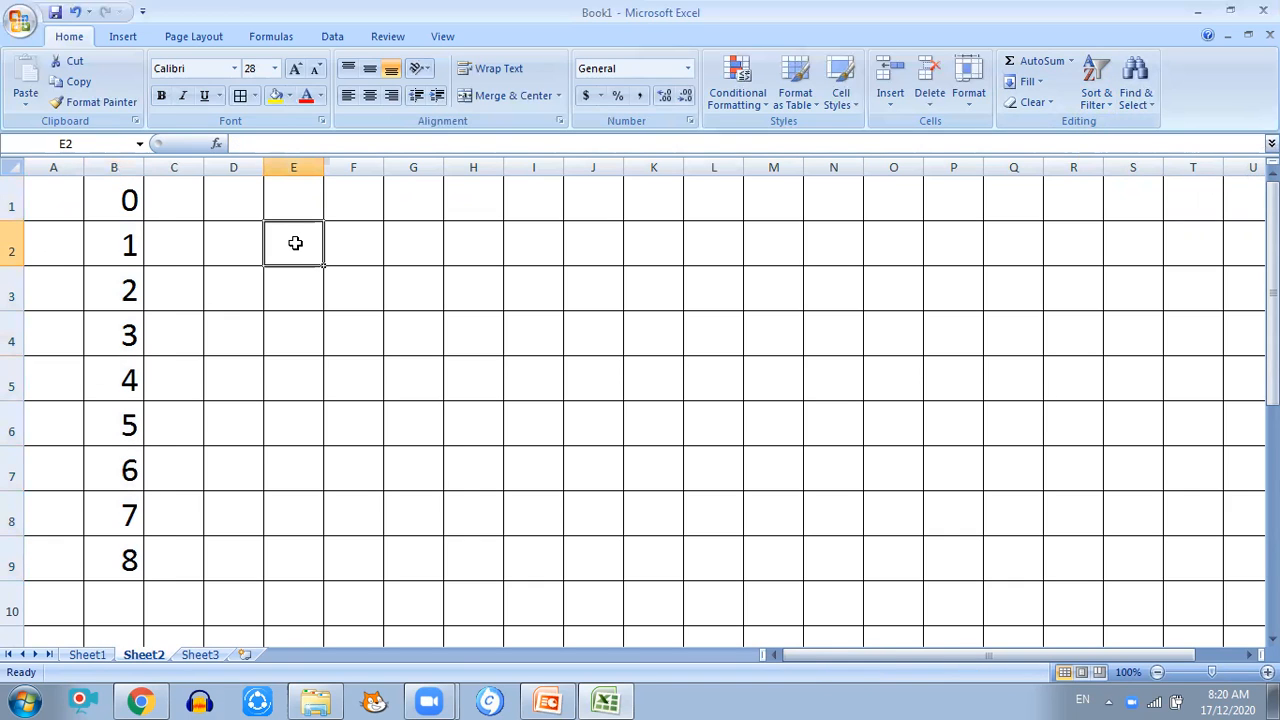
pyautogui.write('b')
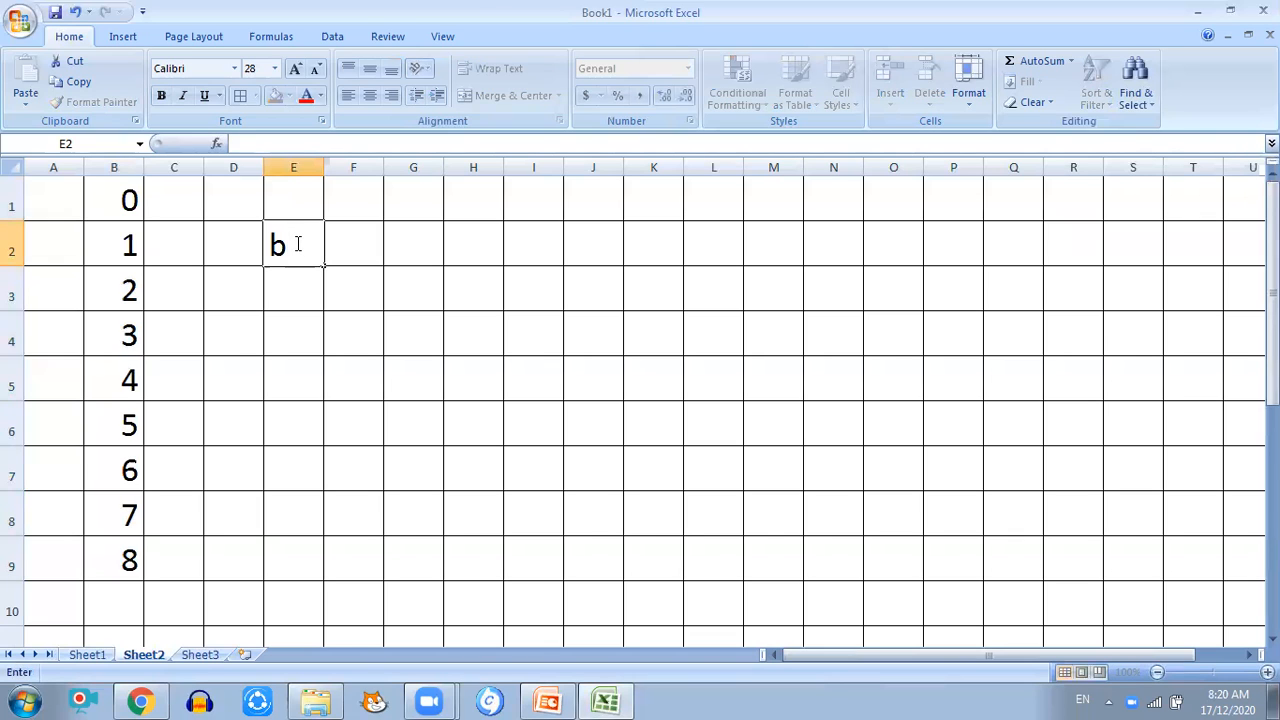
pyautogui.press('Return')
pyautogui.write('a')
pyautogui.press('Return')
pyautogui.write('c')
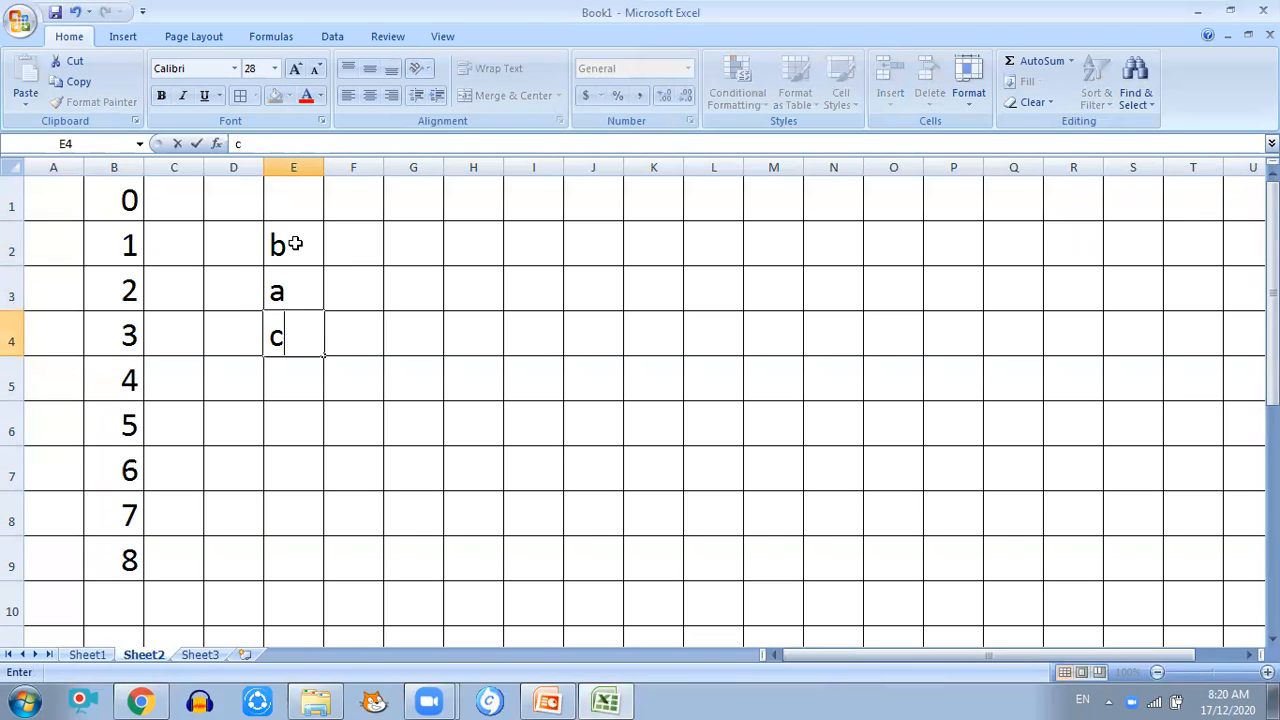
pyautogui.press('Return')
pyautogui.write('e')
pyautogui.press('Return')
pyautogui.write('d')
pyautogui.press('Return')
pyautogui.write('f')
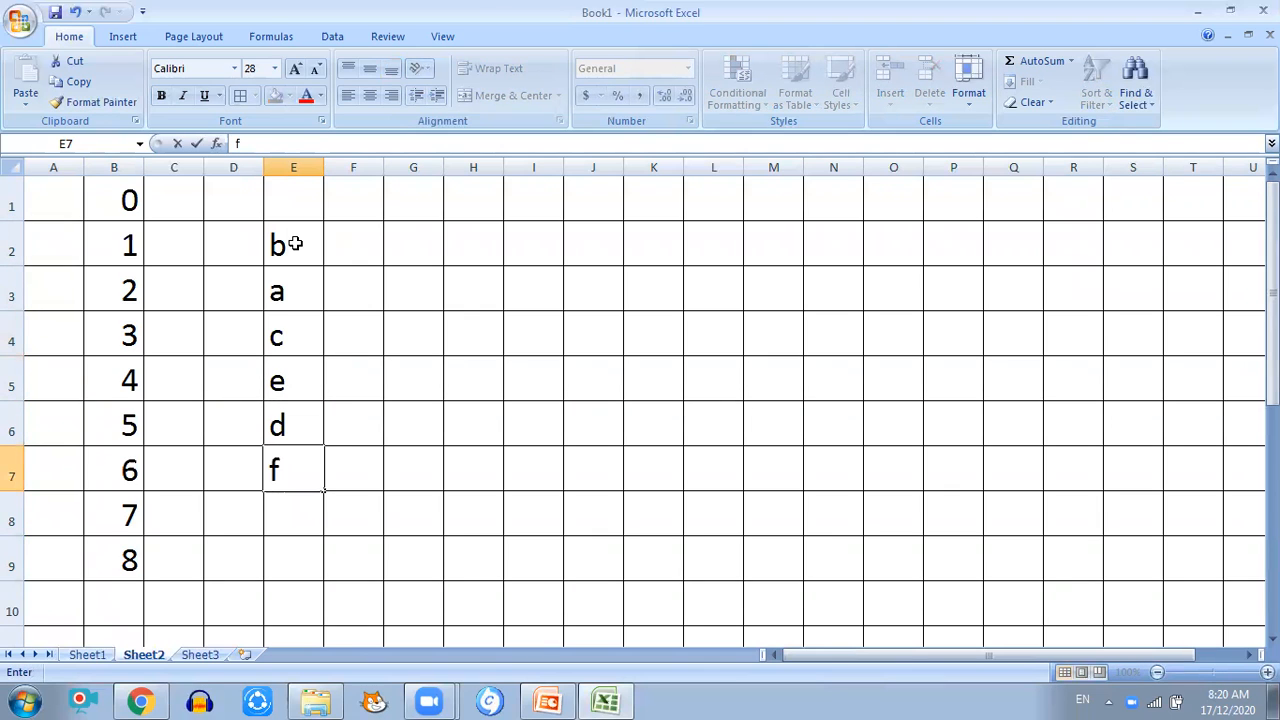
pyautogui.click(302, 343)
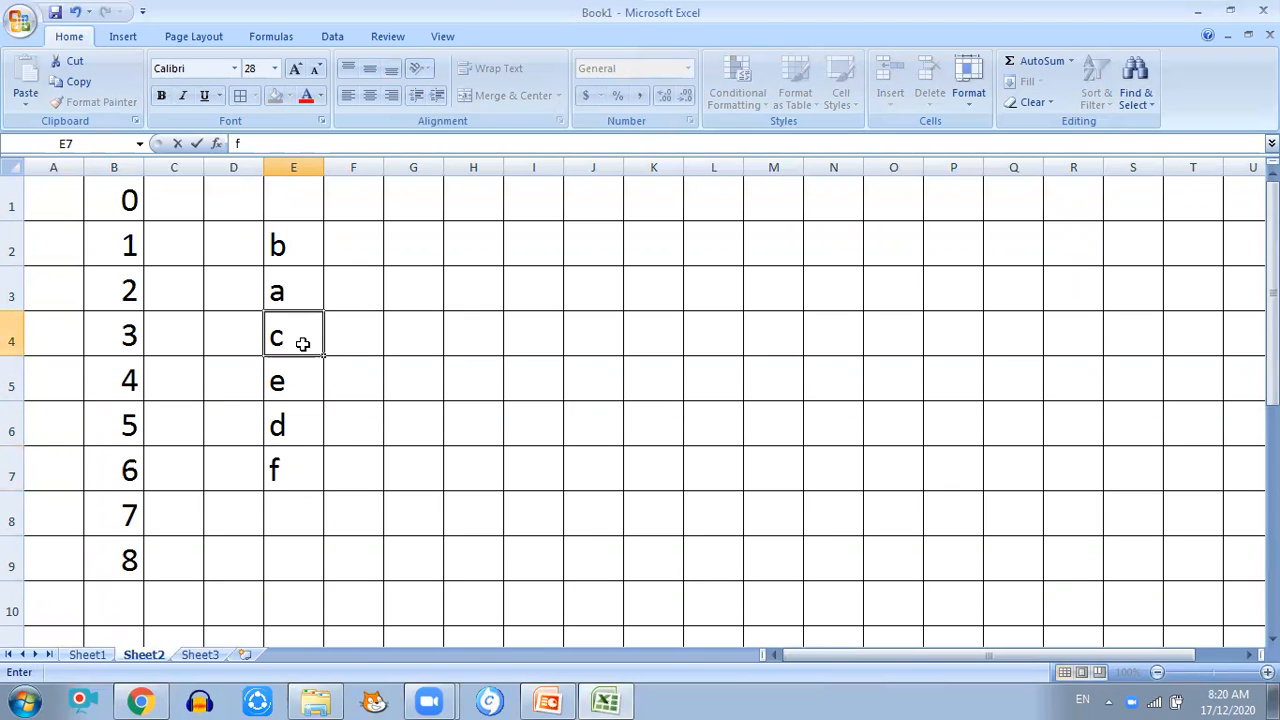
# - Sort the letters in column E from A to Z
pyautogui.click(307, 164)
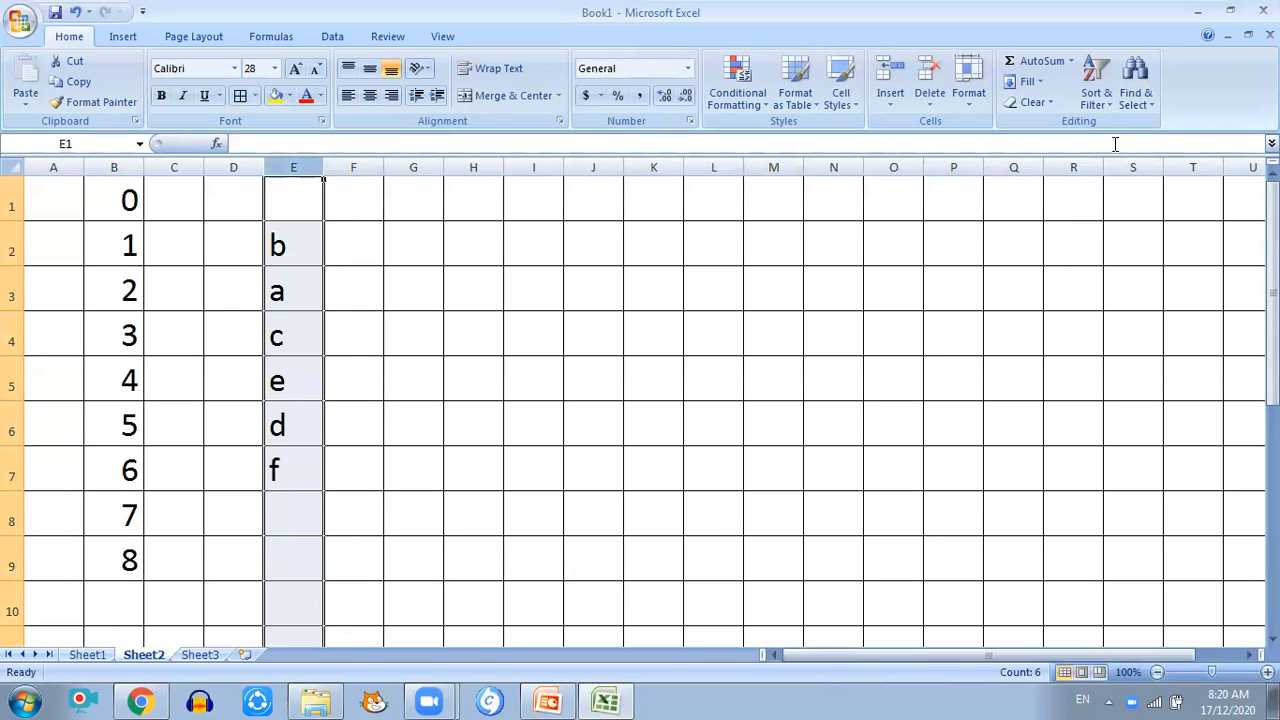
pyautogui.click(1101, 104)
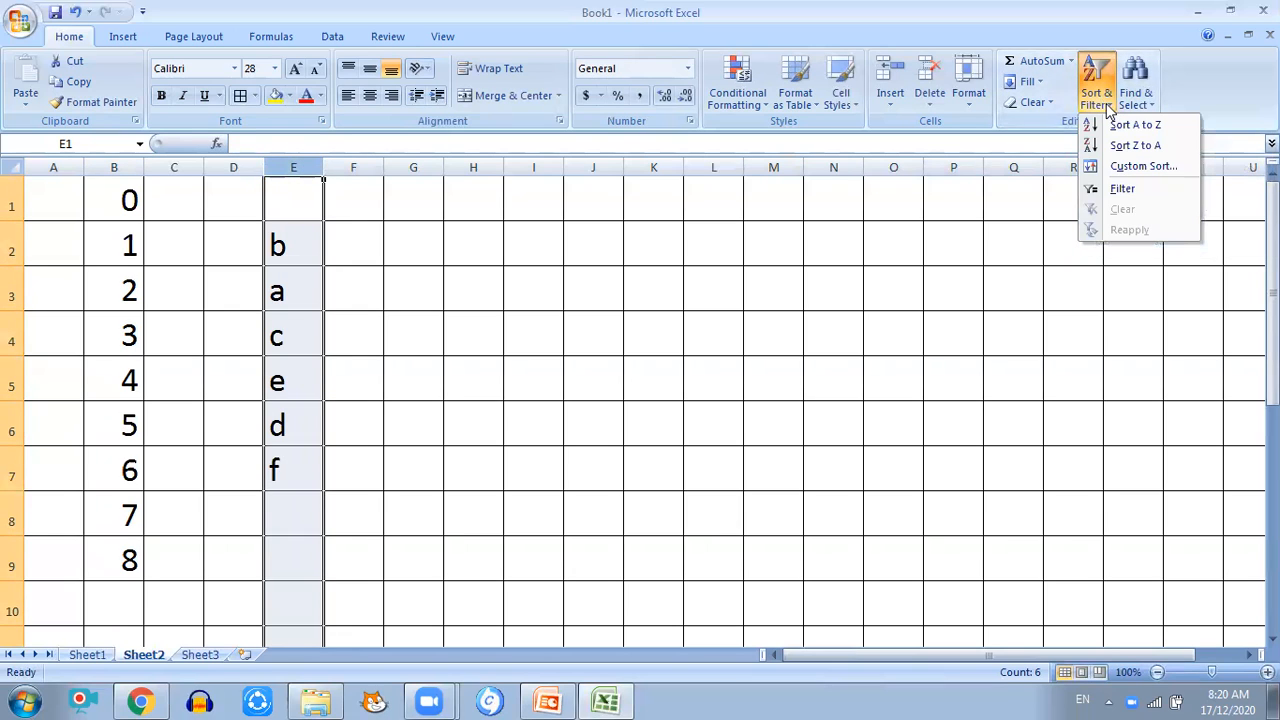
pyautogui.click(1117, 124)
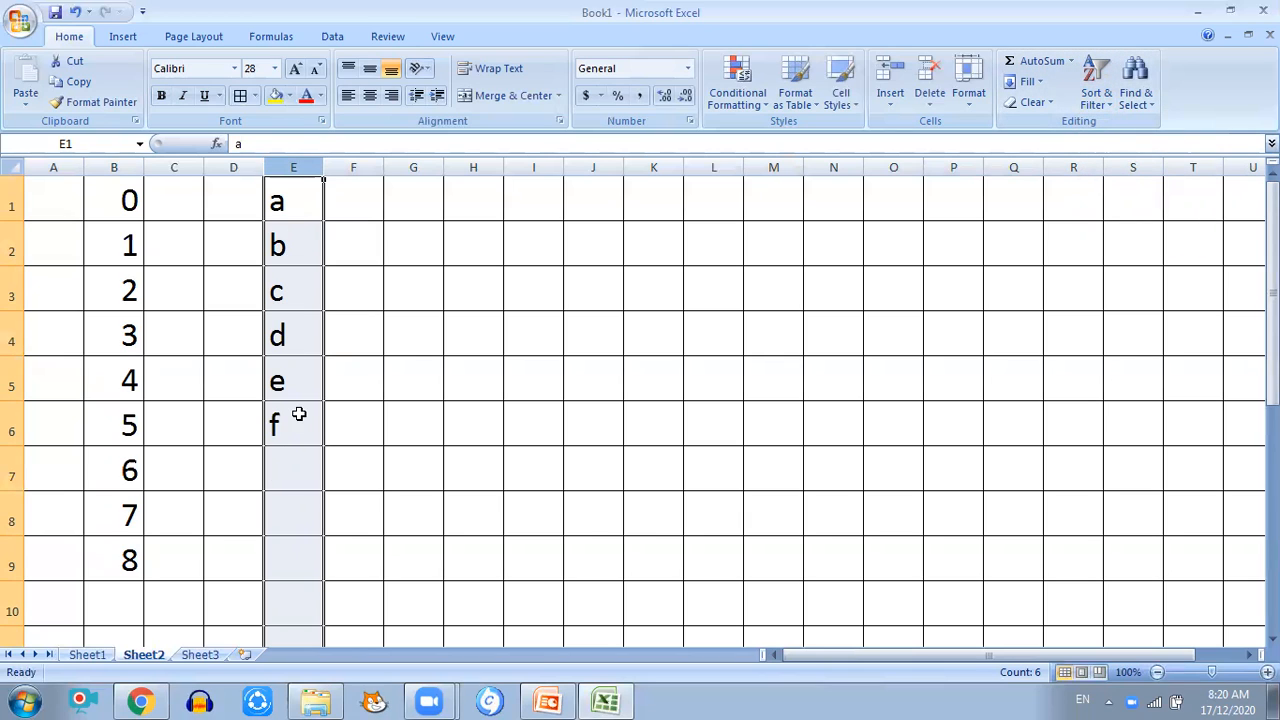
# - Add the letter g in cell E7 at the end of the letter list
pyautogui.click(299, 464)
pyautogui.write('g')
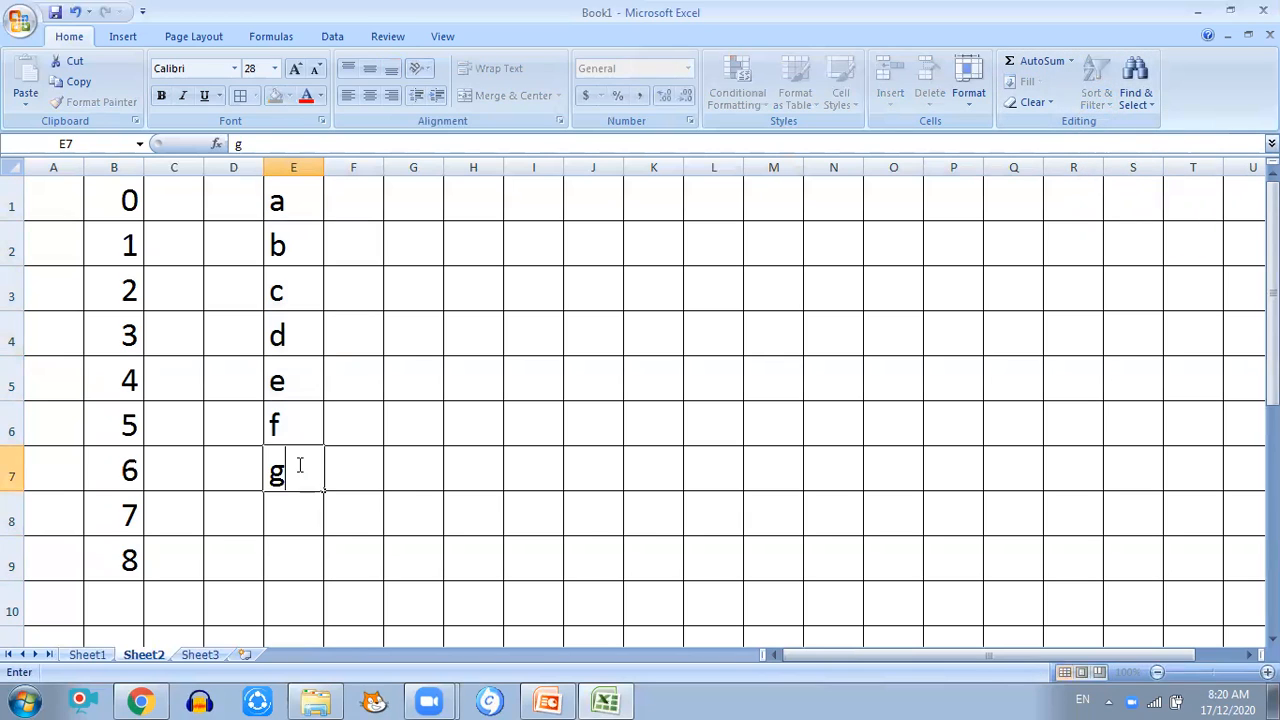
pyautogui.click(515, 531)
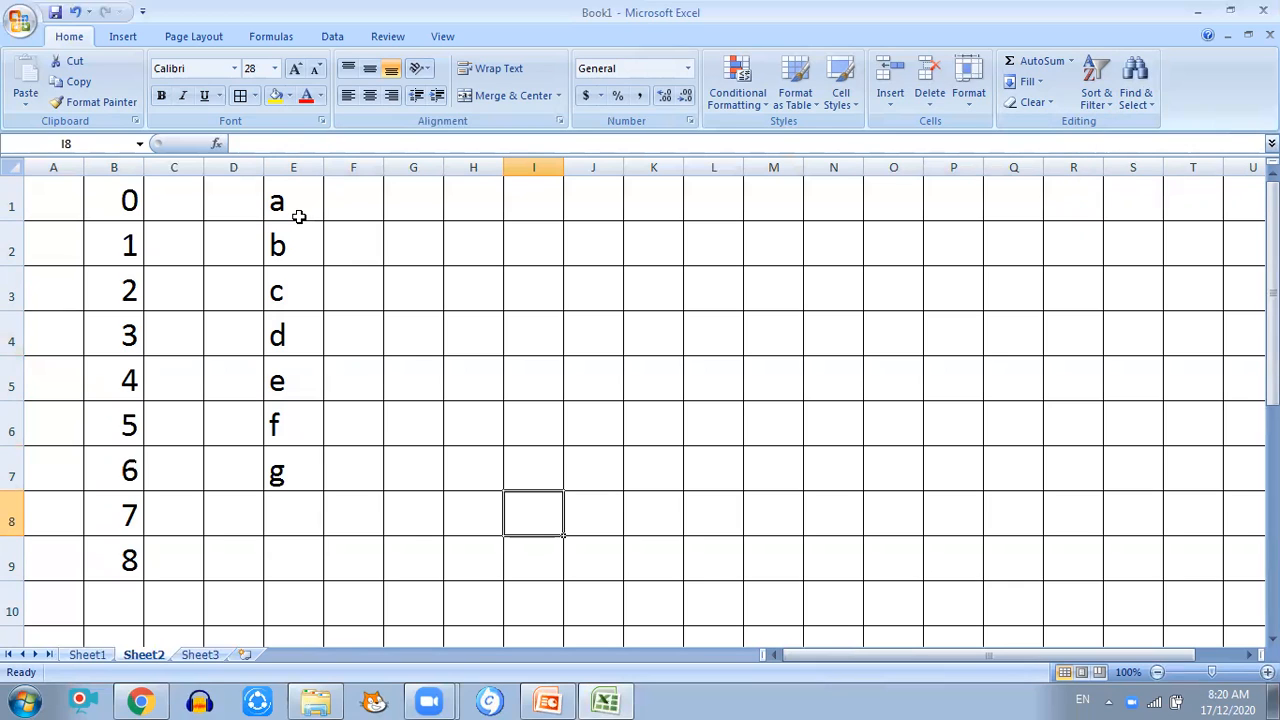
# - Sort the numbers in column B from largest to smallest
pyautogui.click(108, 167)
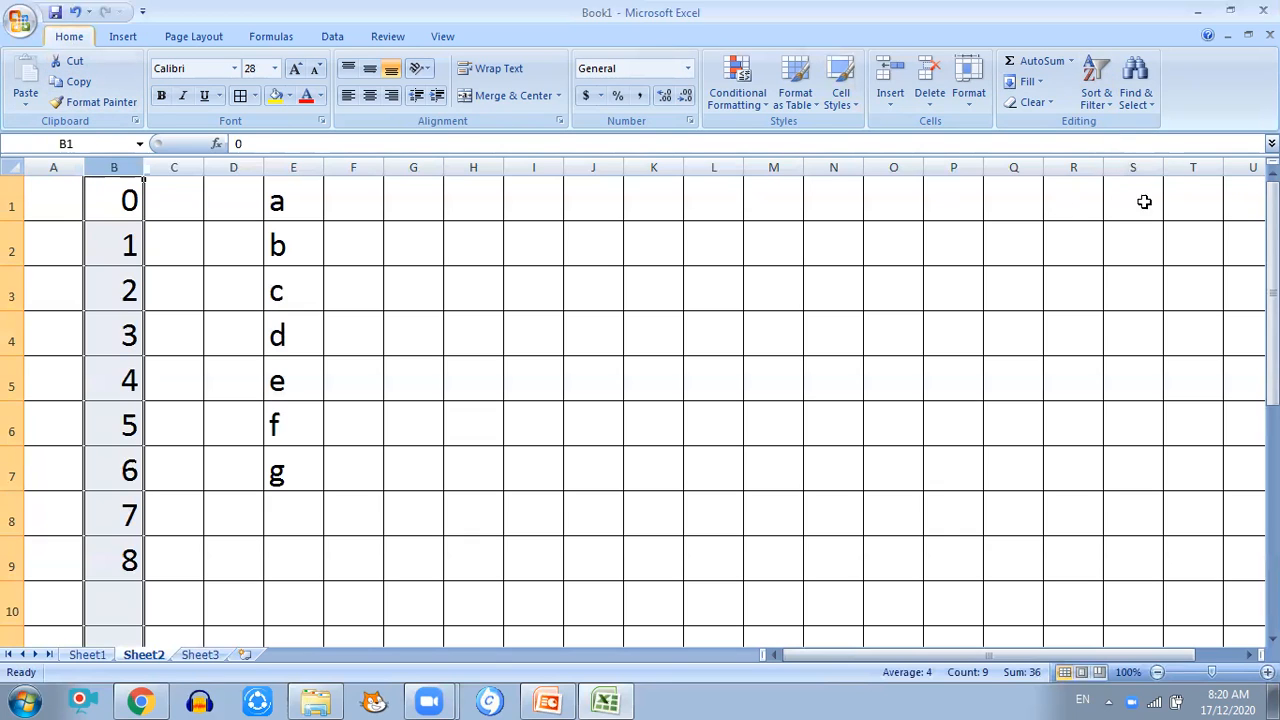
pyautogui.click(1110, 100)
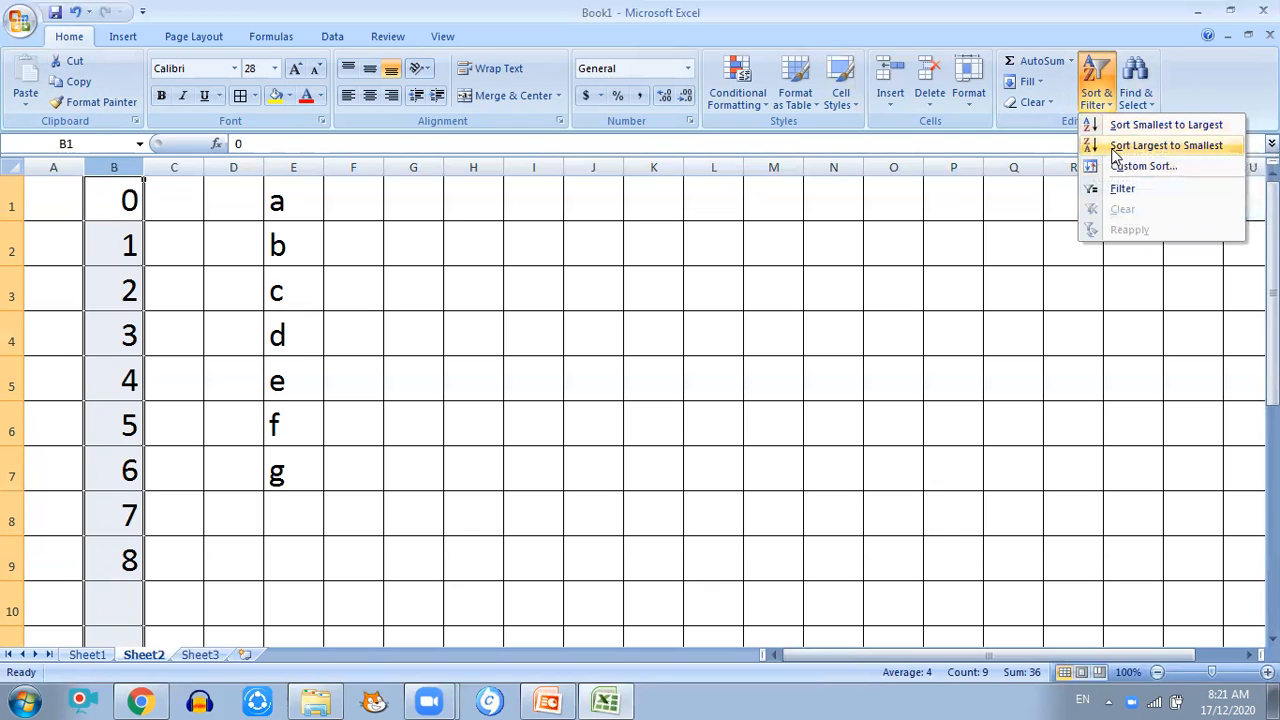
pyautogui.click(1115, 147)
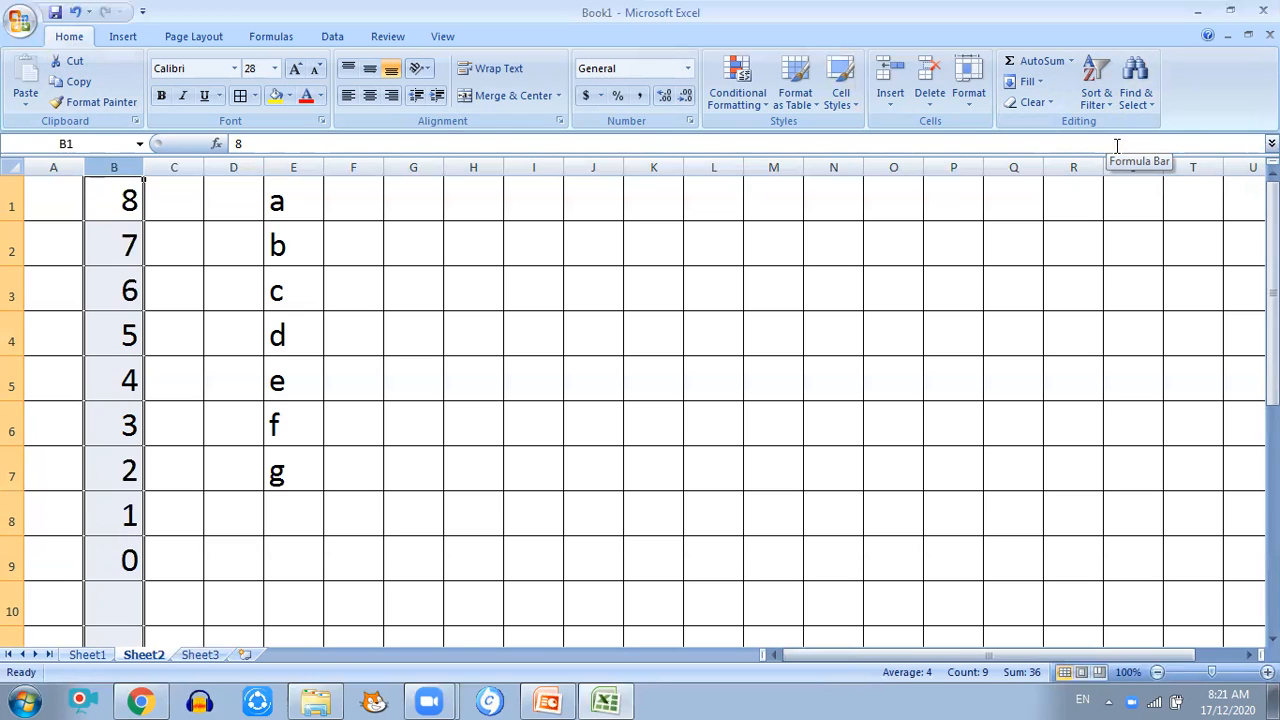
# - Sort the letters in E1:E7 from Z to A
pyautogui.moveTo(289, 200); pyautogui.dragTo(312, 460)
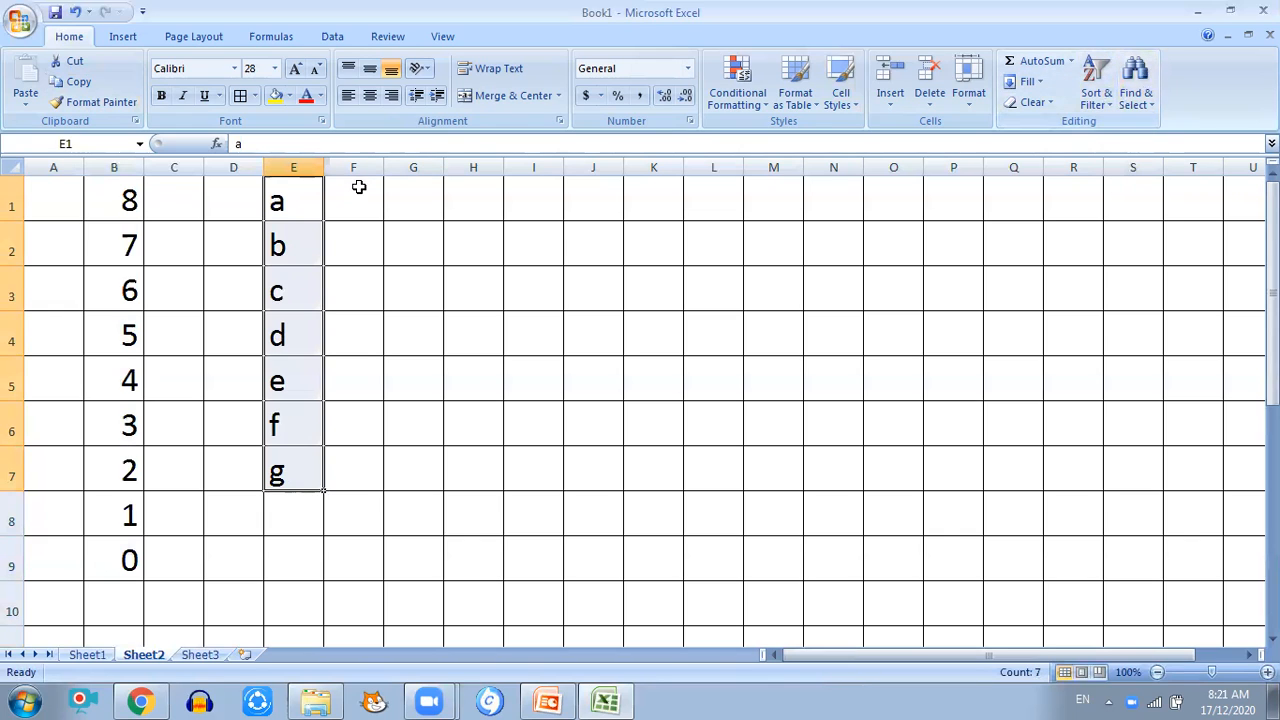
pyautogui.click(1096, 92)
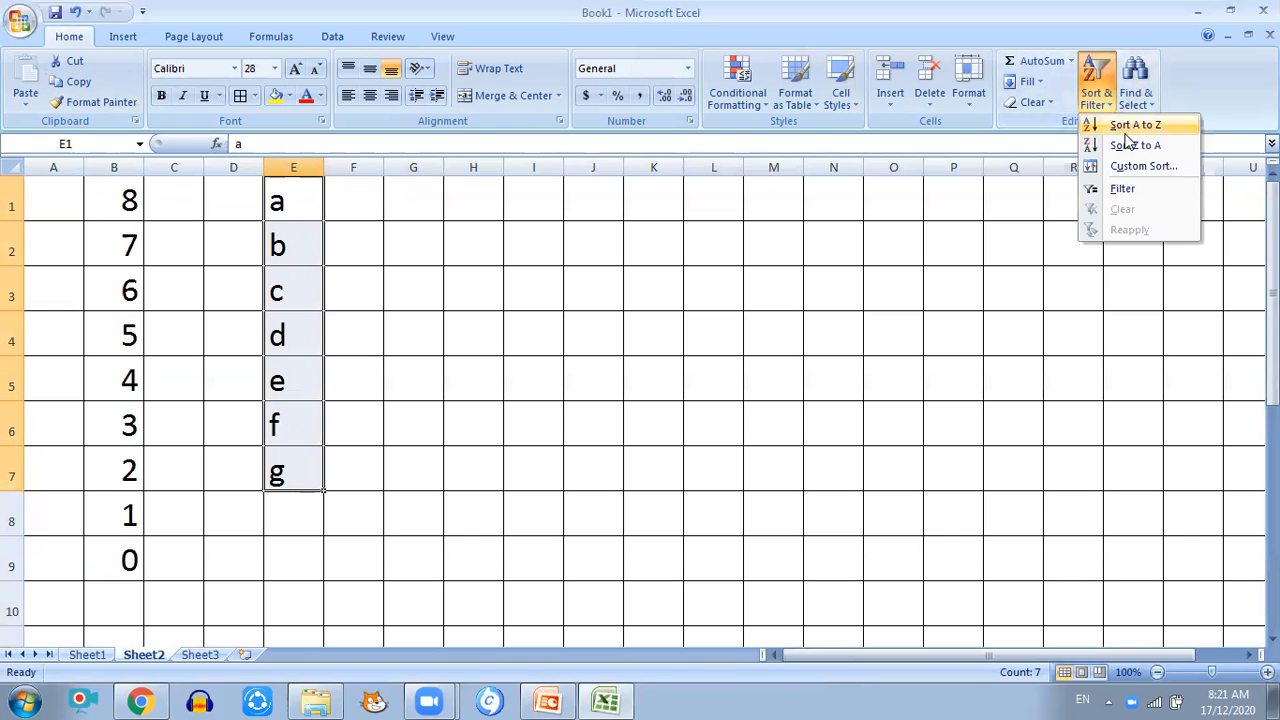
pyautogui.click(1128, 145)
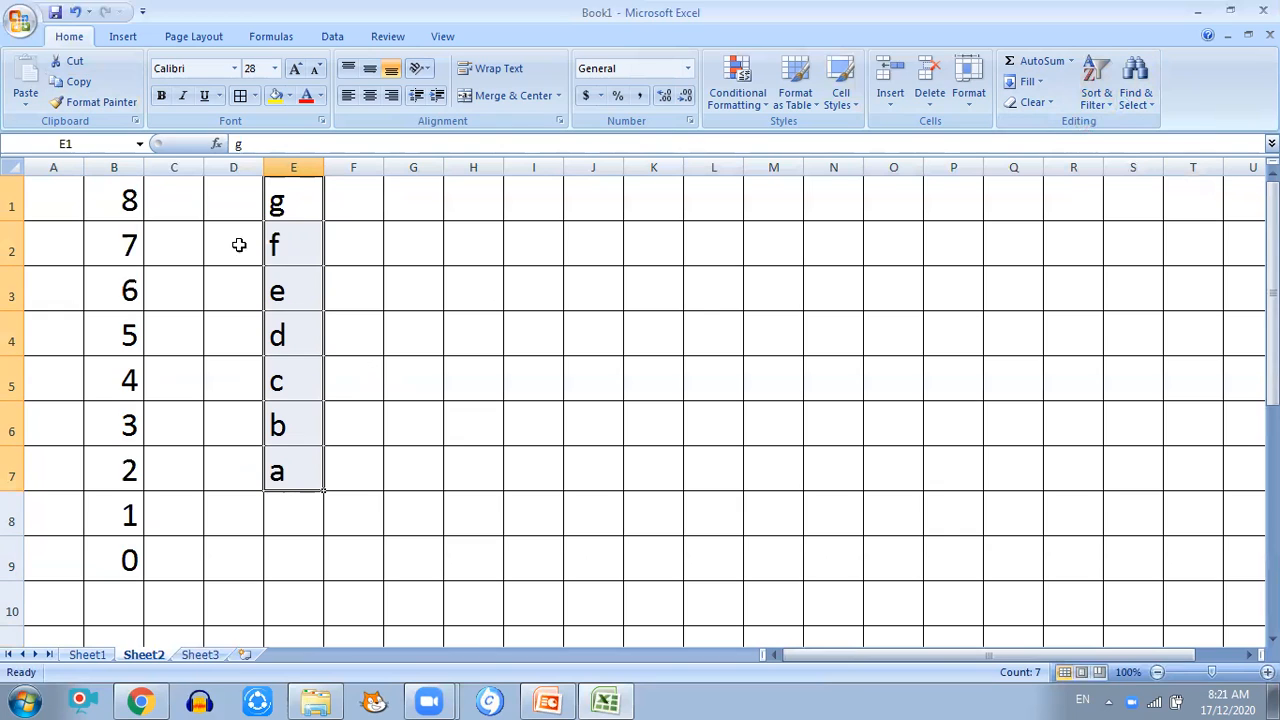
# - Review the number list B1:B9 and the letter list E1:E7, along with the available sort options for text
pyautogui.click(119, 186)
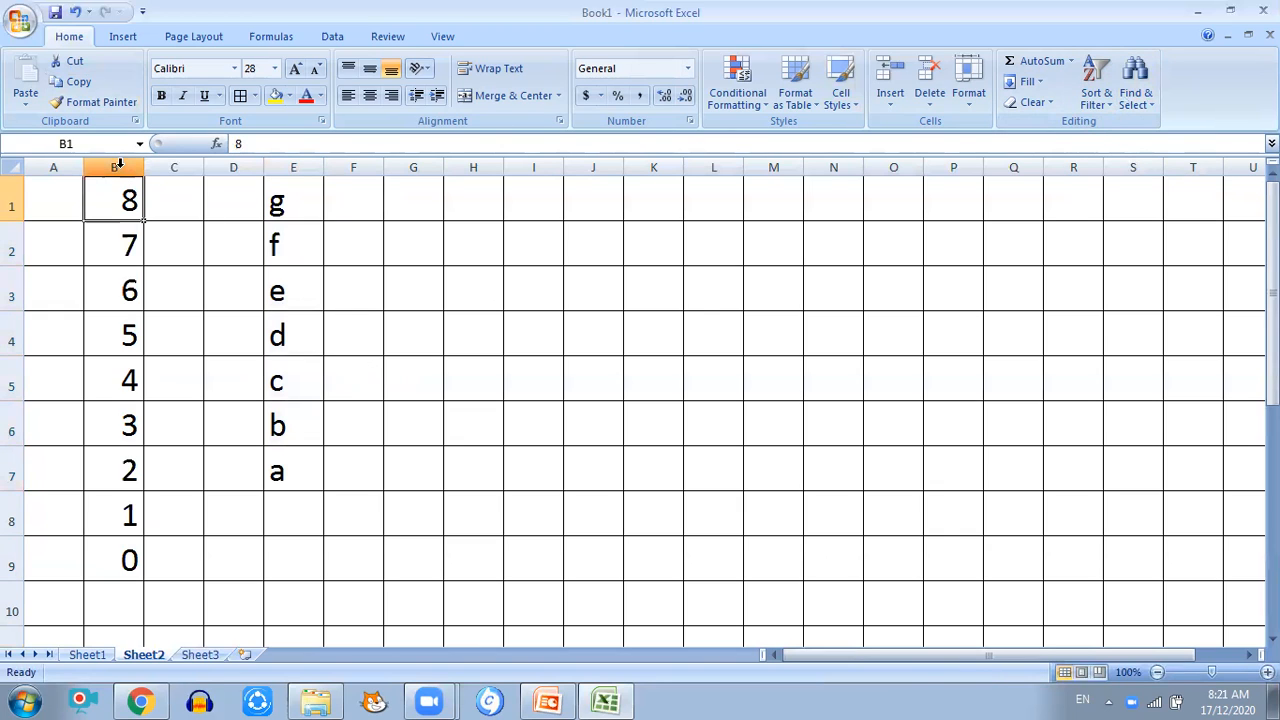
pyautogui.click(118, 166)
pyautogui.moveTo(117, 197); pyautogui.dragTo(108, 549)
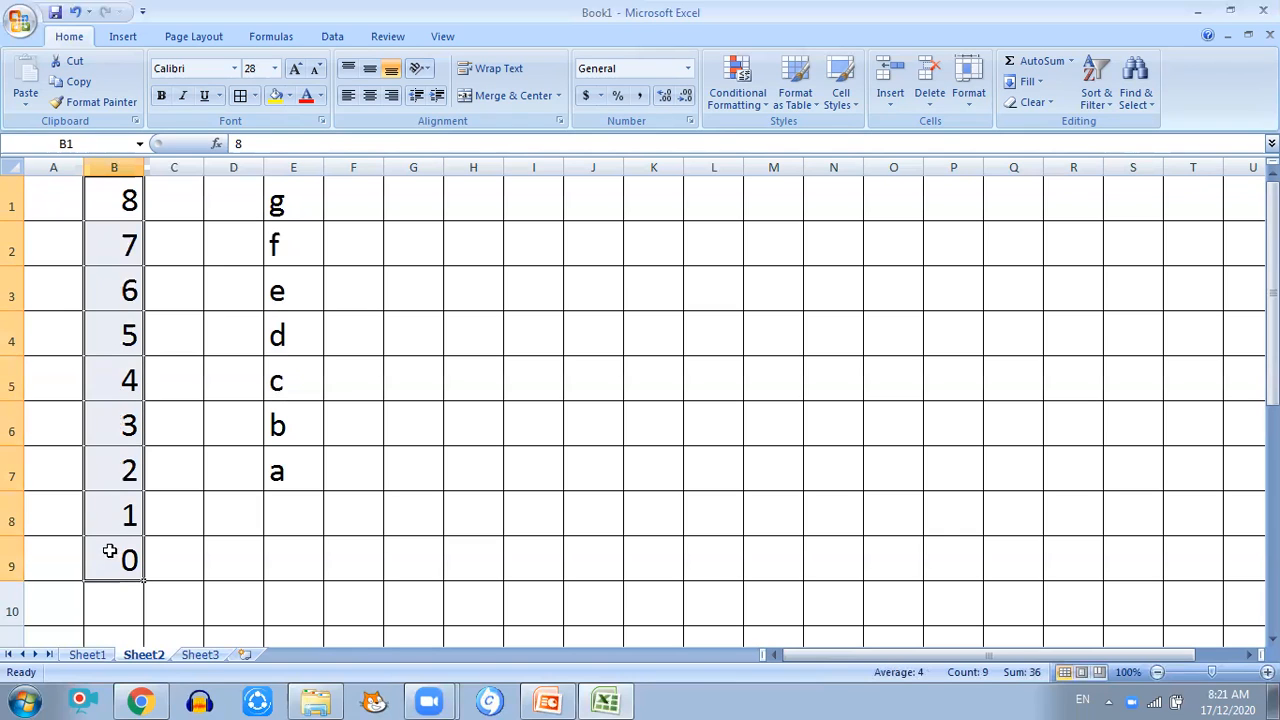
pyautogui.moveTo(278, 183); pyautogui.dragTo(291, 460)
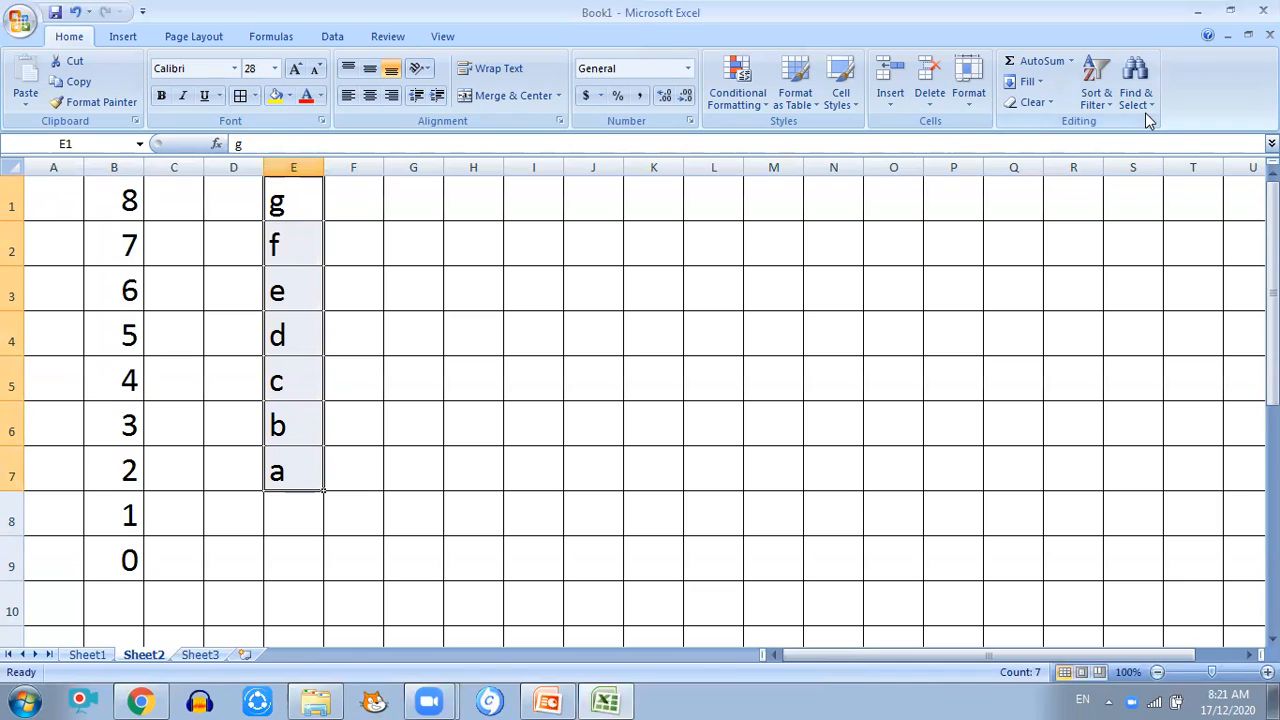
pyautogui.click(1106, 110)
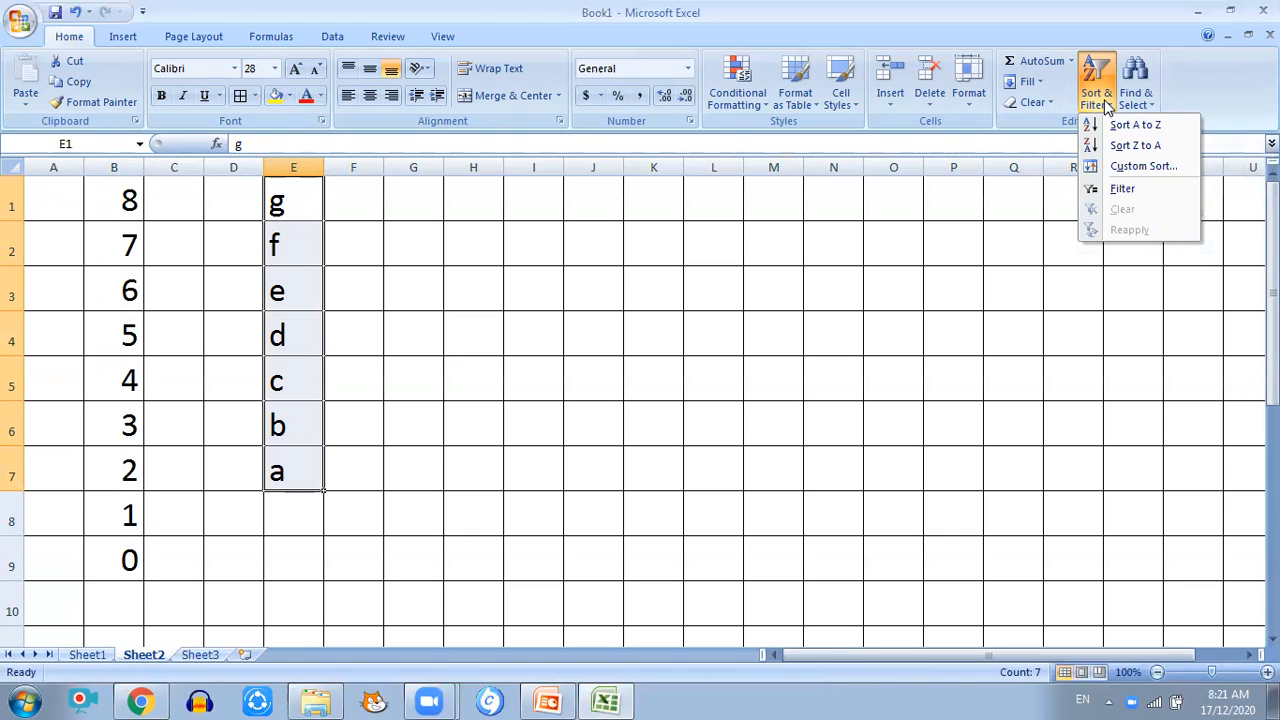
pyautogui.click(485, 231)
pyautogui.click(482, 232)
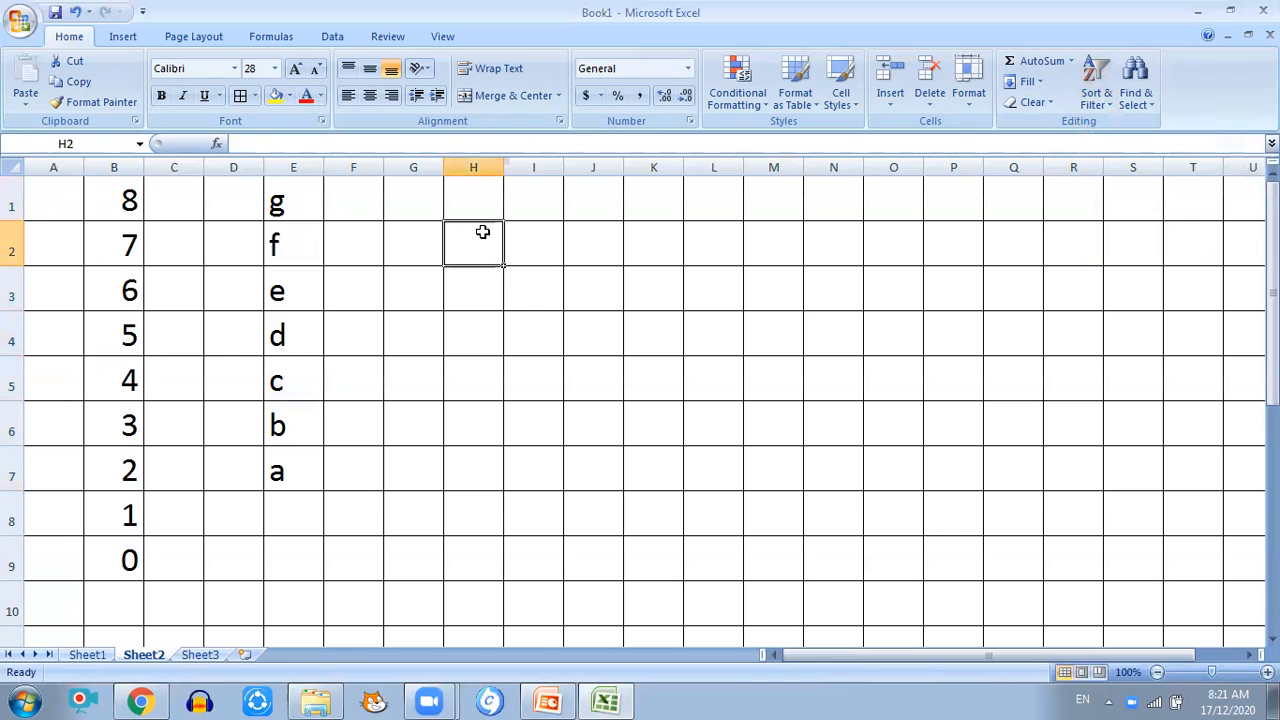
# - Enter the headings Name in H2 and English in I2, widening columns H and I to fit them
pyautogui.write('Name')
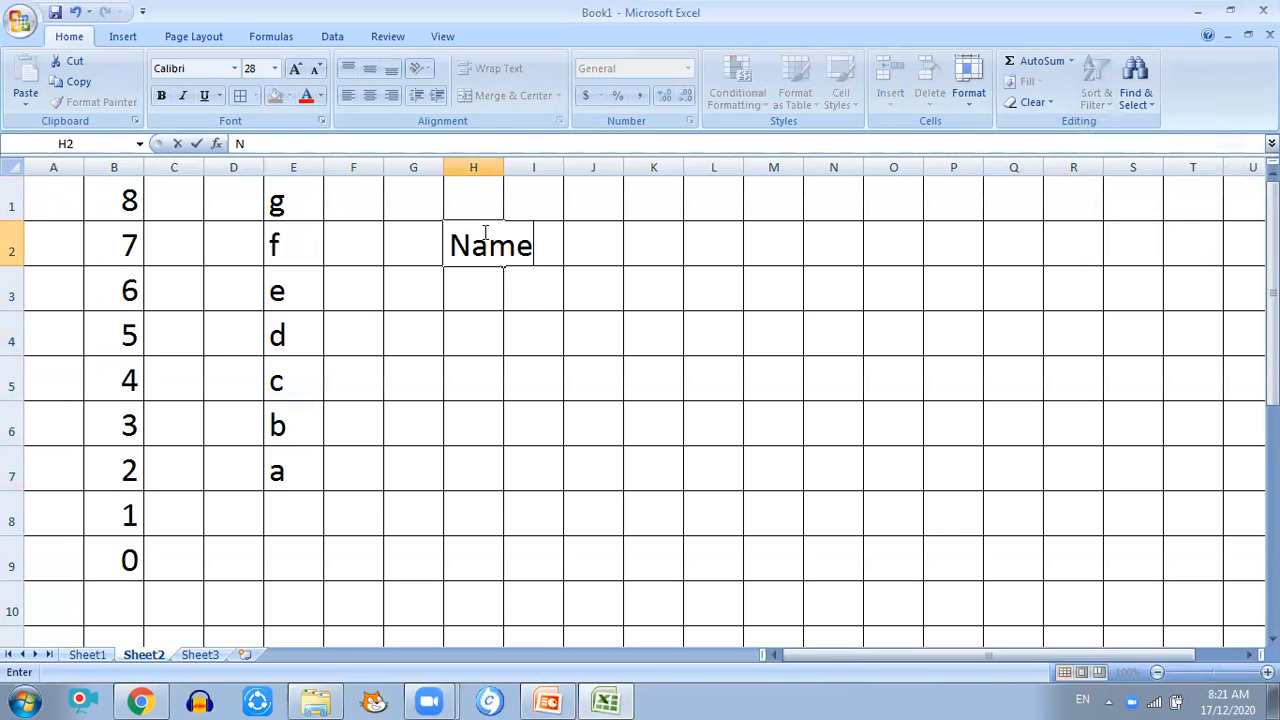
pyautogui.click(520, 319)
pyautogui.moveTo(504, 167); pyautogui.dragTo(565, 171)
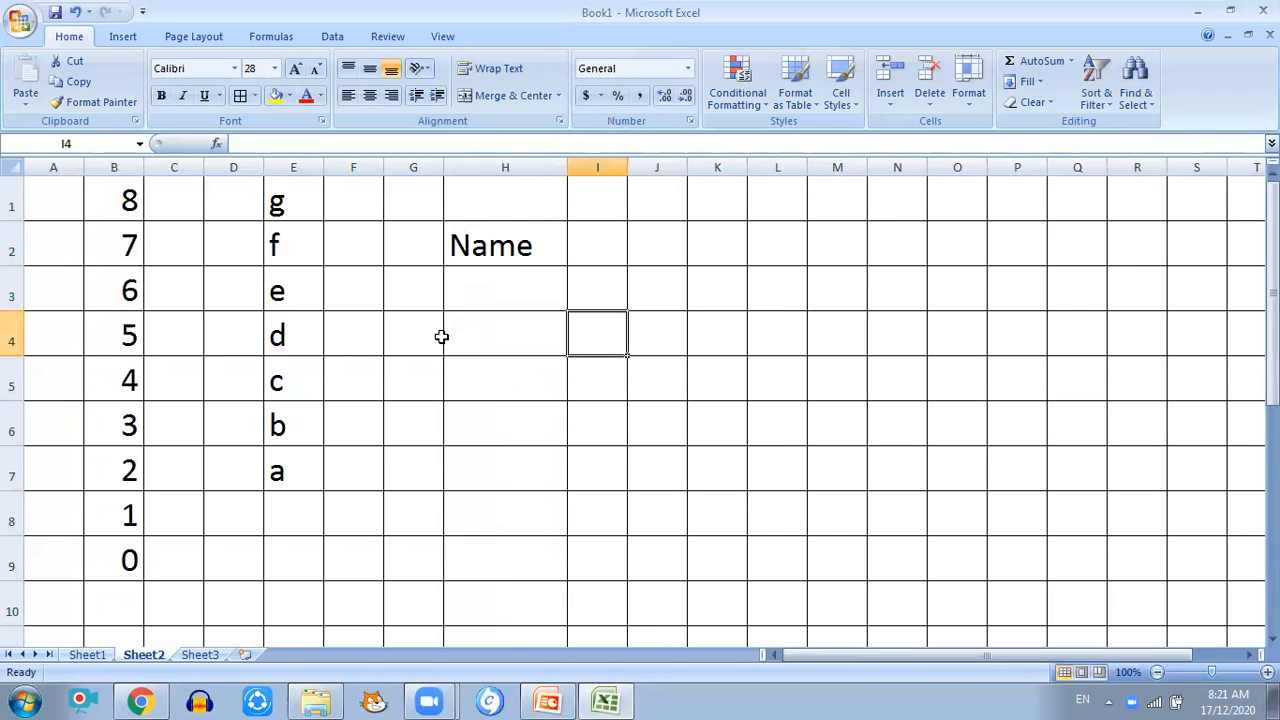
pyautogui.click(600, 245)
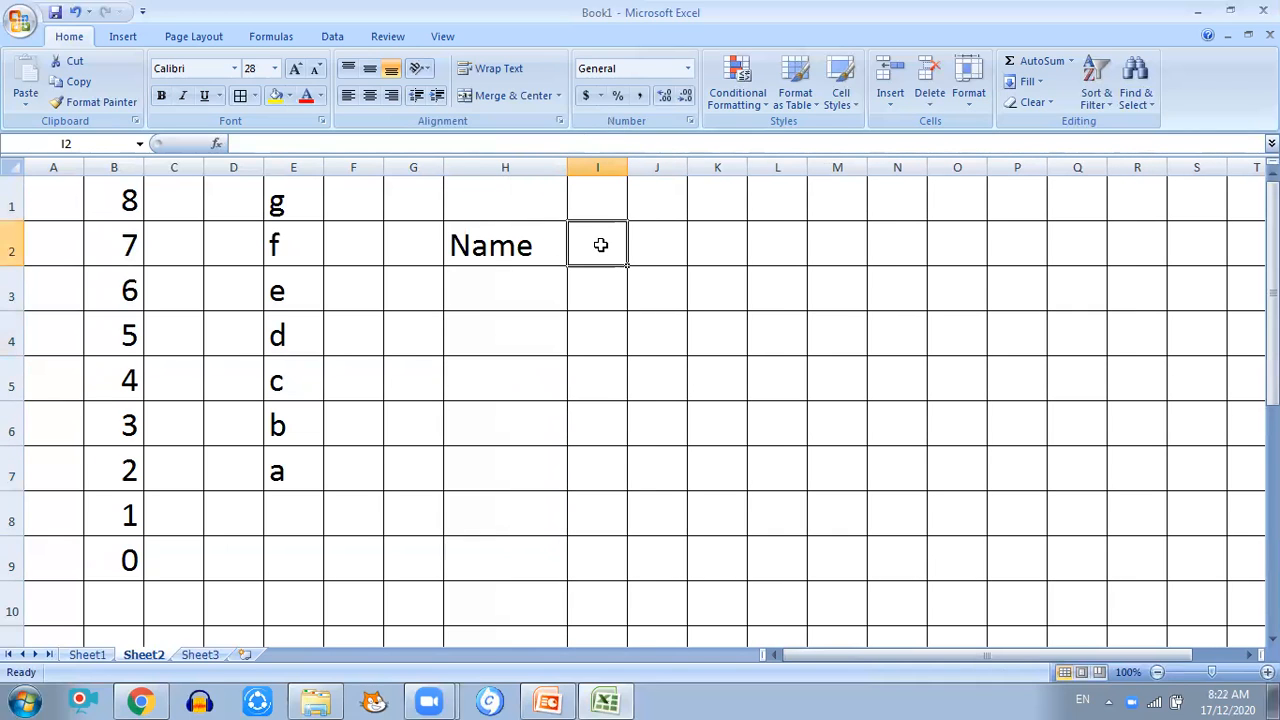
pyautogui.write('Eng')
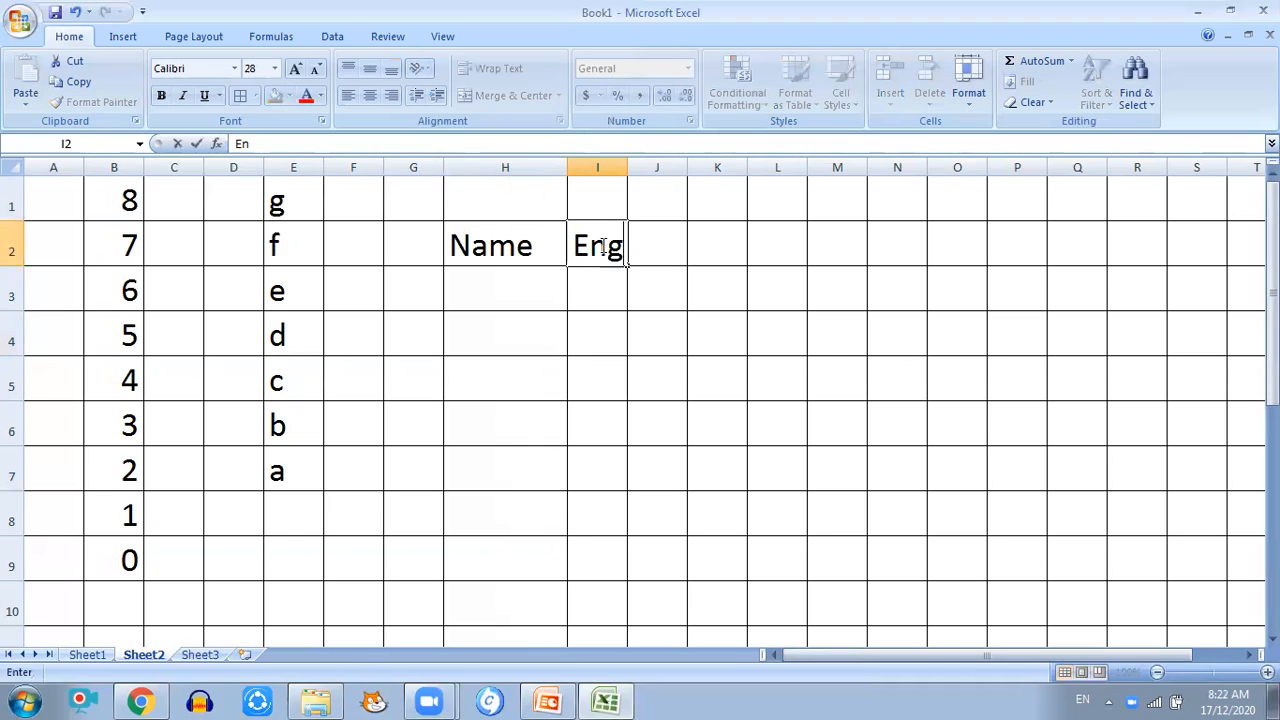
pyautogui.write('lish')
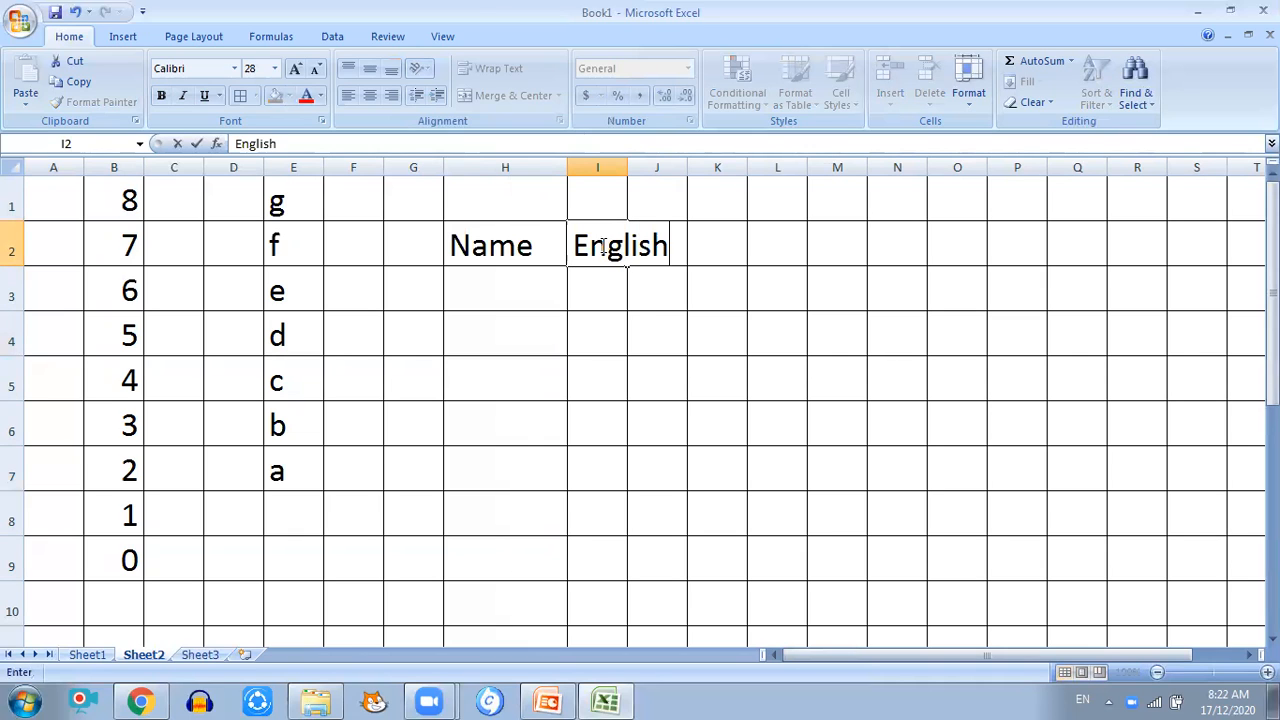
pyautogui.click(645, 313)
pyautogui.moveTo(628, 167); pyautogui.dragTo(695, 167)
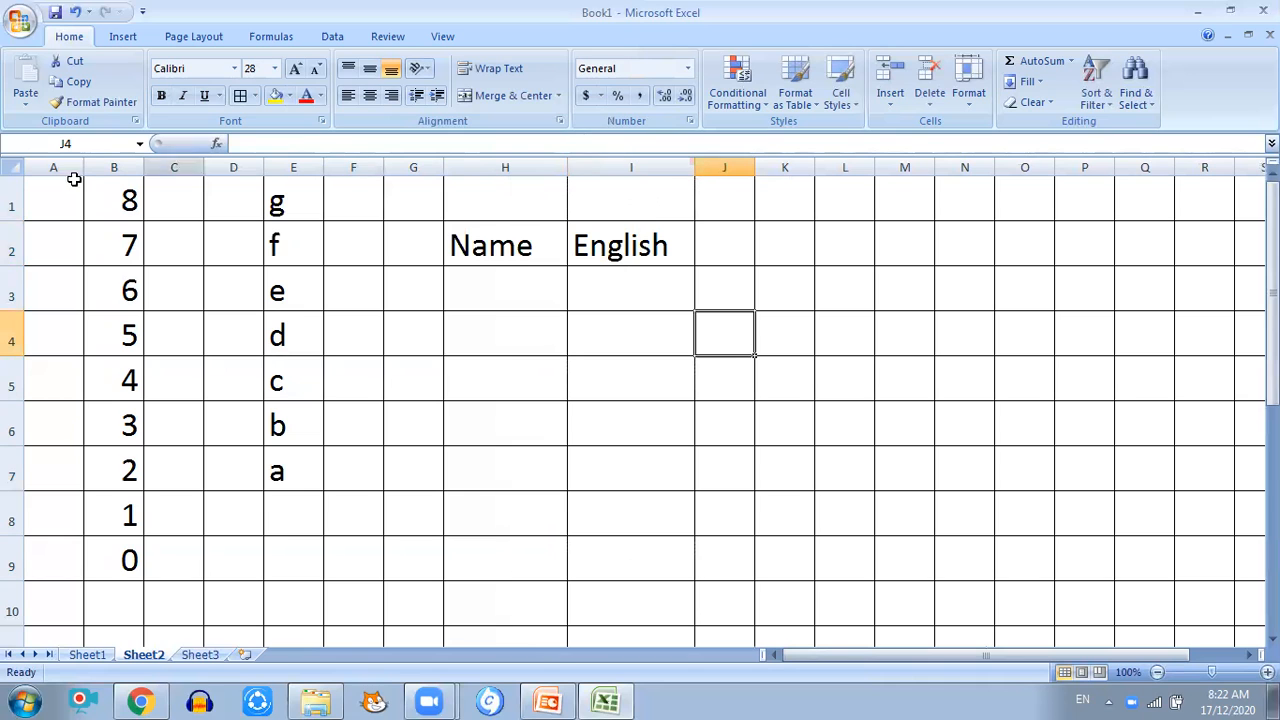
# - Reduce the font size of the whole sheet to 18 and make all its text bold
pyautogui.click(12, 167)
pyautogui.click(316, 68)
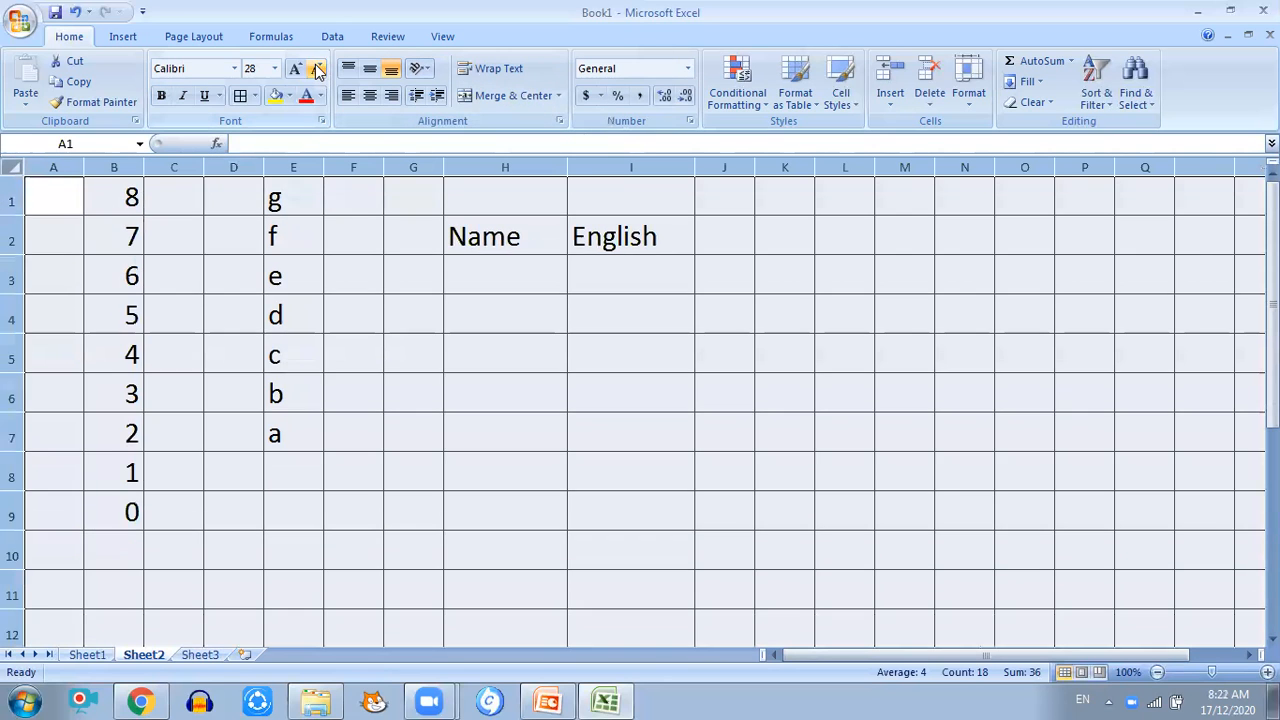
pyautogui.click(316, 68)
pyautogui.click(316, 68)
pyautogui.click(316, 68)
pyautogui.click(316, 68)
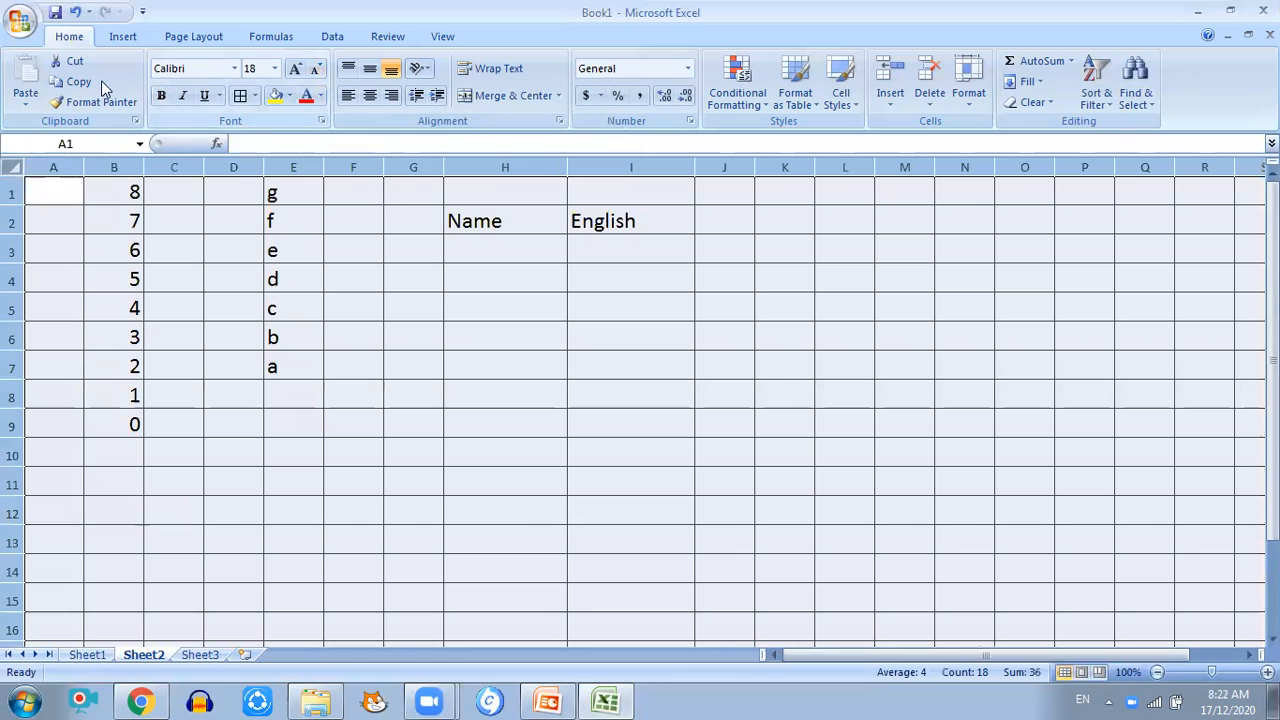
# - Fill the Name column from H3 to H12 with the letters A through J, one per cell
pyautogui.click(505, 245)
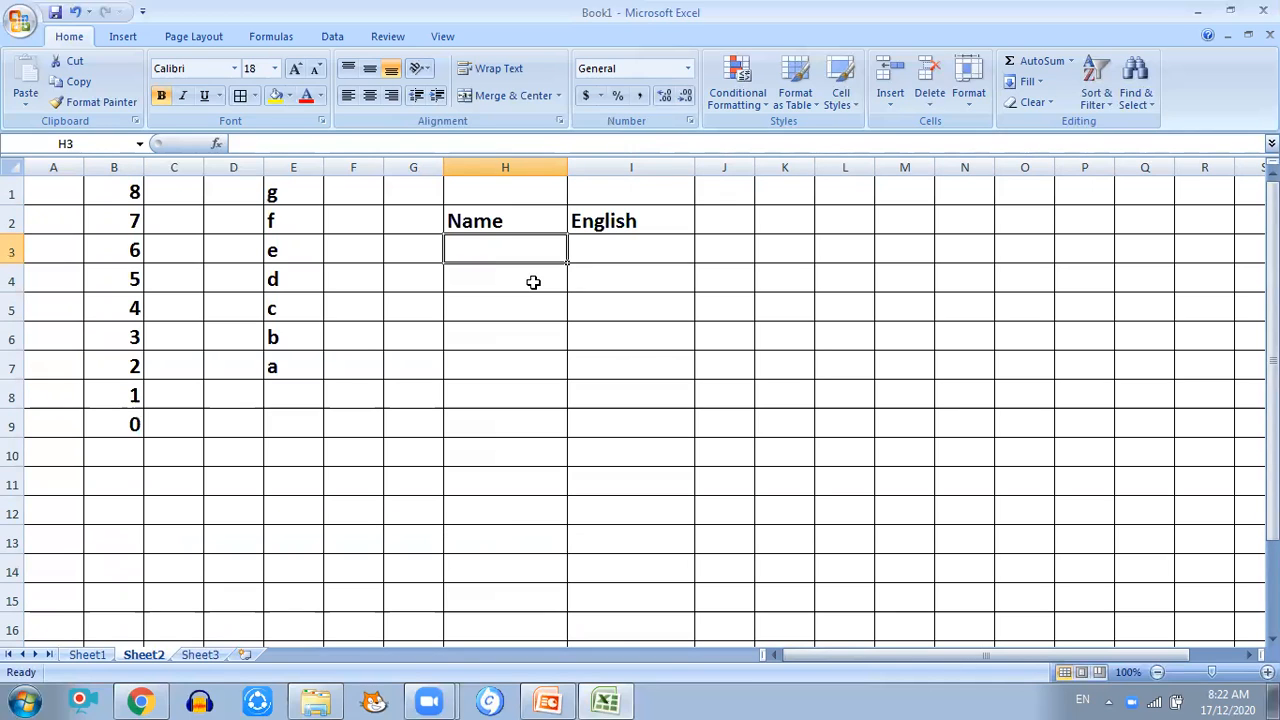
pyautogui.write('A')
pyautogui.press('Return')
pyautogui.write('B')
pyautogui.press('Return')
pyautogui.write('C')
pyautogui.press('Return')
pyautogui.write('D')
pyautogui.press('Return')
pyautogui.write('E')
pyautogui.press('Return')
pyautogui.write('F')
pyautogui.press('Return')
pyautogui.write('G')
pyautogui.press('Return')
pyautogui.write('H')
pyautogui.press('Return')
pyautogui.write('I')
pyautogui.press('Return')
pyautogui.write('J')
pyautogui.press('Return')
# - Enter the English marks 50, 60, 50, 60, 80, 50, 40, 60, 50 and 70 in I3 to I12
pyautogui.click(522, 247)
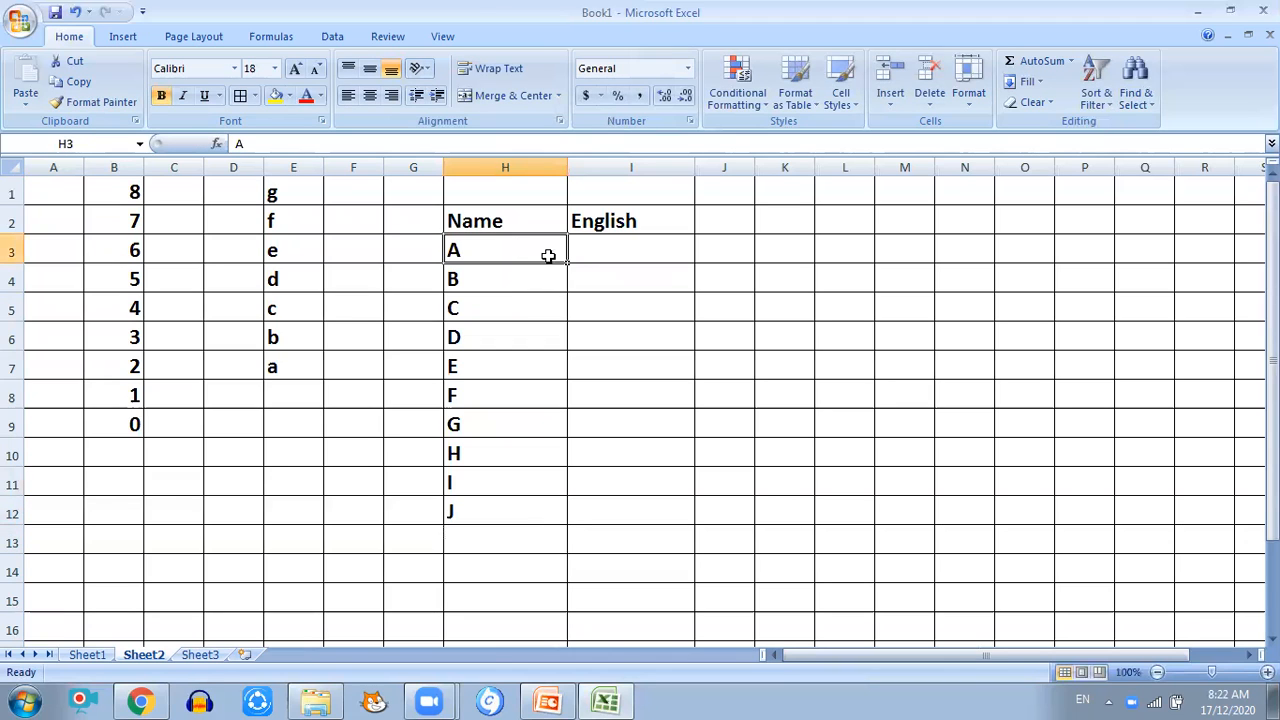
pyautogui.click(581, 247)
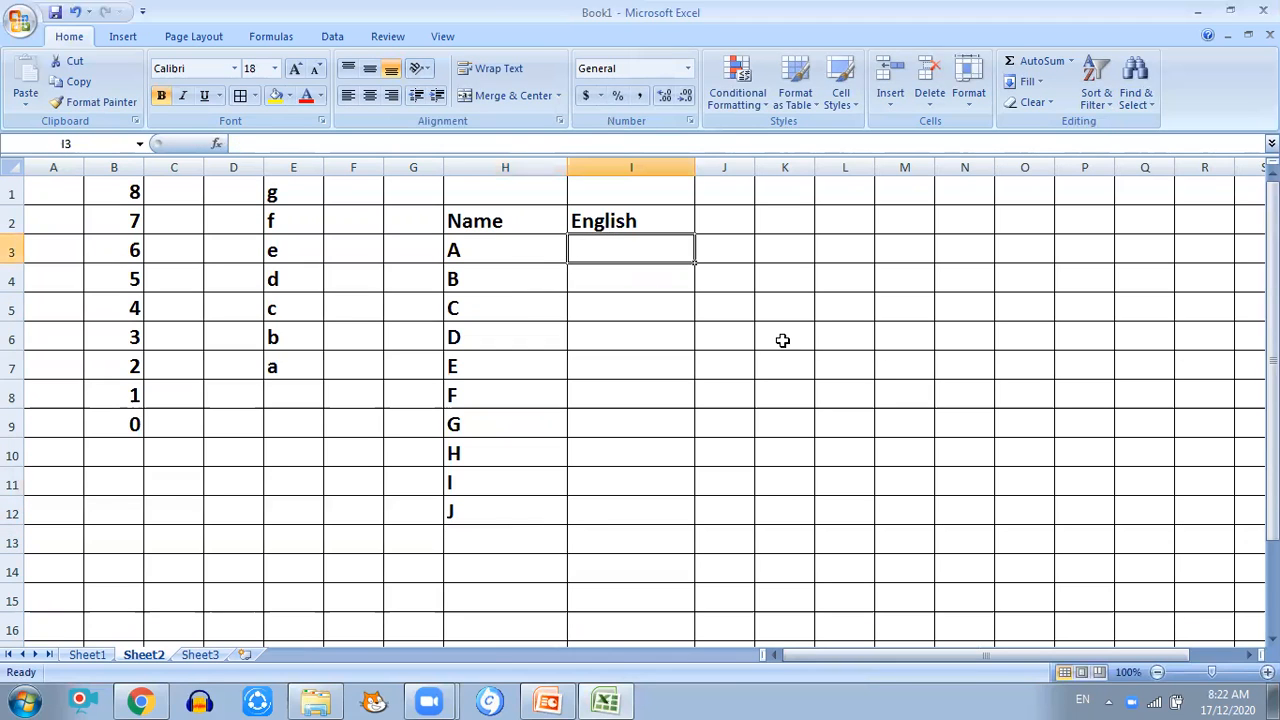
pyautogui.write('50')
pyautogui.press('Return')
pyautogui.write('60')
pyautogui.press('Return')
pyautogui.write('50')
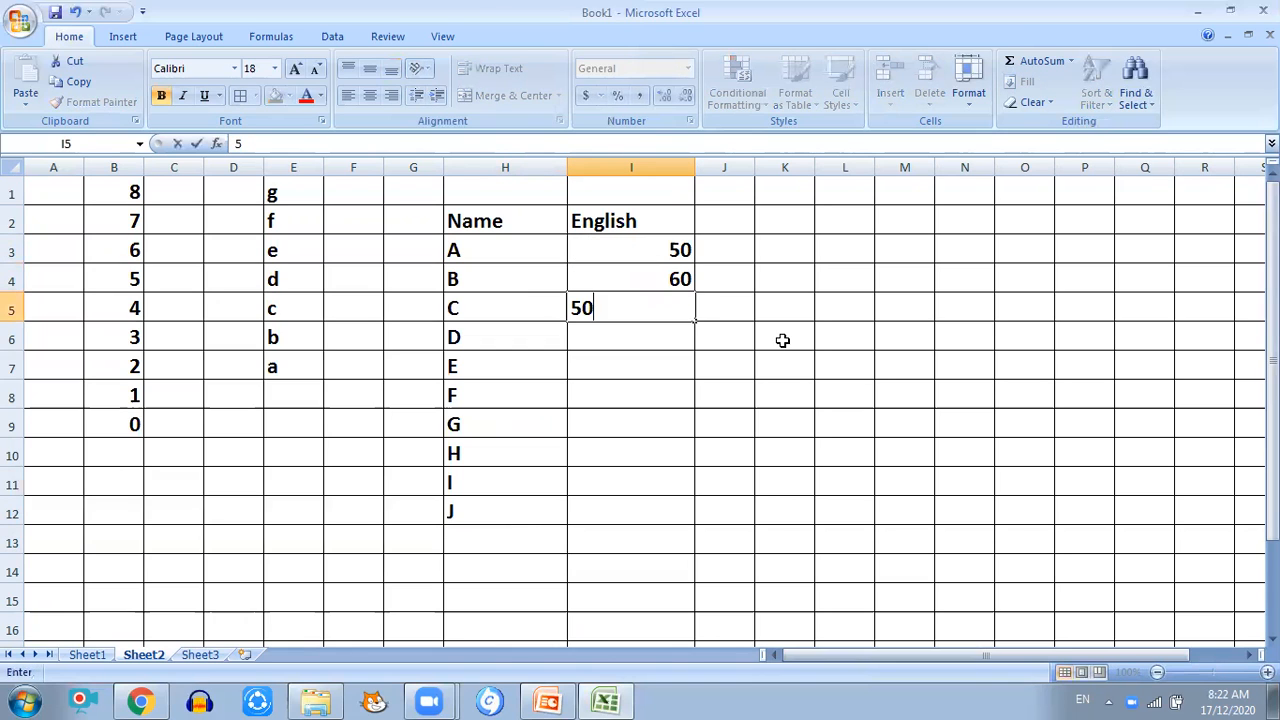
pyautogui.press('Return')
pyautogui.write('60')
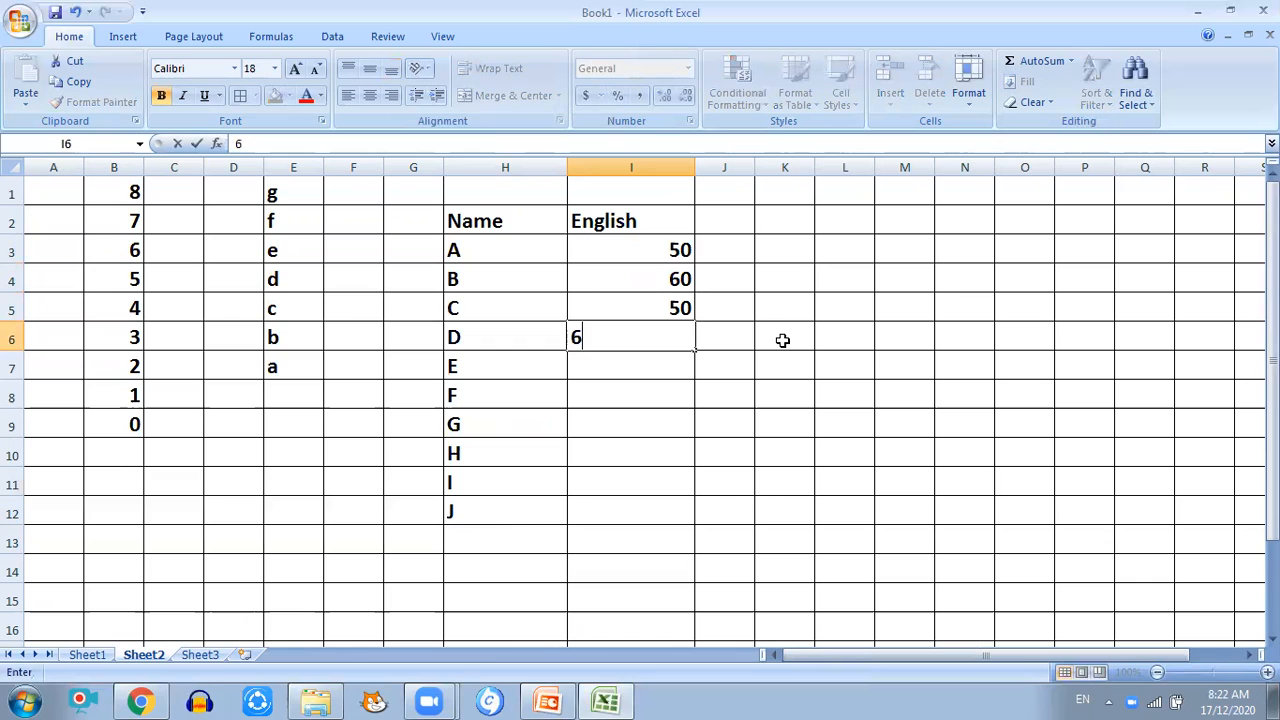
pyautogui.press('Return')
pyautogui.write('80')
pyautogui.press('Return')
pyautogui.write('50')
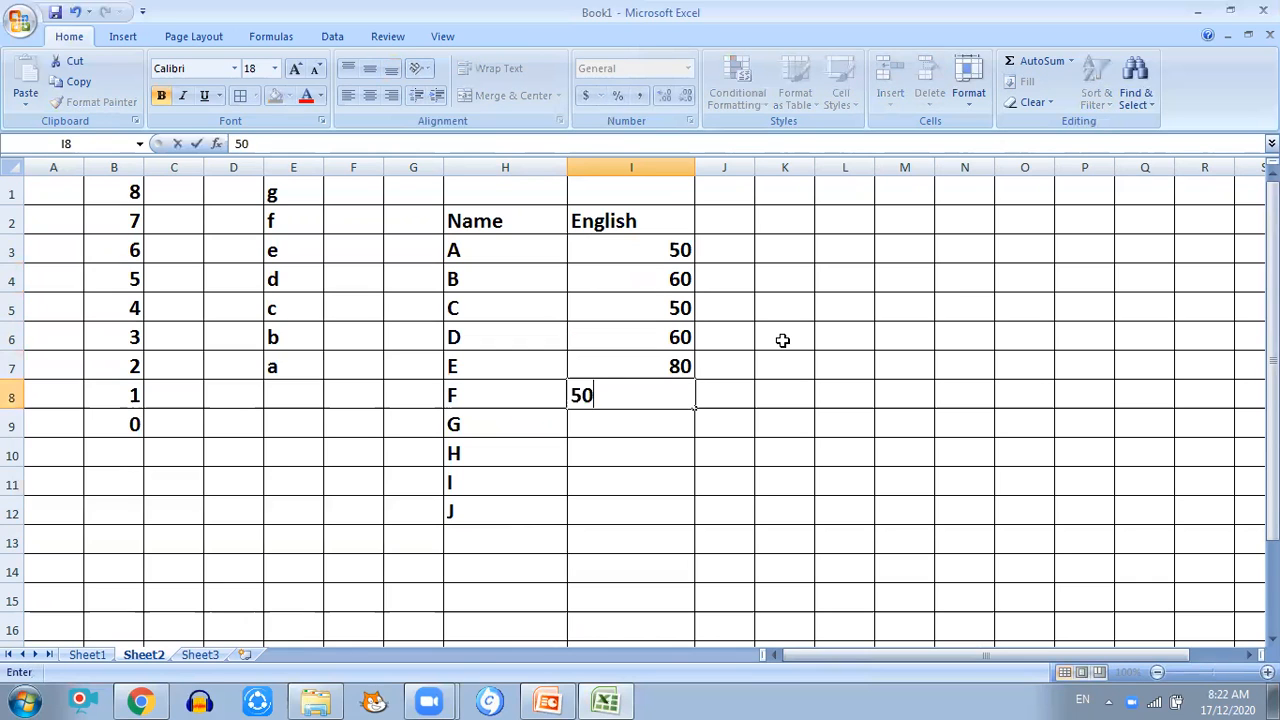
pyautogui.press('Return')
pyautogui.write('40')
pyautogui.press('Return')
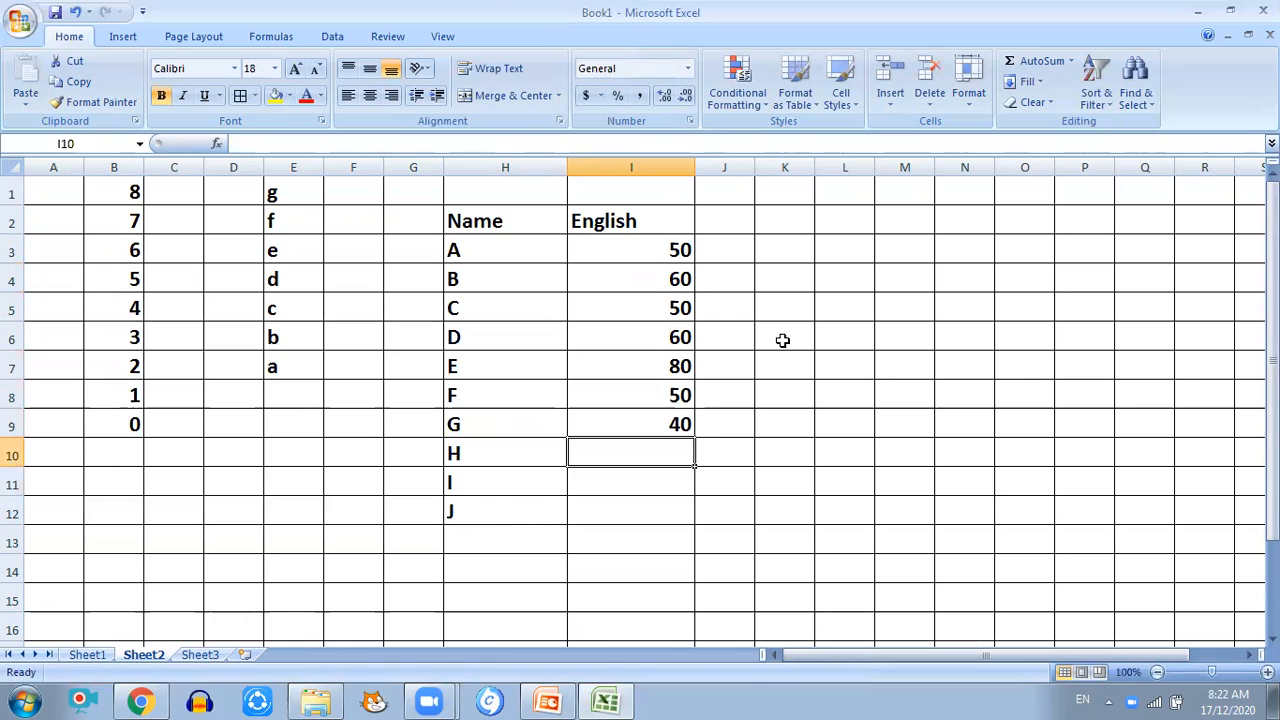
pyautogui.write('60')
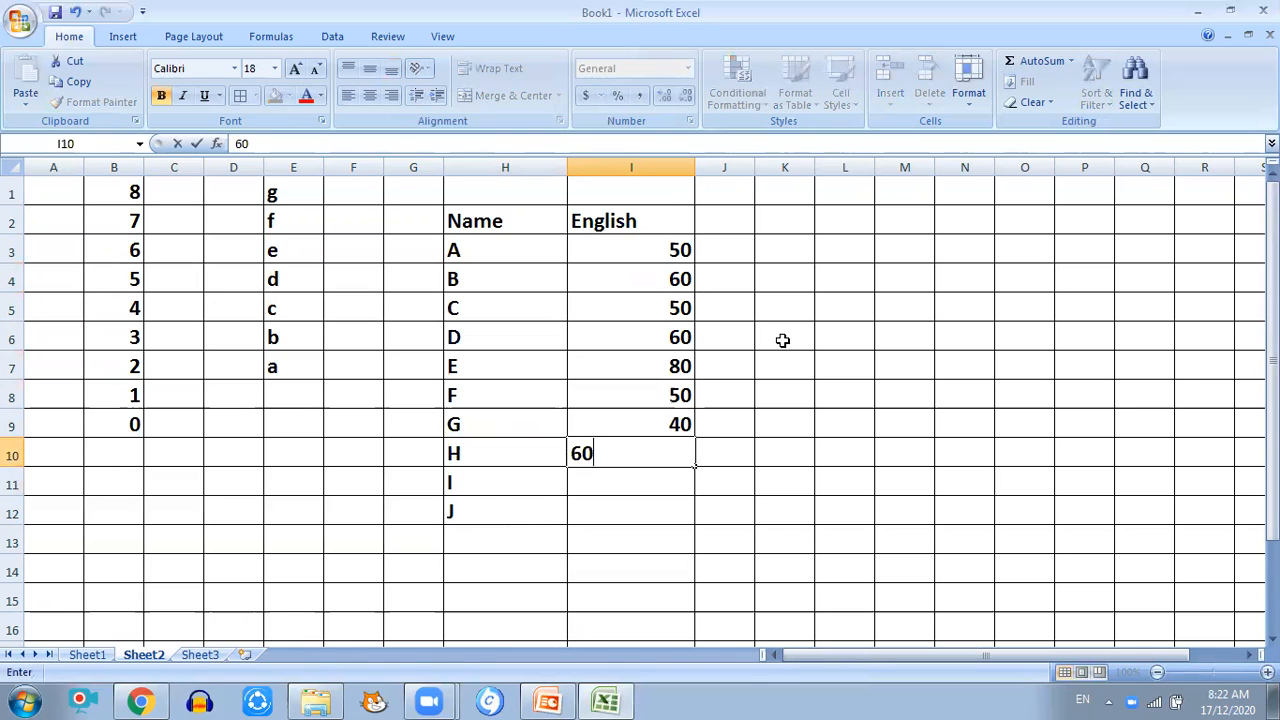
pyautogui.press('Return')
pyautogui.write('50')
pyautogui.press('Return')
pyautogui.write('70')
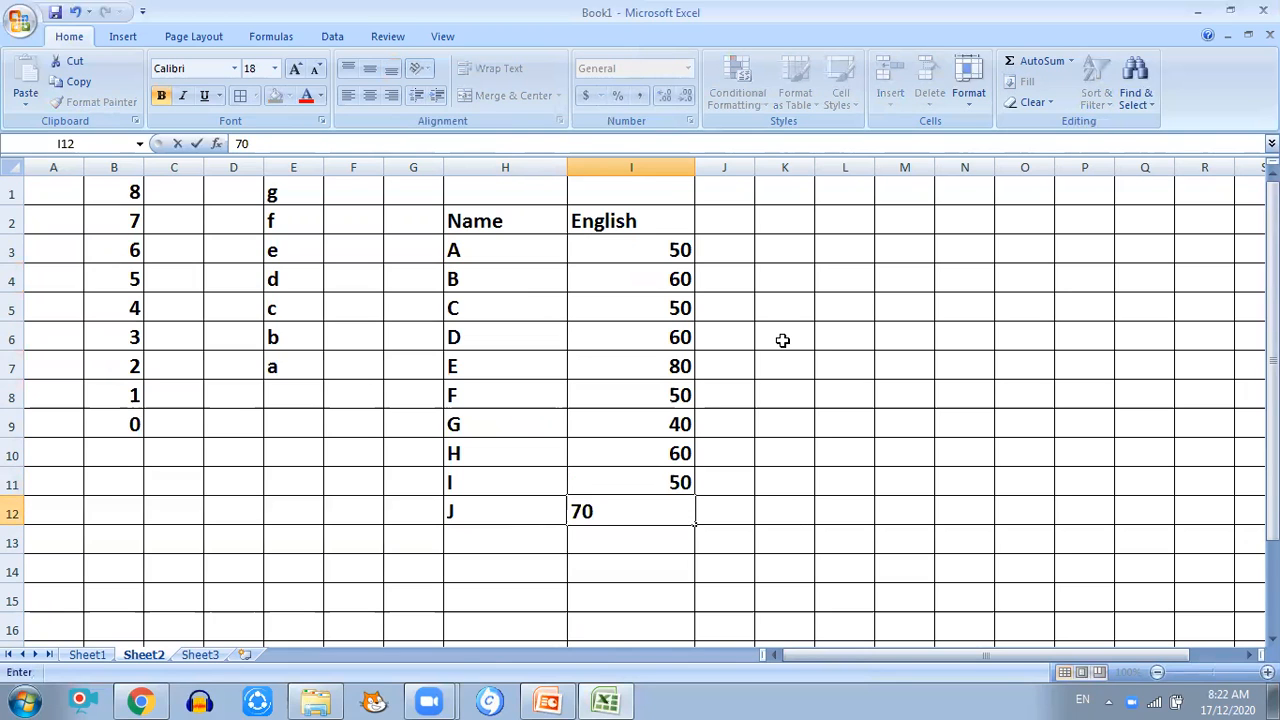
pyautogui.press('Return')
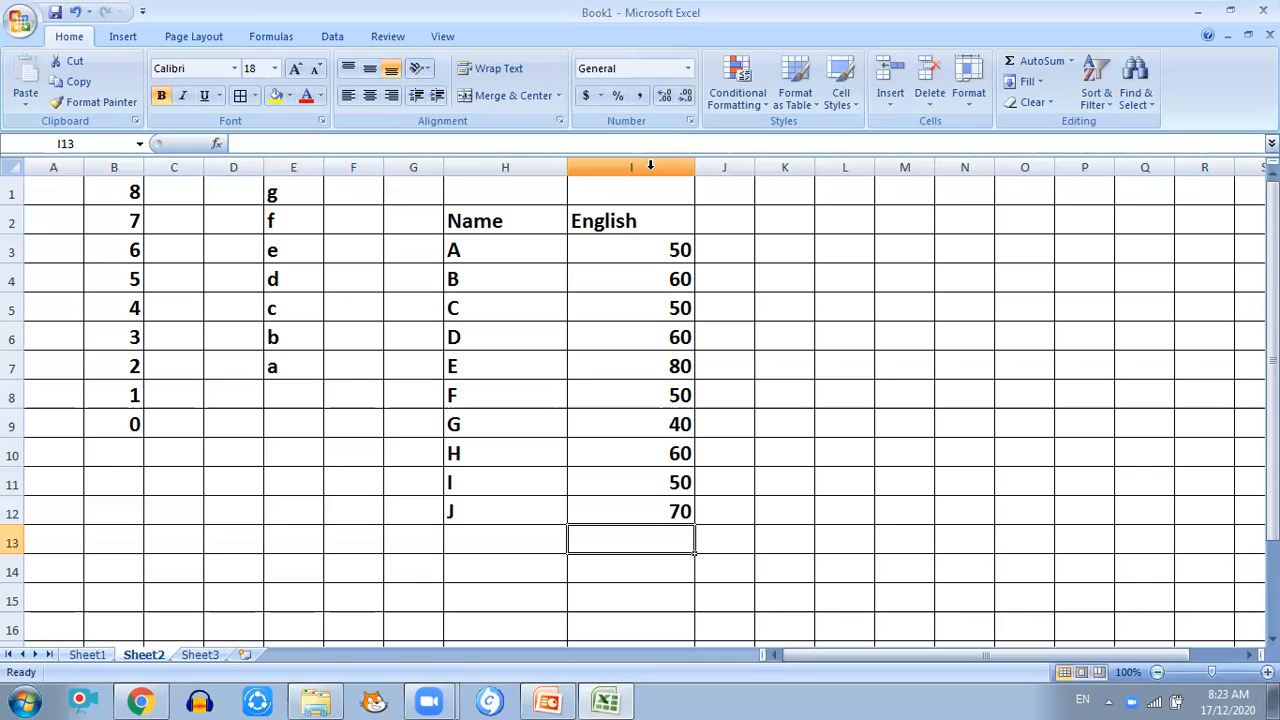
# - Move the Name and English table in H2:I12 up one row so it starts at H1
pyautogui.click(655, 222)
pyautogui.moveTo(503, 222); pyautogui.dragTo(614, 511)
pyautogui.hotkey('ctrl', 'c')
pyautogui.click(540, 192)
pyautogui.hotkey('ctrl', 'v')
pyautogui.press('Escape')
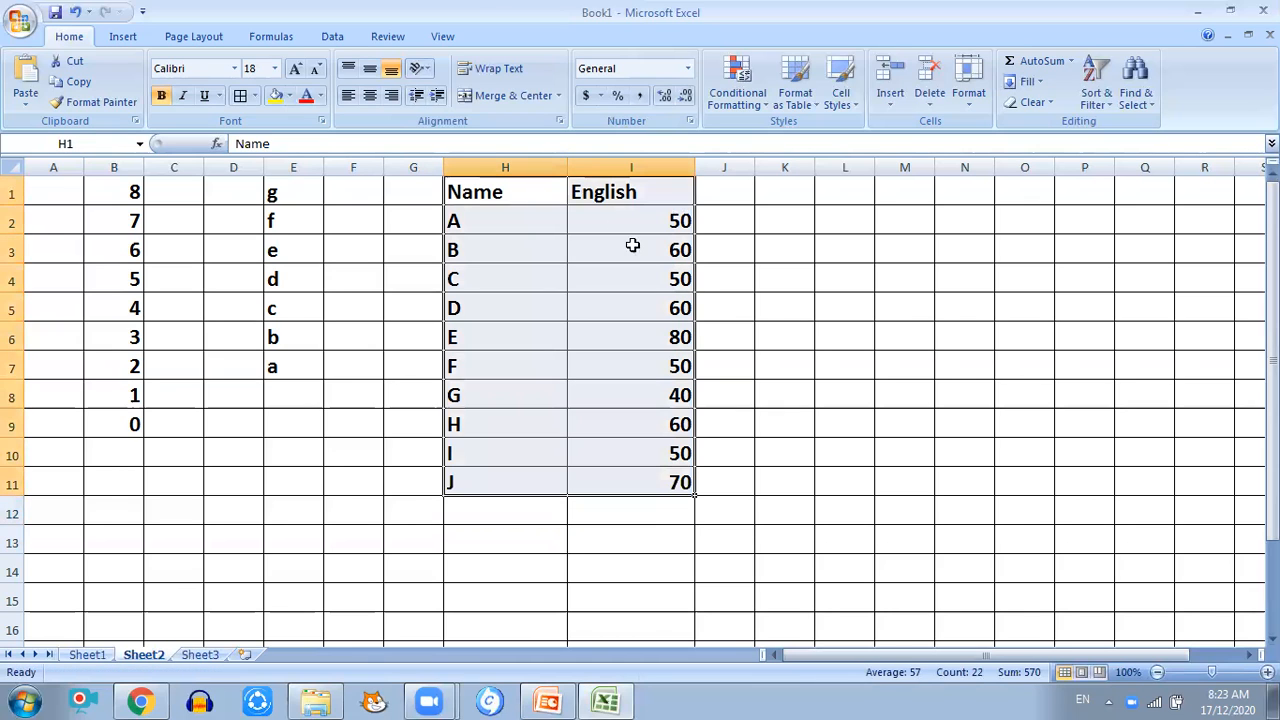
# - Turn on filtering for the English column, column I
pyautogui.click(632, 248)
pyautogui.click(658, 166)
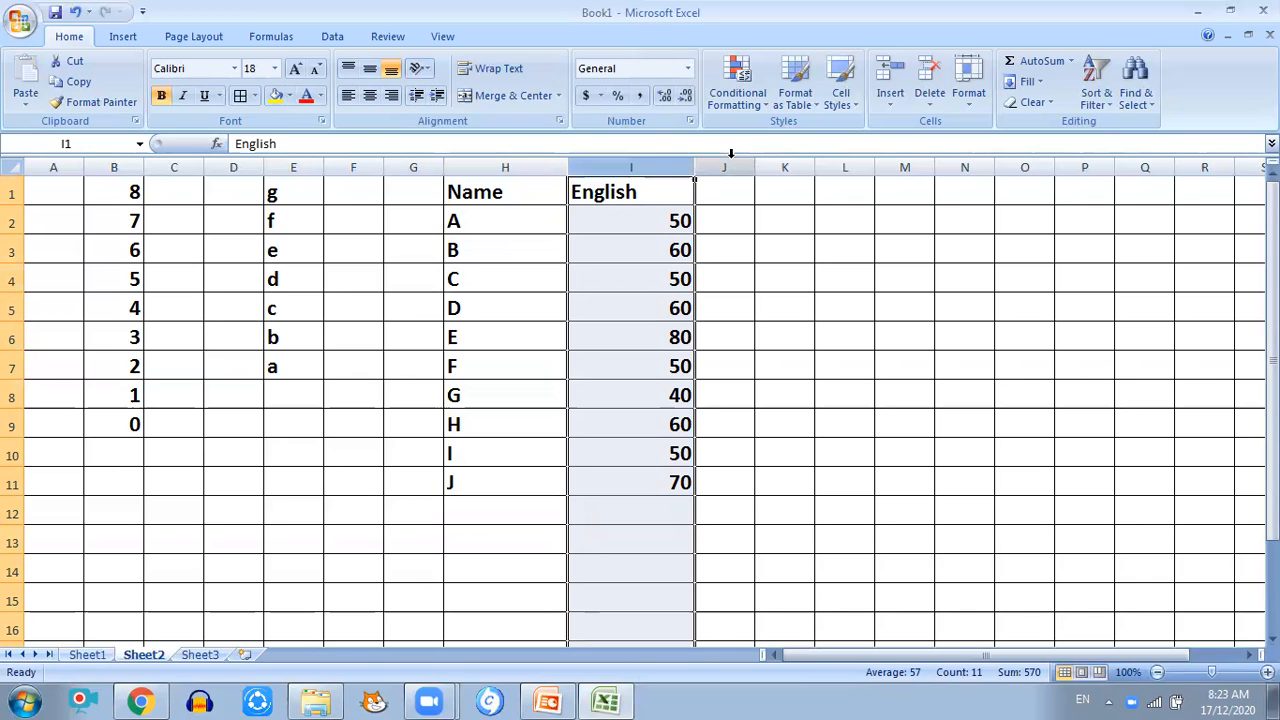
pyautogui.click(1101, 95)
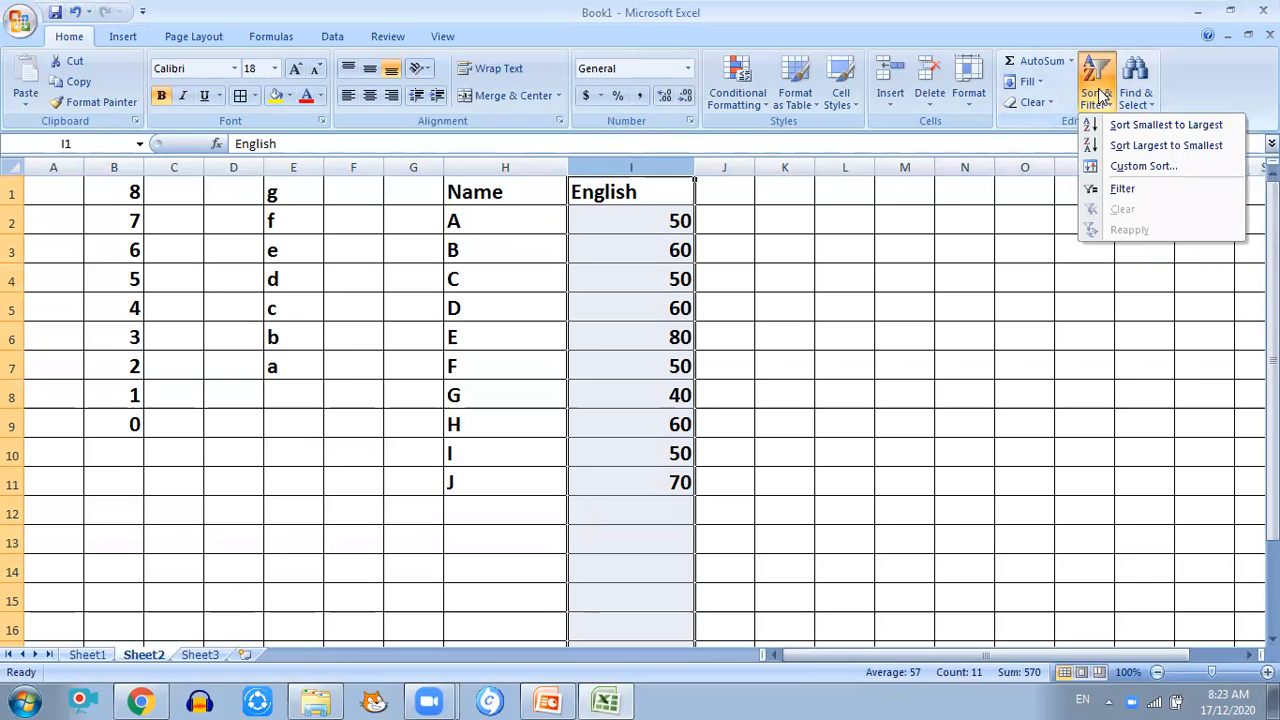
pyautogui.click(1116, 191)
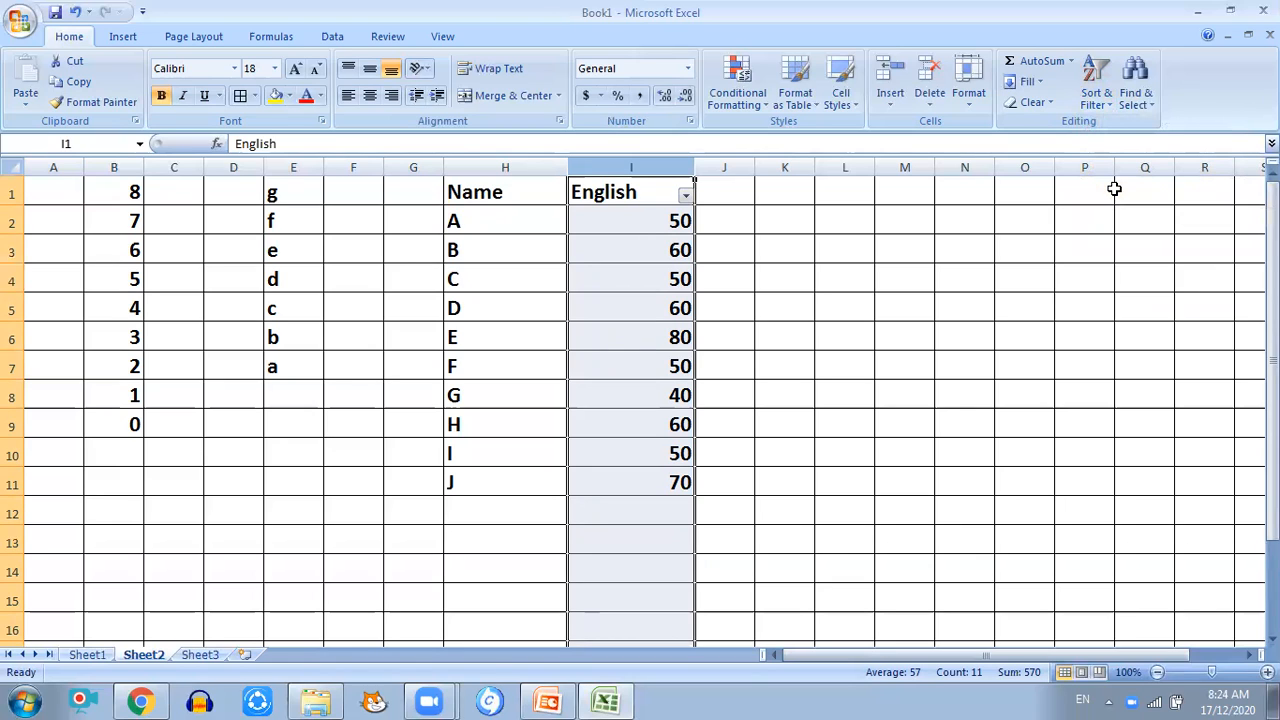
# - Filter the English column to show only marks of 40
pyautogui.click(686, 196)
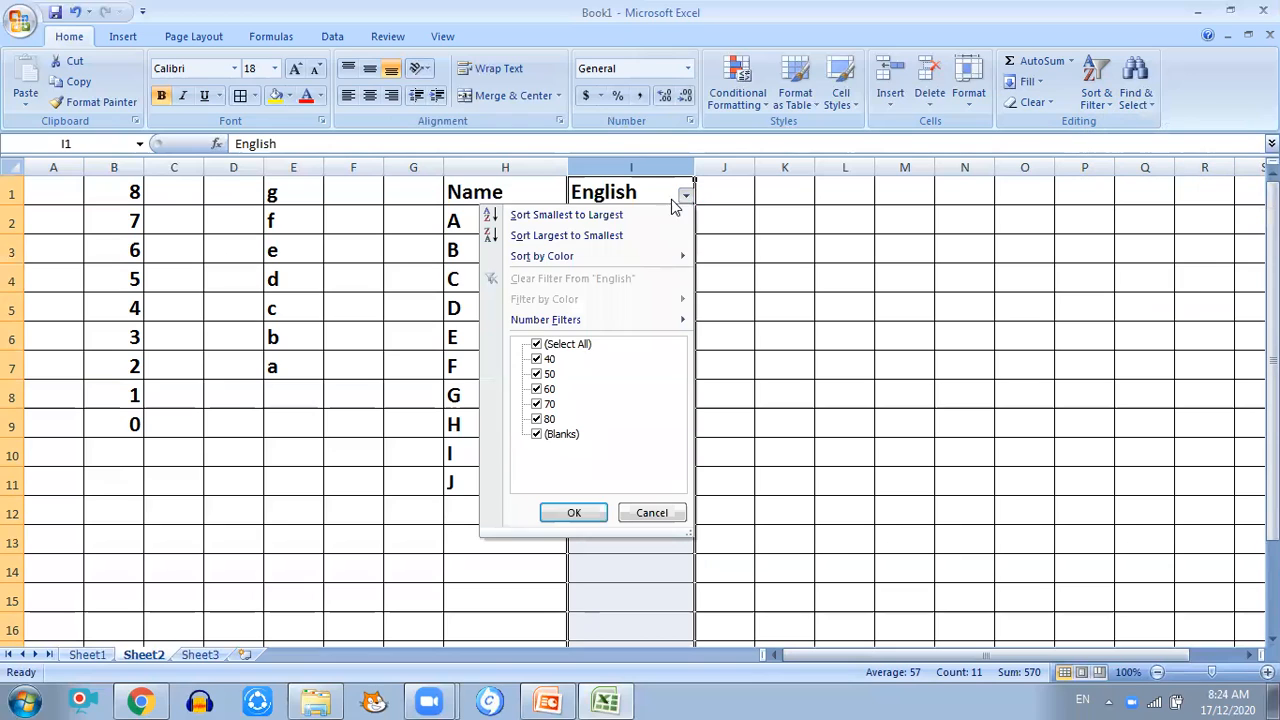
pyautogui.click(542, 350)
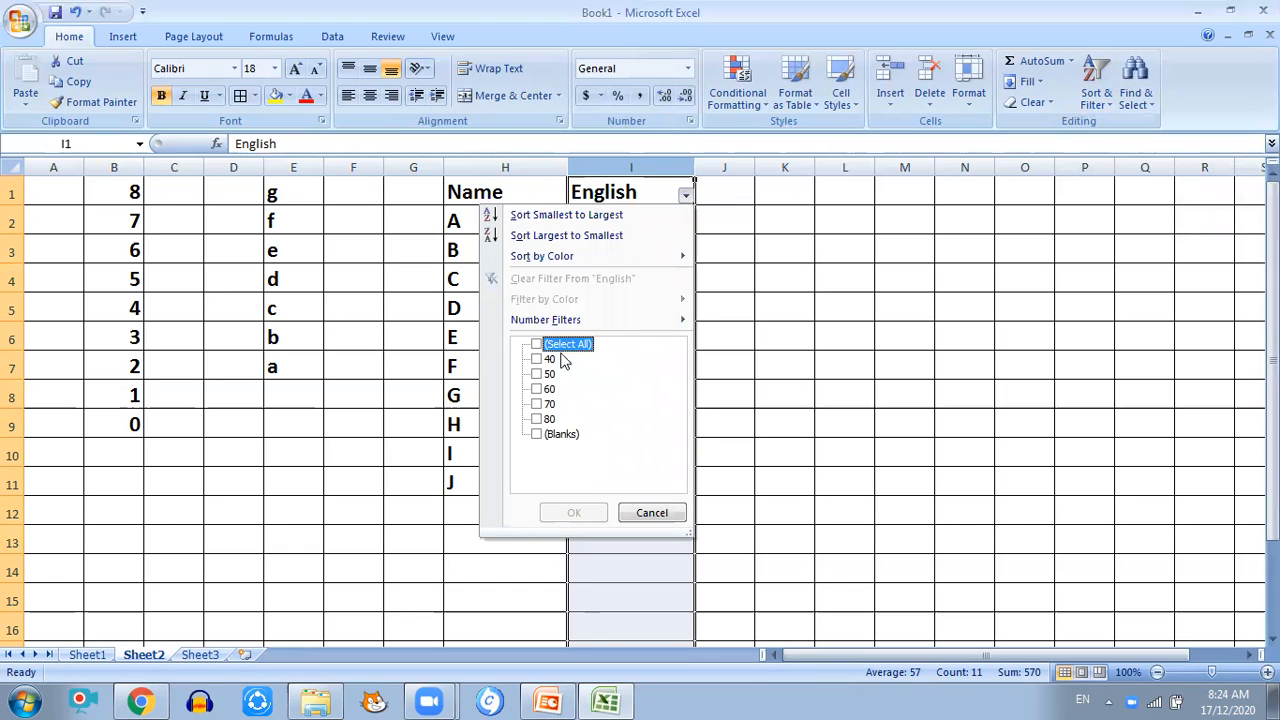
pyautogui.click(537, 360)
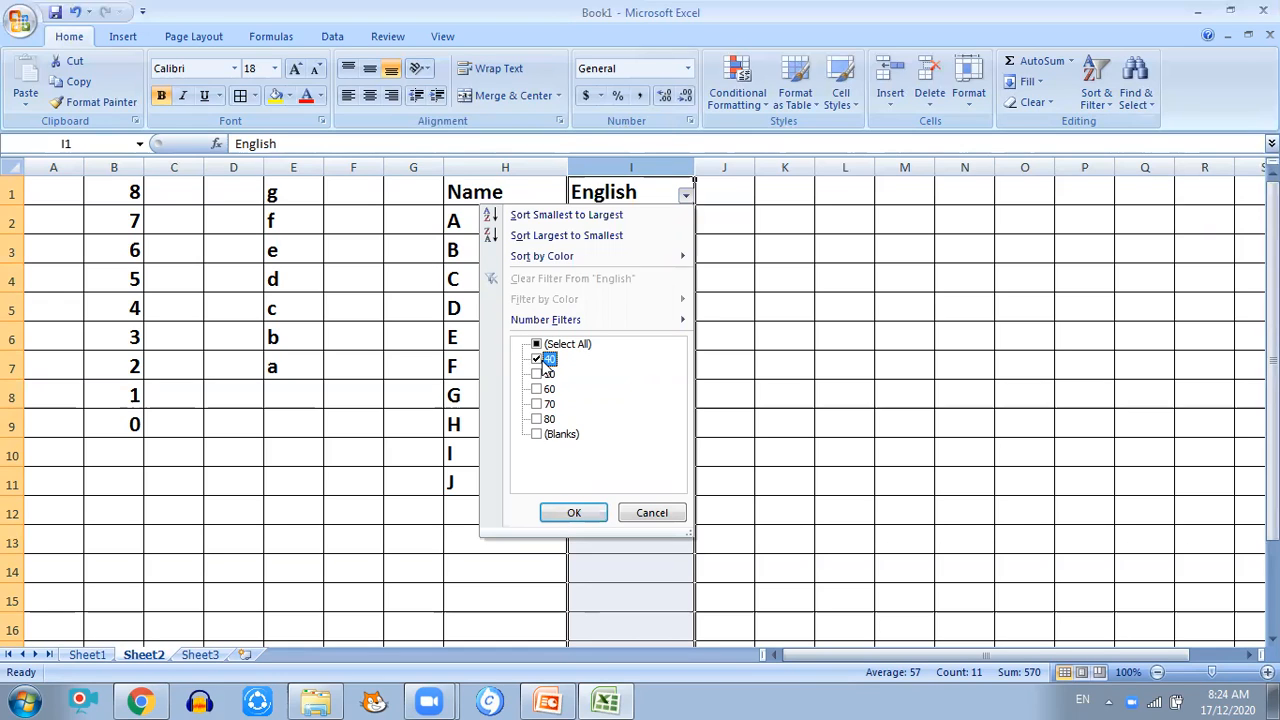
pyautogui.click(549, 516)
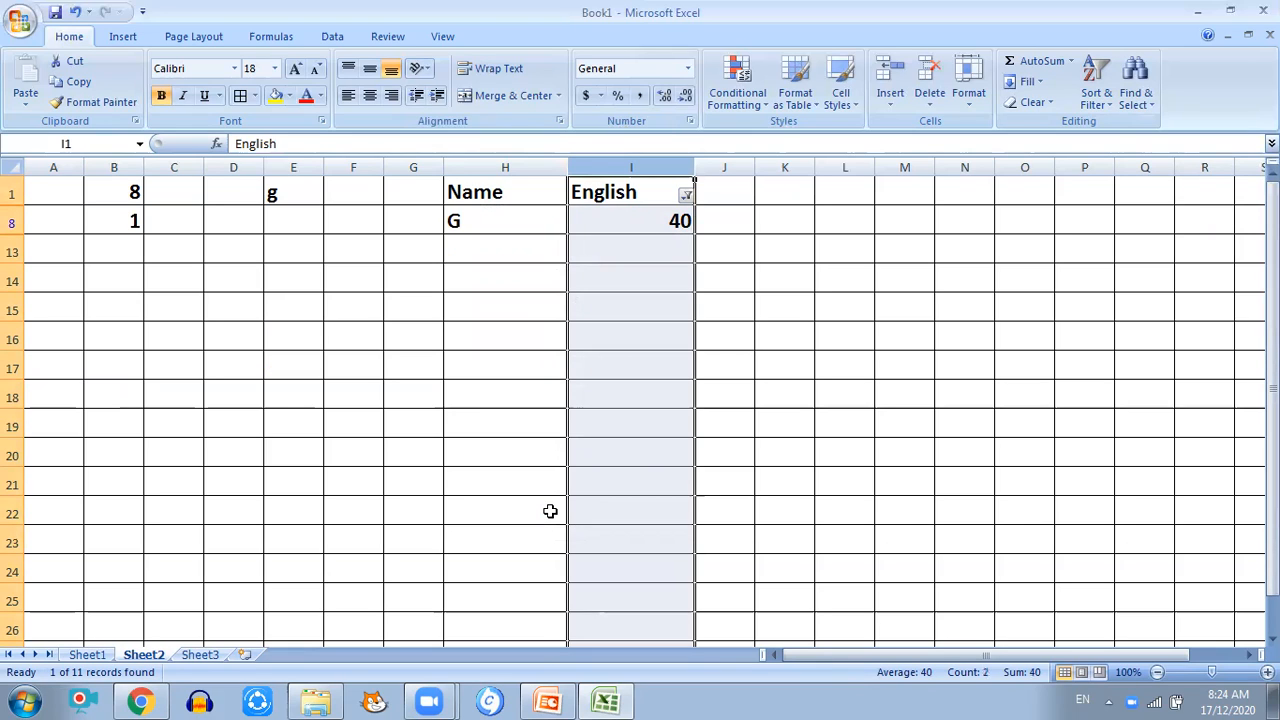
# - Select all values in the English filter to bring back the rows hidden by the 40 filter
pyautogui.click(686, 196)
pyautogui.click(538, 345)
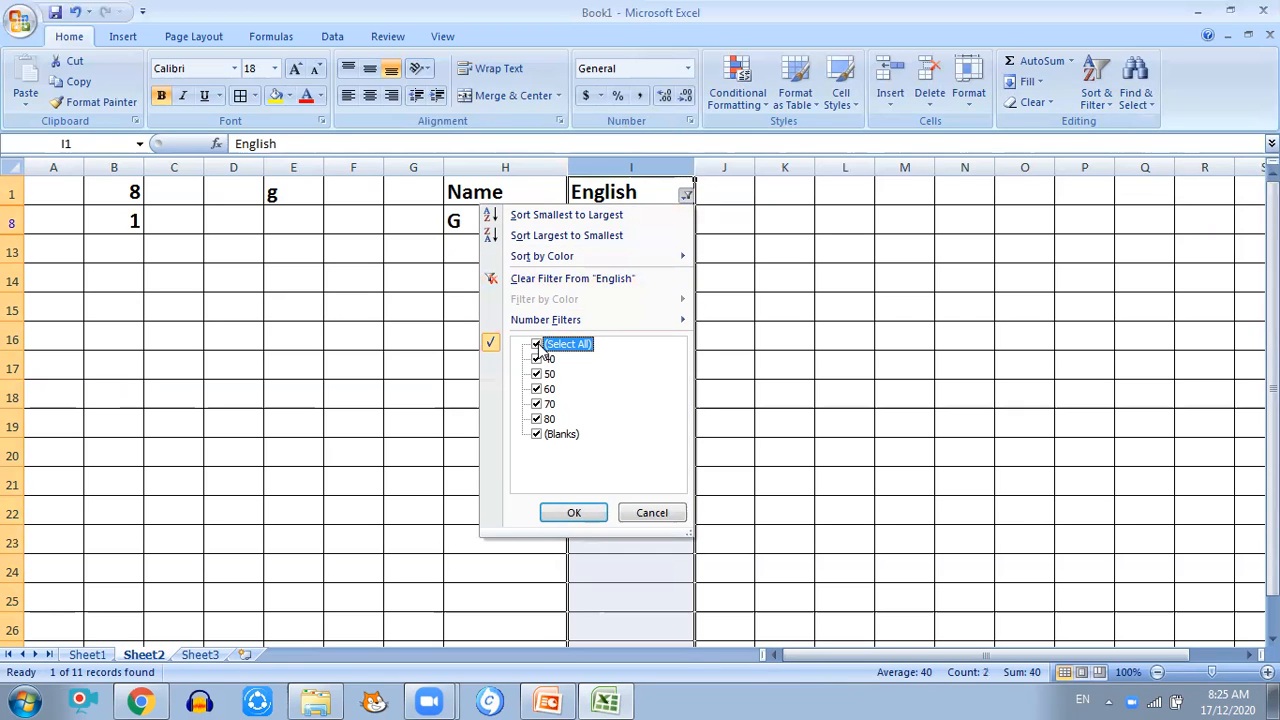
pyautogui.click(574, 512)
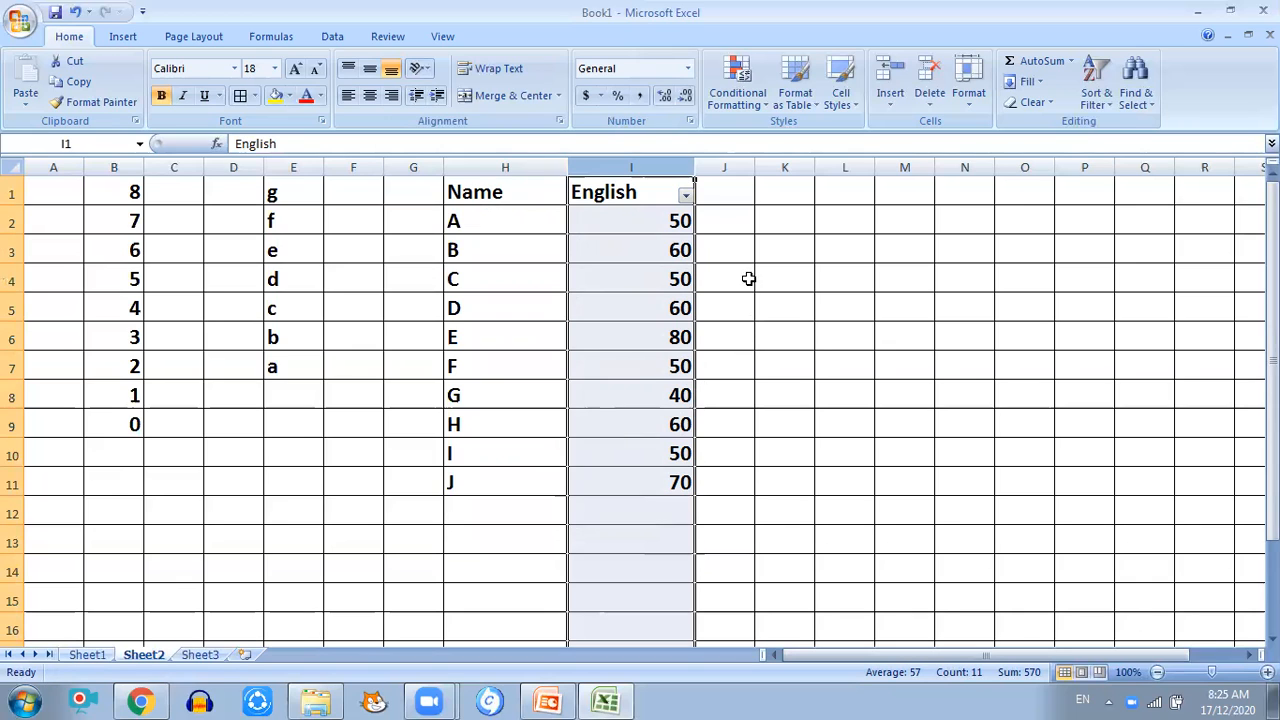
# - Filter the English column to show only marks of 50
pyautogui.click(686, 196)
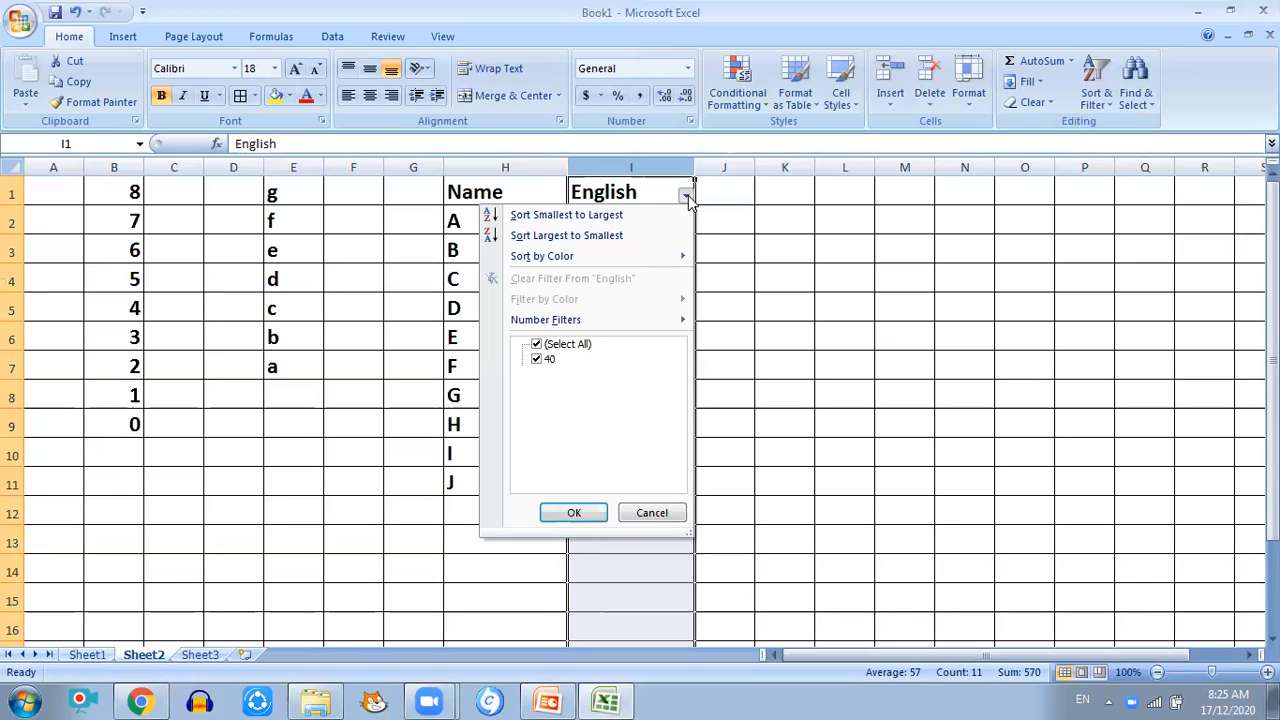
pyautogui.click(537, 344)
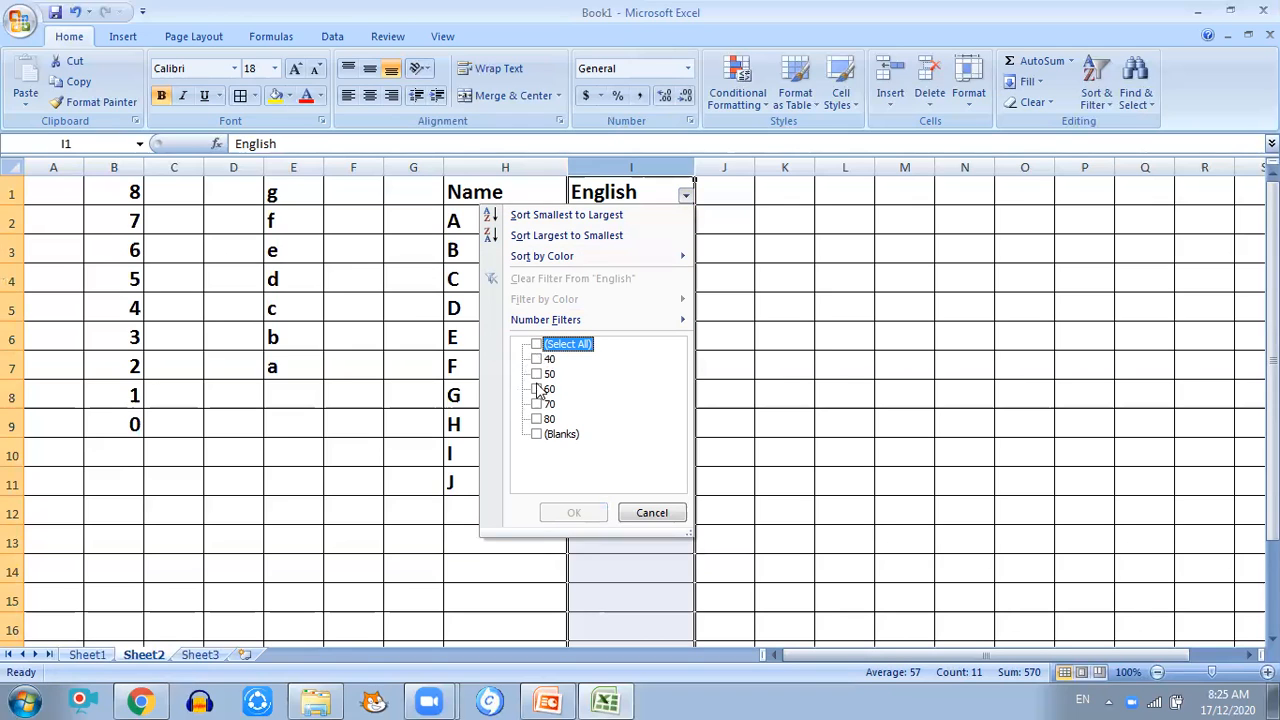
pyautogui.click(537, 374)
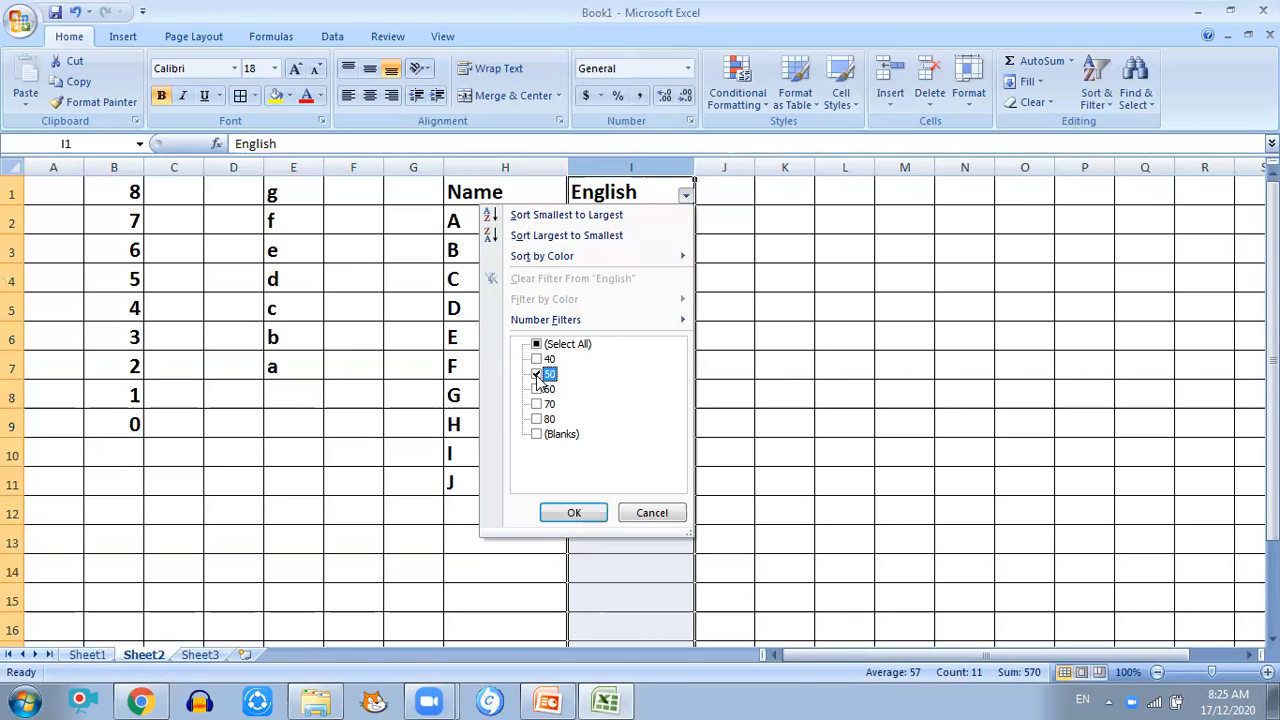
pyautogui.click(582, 514)
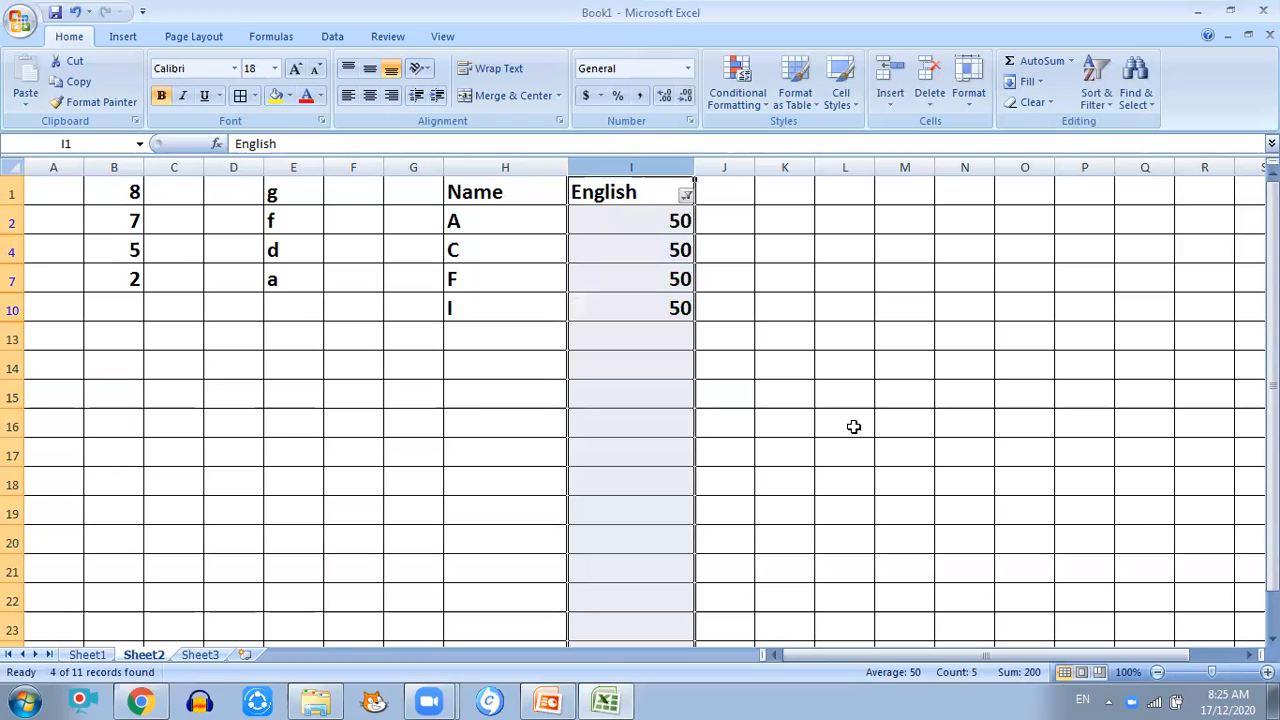
# - Reset the 50 filter on the English column by selecting all values
pyautogui.click(687, 195)
pyautogui.click(538, 344)
pyautogui.click(572, 510)
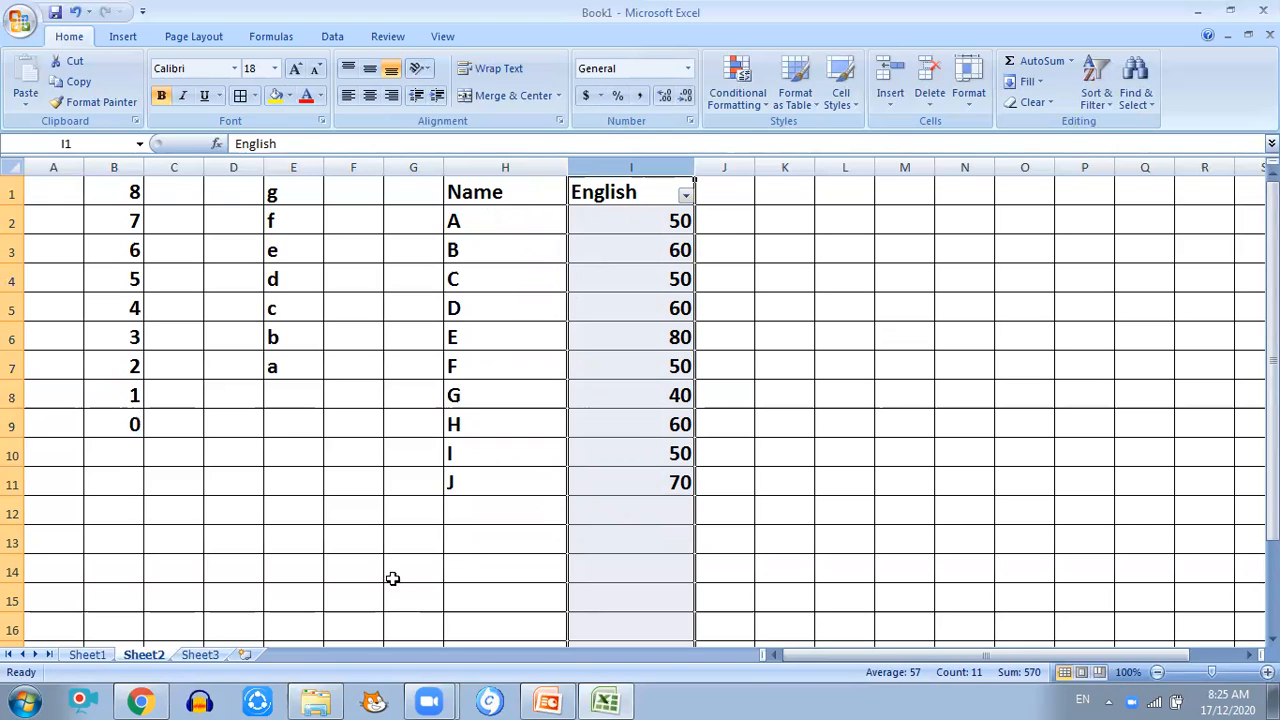
# - Review the relative, absolute and mixed reference examples on Sheet1 and return to Sheet2
pyautogui.click(85, 653)
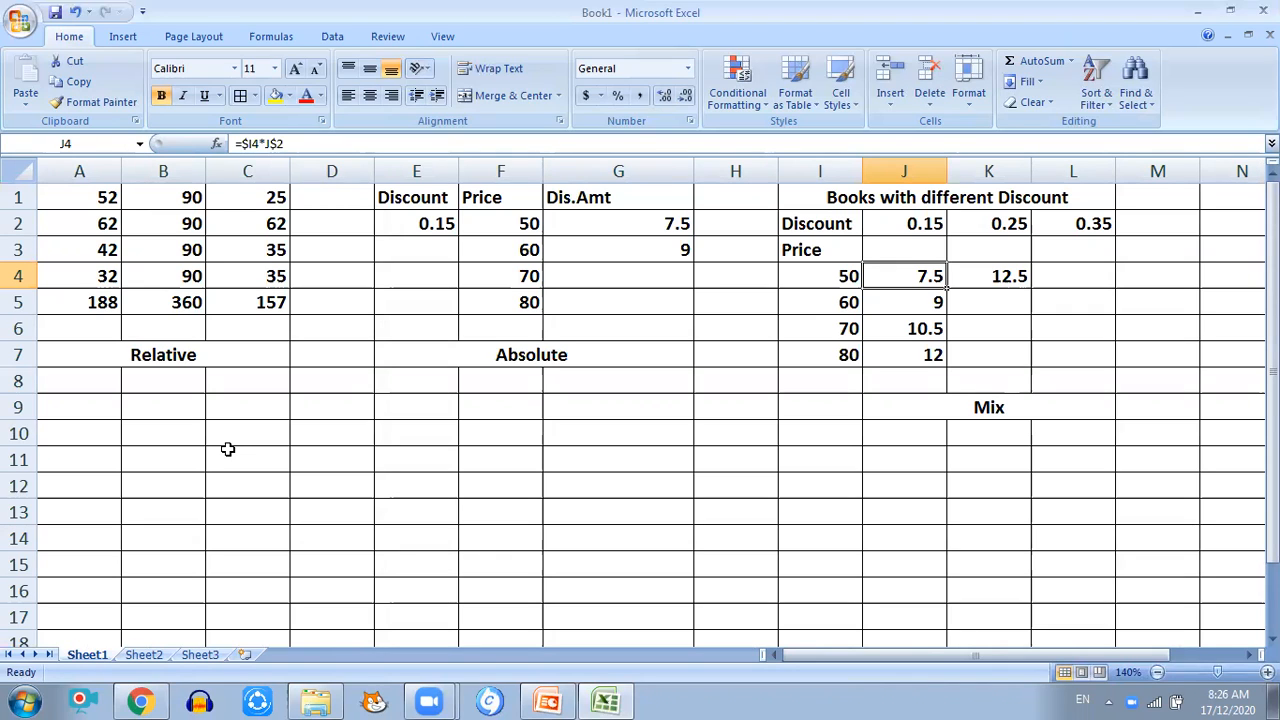
pyautogui.click(152, 658)
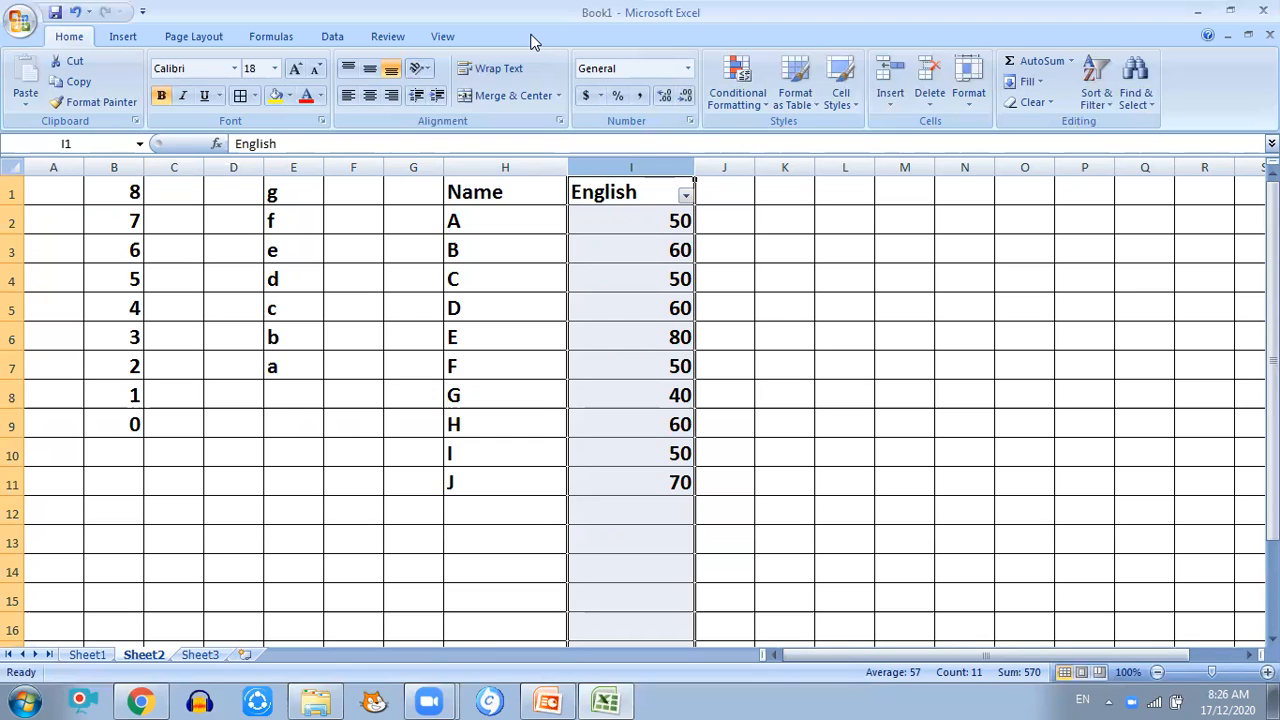
# - Format the Books with different Discount range I1:L7 on Sheet1 as a table with the dark orange, black-header style
pyautogui.click(88, 655)
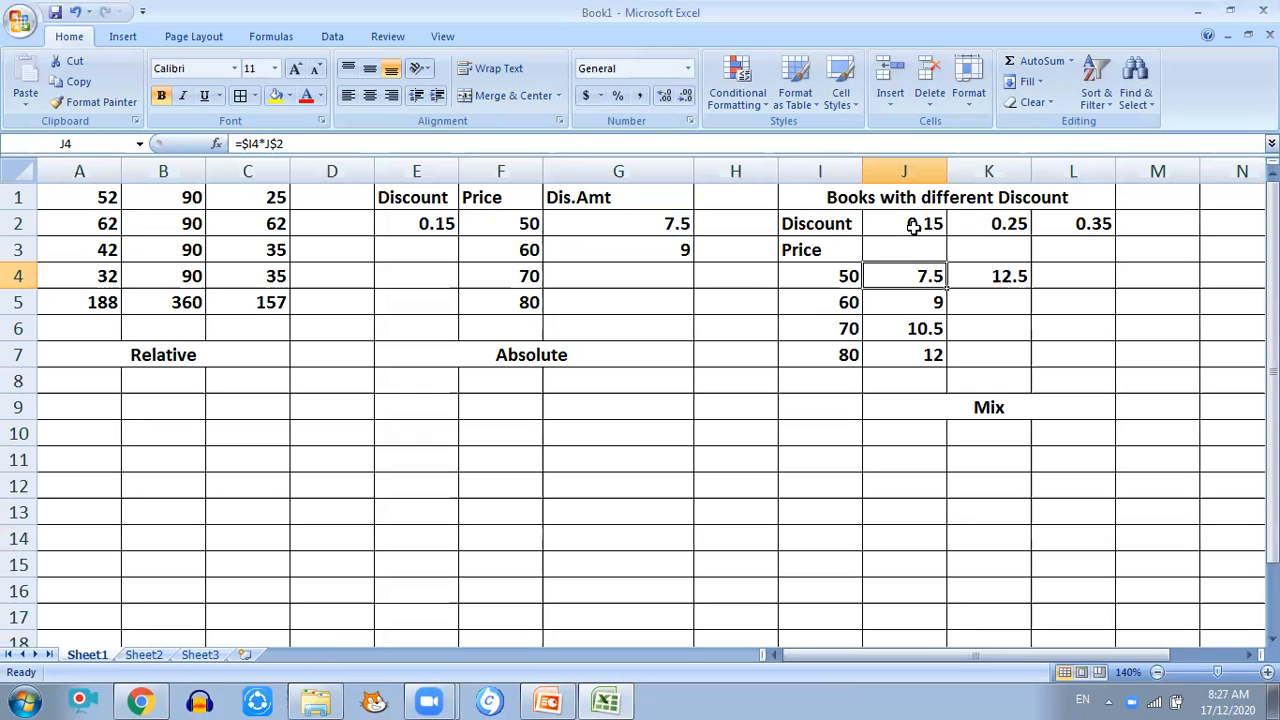
pyautogui.moveTo(826, 197); pyautogui.dragTo(822, 348)
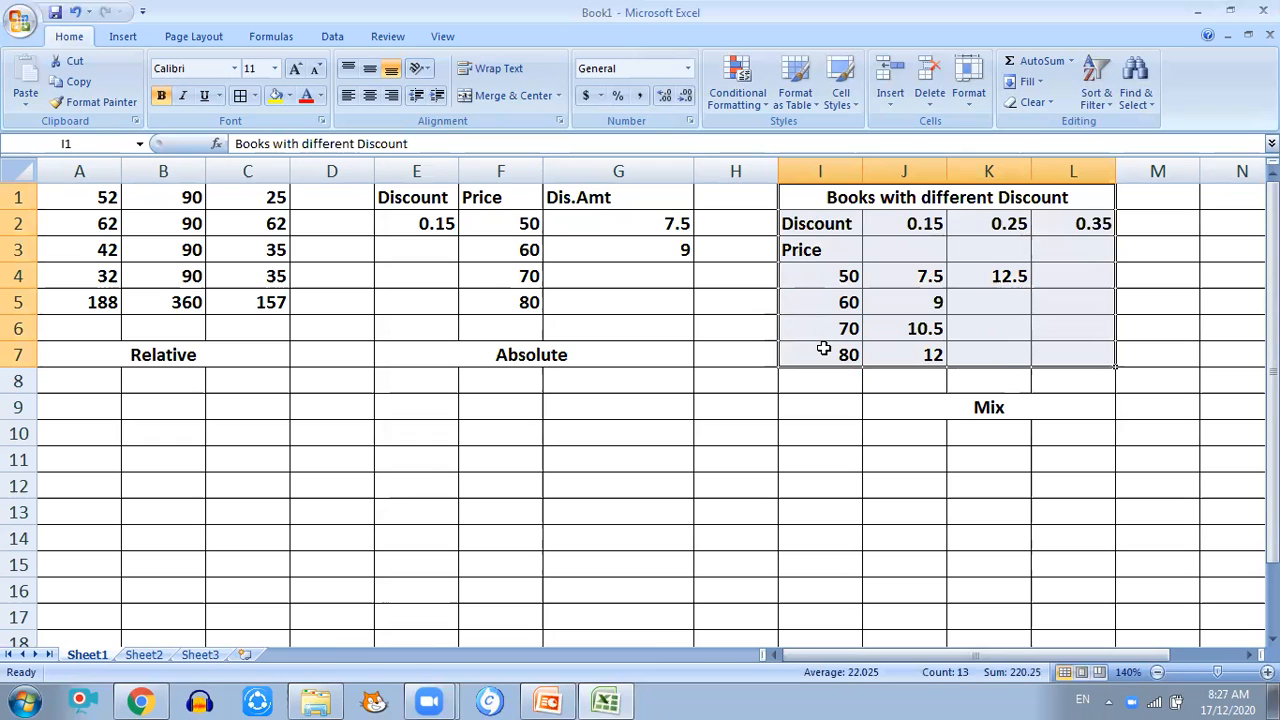
pyautogui.click(386, 40)
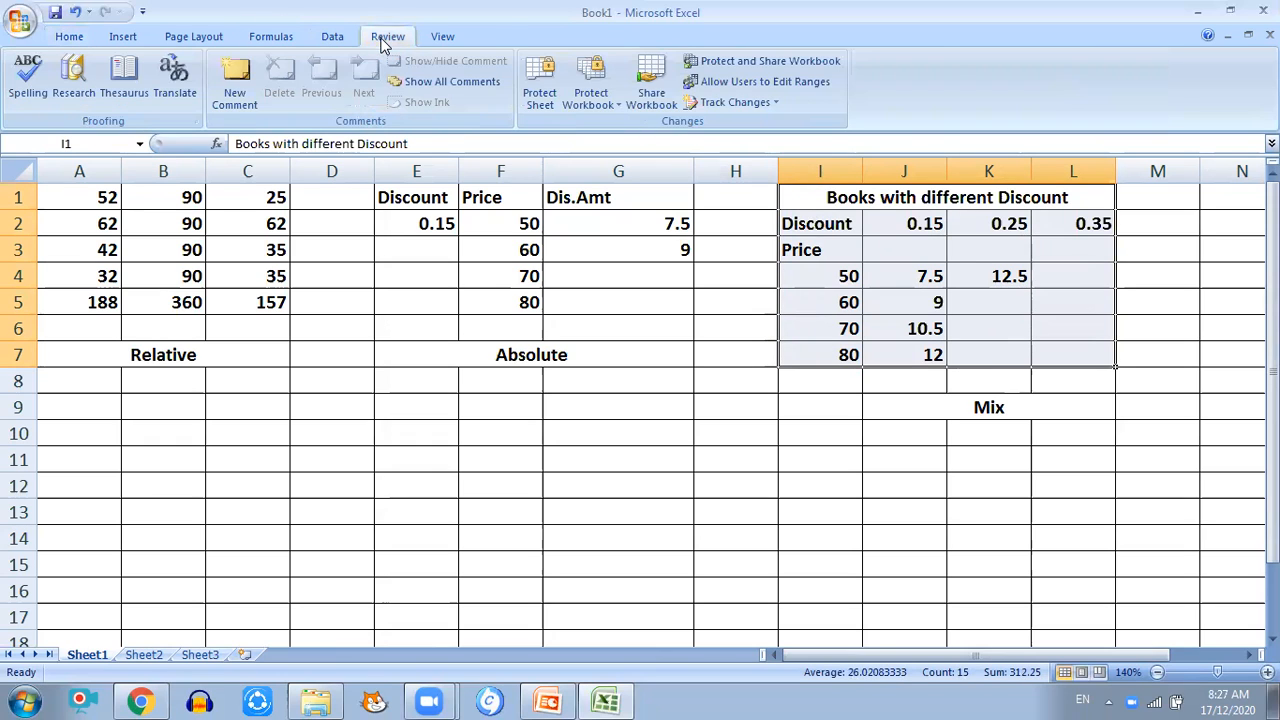
pyautogui.click(330, 38)
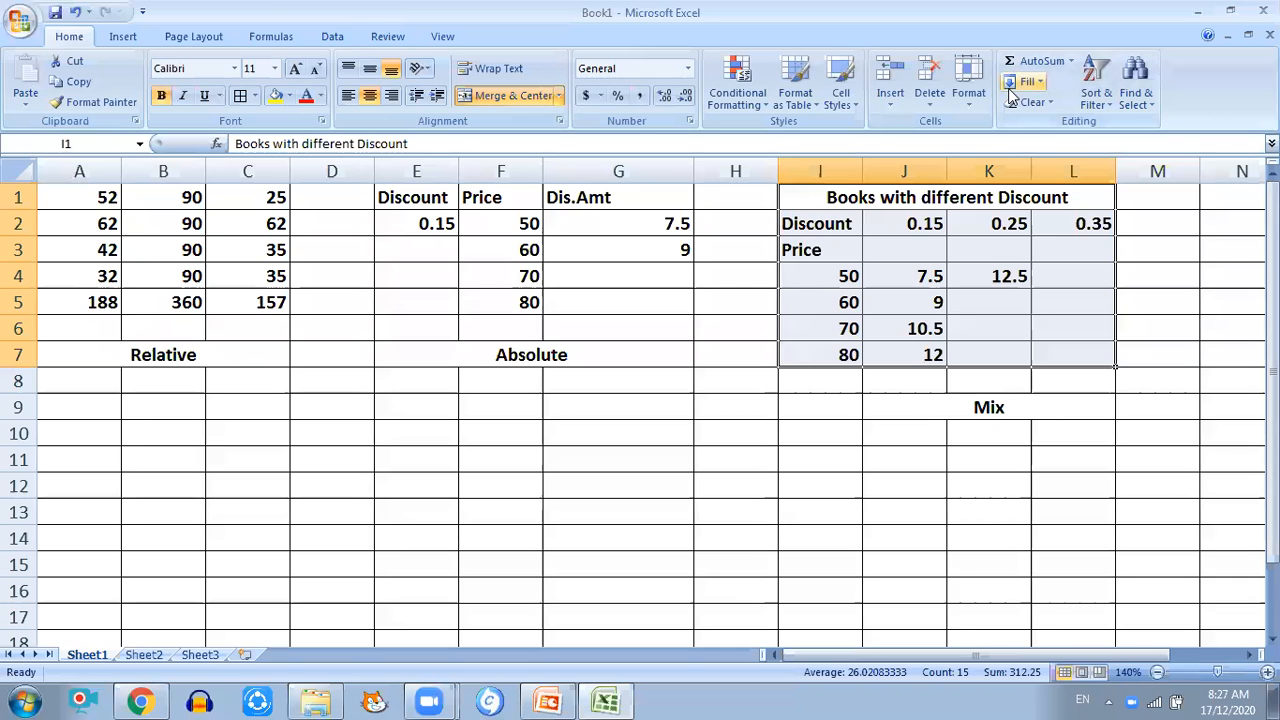
pyautogui.moveTo(812, 197); pyautogui.dragTo(871, 355)
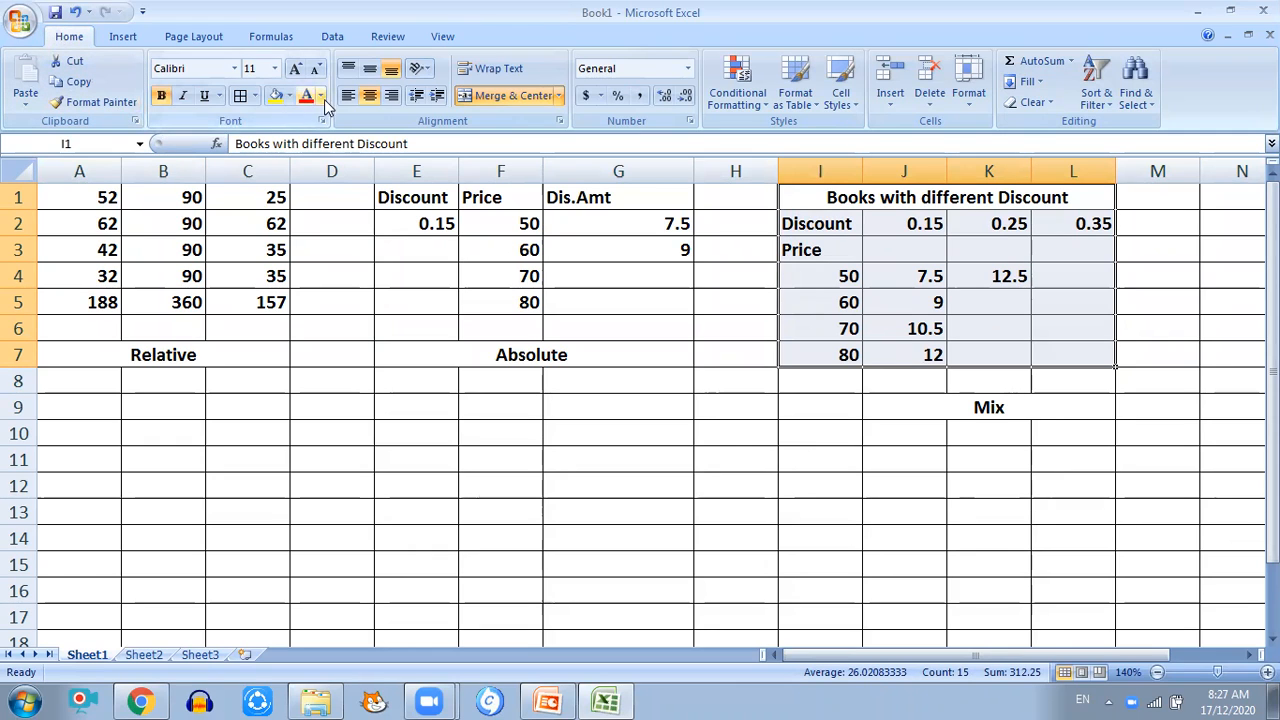
pyautogui.click(815, 111)
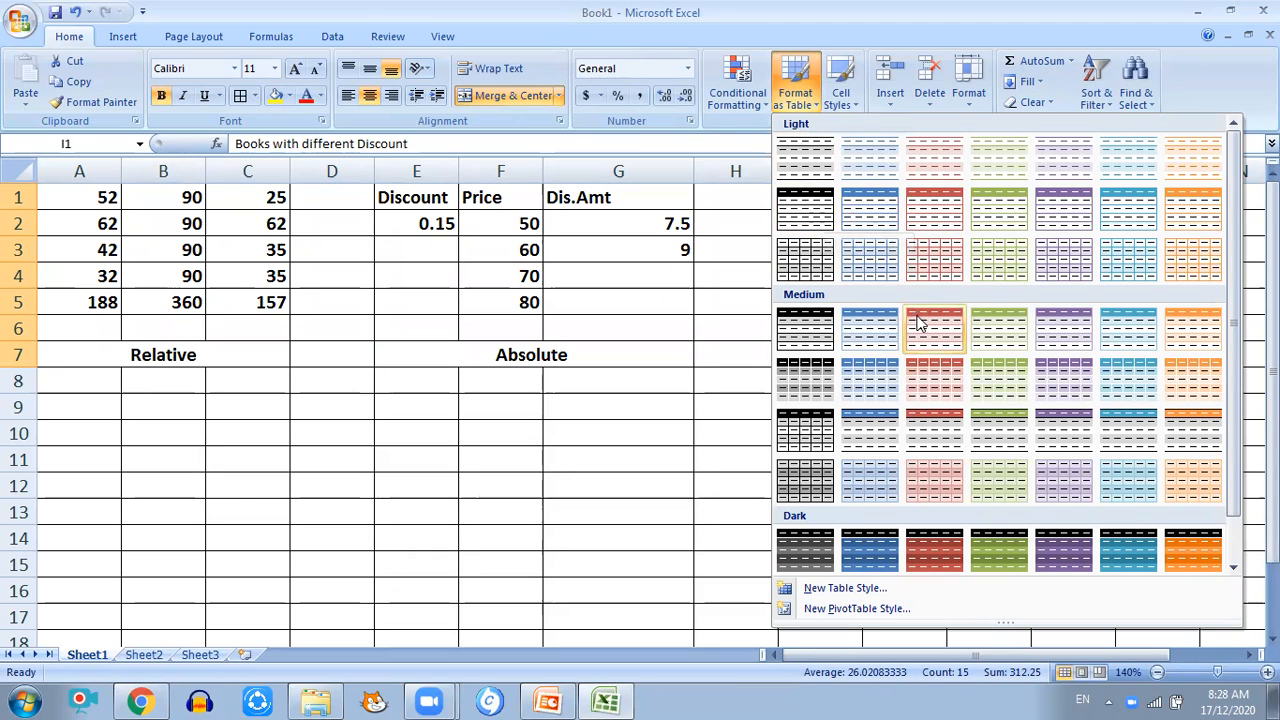
pyautogui.scroll(-1, 1005, 425)
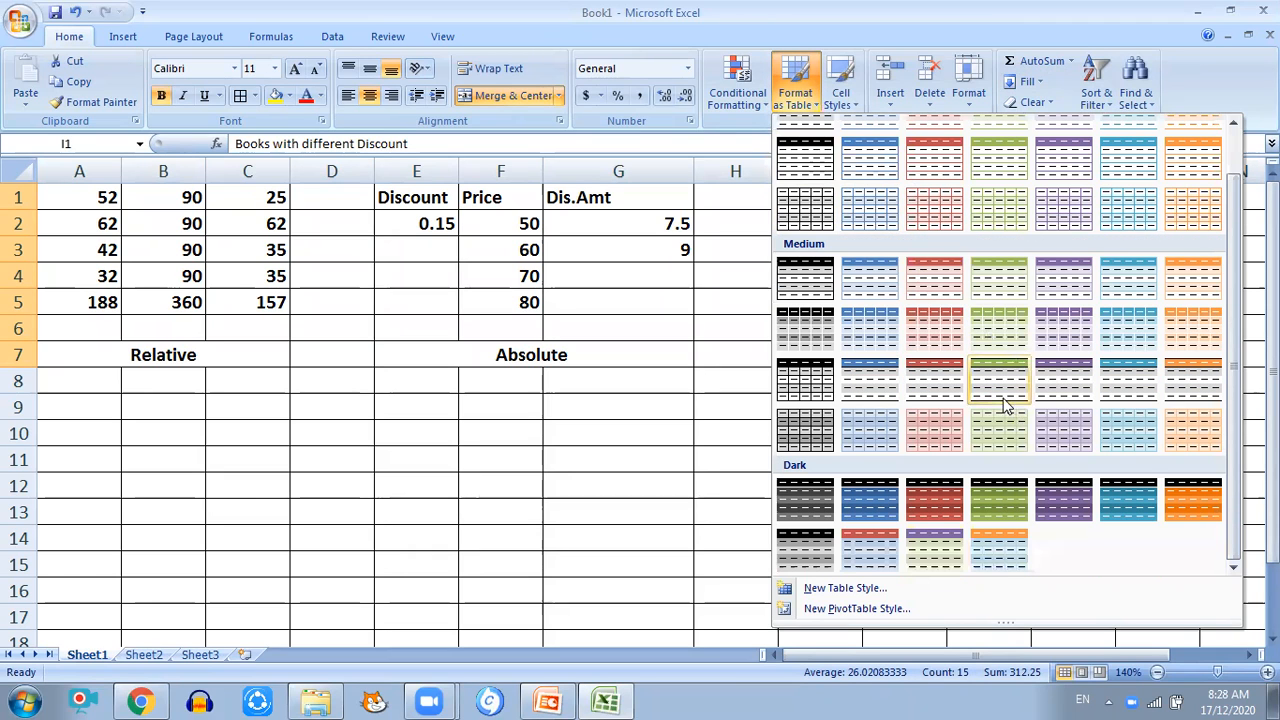
pyautogui.click(1193, 505)
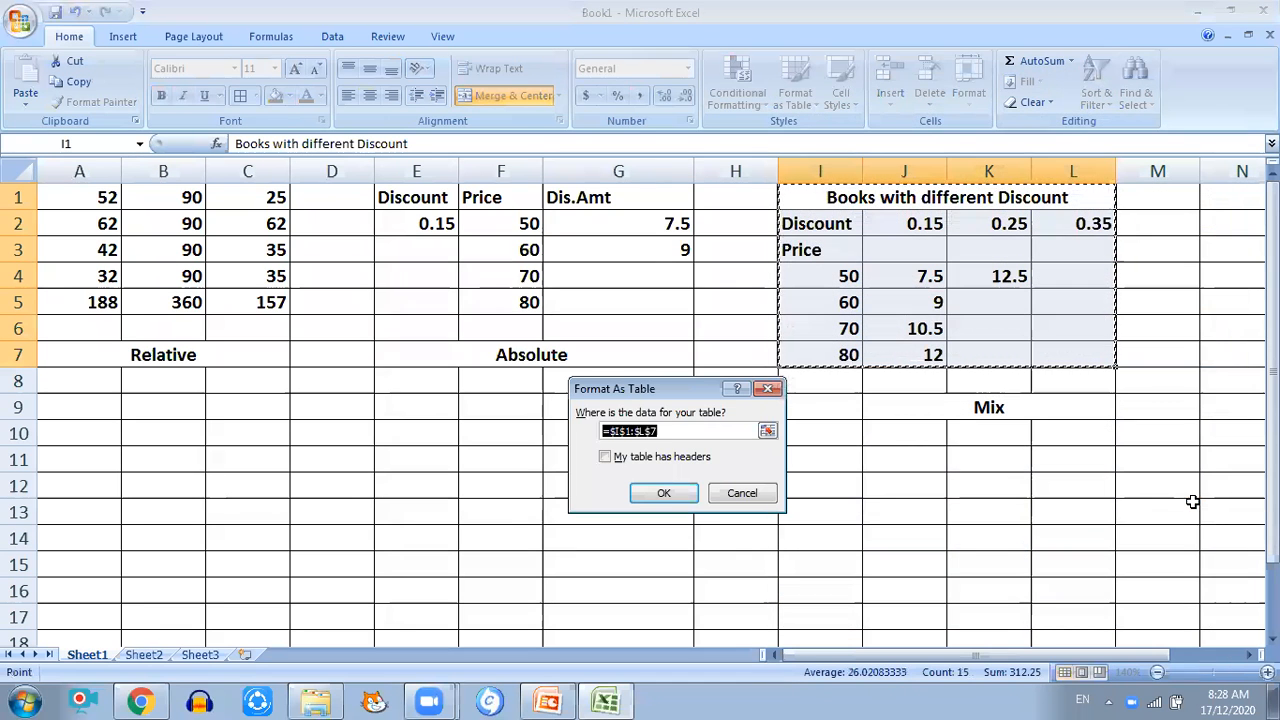
pyautogui.click(665, 492)
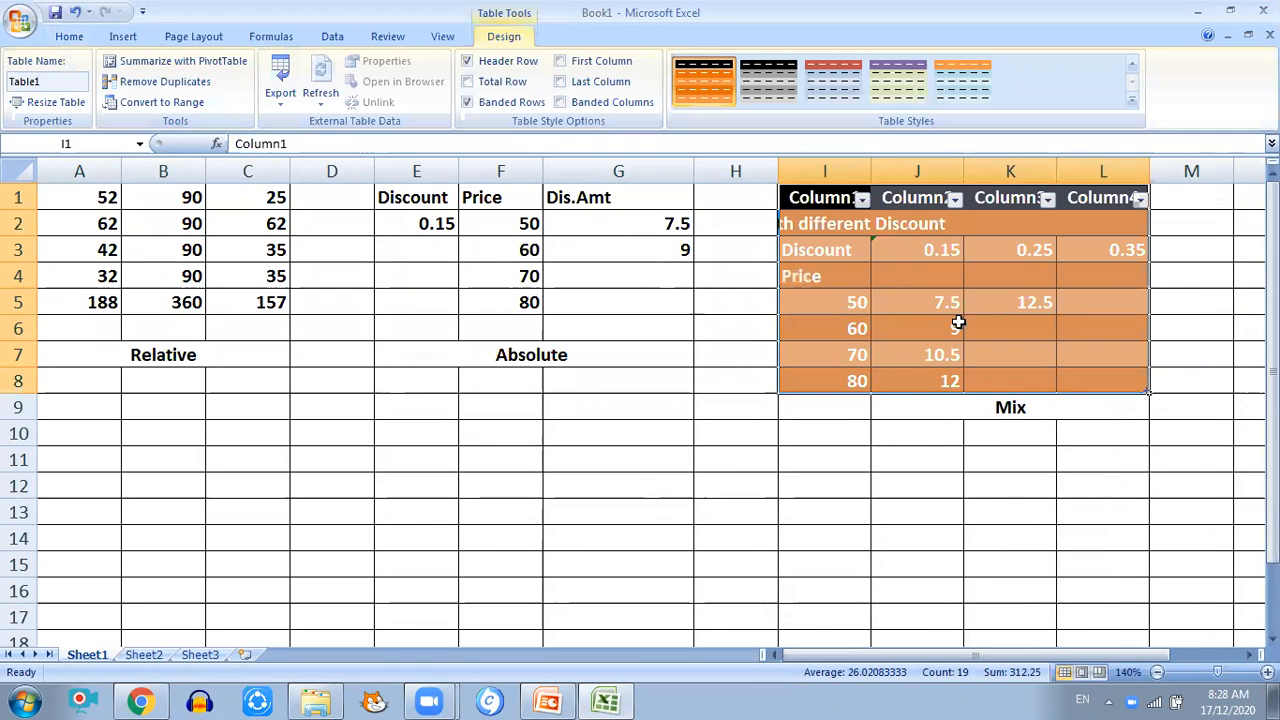
pyautogui.click(955, 322)
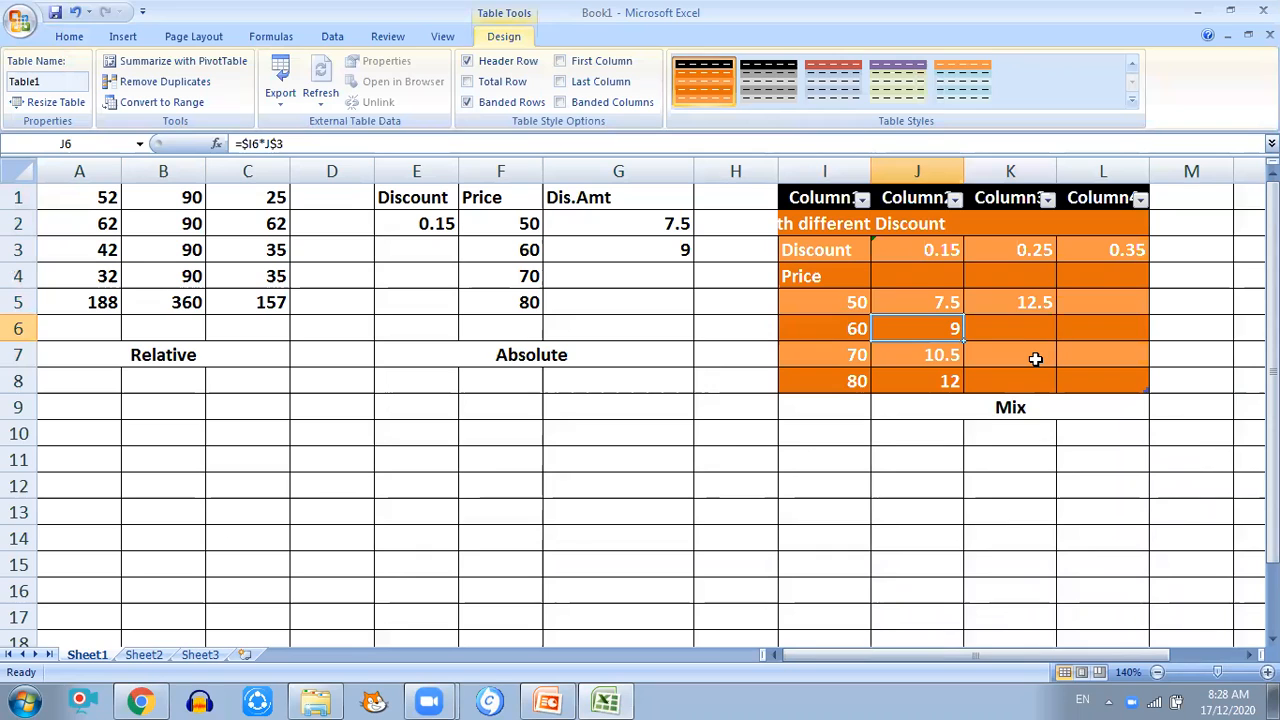
# - Format the Discount, Price and Dis.Amt range E1:G6 as a table with headers in the grey-and-black medium style
pyautogui.moveTo(80, 190); pyautogui.dragTo(250, 310)
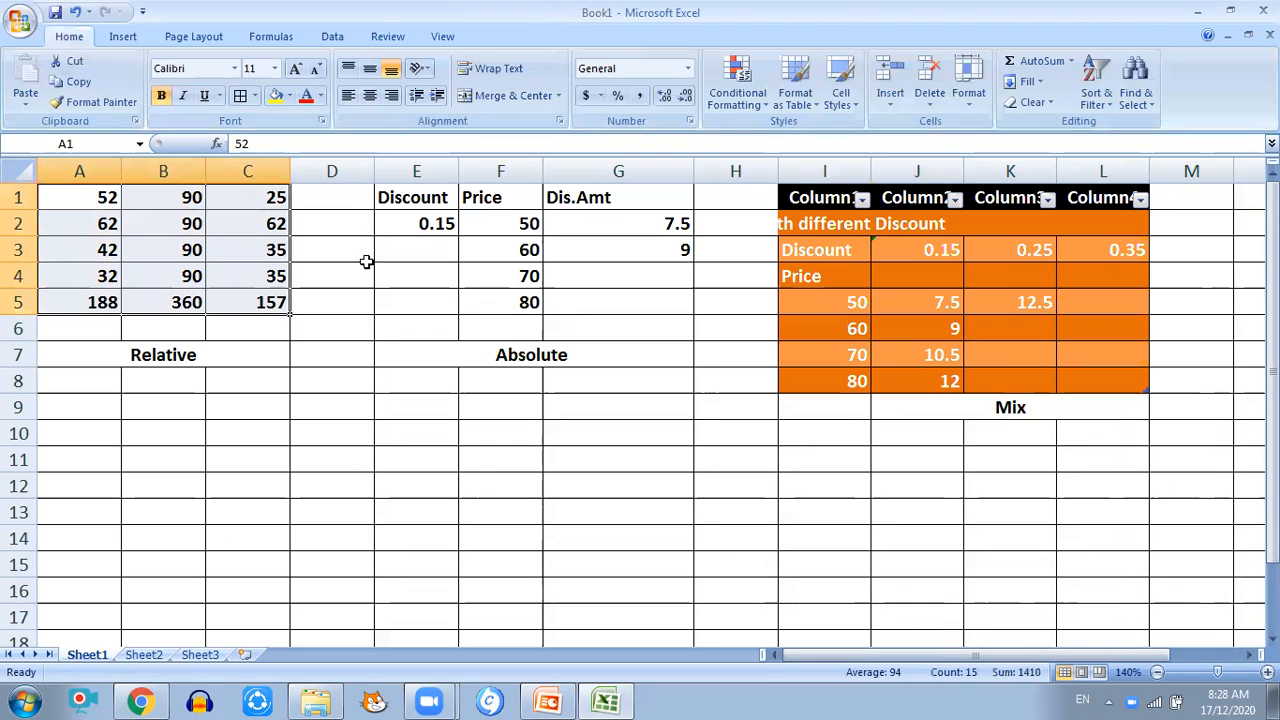
pyautogui.click(410, 197)
pyautogui.moveTo(410, 197); pyautogui.dragTo(626, 319)
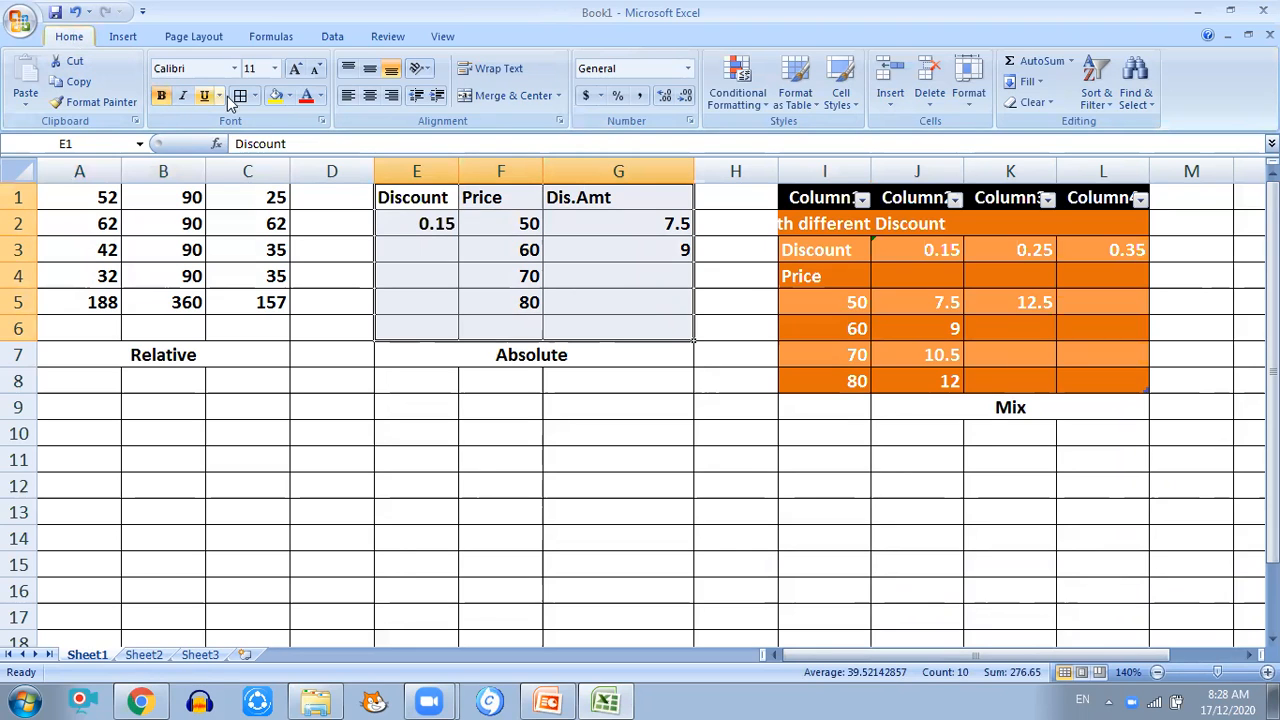
pyautogui.click(815, 105)
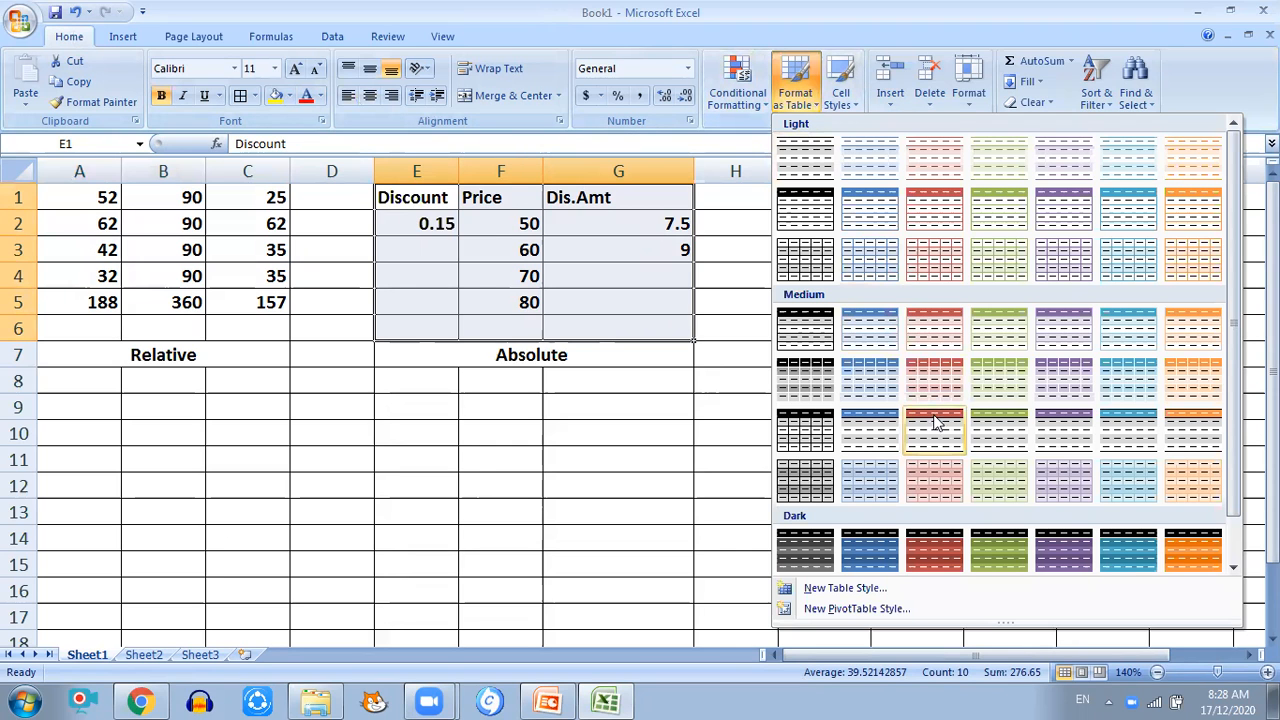
pyautogui.scroll(-1, 988, 424)
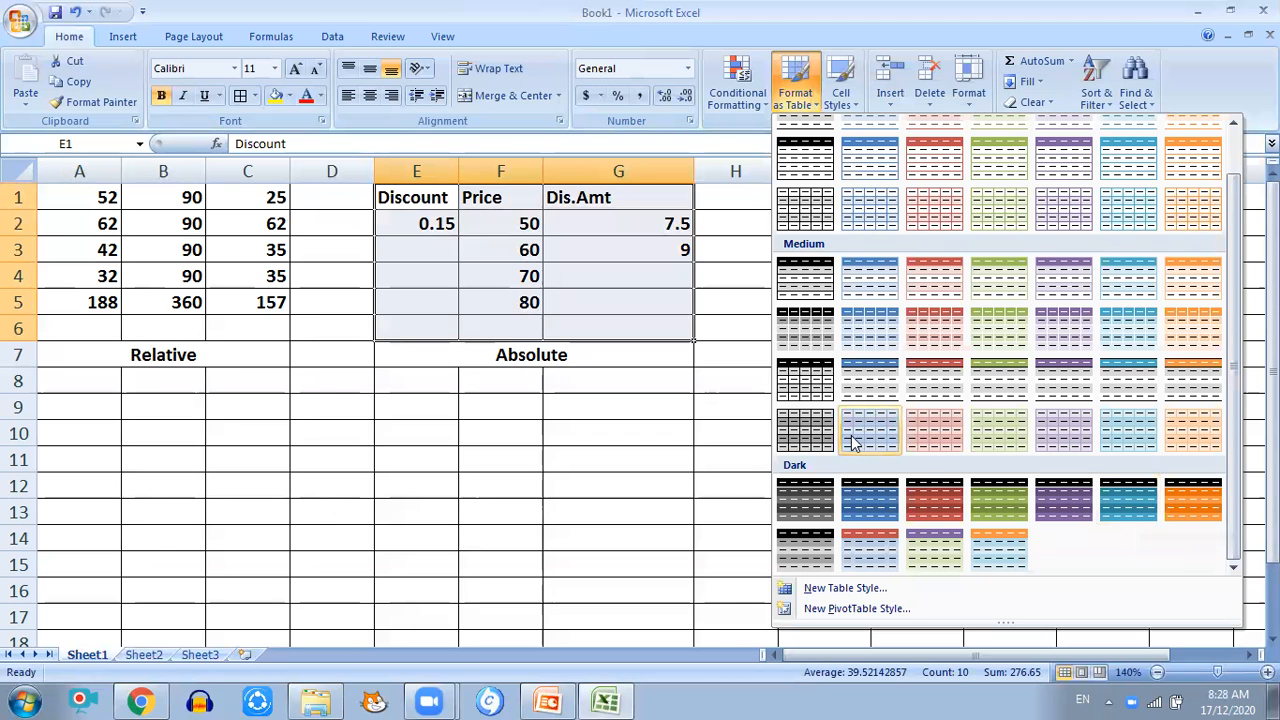
pyautogui.click(800, 425)
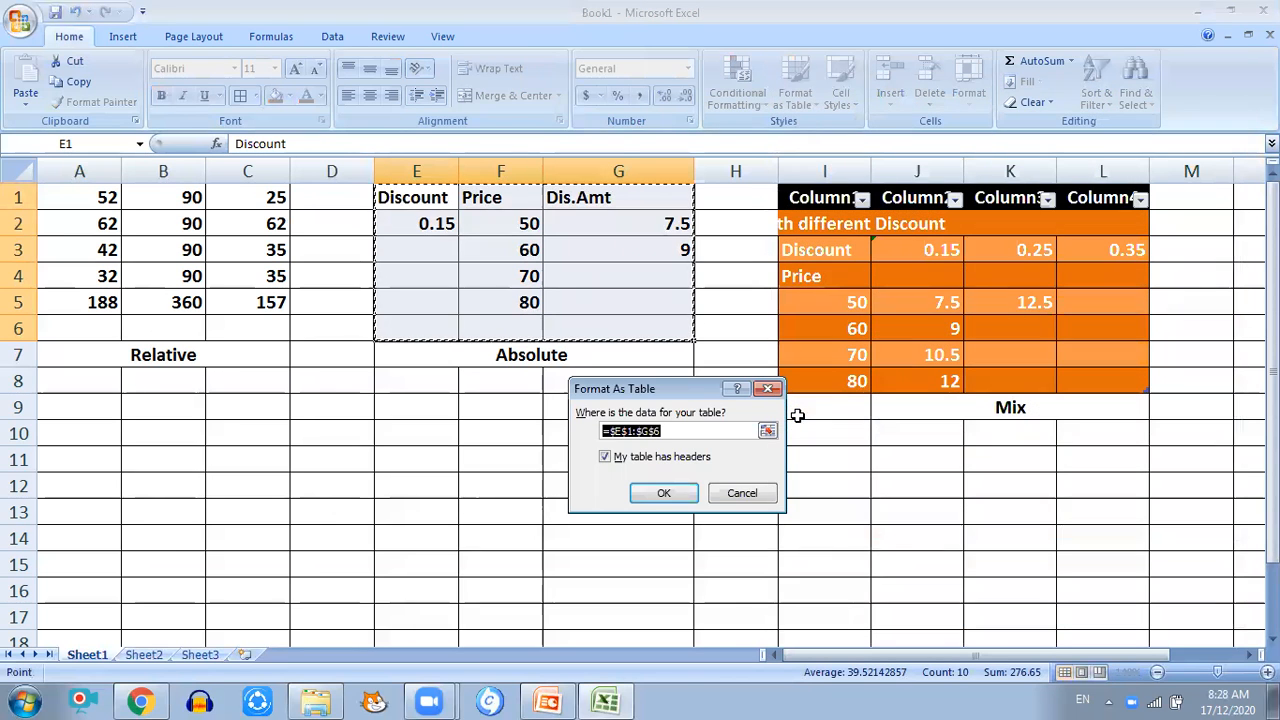
pyautogui.click(660, 493)
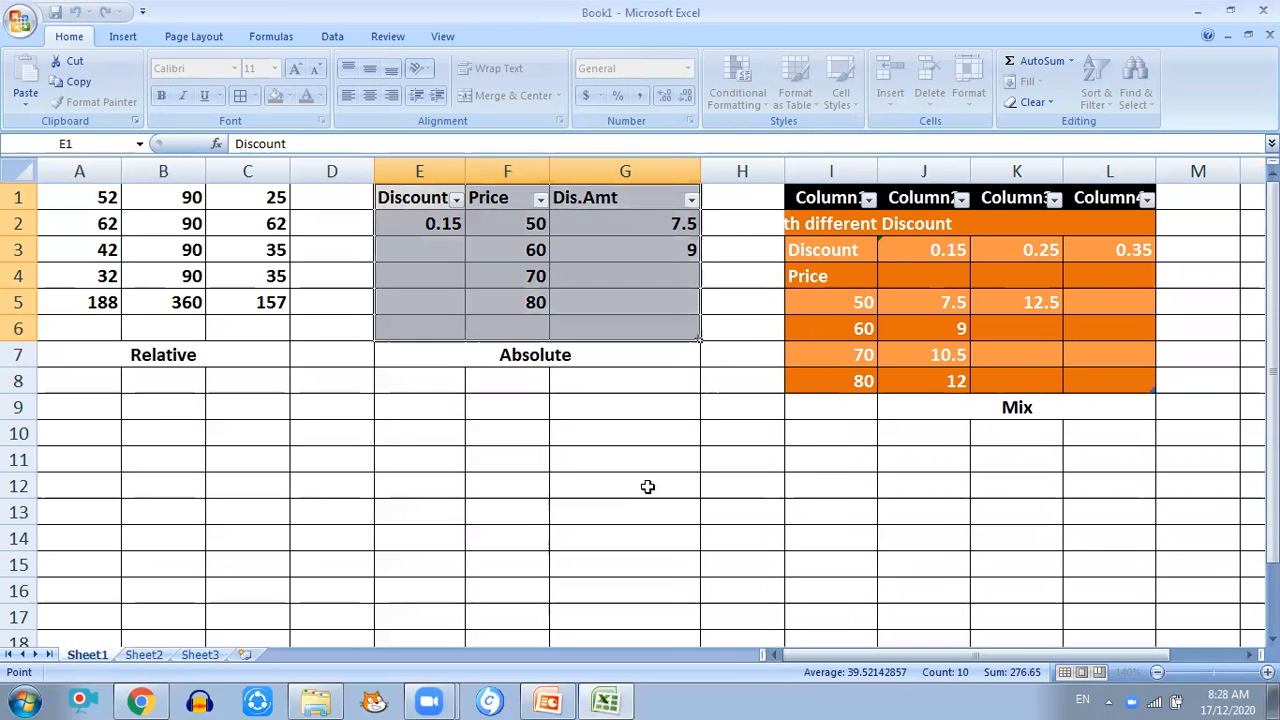
pyautogui.click(510, 252)
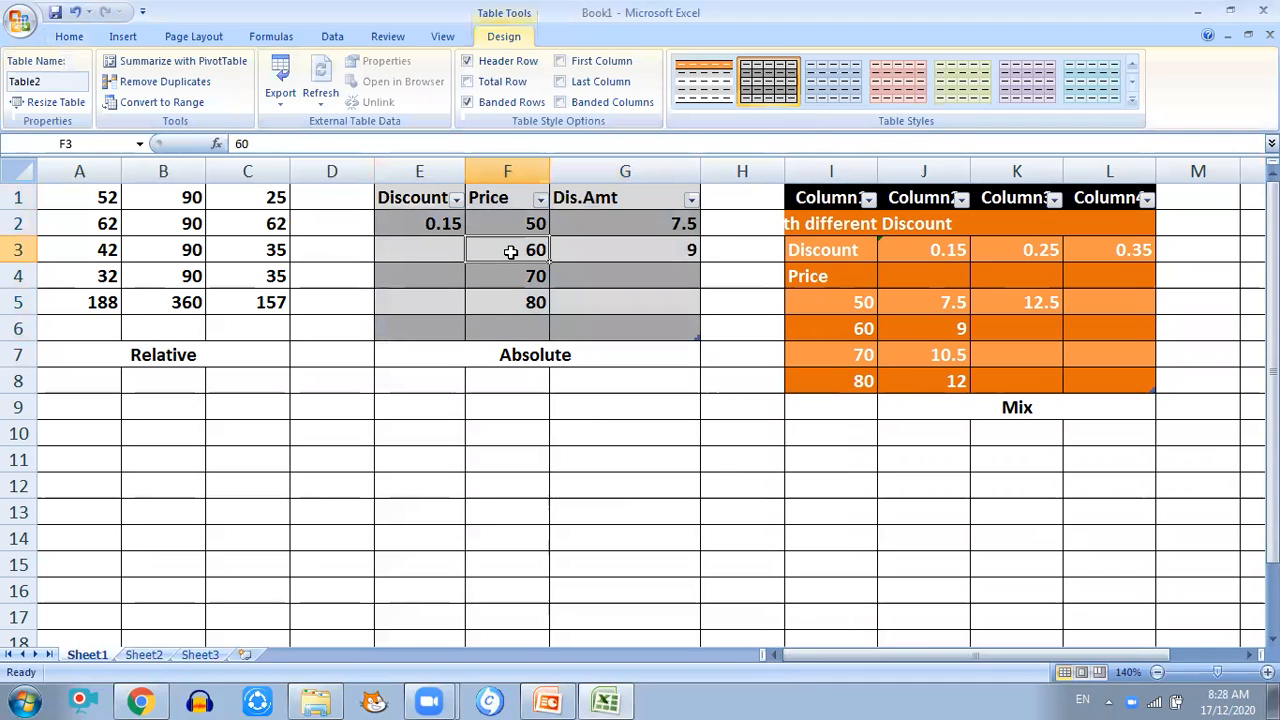
# - Change the Discount, Price and Dis.Amt table to the light red medium style
pyautogui.moveTo(430, 196); pyautogui.dragTo(646, 330)
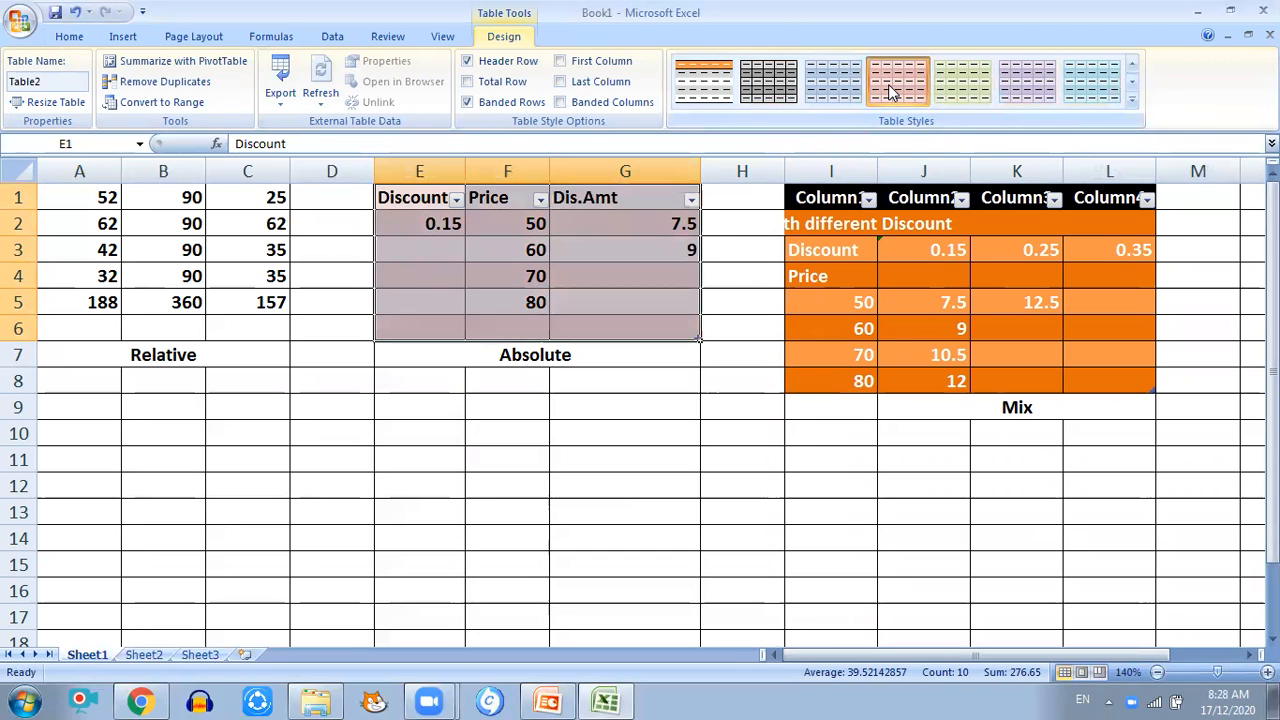
pyautogui.click(646, 397)
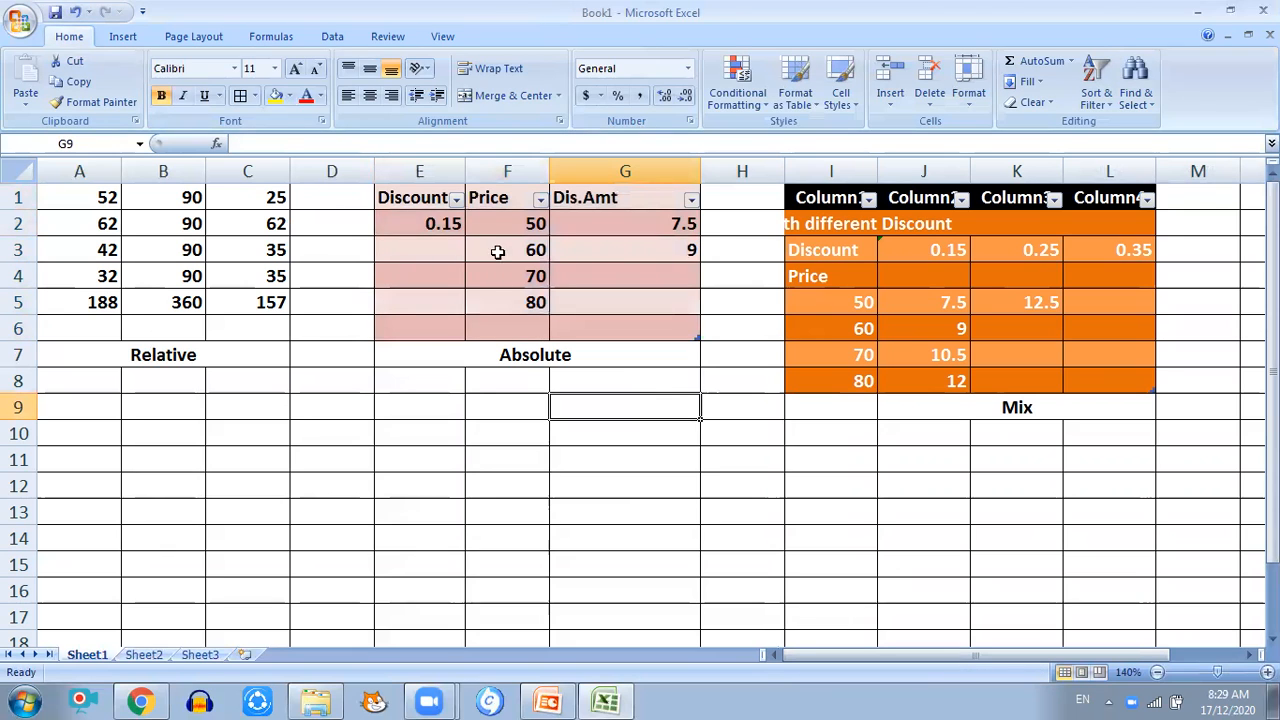
# - Apply the aqua medium table style with a solid header row to the Discount, Price and Dis.Amt table
pyautogui.moveTo(426, 199); pyautogui.dragTo(646, 325)
pyautogui.click(504, 36)
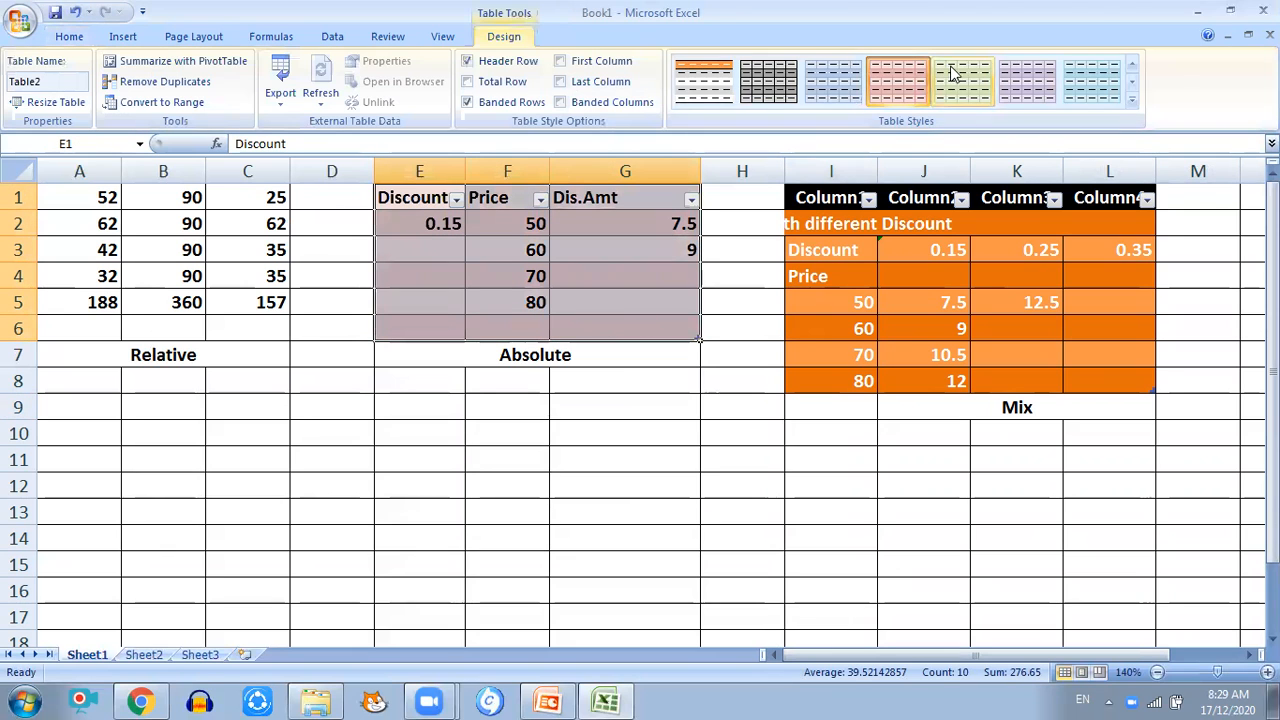
pyautogui.click(1132, 103)
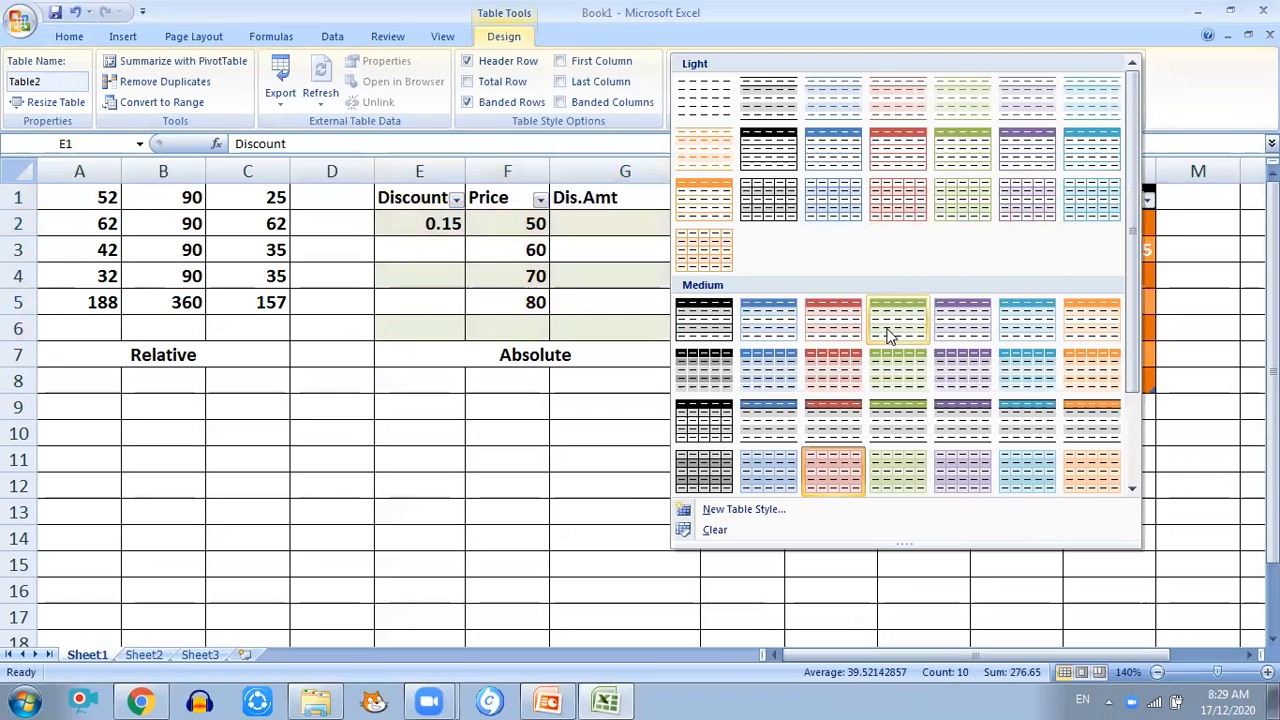
pyautogui.click(1030, 370)
pyautogui.click(568, 409)
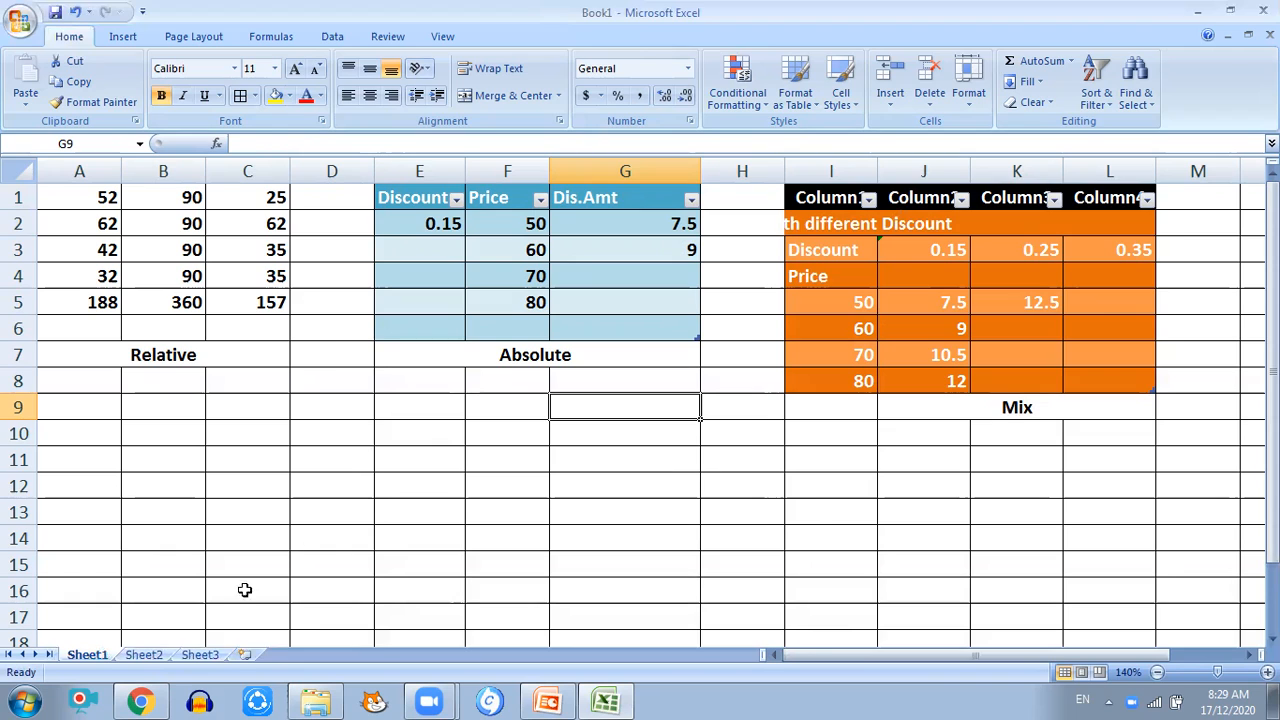
# - Review the sorted number column and the filtered English column on Sheet2, and return to Sheet1
pyautogui.click(142, 656)
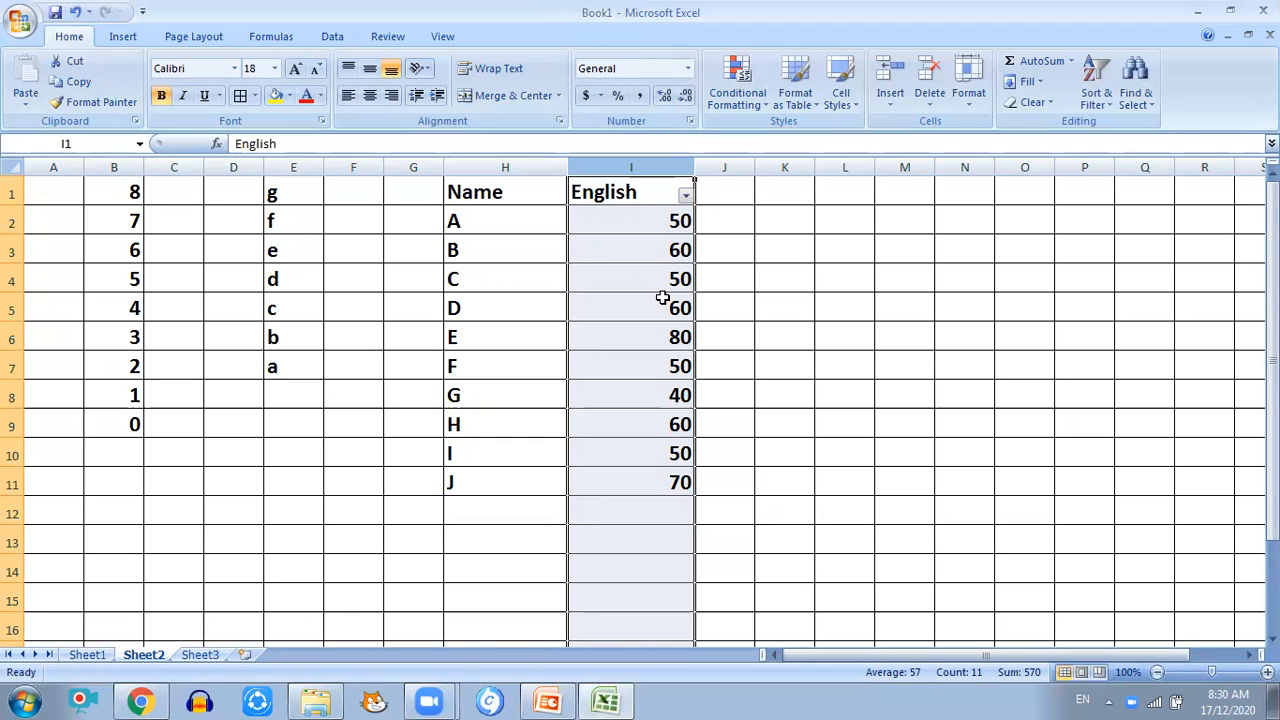
pyautogui.click(130, 188)
pyautogui.moveTo(130, 188); pyautogui.dragTo(131, 424)
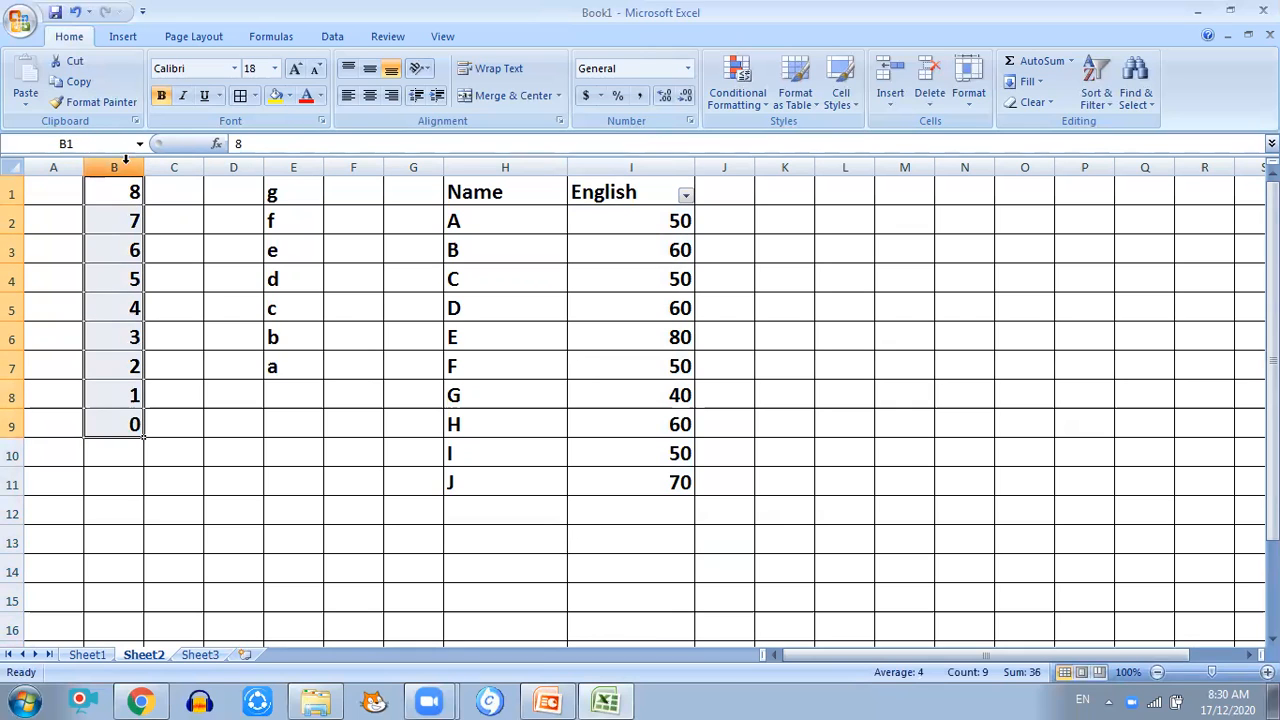
pyautogui.click(125, 160)
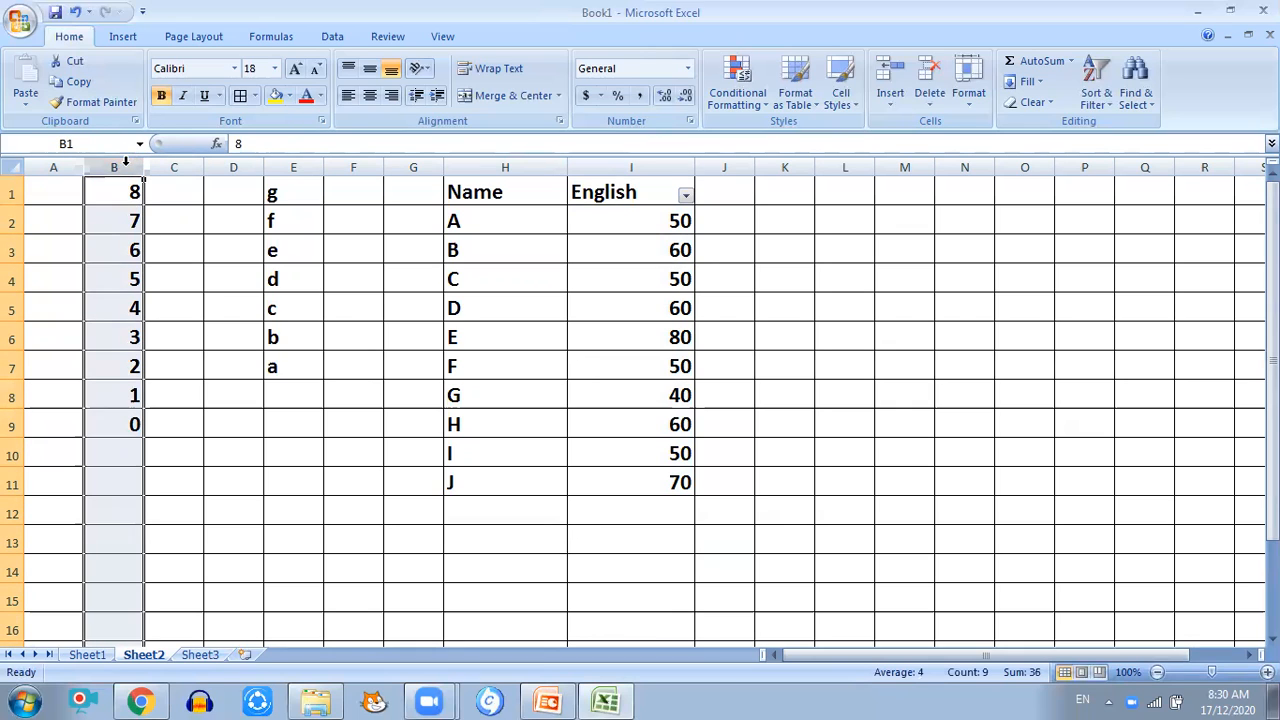
pyautogui.click(673, 167)
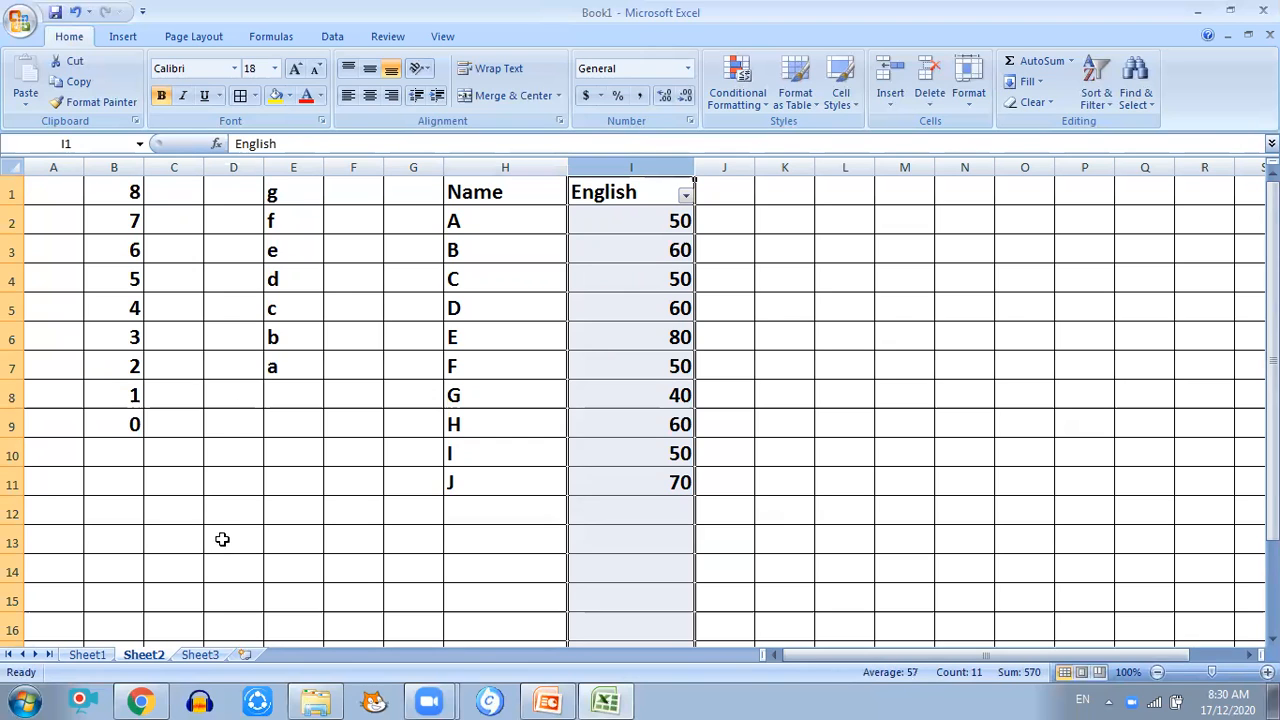
pyautogui.click(86, 655)
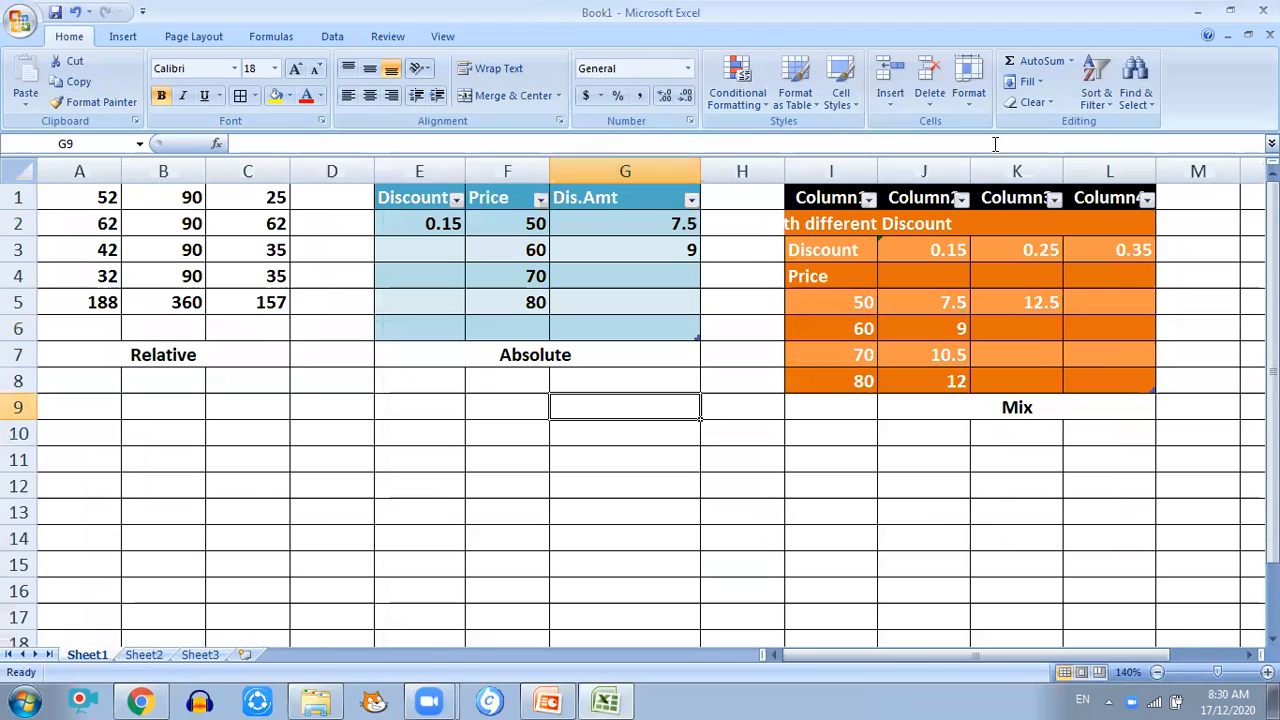